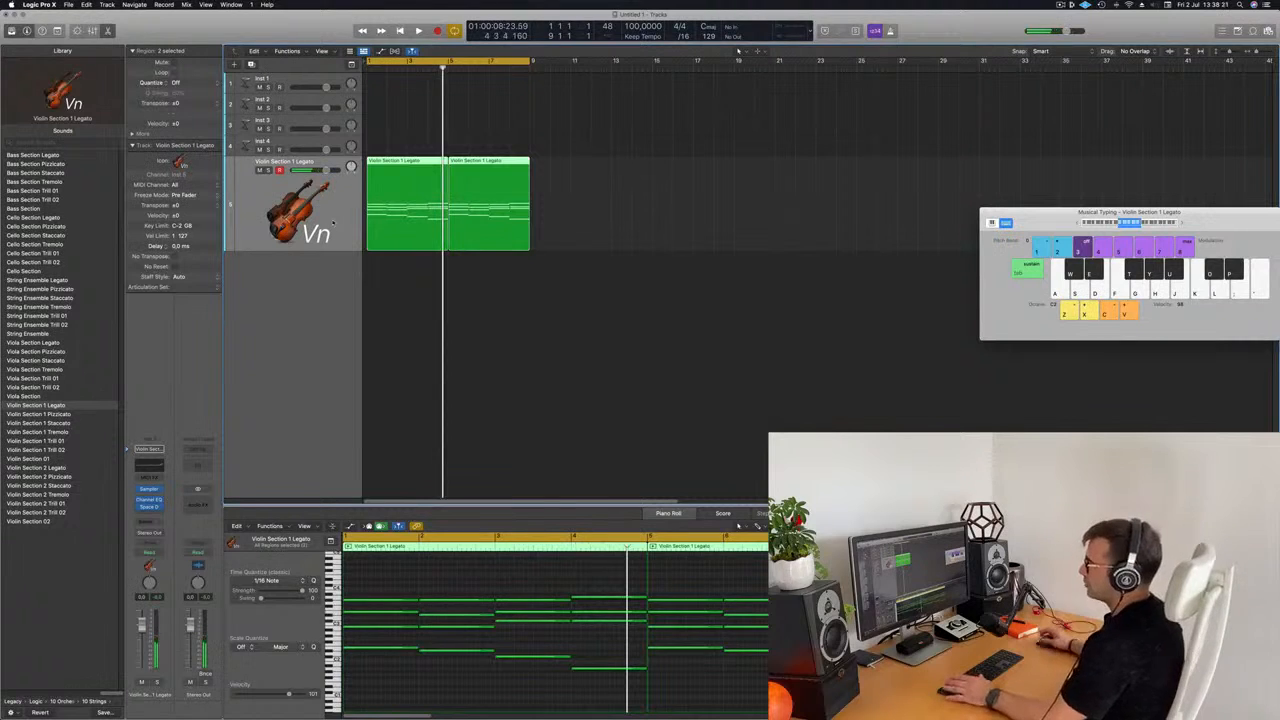
Add a send to Bus 1 on the Violin Section 1 Legato track
{"action": "left_click", "coordinate": [146, 521]}
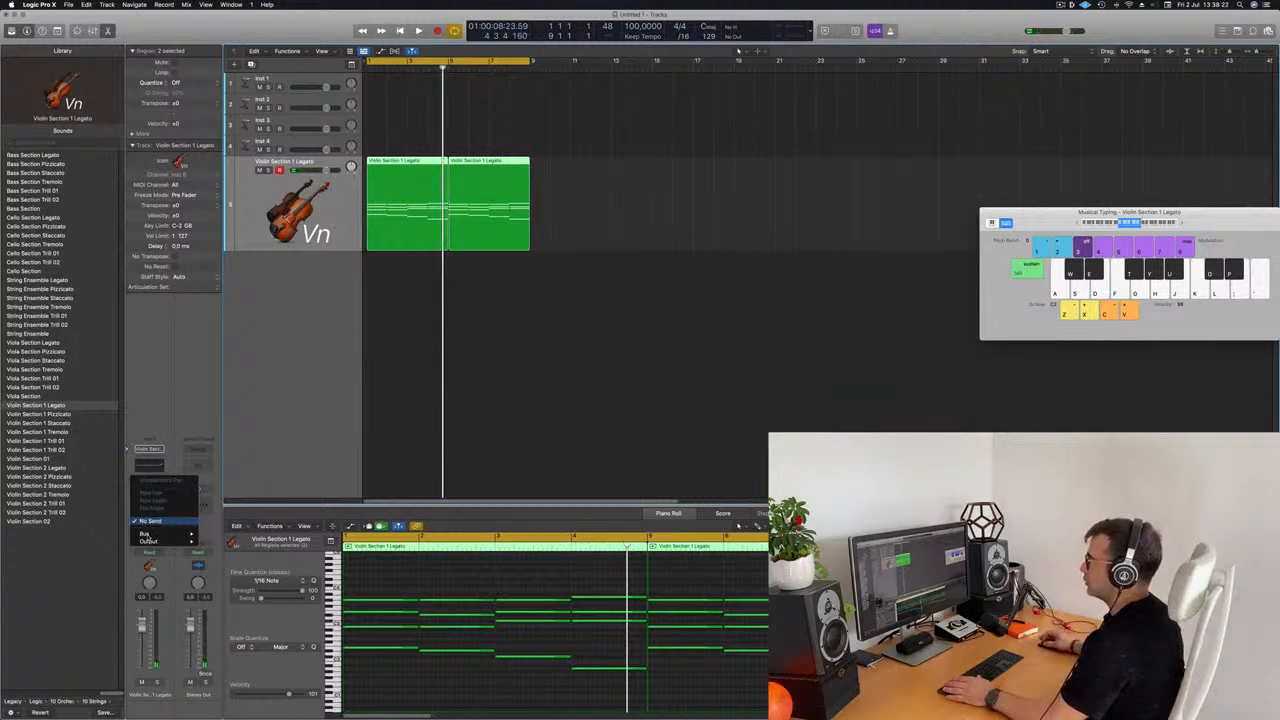
{"action": "mouse_move", "coordinate": [147, 536]}
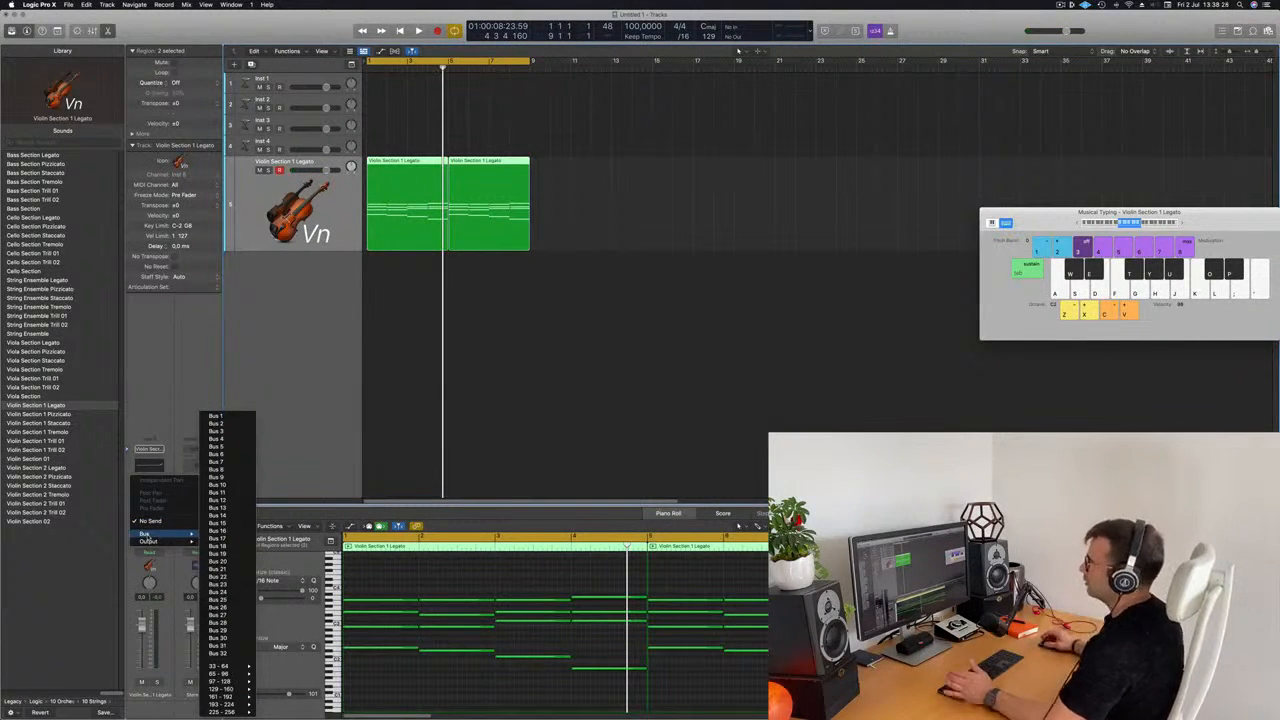
{"action": "left_click", "coordinate": [215, 417]}
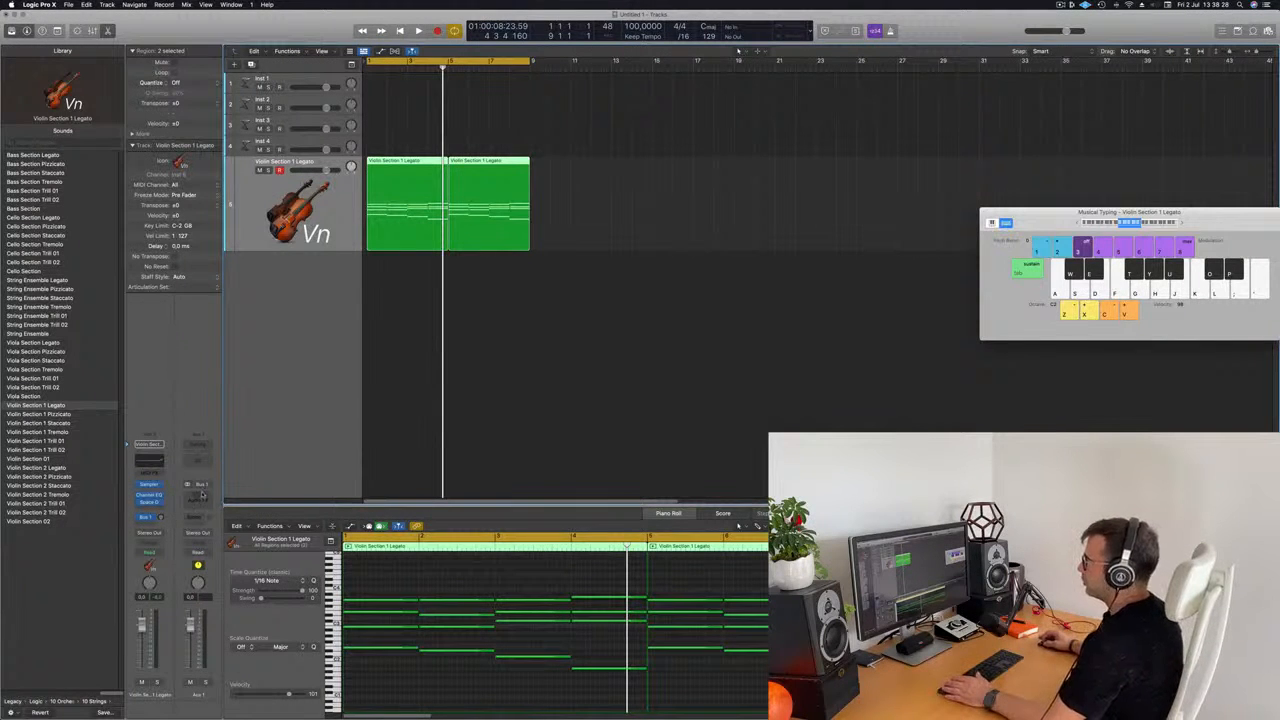
Insert SilverVerb on Aux 1, load its grandiose preset and move the plug-in window clear of the plug-in's covered regions
{"action": "left_click", "coordinate": [201, 495]}
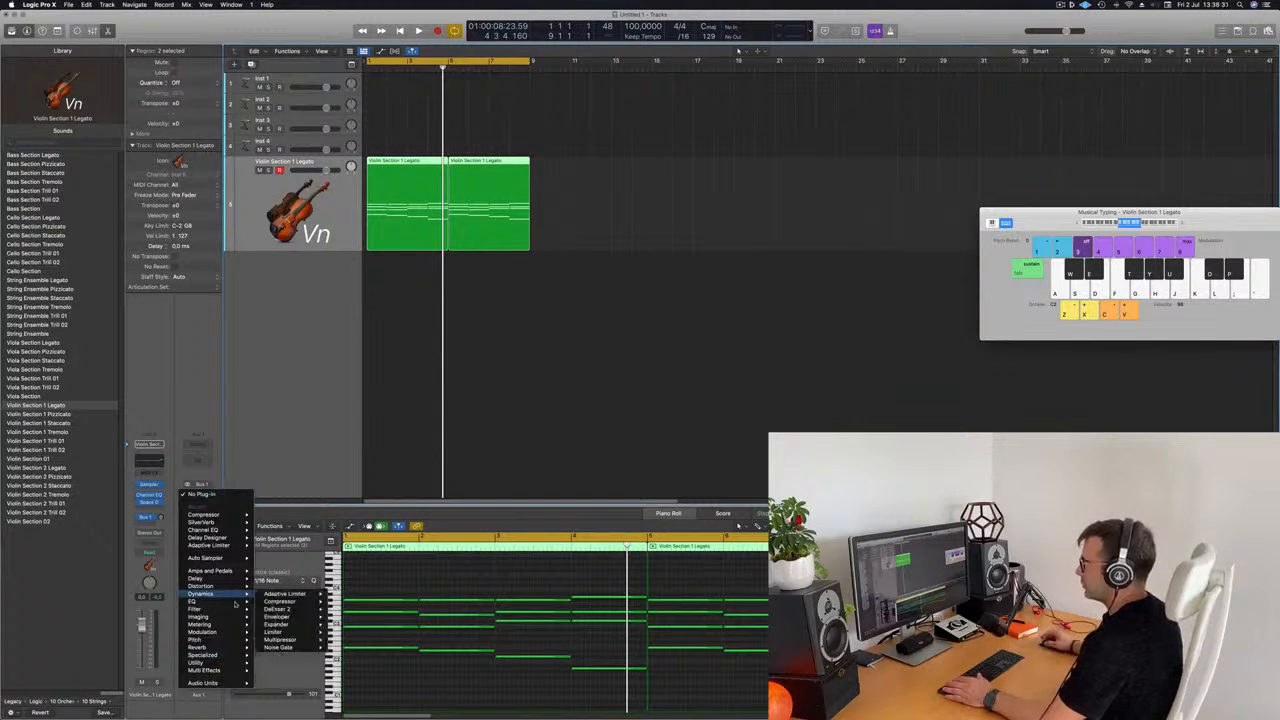
{"action": "mouse_move", "coordinate": [225, 648]}
{"action": "mouse_move", "coordinate": [295, 663]}
{"action": "left_click", "coordinate": [343, 663]}
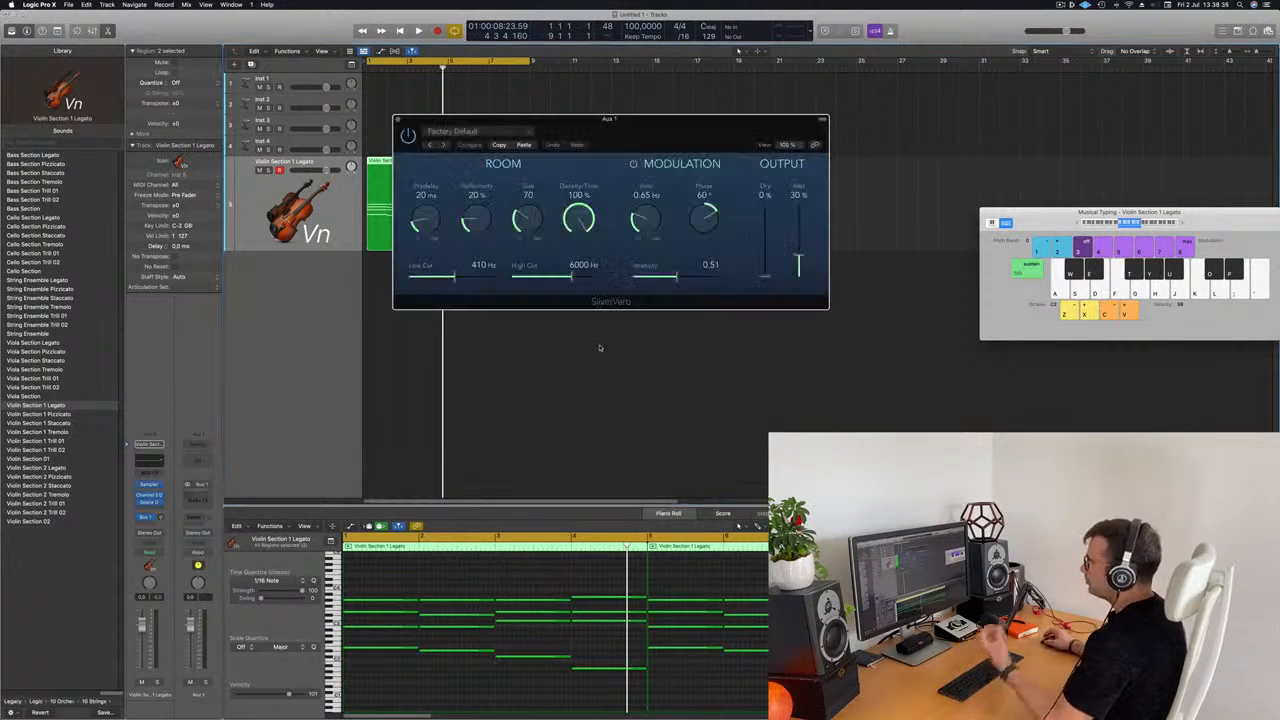
{"action": "left_click", "coordinate": [524, 131]}
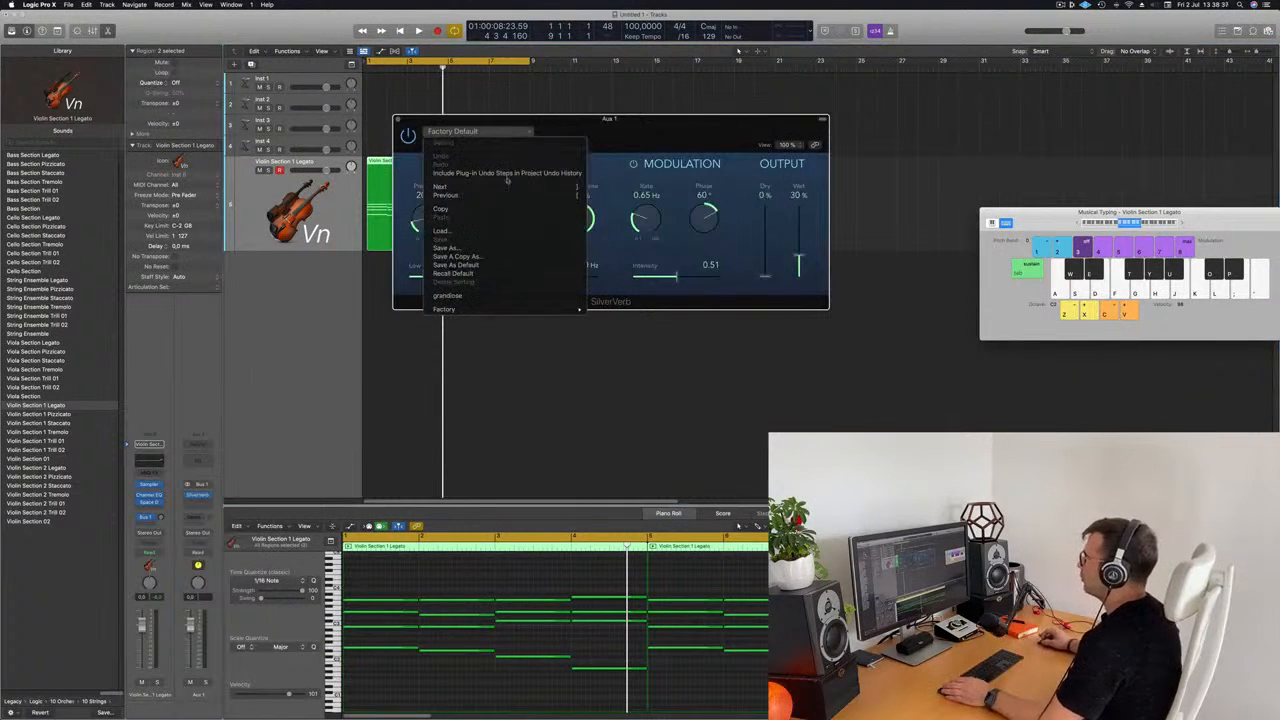
{"action": "left_click", "coordinate": [470, 295]}
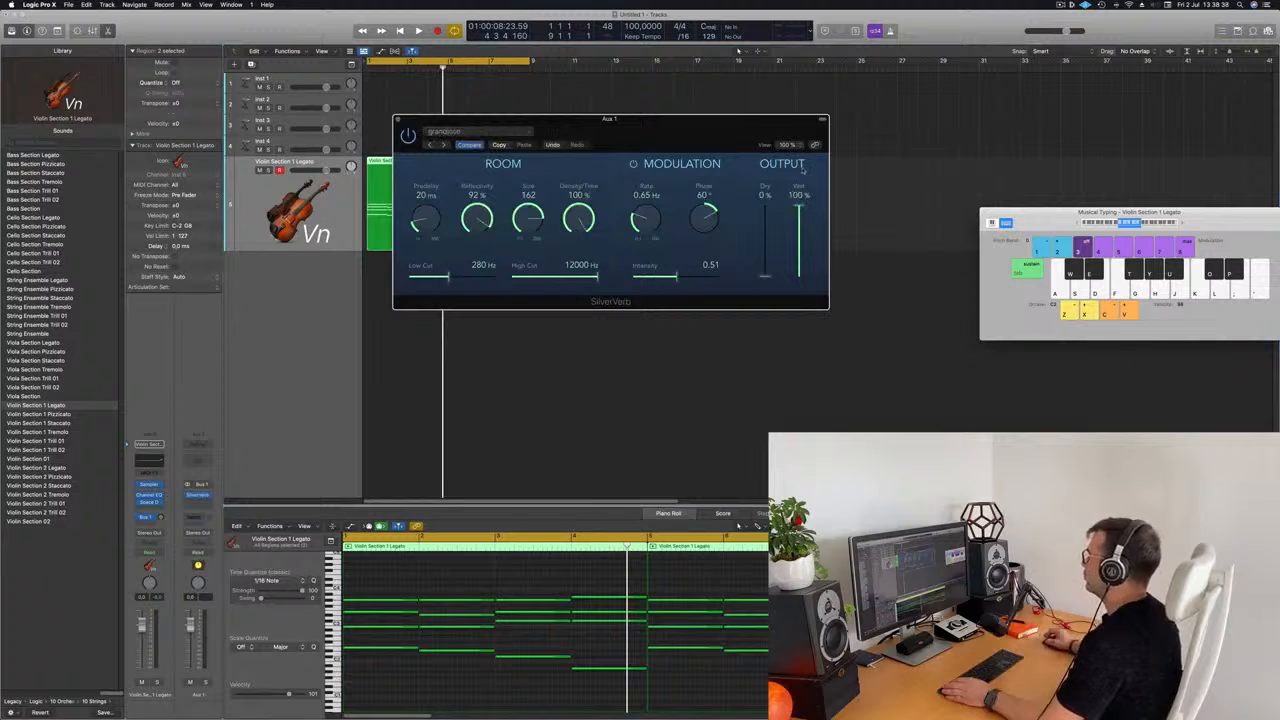
{"action": "left_click_drag", "start_coordinate": [700, 119], "coordinate": [828, 95]}
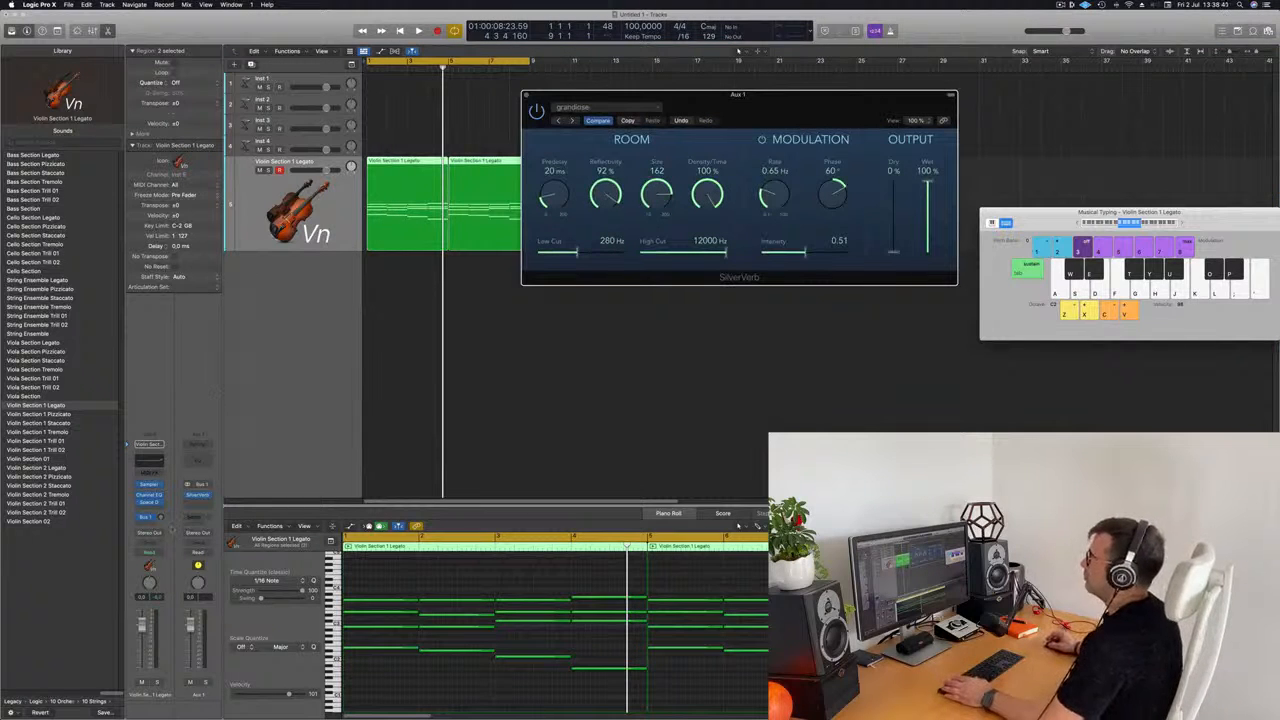
Raise the violin track's Bus 1 send level while playing the loop to hear the reverb
{"action": "key", "text": "space"}
{"action": "left_click_drag", "start_coordinate": [161, 519], "coordinate": [162, 518]}
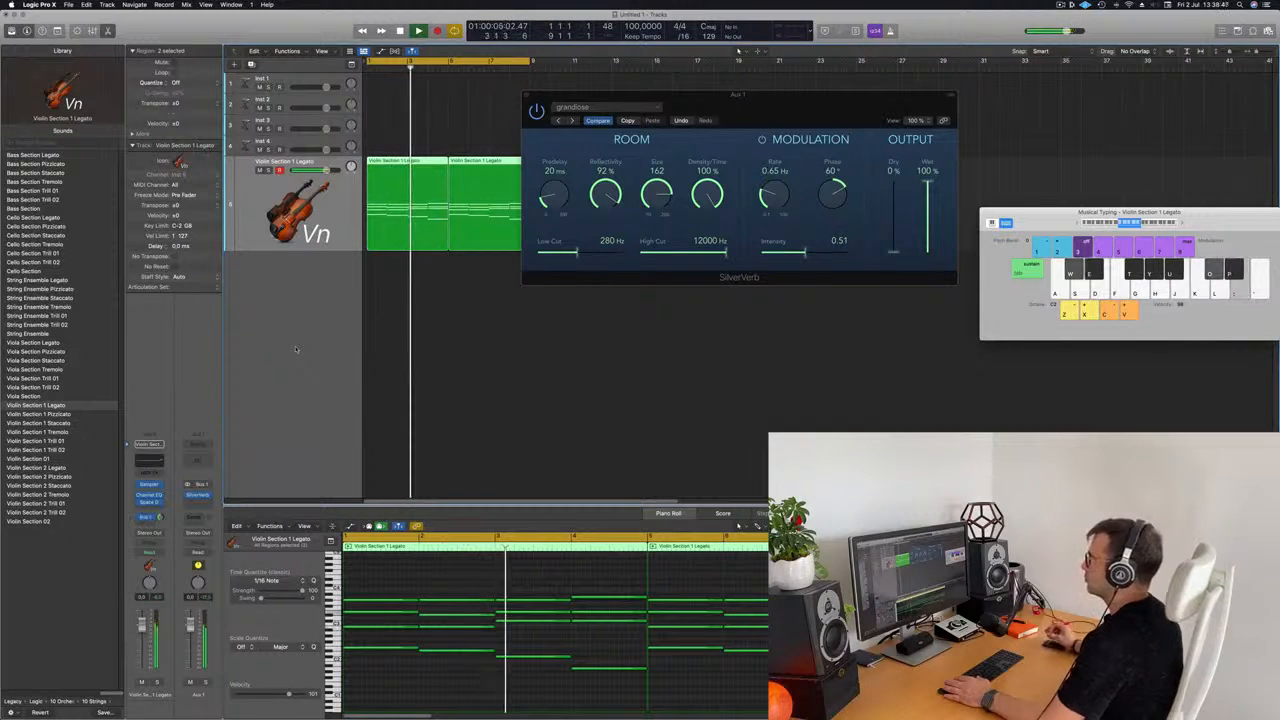
{"action": "left_click", "coordinate": [771, 103]}
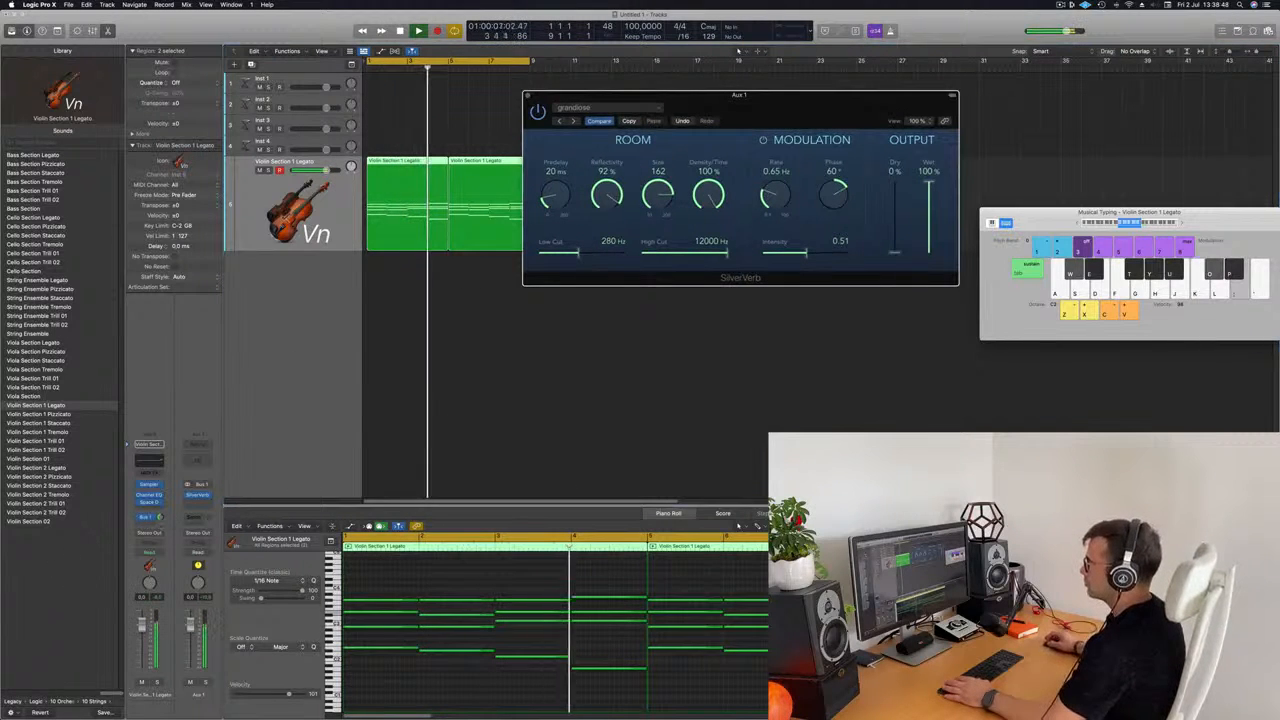
{"action": "left_click", "coordinate": [160, 518]}
{"action": "key", "text": "space"}
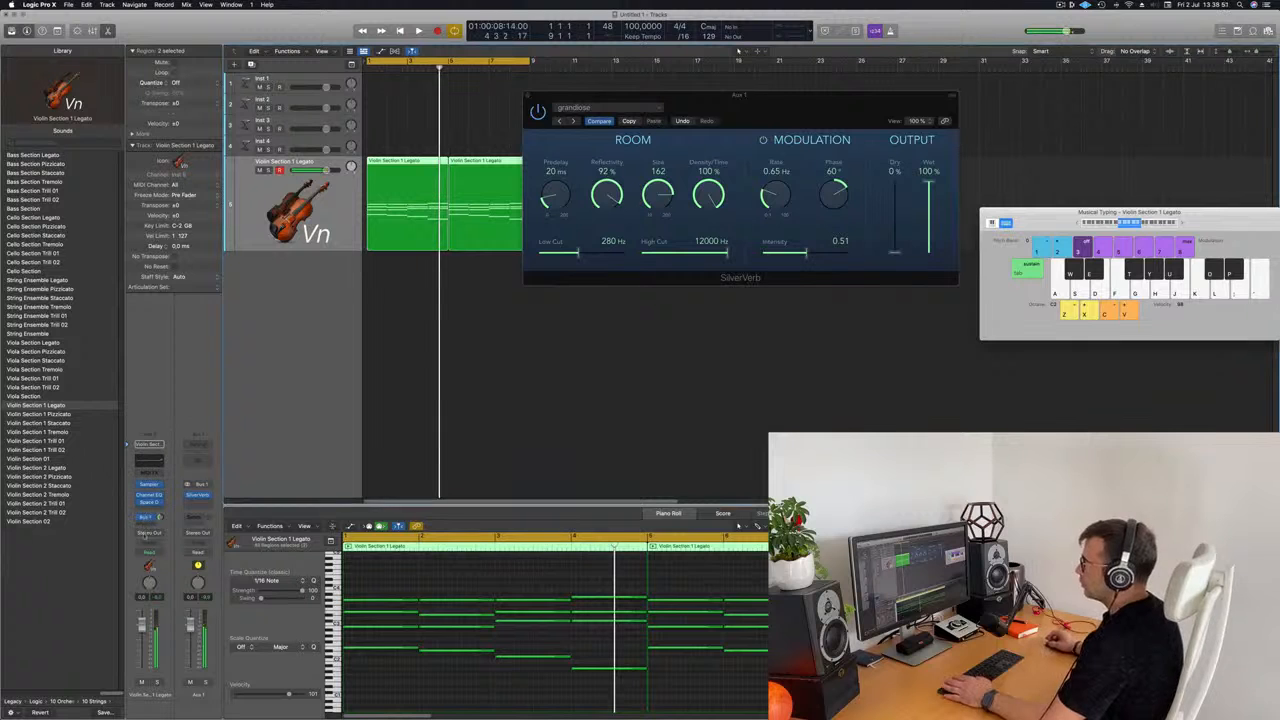
Add a second send to Bus 2 on the Violin Section 1 Legato track
{"action": "left_click", "coordinate": [146, 517]}
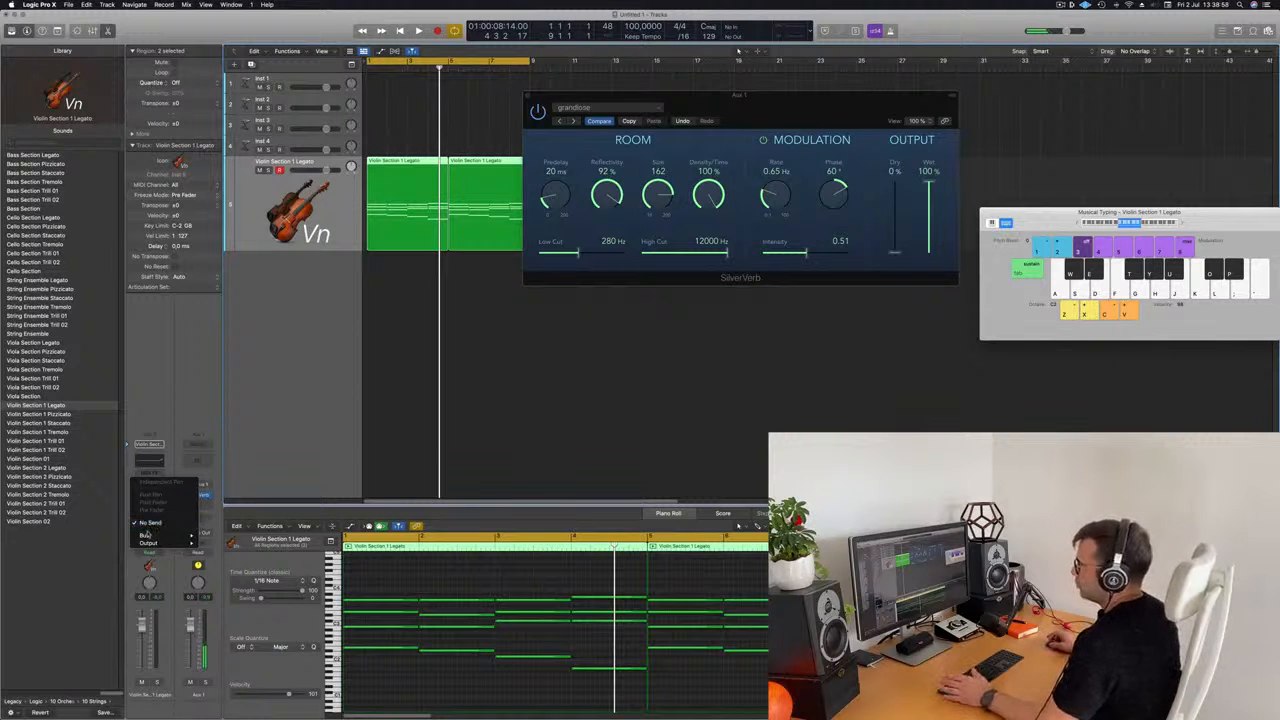
{"action": "mouse_move", "coordinate": [146, 537]}
{"action": "left_click", "coordinate": [216, 425]}
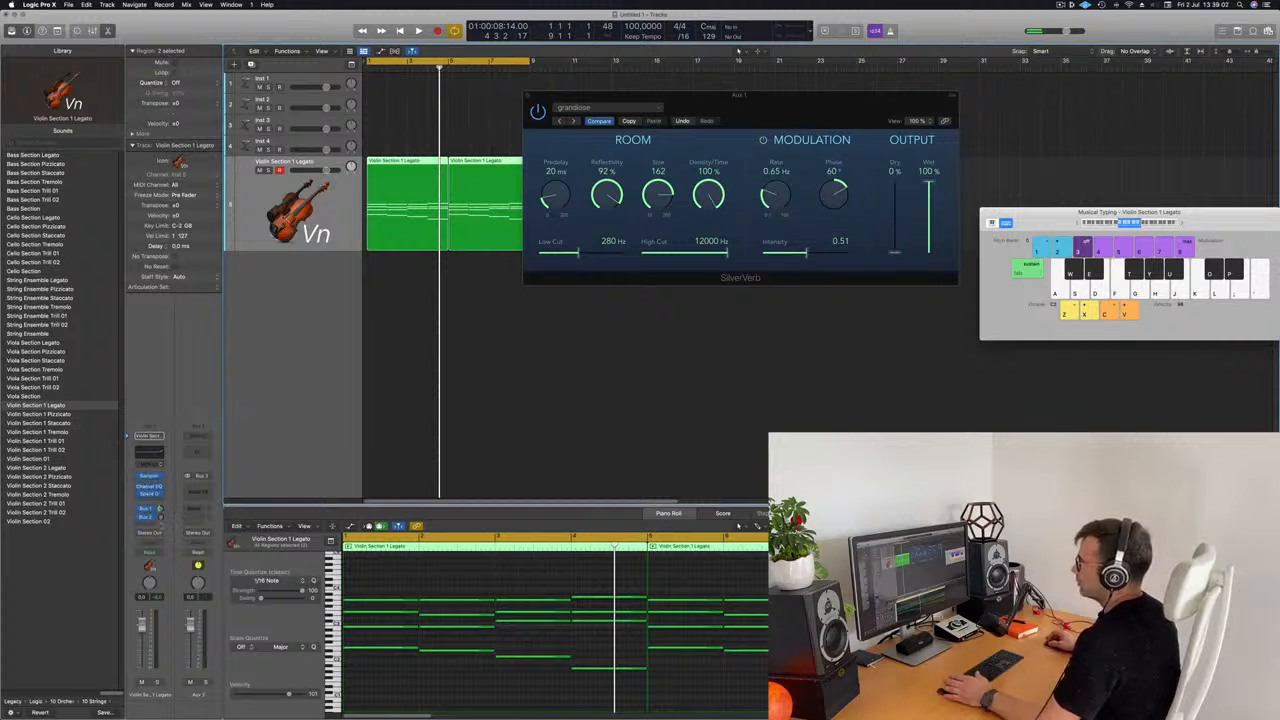
Insert a stereo Tape Delay on Aux 2 and set its wet output to 100%
{"action": "left_click", "coordinate": [196, 491]}
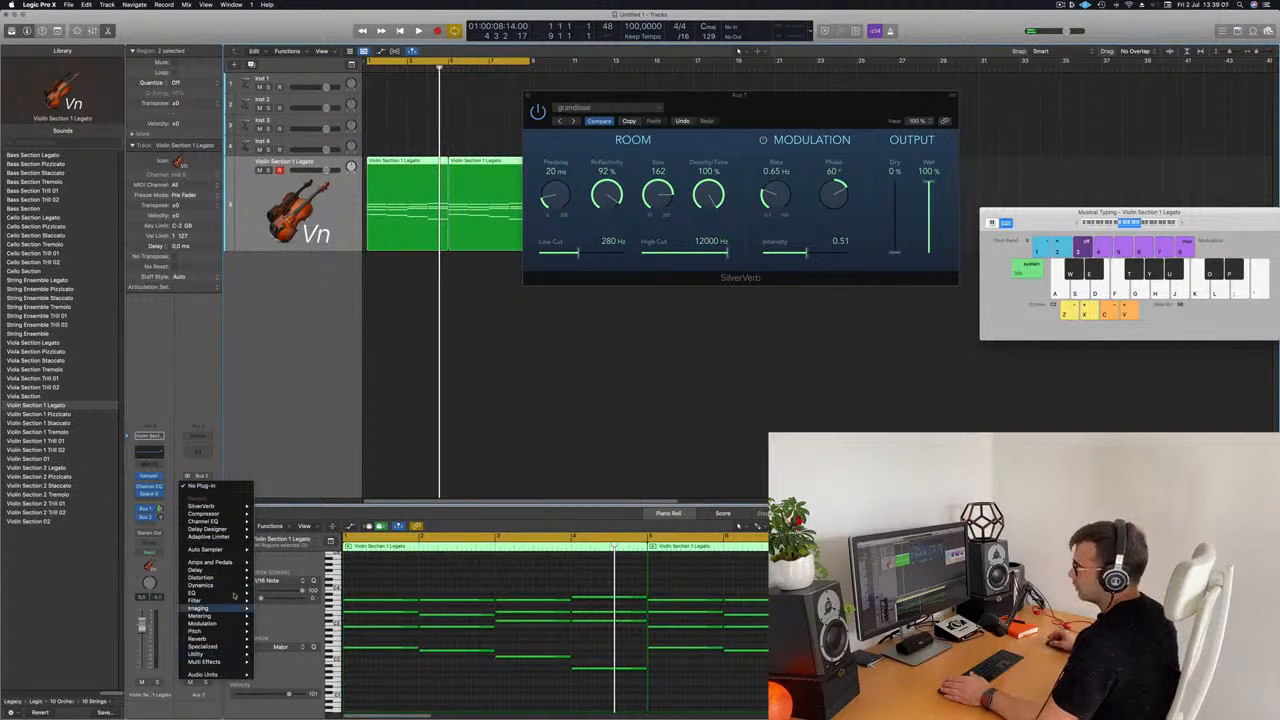
{"action": "mouse_move", "coordinate": [234, 568]}
{"action": "mouse_move", "coordinate": [292, 601]}
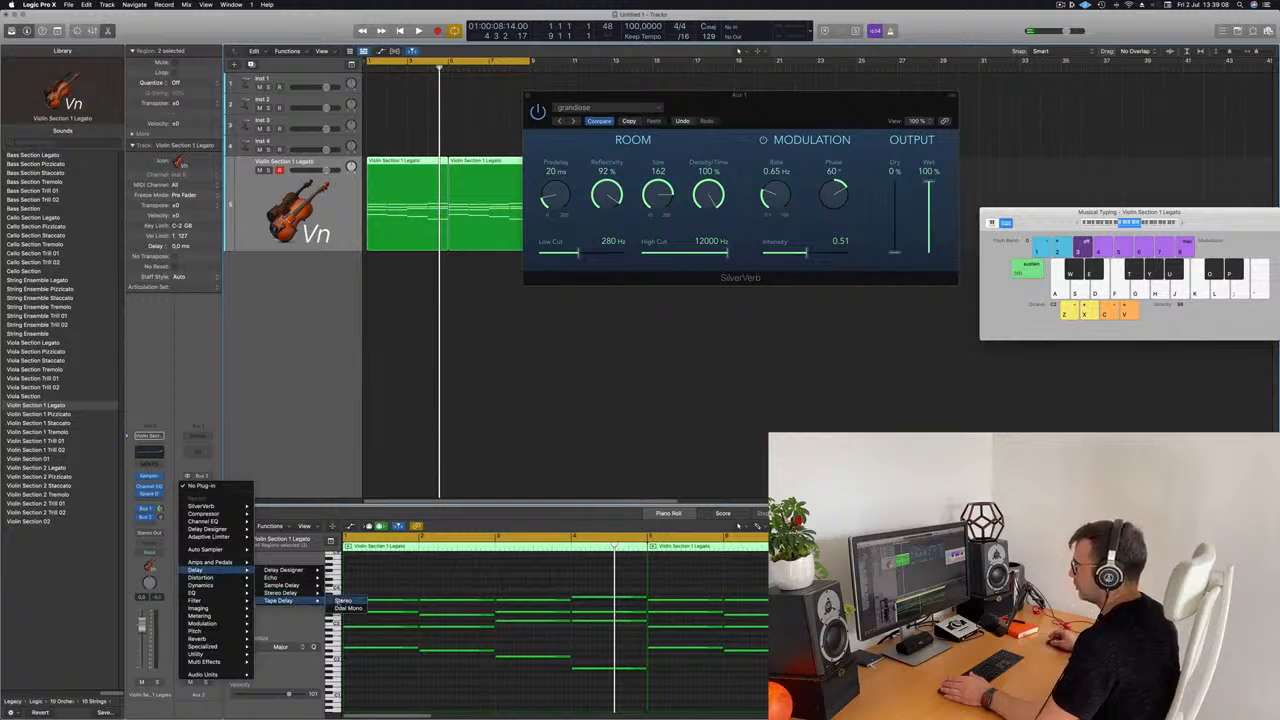
{"action": "left_click", "coordinate": [343, 600]}
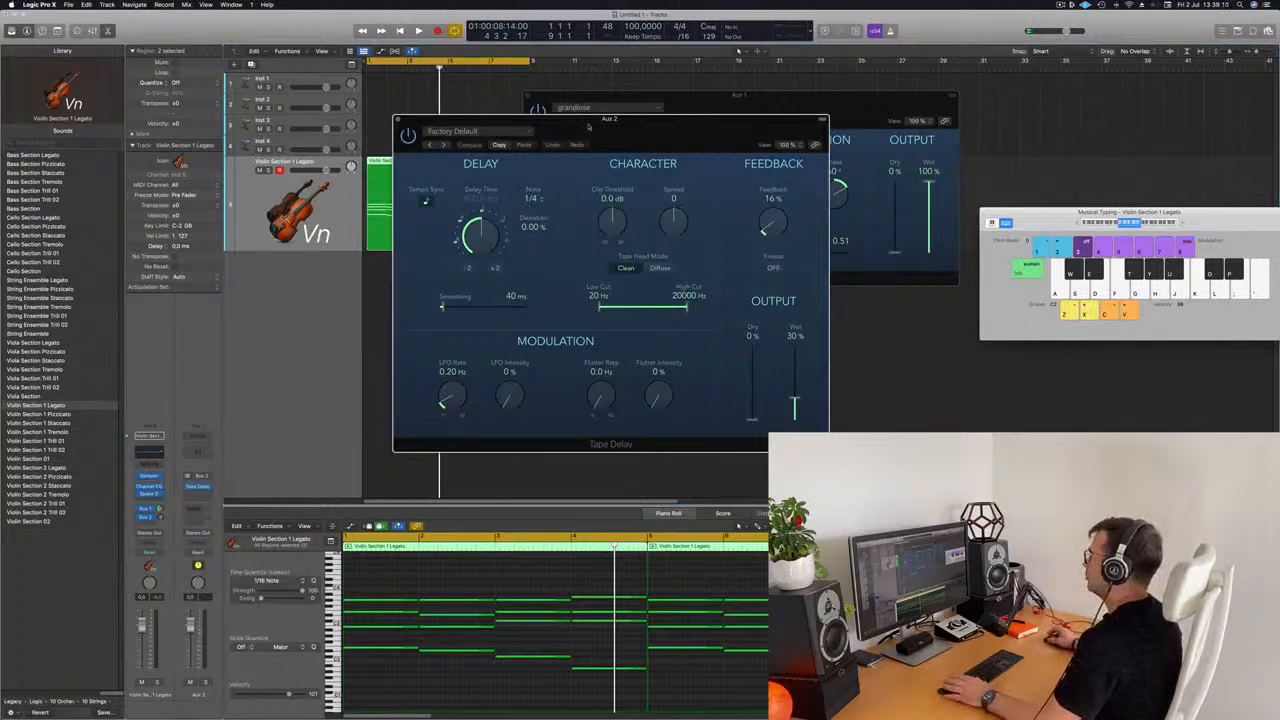
{"action": "left_click_drag", "start_coordinate": [580, 127], "coordinate": [812, 122]}
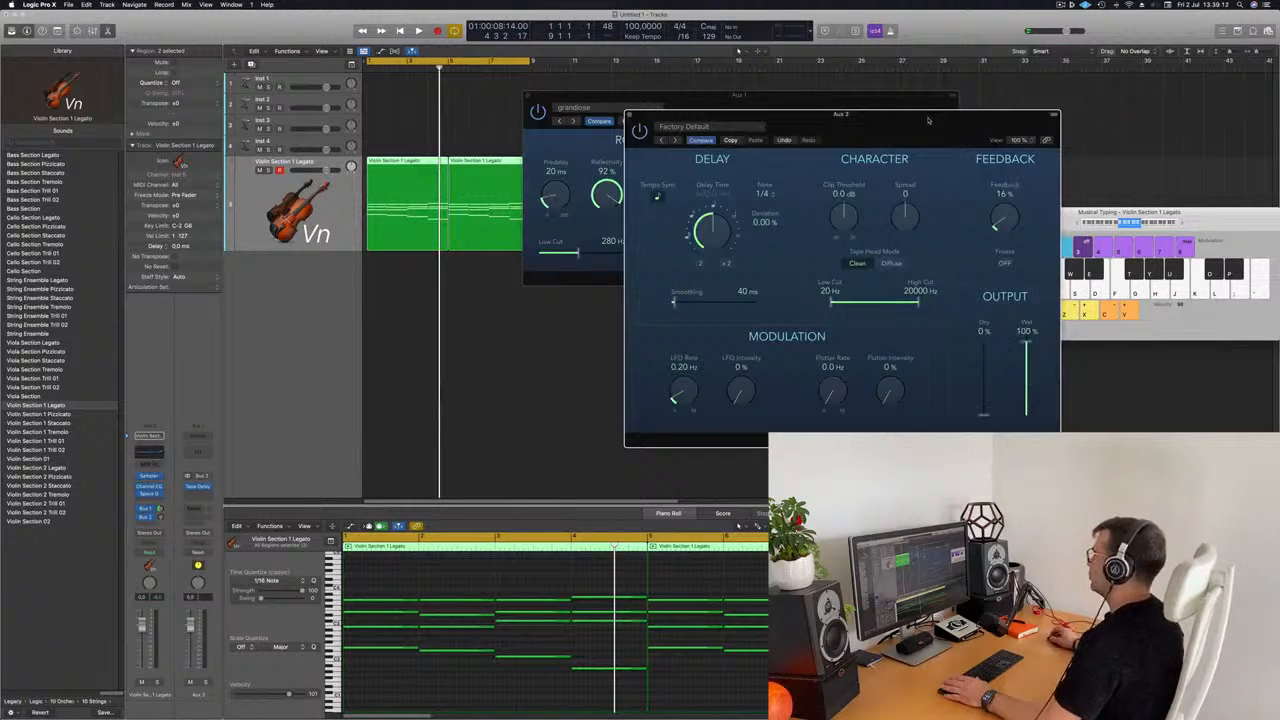
{"action": "left_click_drag", "start_coordinate": [928, 120], "coordinate": [956, 114]}
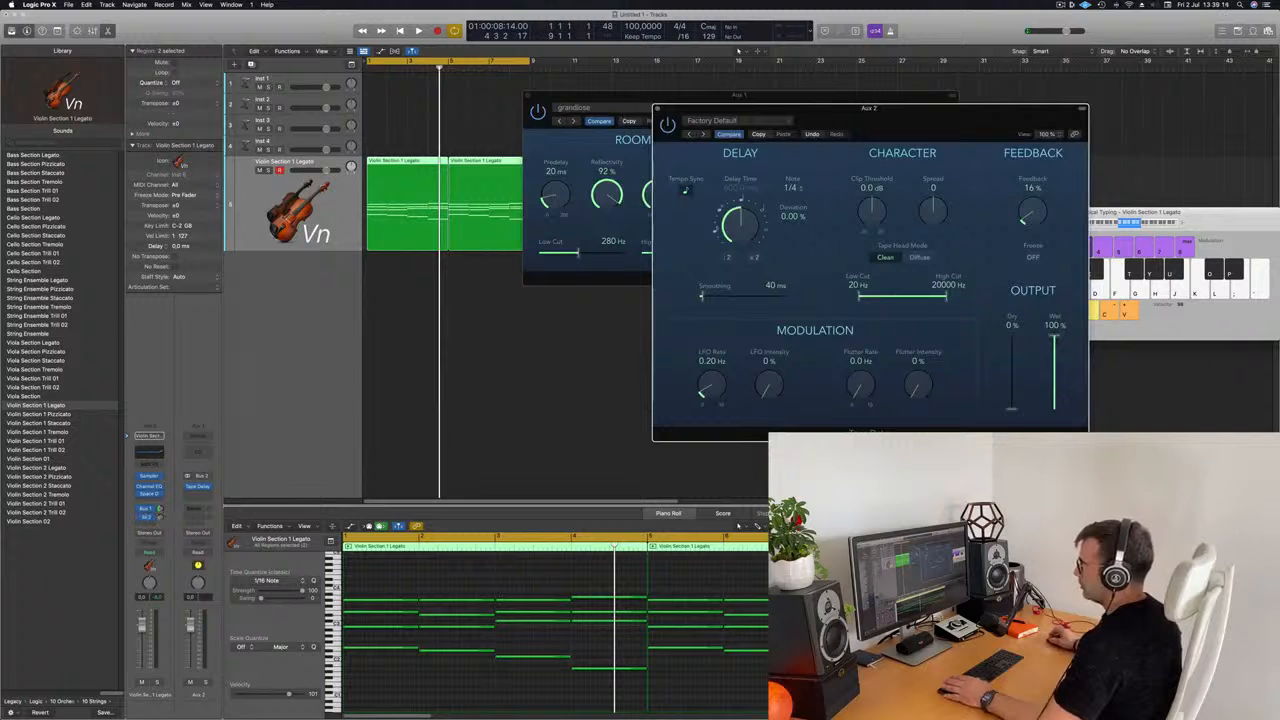
Raise the Bus 2 send level, play the loop with the delay and move both plug-in windows away from the regions
{"action": "left_click", "coordinate": [162, 519]}
{"action": "key", "text": "space"}
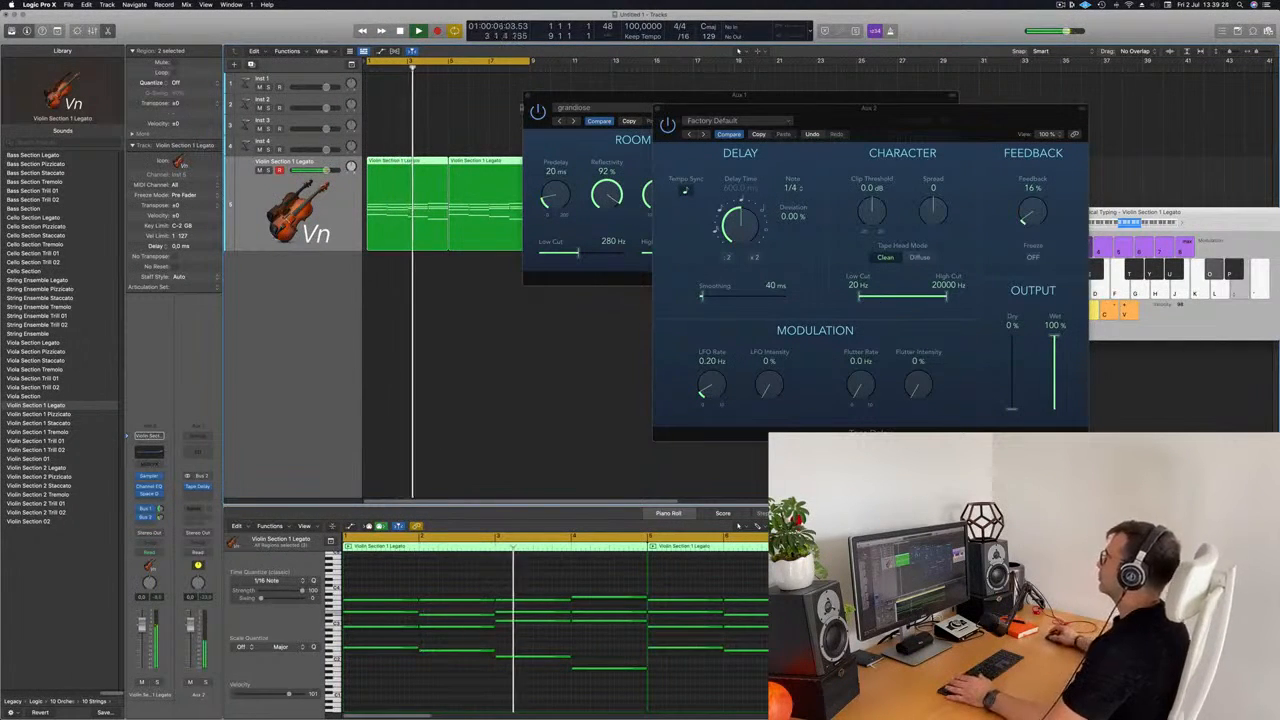
{"action": "left_click_drag", "start_coordinate": [833, 117], "coordinate": [899, 125]}
{"action": "left_click_drag", "start_coordinate": [780, 104], "coordinate": [912, 229]}
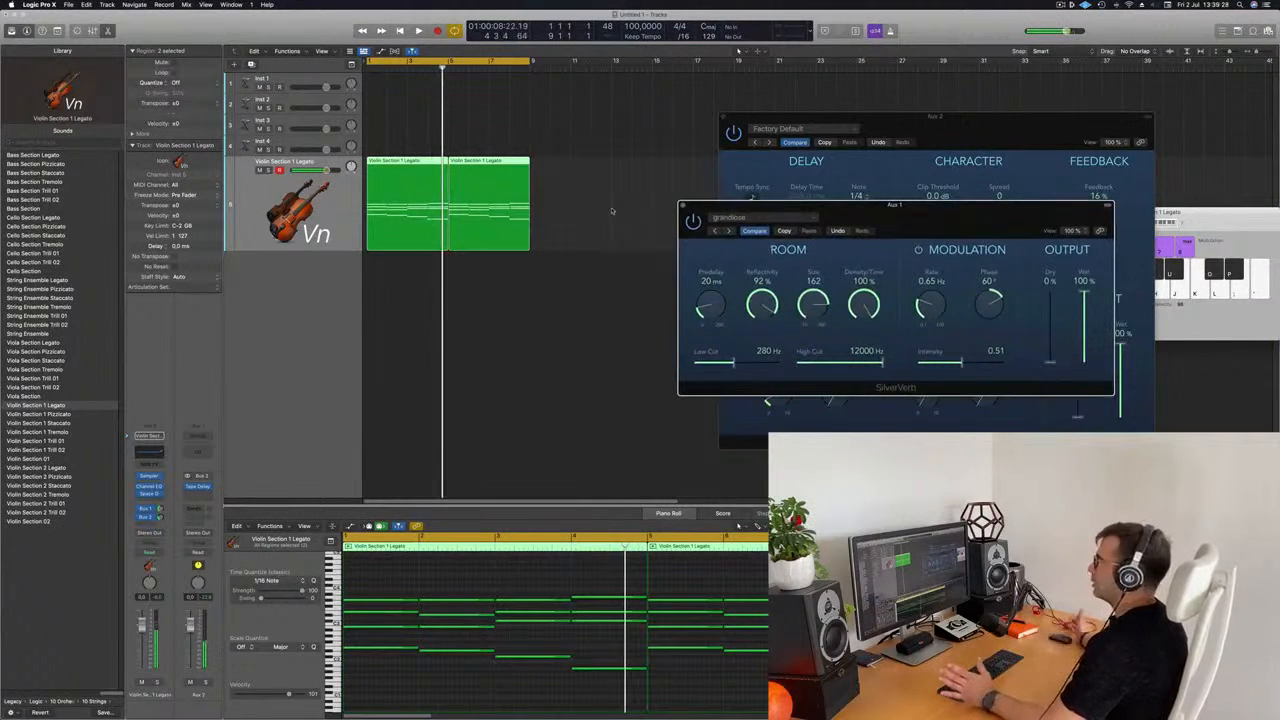
{"action": "left_click", "coordinate": [216, 203]}
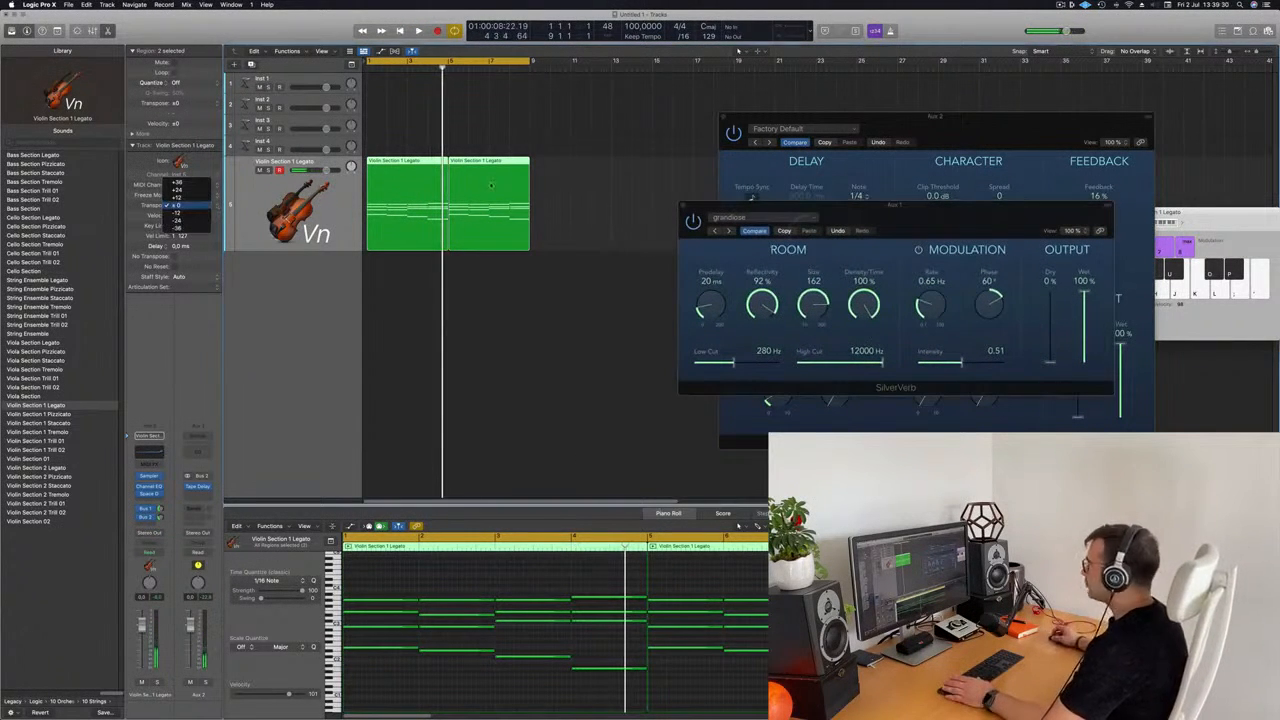
{"action": "left_click", "coordinate": [901, 208]}
{"action": "left_click", "coordinate": [326, 211]}
Duplicate the Violin Section 1 Legato track with its settings and copy both violin regions onto the new track
{"action": "key", "text": "space"}
{"action": "key", "text": "super+Left"}
{"action": "key", "text": "super+Left"}
{"action": "key", "text": "super+Left"}
{"action": "key", "text": "super+Left"}
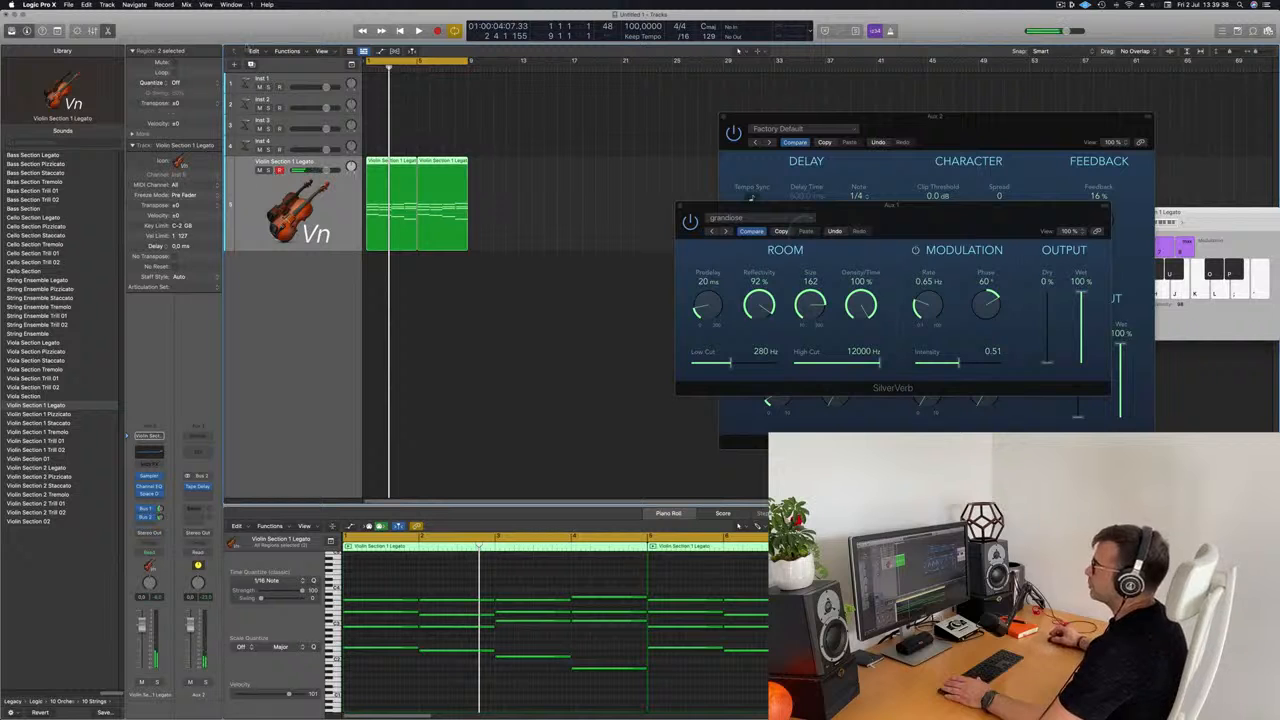
{"action": "key", "text": "super+d"}
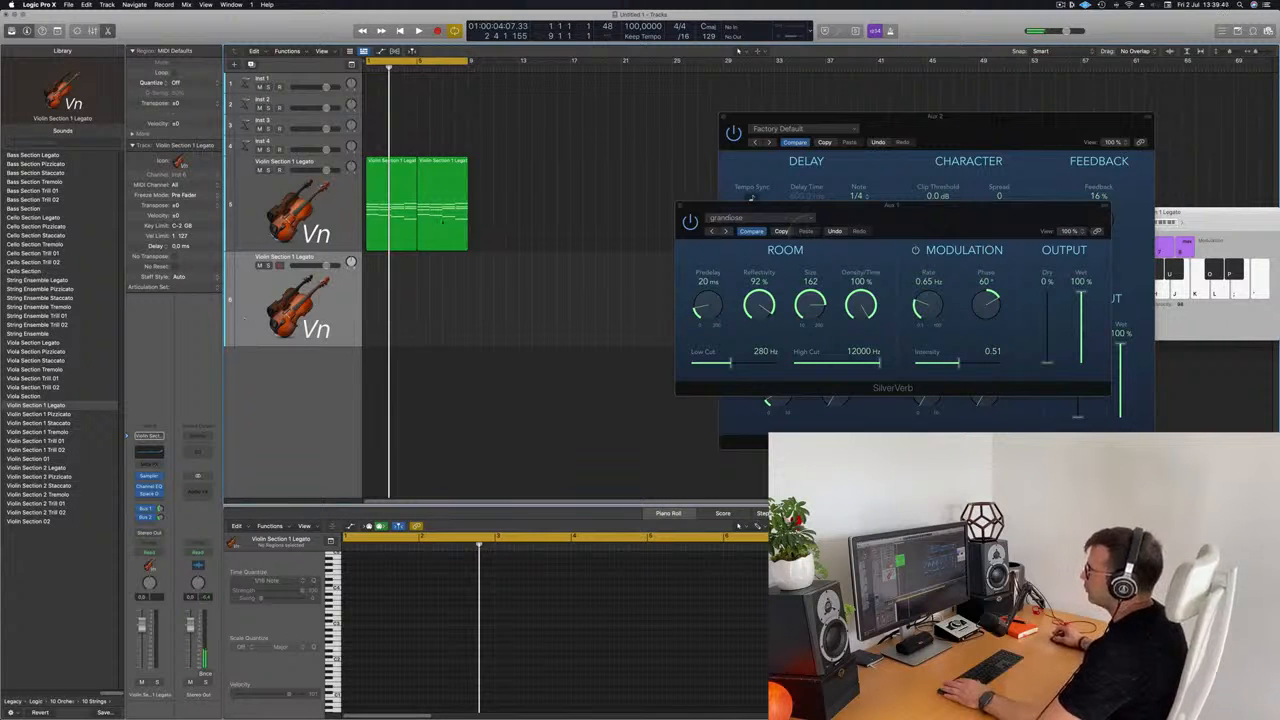
{"action": "left_click_drag", "start_coordinate": [401, 183], "coordinate": [442, 263]}
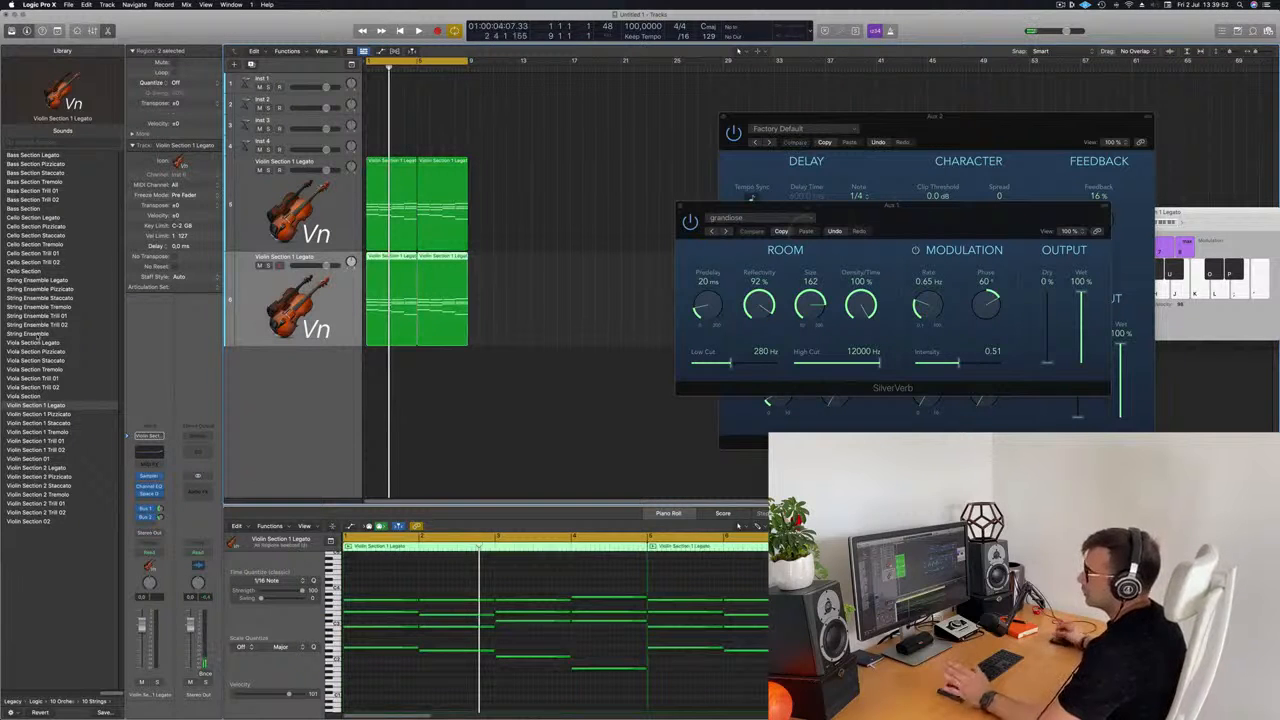
Set the duplicated track's sound to Viola Section Trill 01 and play it together with the violin track
{"action": "left_click", "coordinate": [35, 378]}
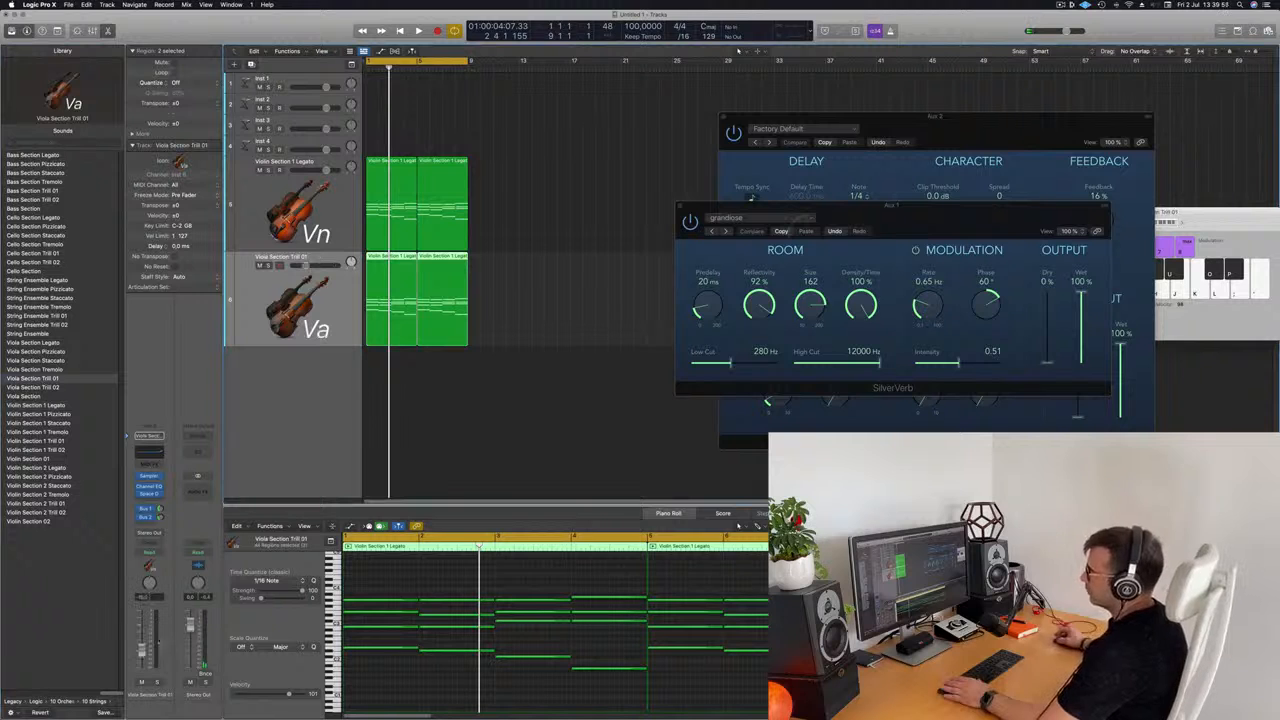
{"action": "left_click", "coordinate": [358, 173]}
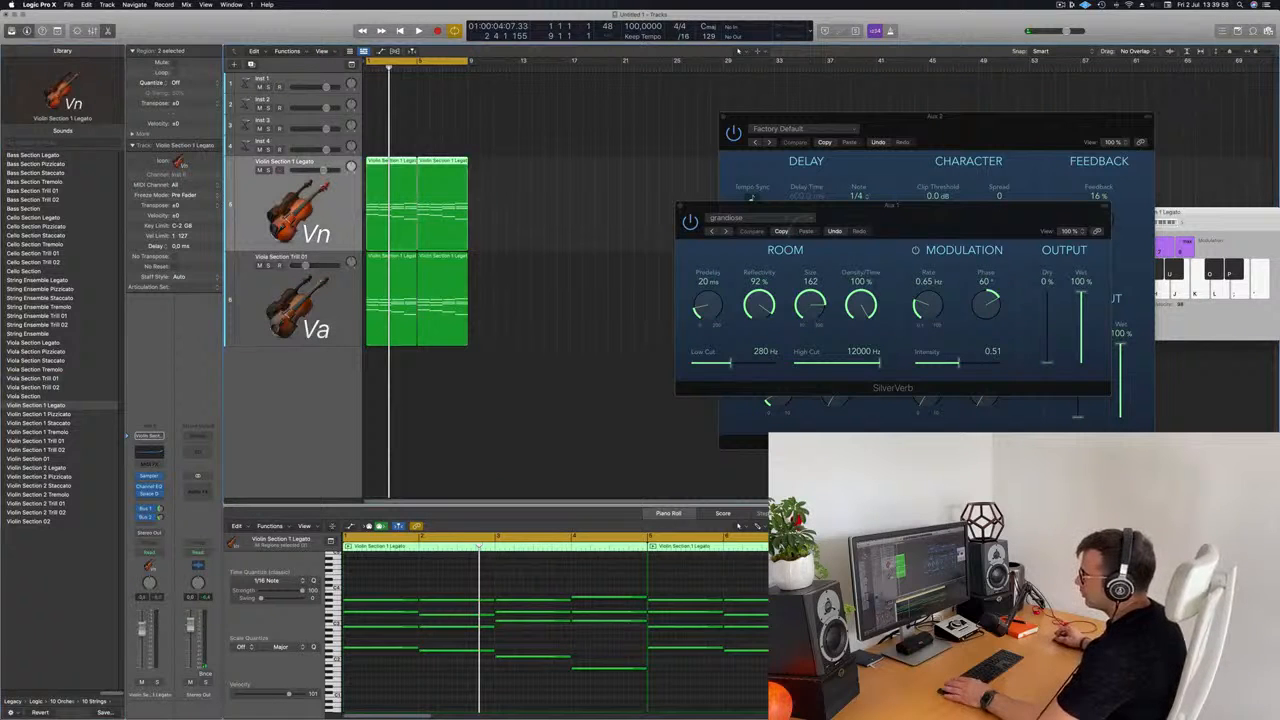
{"action": "key", "text": "space"}
{"action": "left_click", "coordinate": [243, 318]}
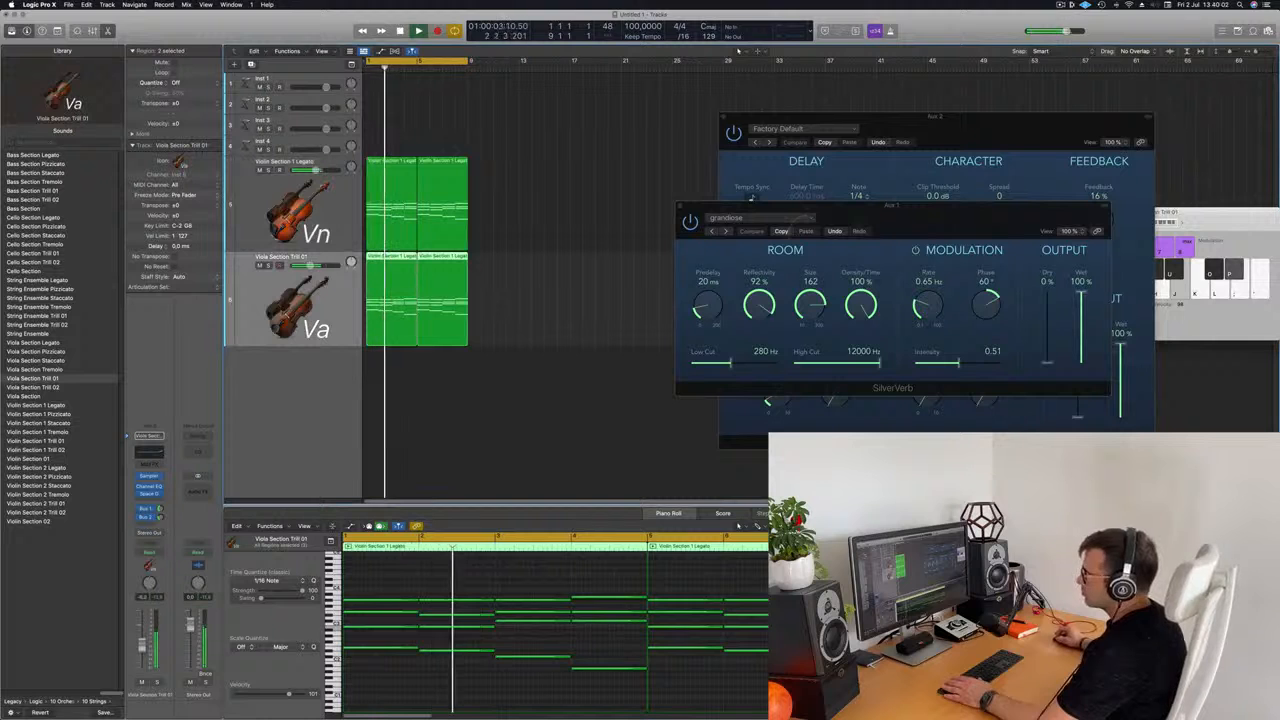
Solo the duplicated track, audition Violin Section 1 Legato on it and switch its sound to String Ensemble Legato
{"action": "left_click", "coordinate": [30, 405]}
{"action": "key", "text": "space"}
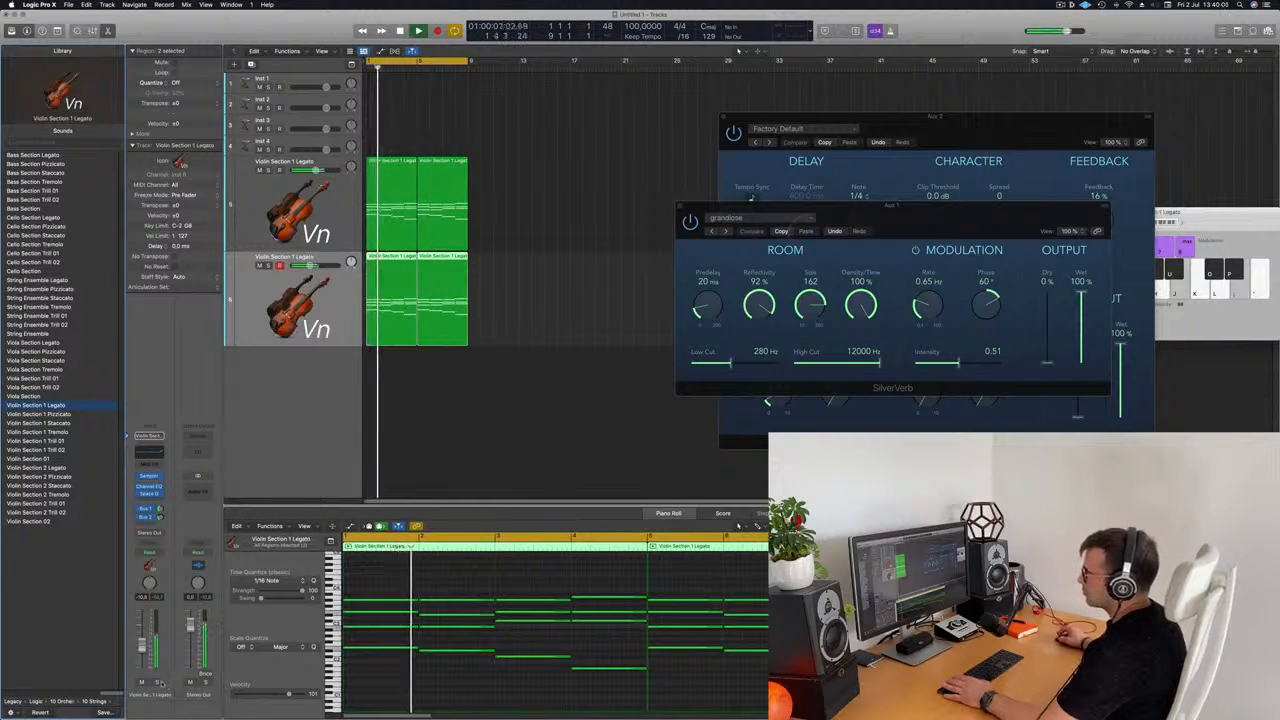
{"action": "left_click", "coordinate": [159, 683]}
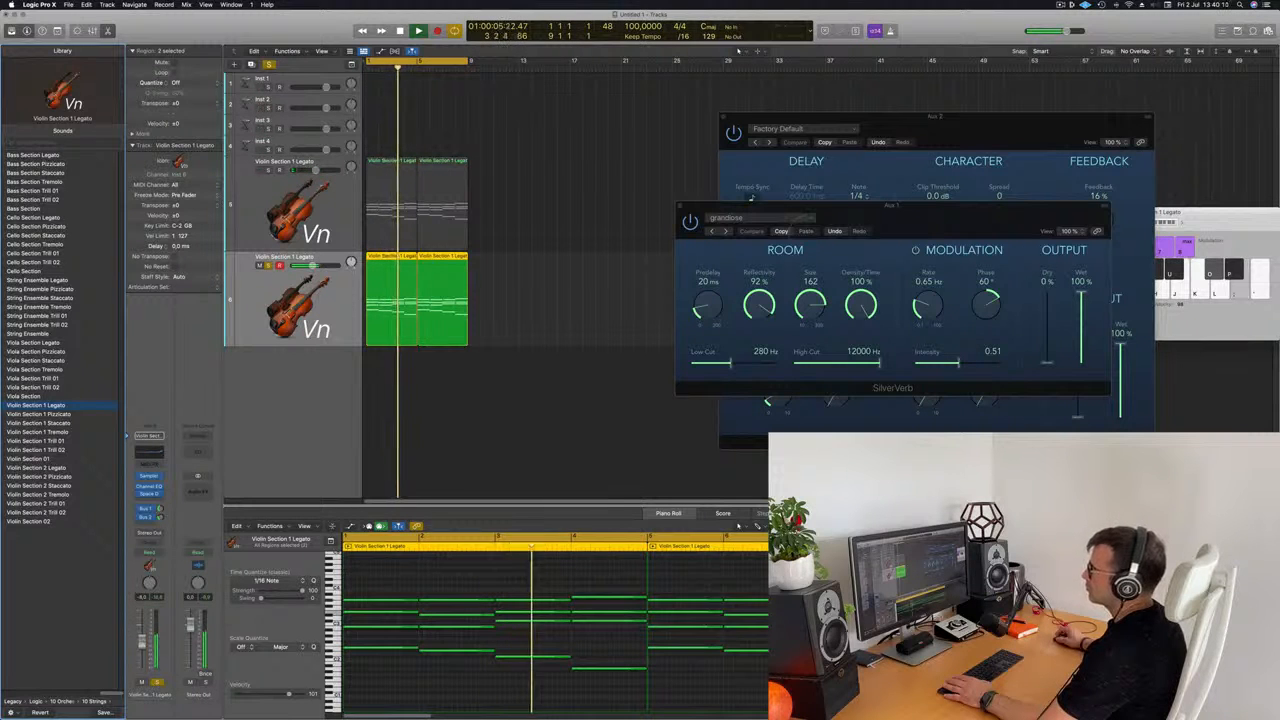
{"action": "key", "text": "space"}
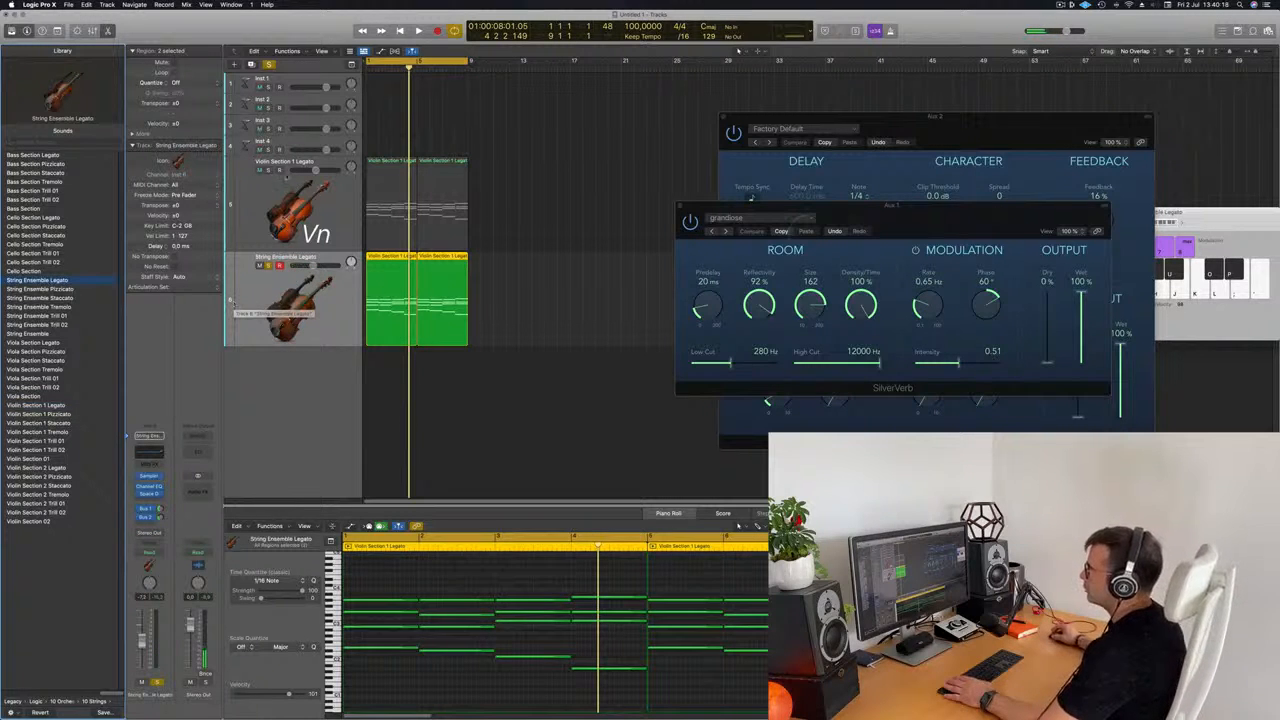
Play the loop and compare the violin and String Ensemble Legato tracks, soloed individually and together
{"action": "key", "text": "space"}
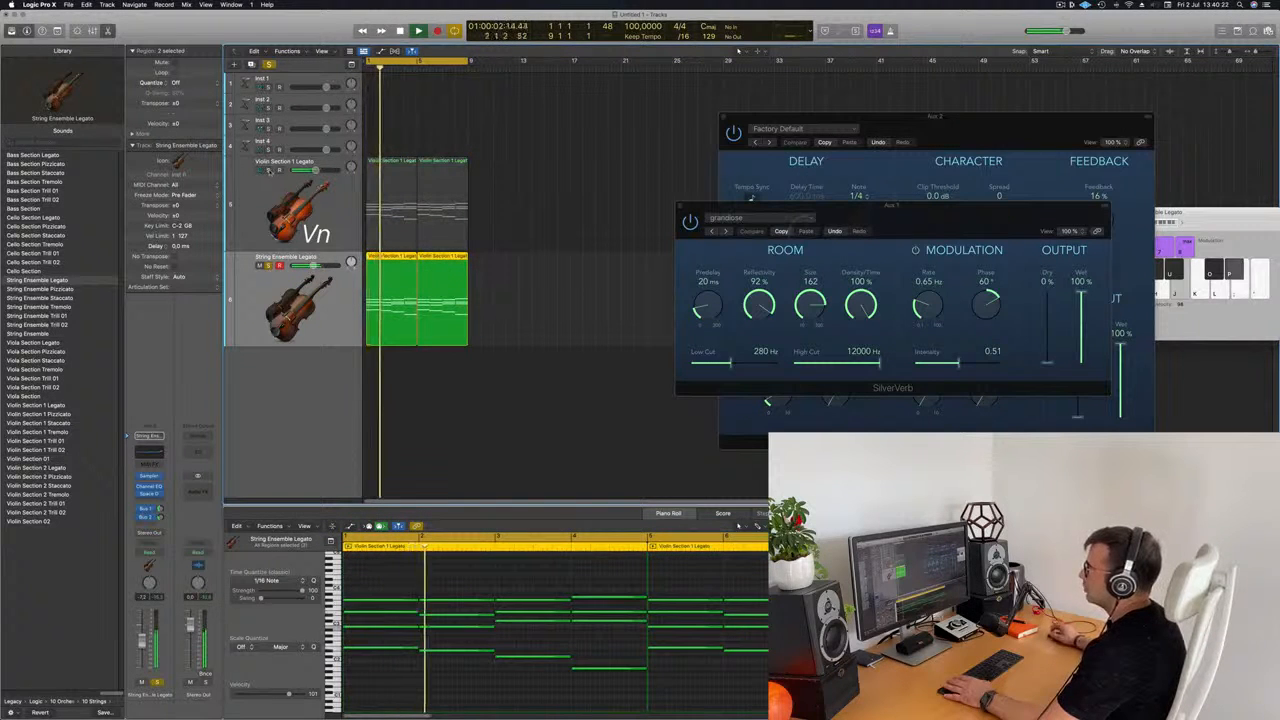
{"action": "left_click", "coordinate": [269, 171]}
{"action": "left_click", "coordinate": [269, 266]}
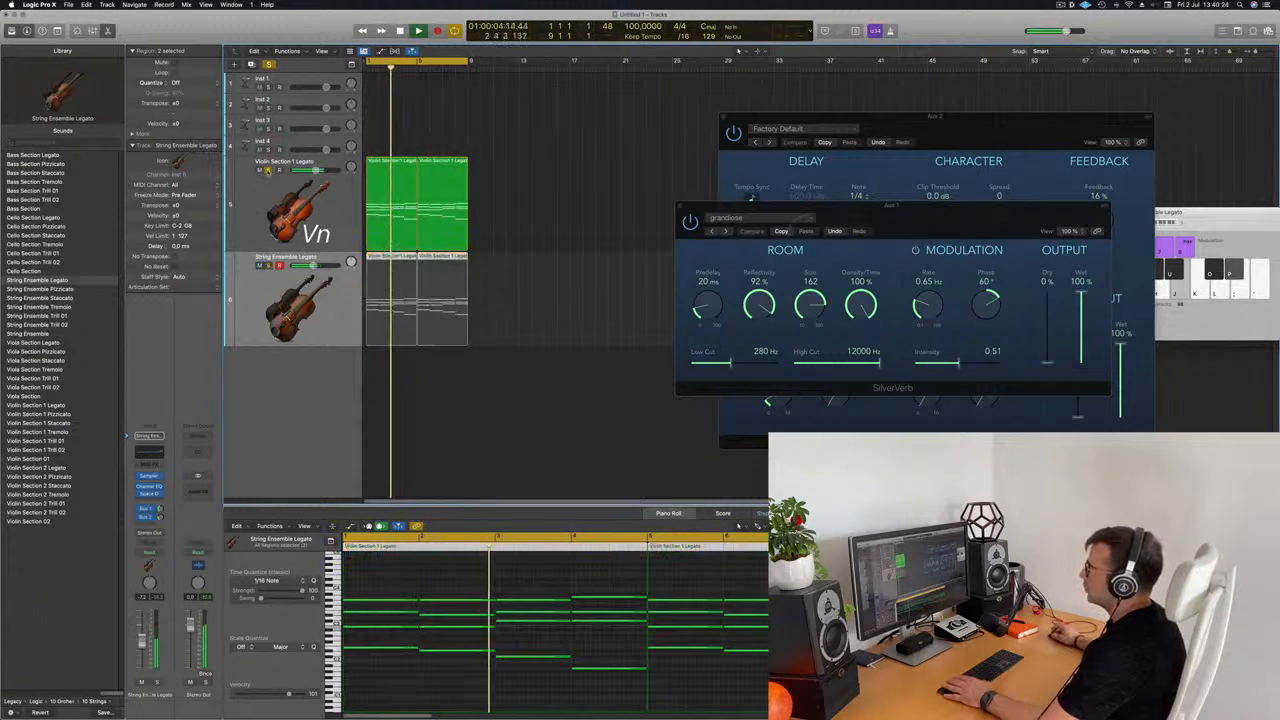
{"action": "left_click", "coordinate": [269, 171]}
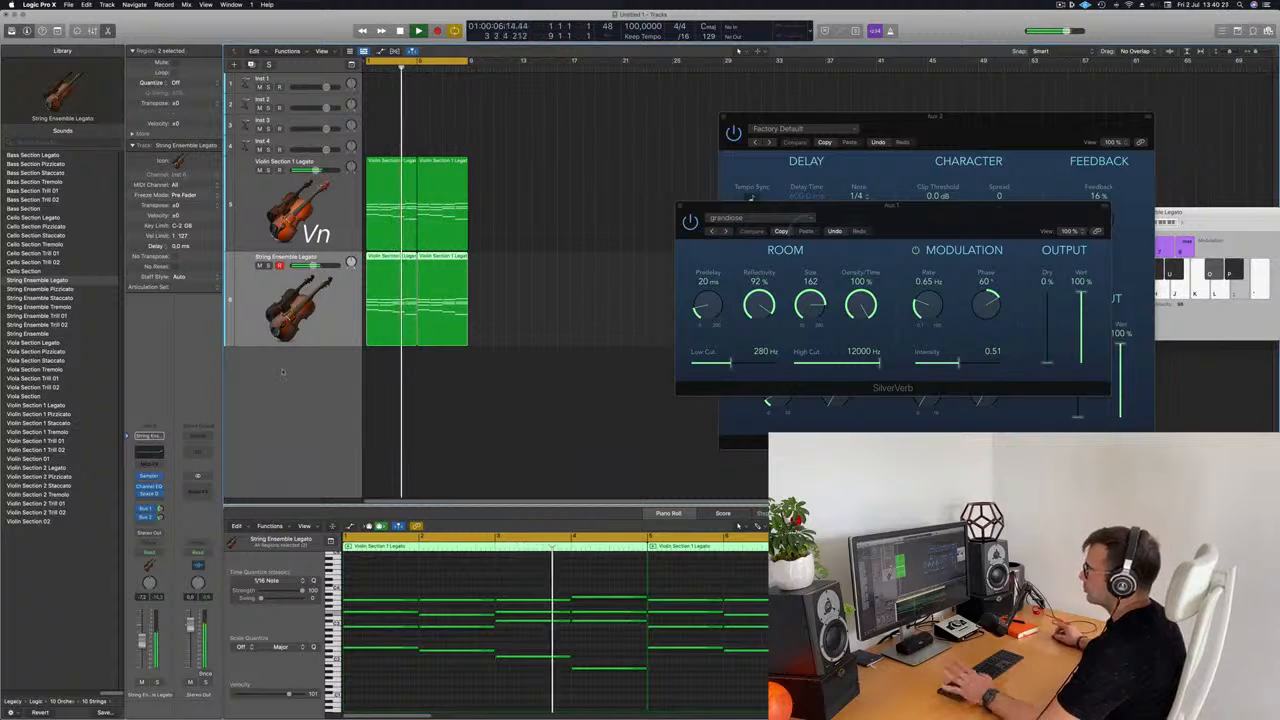
{"action": "key", "text": "Return"}
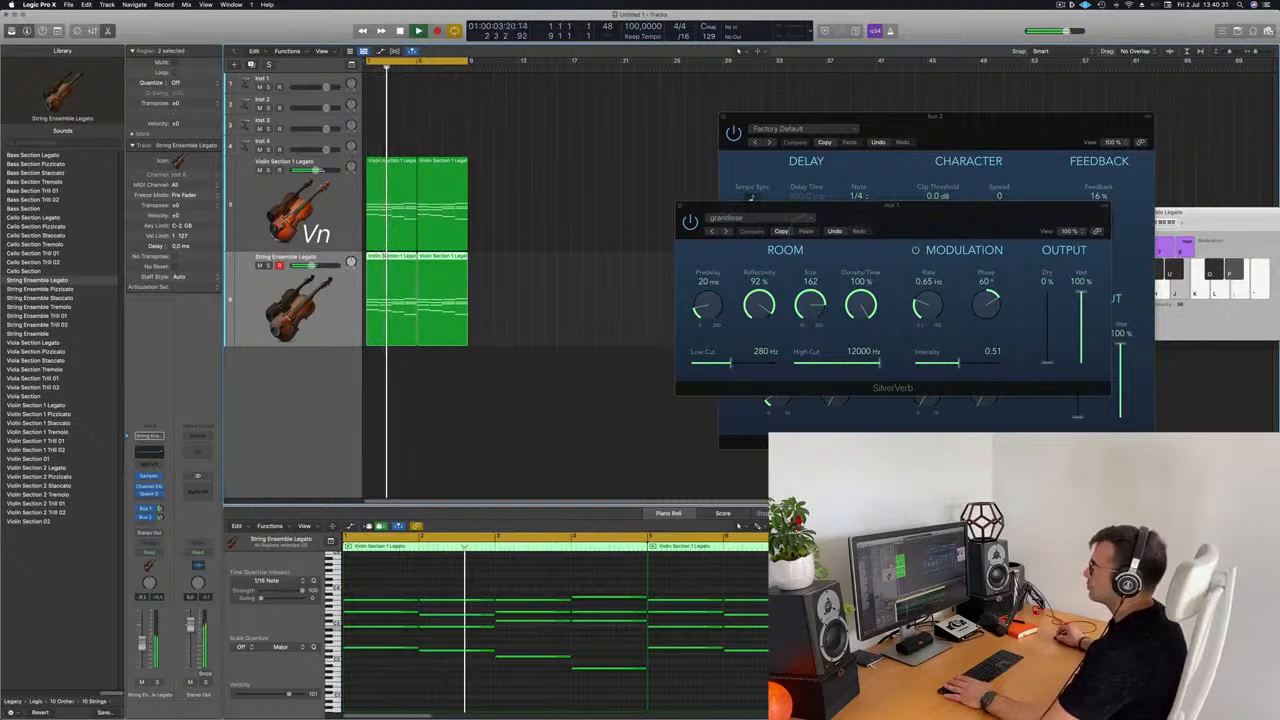
{"action": "key", "text": "s"}
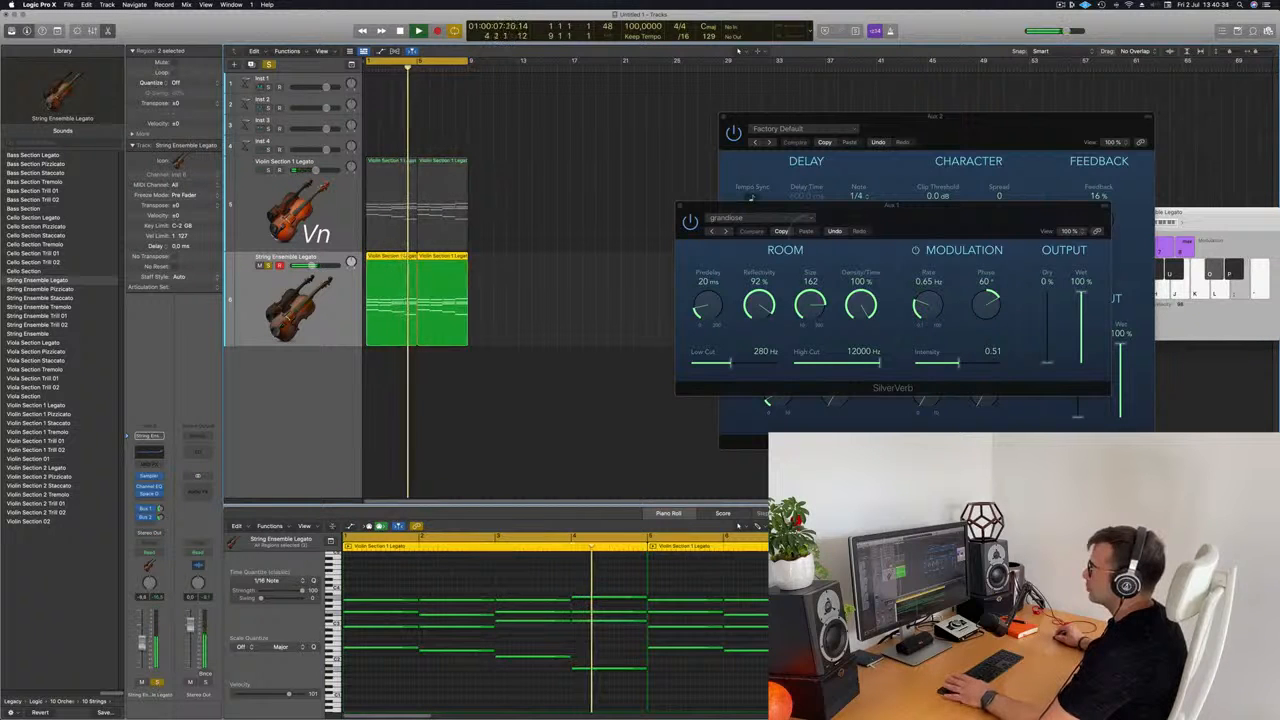
Unsolo the String Ensemble Legato track and play both string tracks together from the start
{"action": "key", "text": "Return"}
{"action": "key", "text": "s"}
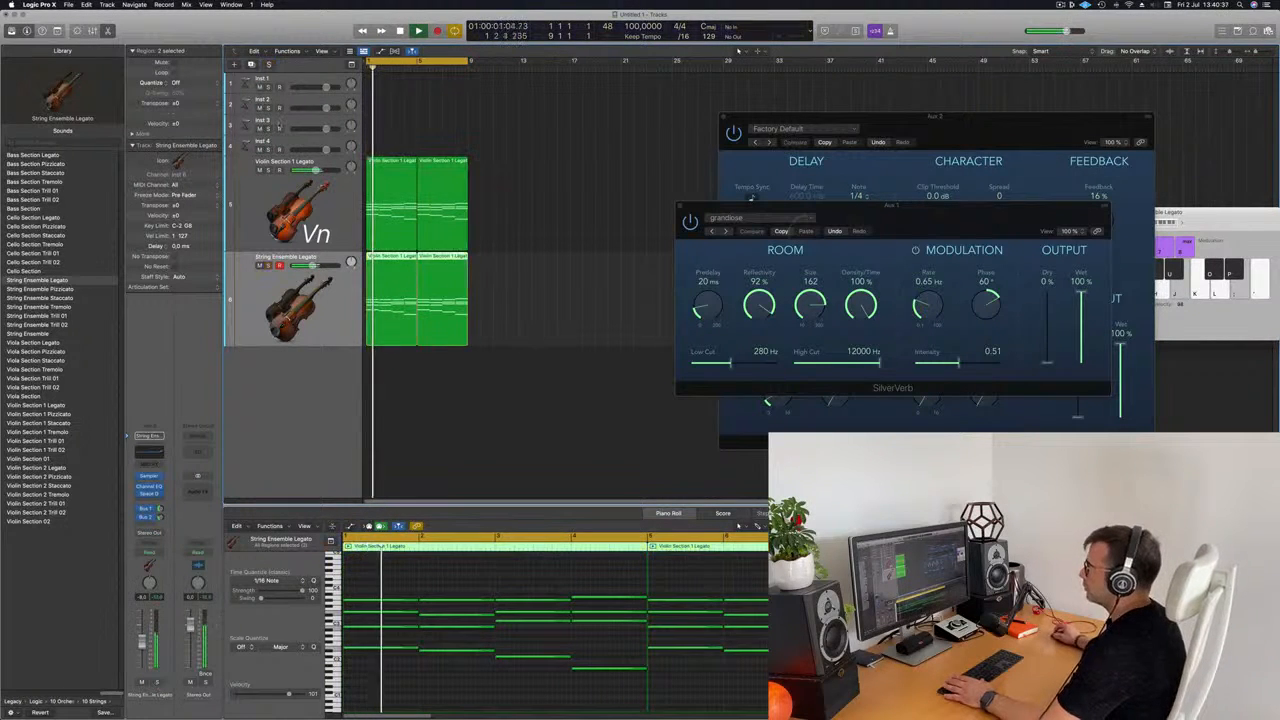
{"action": "left_click", "coordinate": [328, 200]}
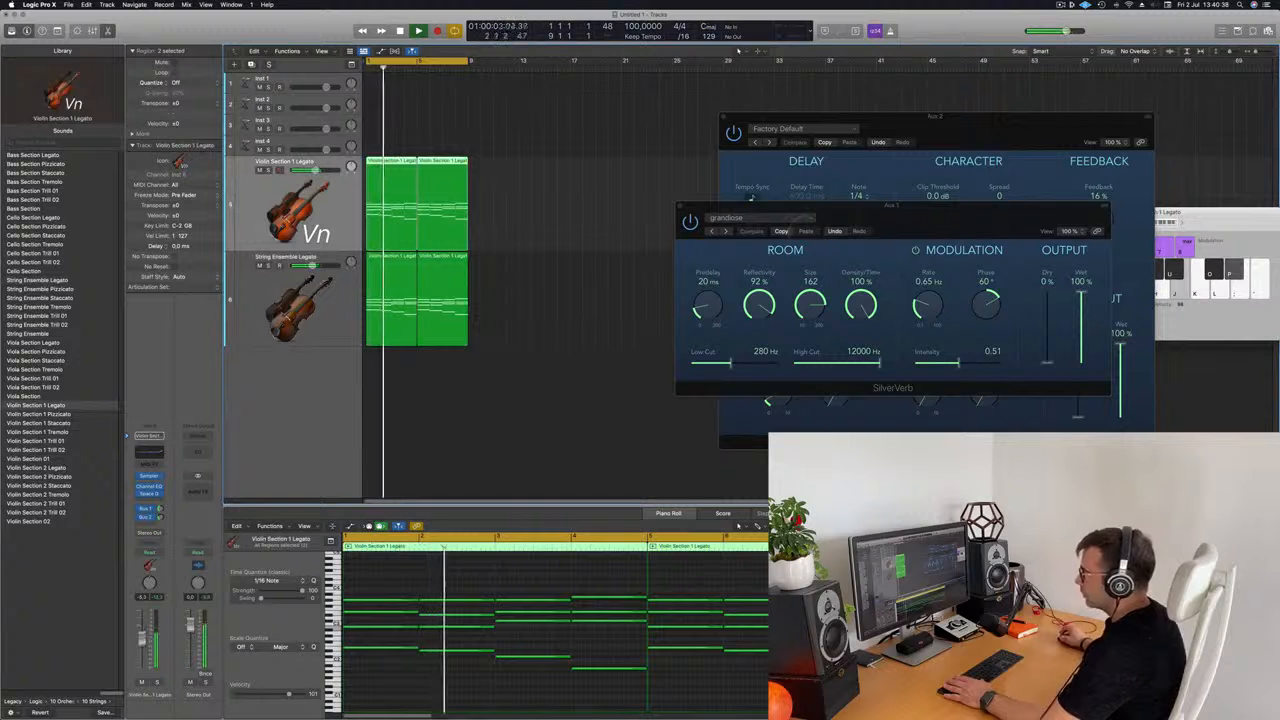
Duplicate the String Ensemble Legato track with its settings and copy both of its regions onto the new track
{"action": "left_click", "coordinate": [263, 297]}
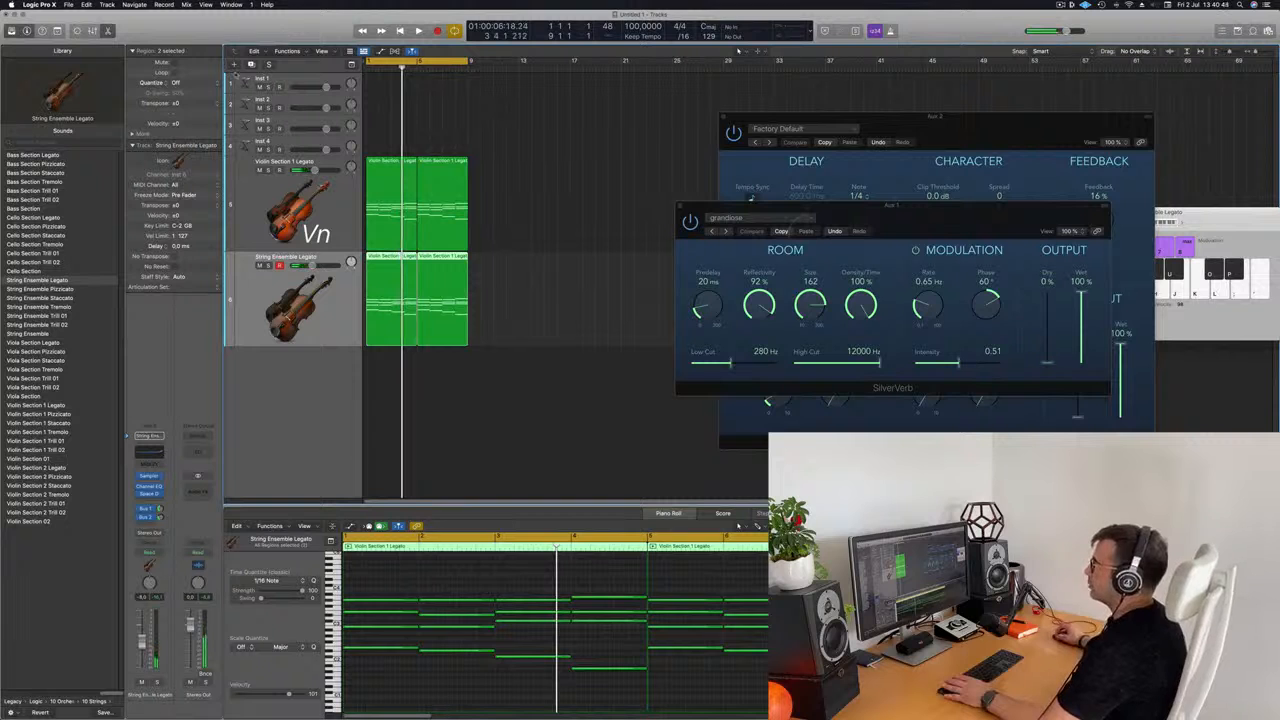
{"action": "key", "text": "super+d"}
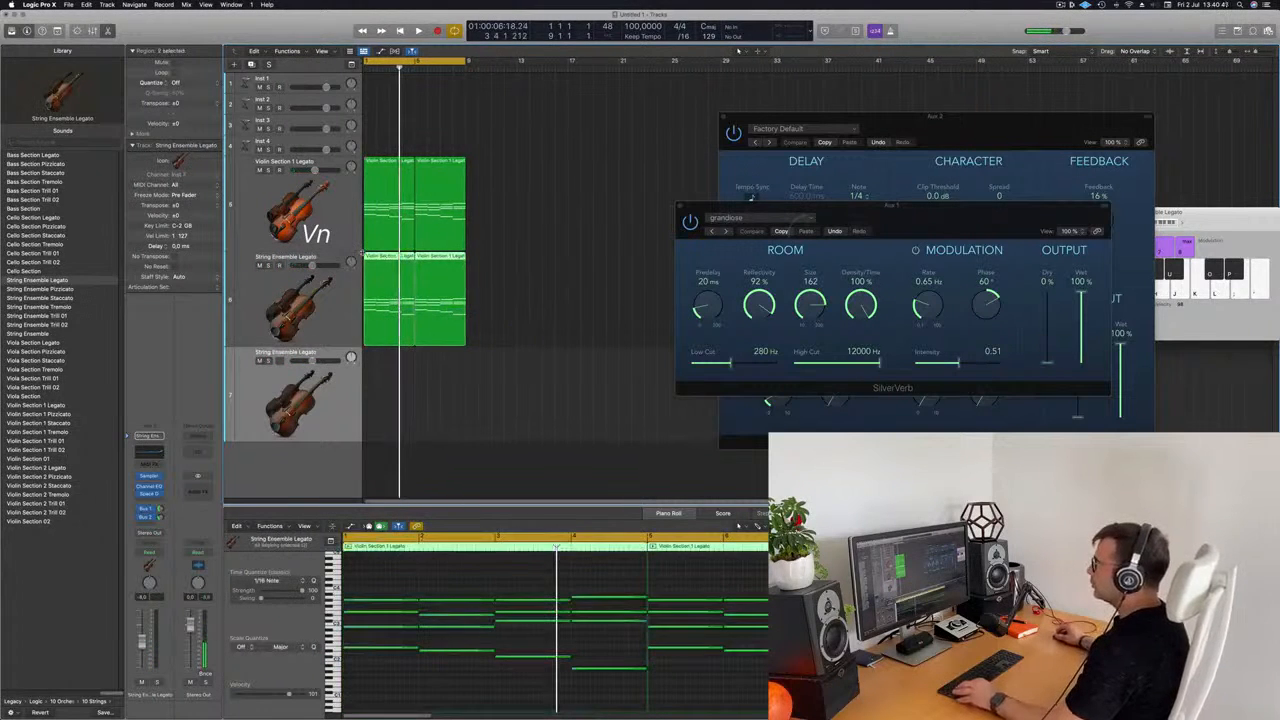
{"action": "left_click_drag", "start_coordinate": [385, 279], "coordinate": [388, 374]}
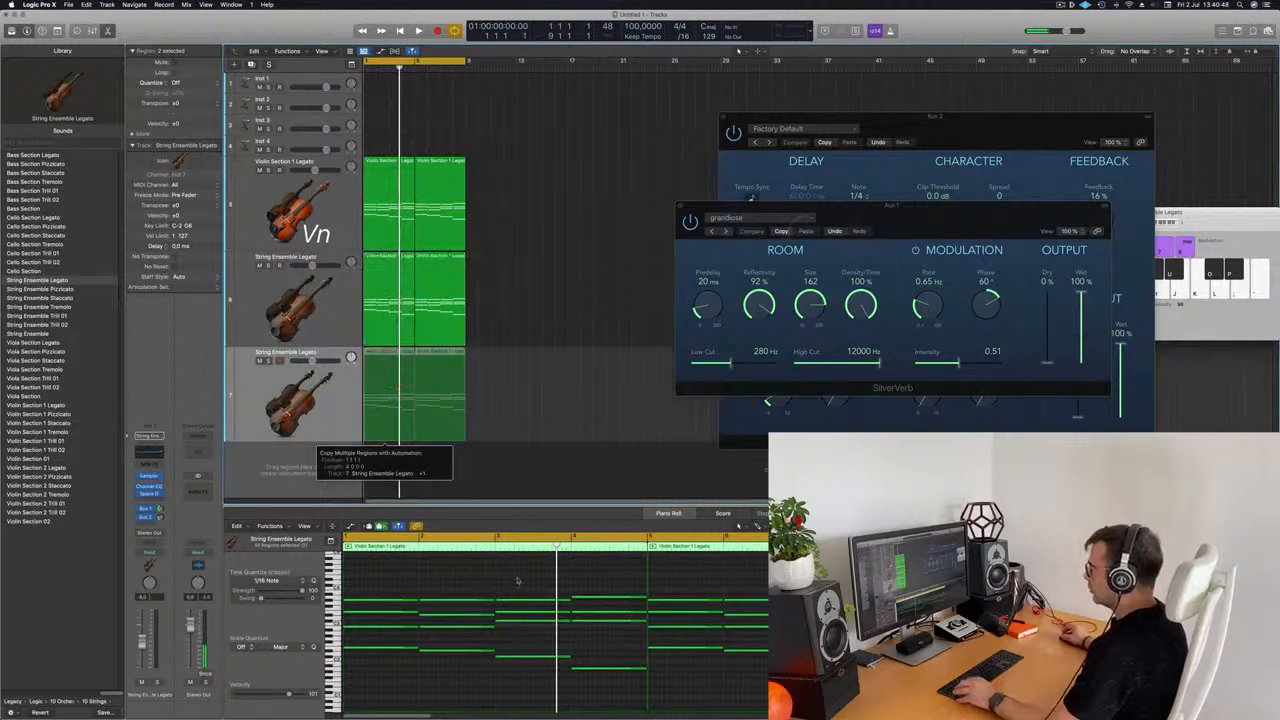
Delete the upper chord notes in both copied regions, keeping only the lowest note line
{"action": "scroll", "coordinate": [411, 581], "scroll_direction": "down", "scroll_amount": 3}
{"action": "left_click_drag", "start_coordinate": [384, 579], "coordinate": [724, 634]}
{"action": "key", "text": "Delete"}
Set the new track's sound to Bass Section Legato and play it with the other strings
{"action": "left_click", "coordinate": [257, 373]}
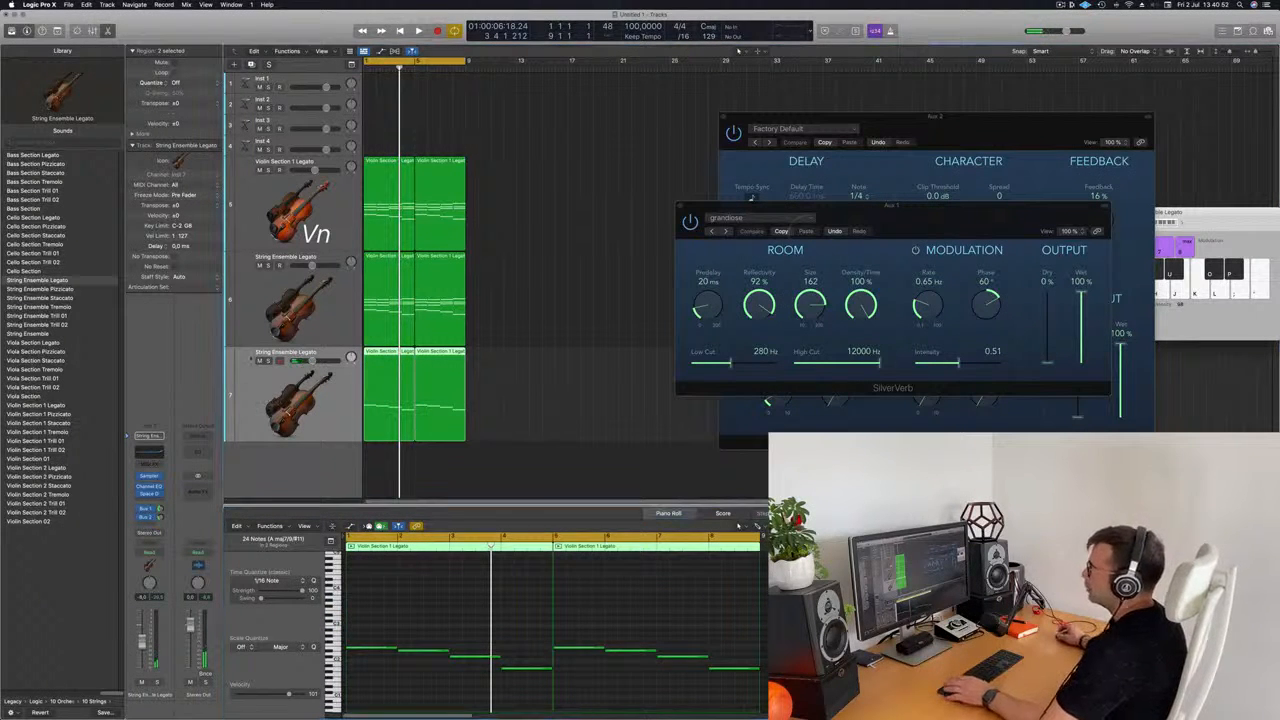
{"action": "left_click", "coordinate": [42, 156]}
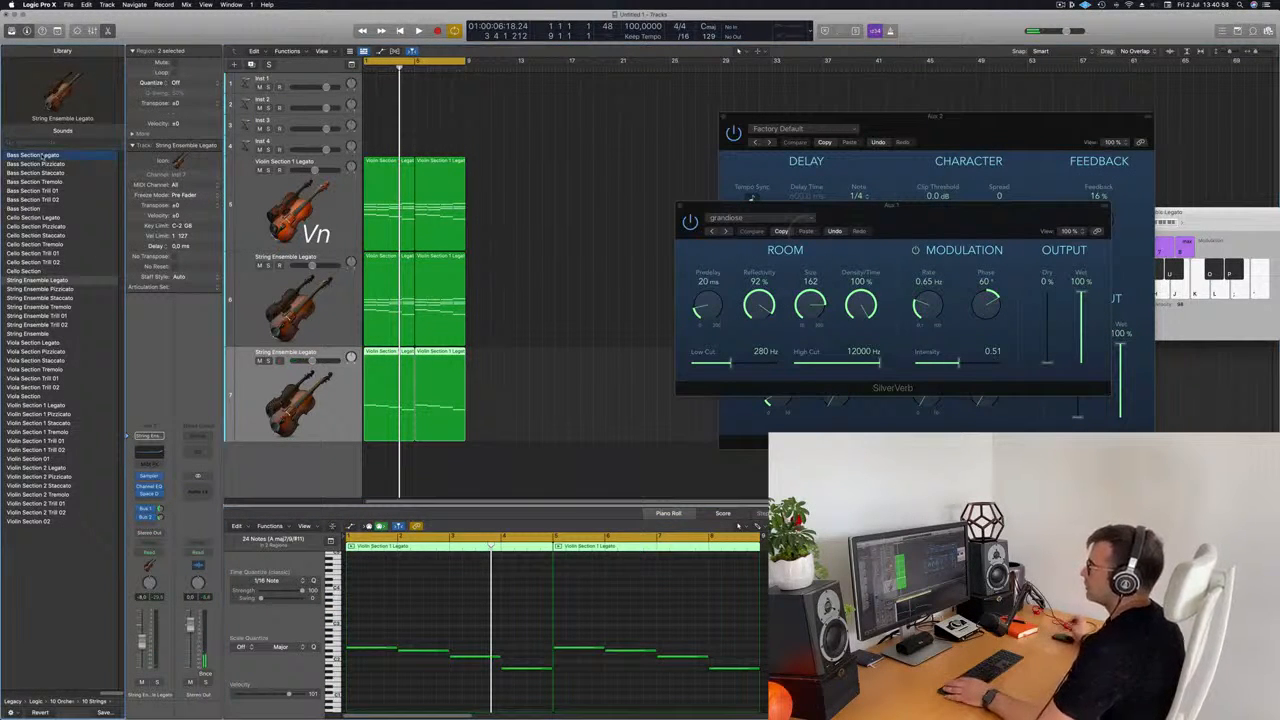
{"action": "key", "text": "space"}
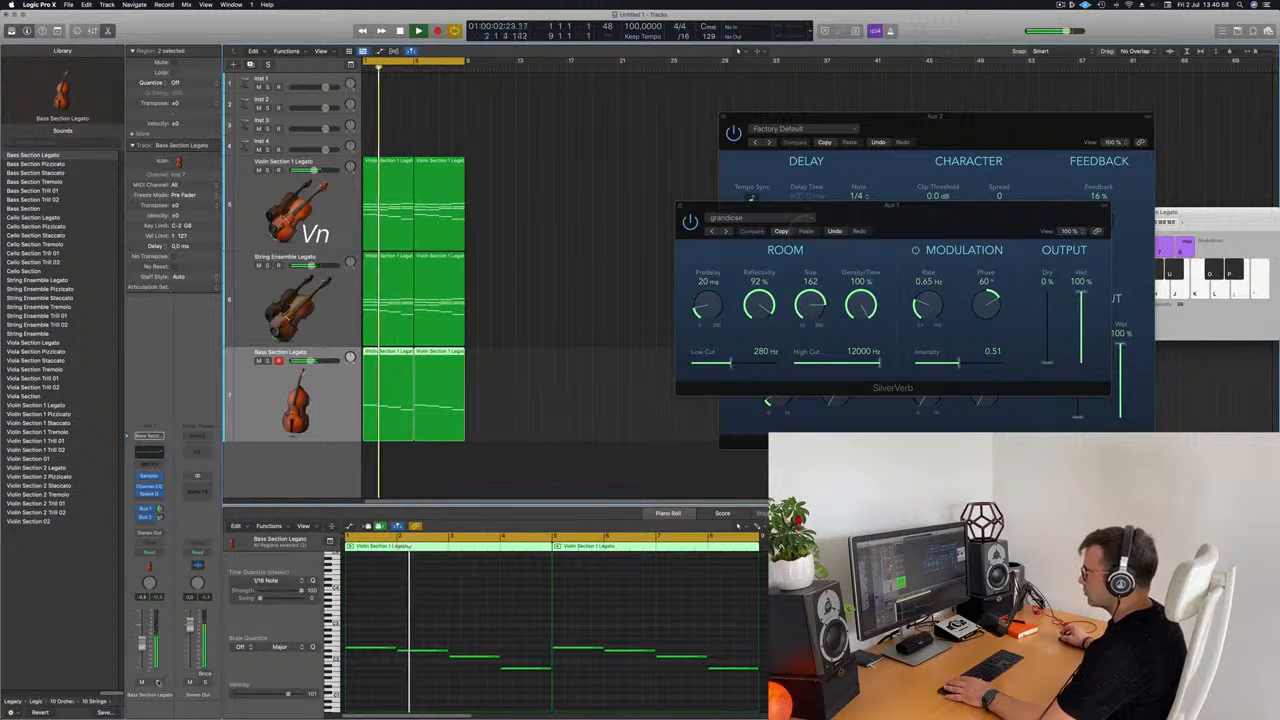
{"action": "key", "text": "space"}
Transpose all notes of the bass part down one octave and raise the track's volume slightly during playback
{"action": "left_click", "coordinate": [400, 611]}
{"action": "key", "text": "super+a"}
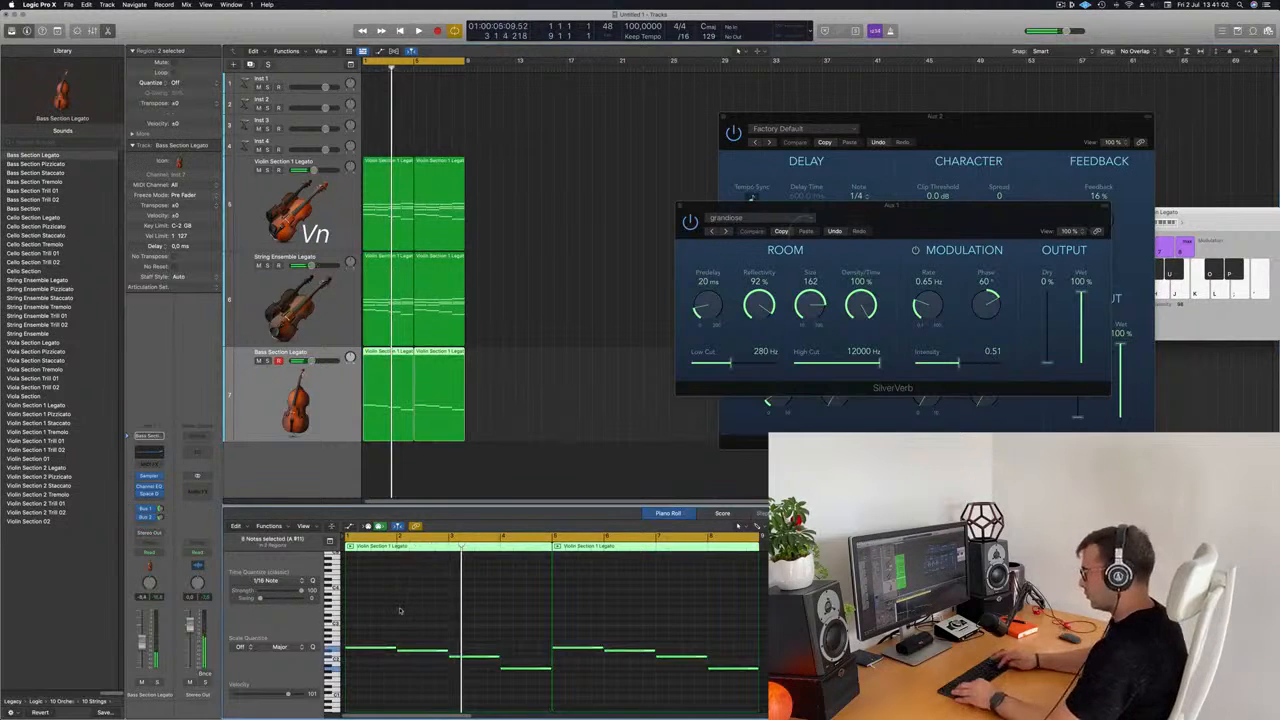
{"action": "key", "text": "space"}
{"action": "left_click", "coordinate": [557, 412]}
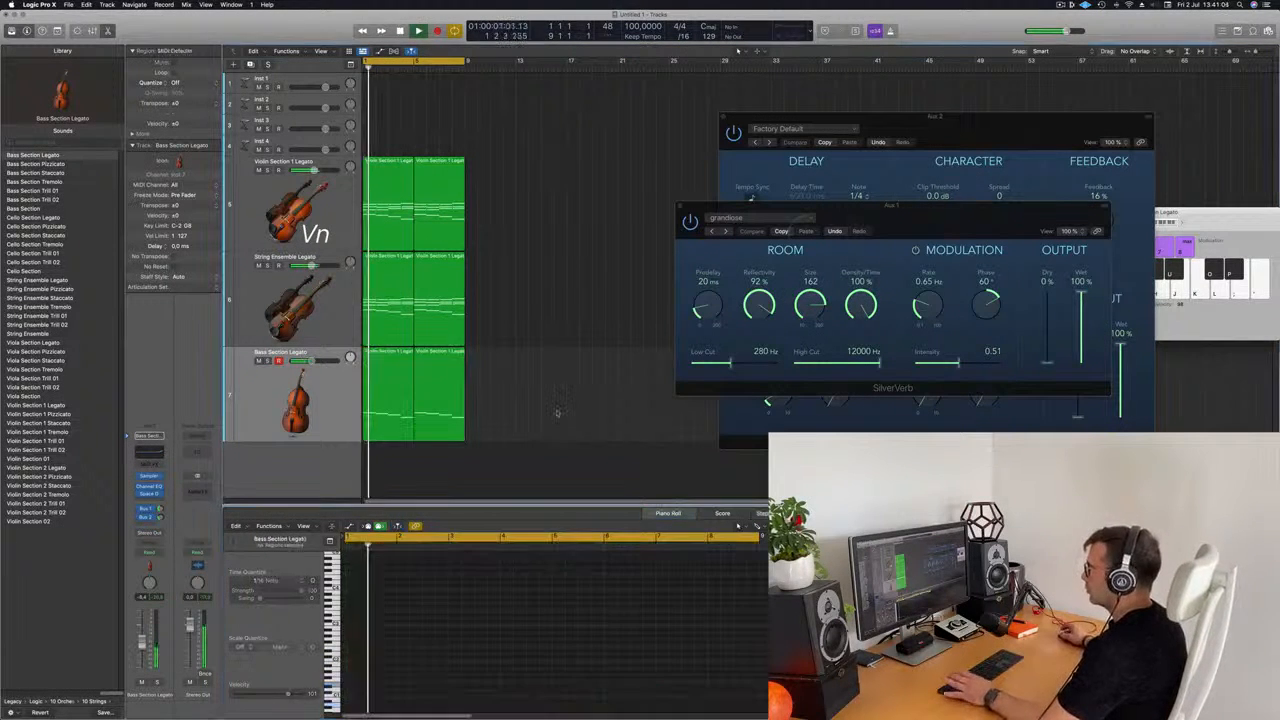
{"action": "left_click", "coordinate": [262, 404]}
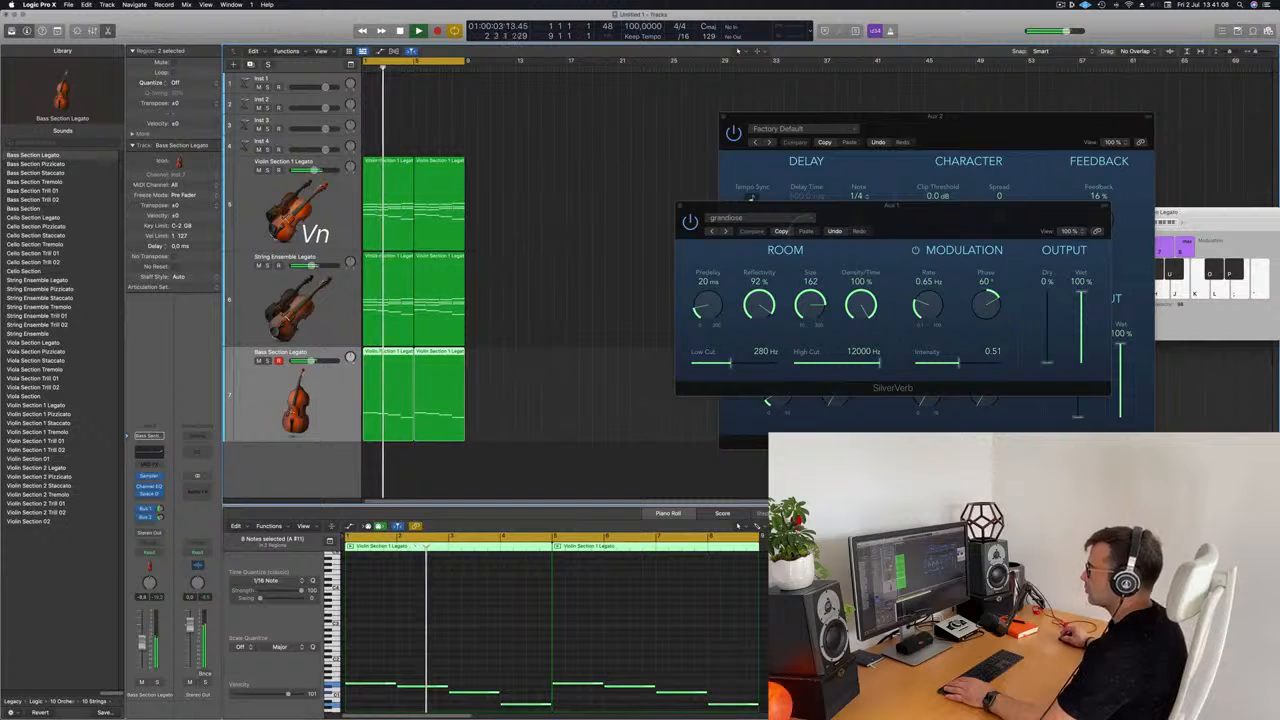
{"action": "left_click", "coordinate": [197, 281]}
Repeat all regions on the three string tracks three times so the arrangement reaches bar 33
{"action": "left_click", "coordinate": [535, 193]}
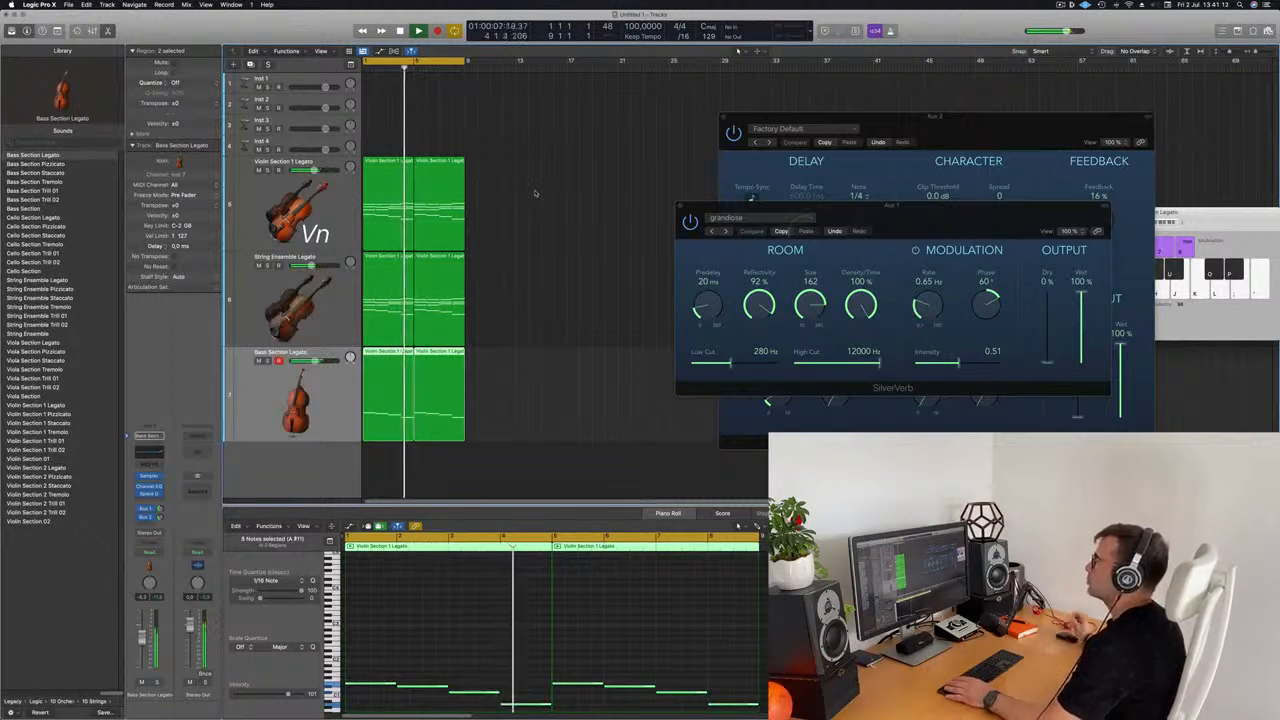
{"action": "scroll", "coordinate": [535, 193], "scroll_direction": "left", "scroll_amount": 3}
{"action": "scroll", "coordinate": [536, 196], "scroll_direction": "right", "scroll_amount": 2}
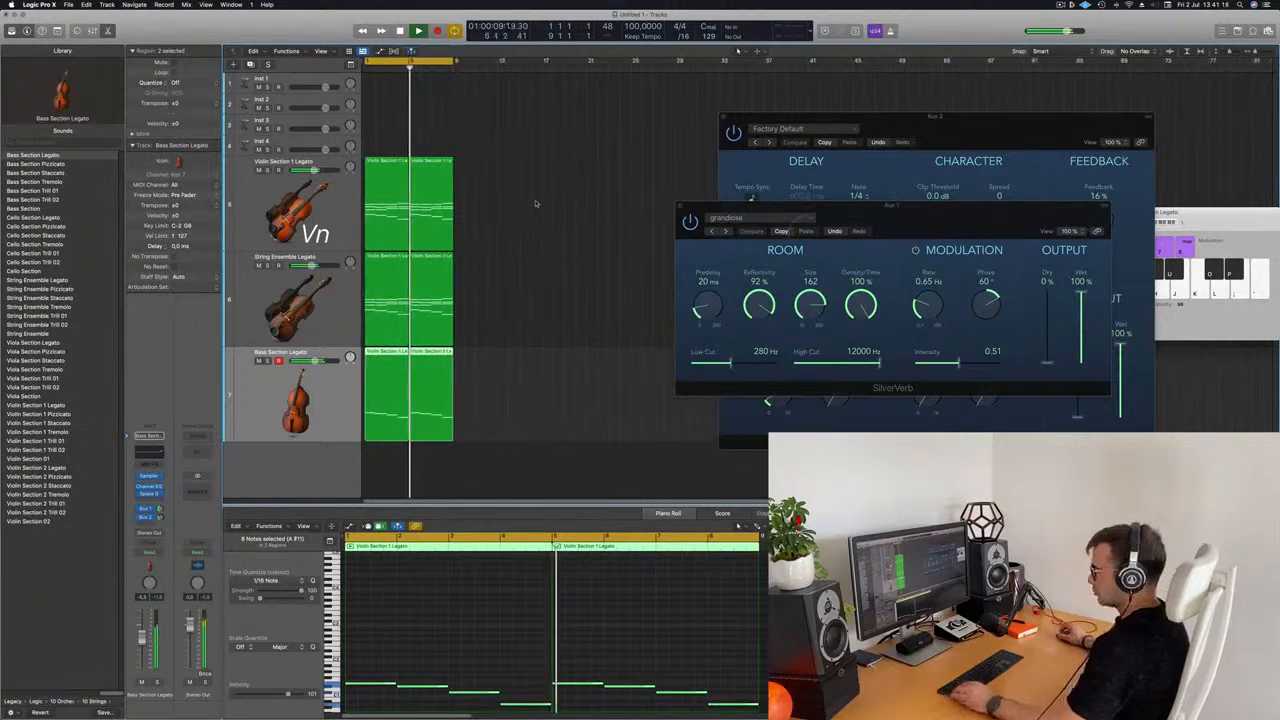
{"action": "key", "text": "super+a"}
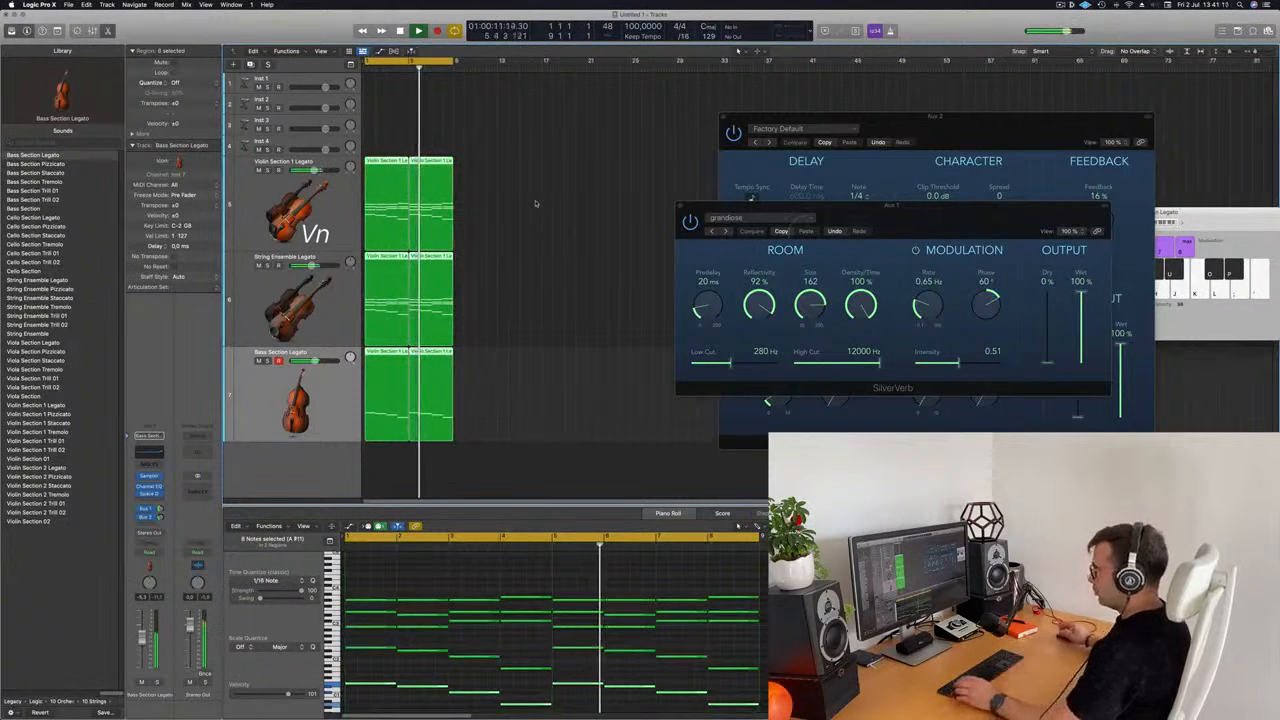
{"action": "key", "text": "super+r"}
{"action": "key", "text": "super+r"}
{"action": "key", "text": "super+r"}
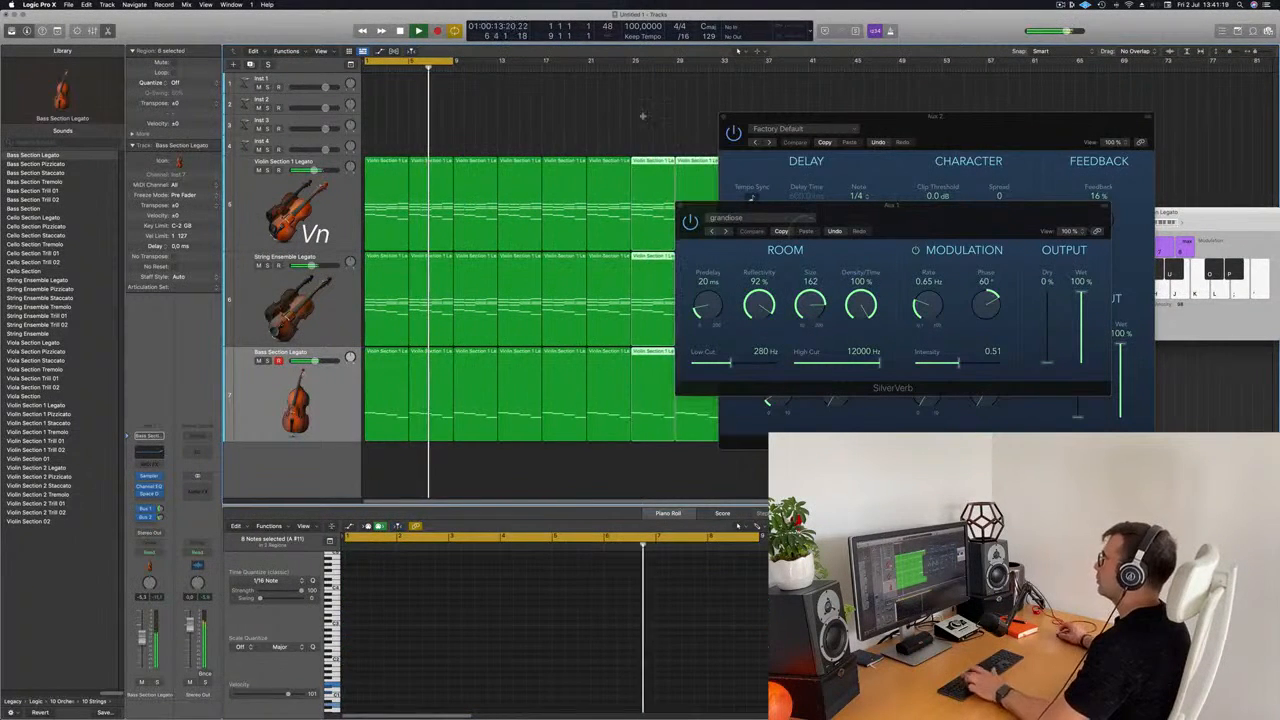
Move the delay and SilverVerb windows clear of the regions and extend the cycle range to bar 33
{"action": "left_click_drag", "start_coordinate": [795, 117], "coordinate": [1184, 131]}
{"action": "left_click_drag", "start_coordinate": [900, 205], "coordinate": [1198, 237]}
{"action": "key", "text": "space"}
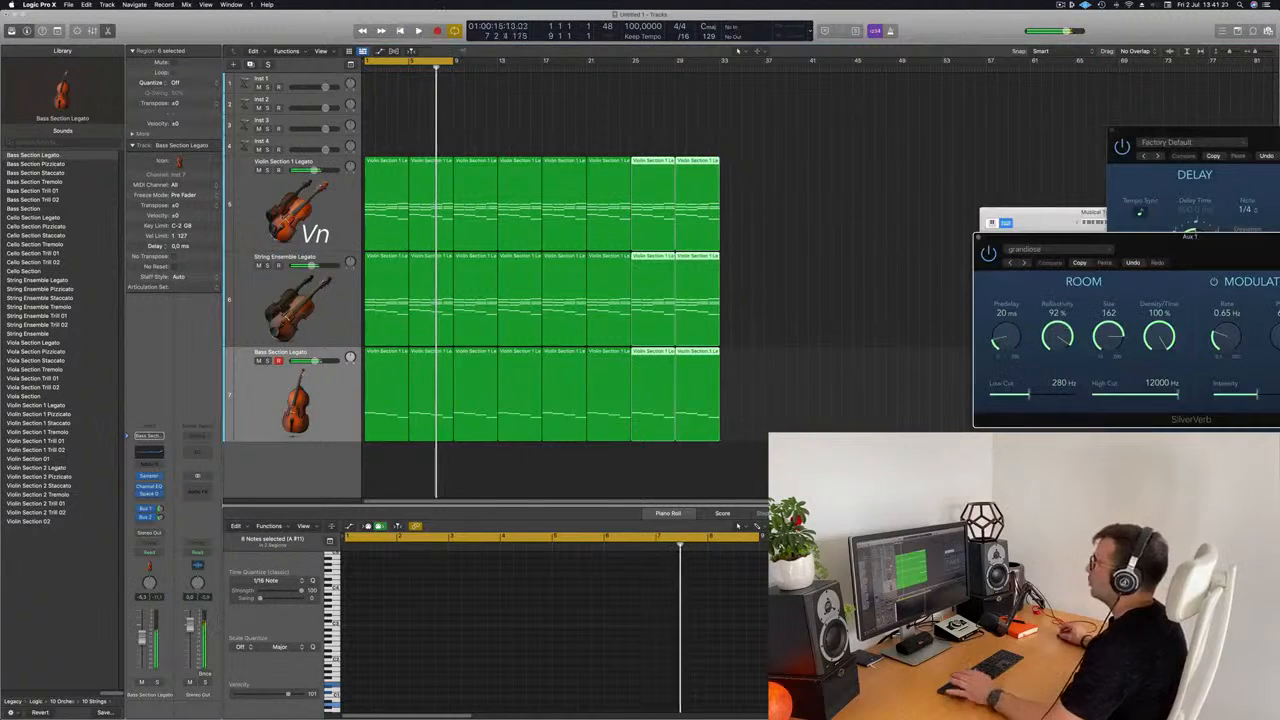
{"action": "left_click_drag", "start_coordinate": [455, 62], "coordinate": [721, 103]}
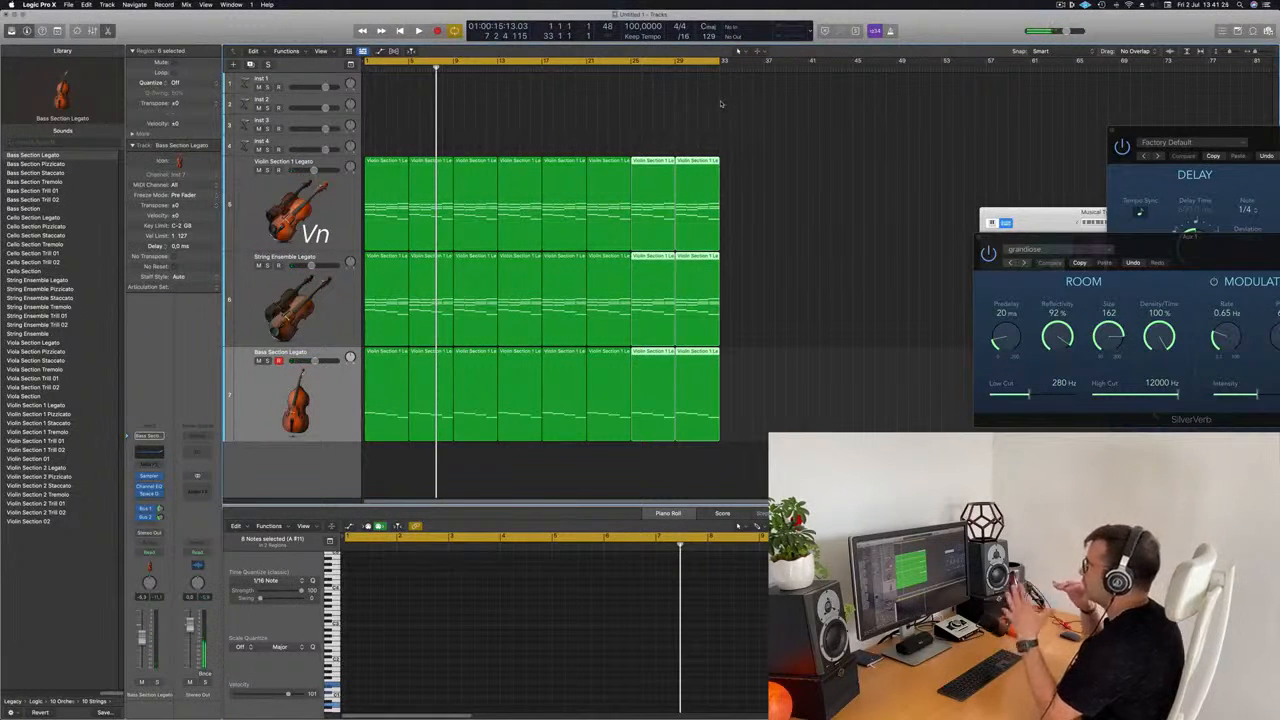
Duplicate the Bass Section Legato track with its settings and copy all eight bass regions onto the new track
{"action": "key", "text": "space"}
{"action": "left_click", "coordinate": [688, 117]}
{"action": "scroll", "coordinate": [599, 105], "scroll_direction": "left", "scroll_amount": 3}
{"action": "scroll", "coordinate": [599, 105], "scroll_direction": "down", "scroll_amount": 4}
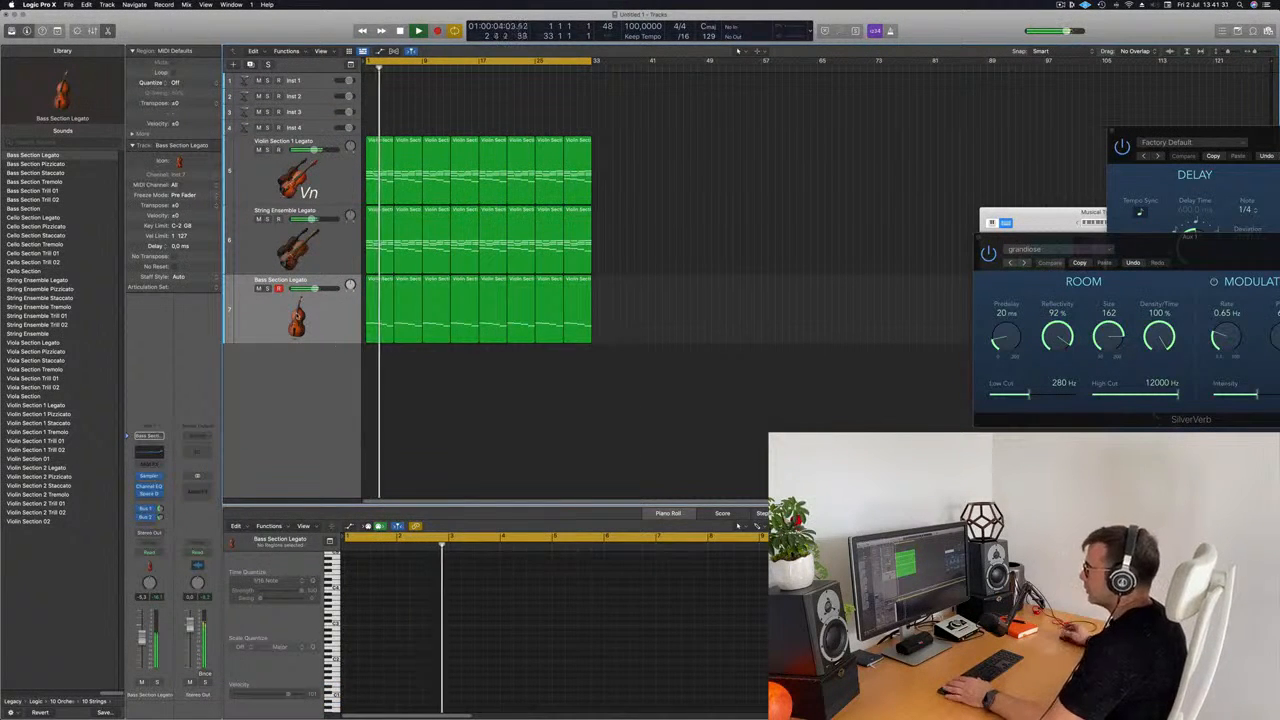
{"action": "left_click", "coordinate": [298, 317]}
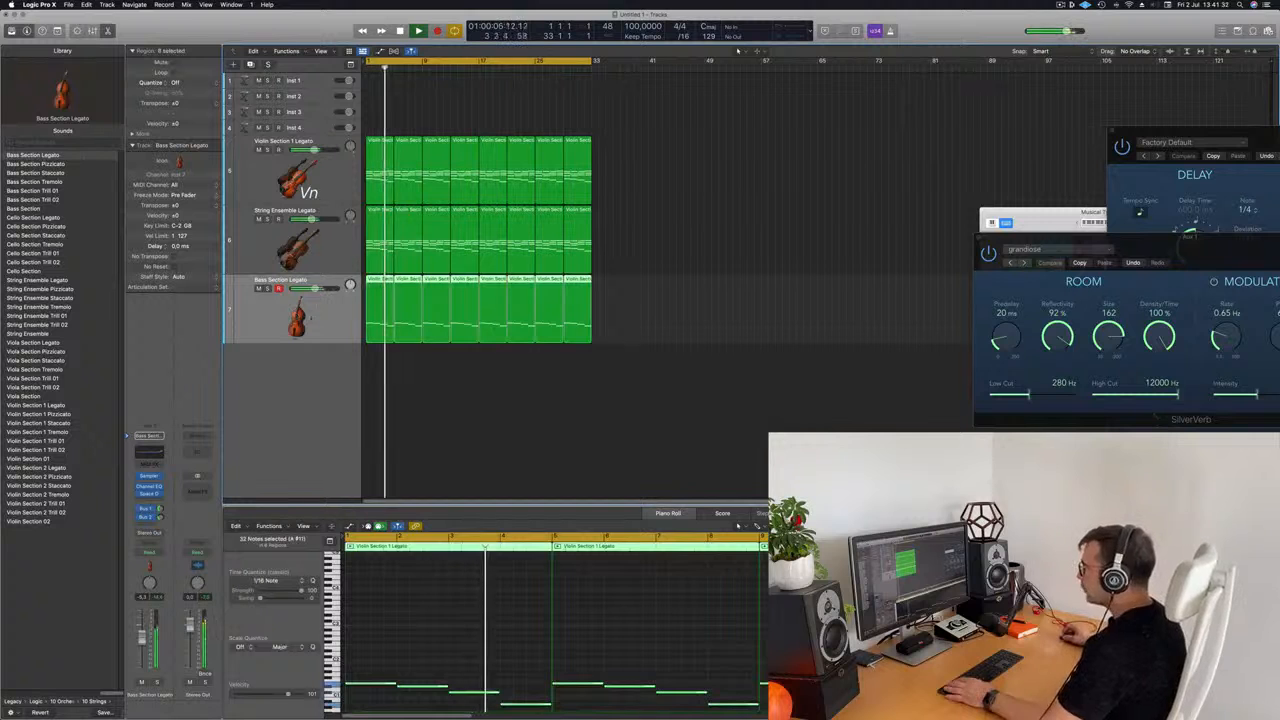
{"action": "key", "text": "space"}
{"action": "key", "text": "space"}
{"action": "key", "text": "super+d"}
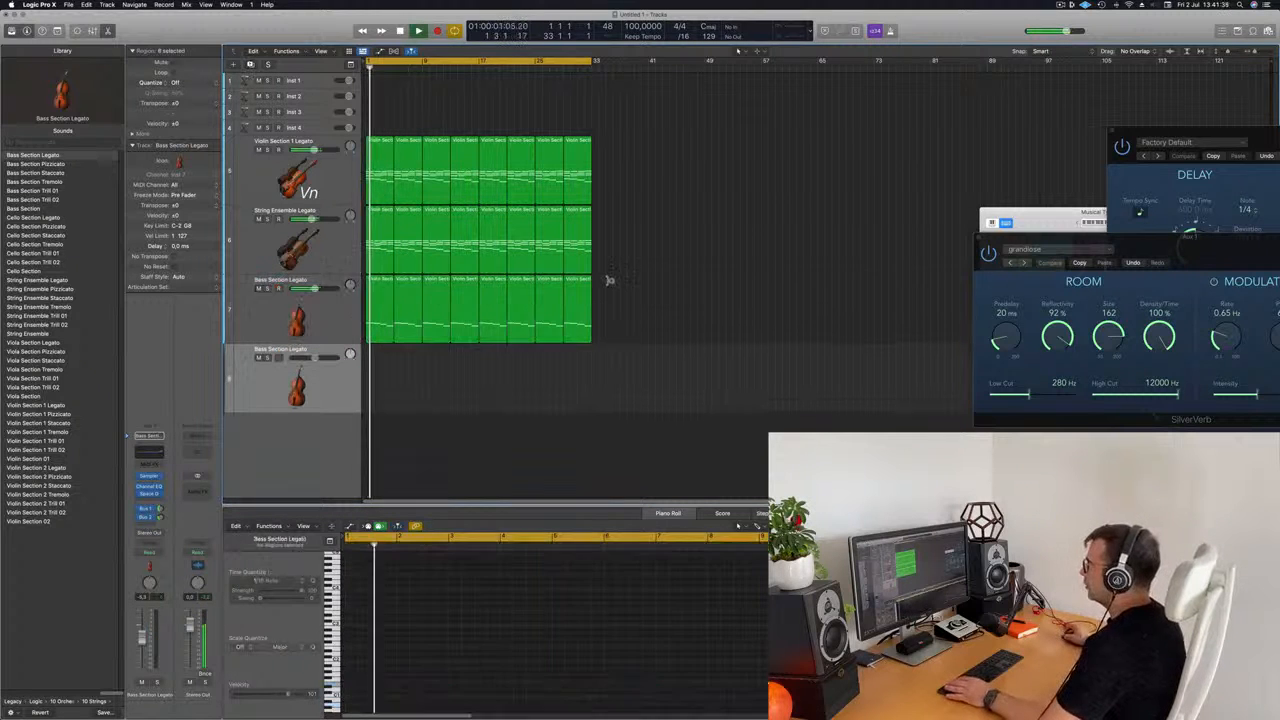
{"action": "left_click_drag", "start_coordinate": [384, 301], "coordinate": [387, 366]}
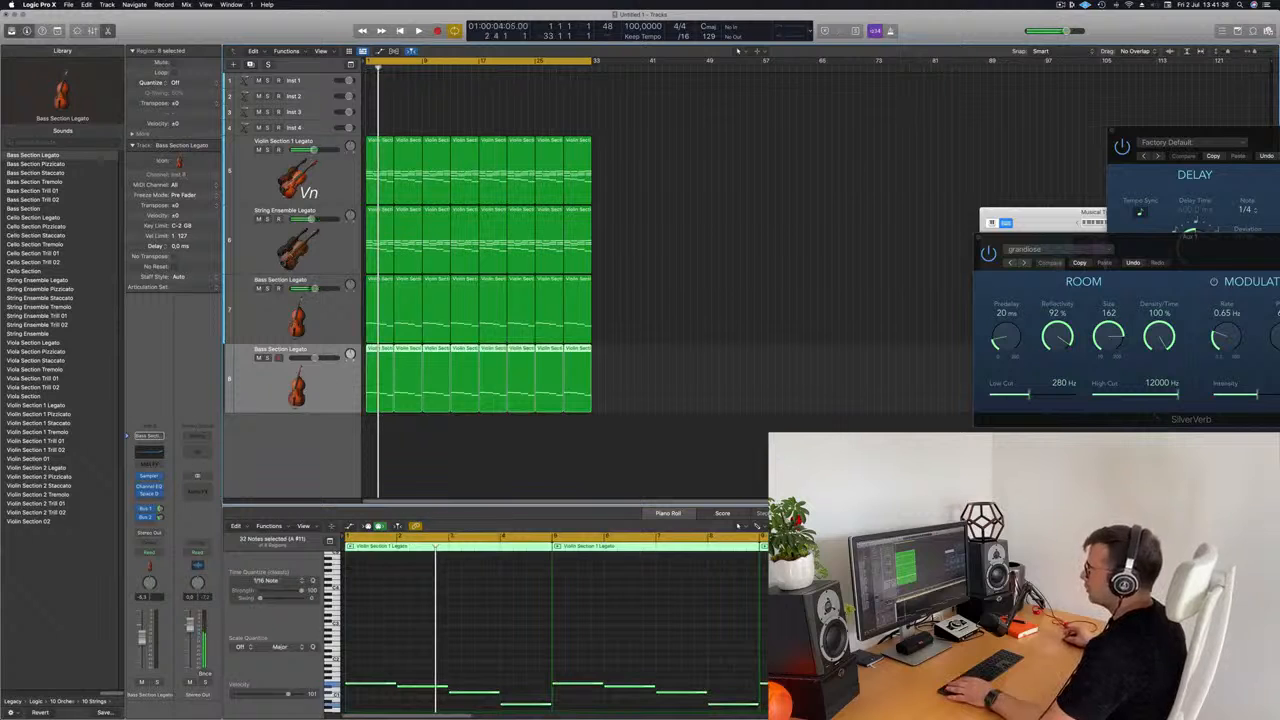
Set the duplicated bass track's sound to French Horn from the Orchestral Brass sounds
{"action": "left_click", "coordinate": [62, 702]}
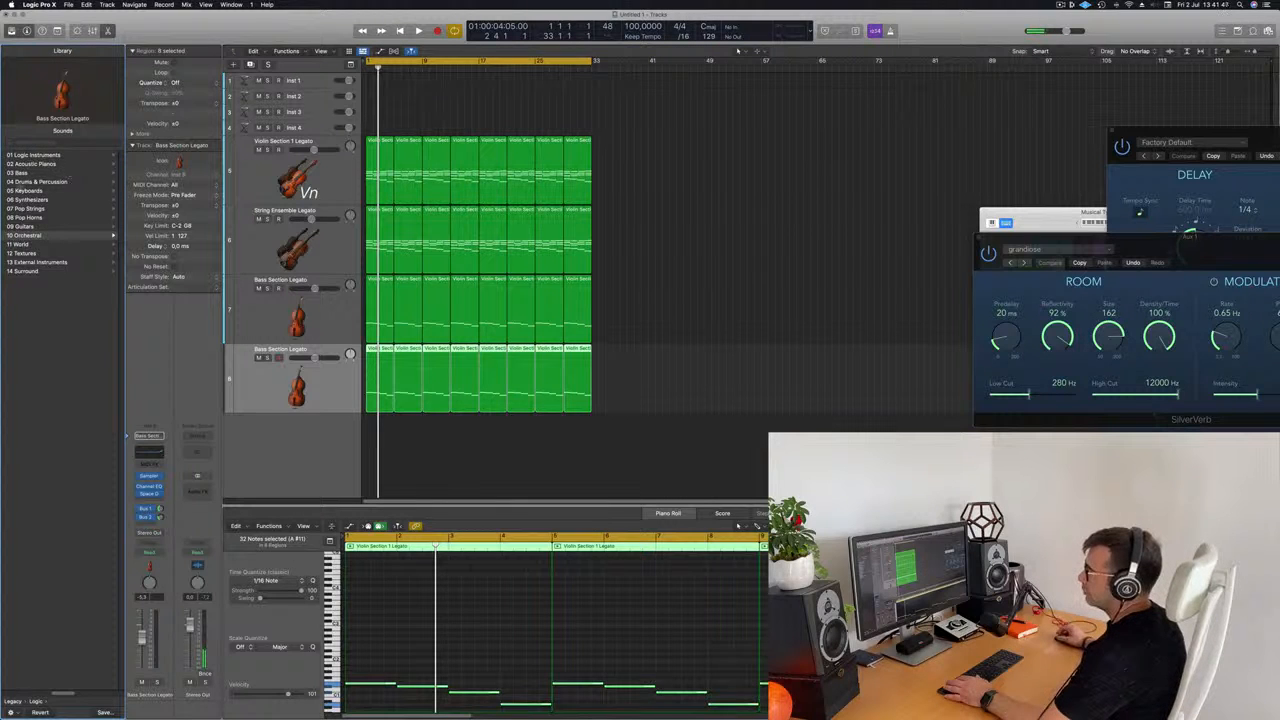
{"action": "left_click", "coordinate": [28, 236]}
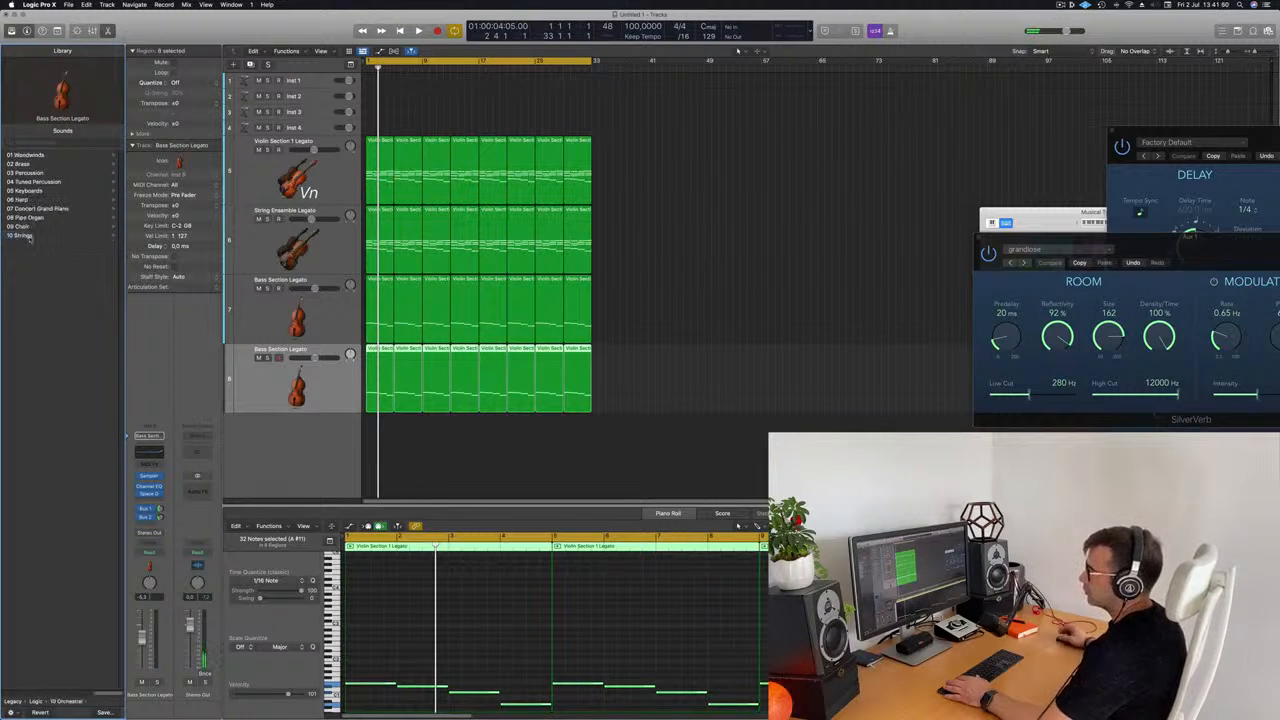
{"action": "left_click", "coordinate": [22, 164]}
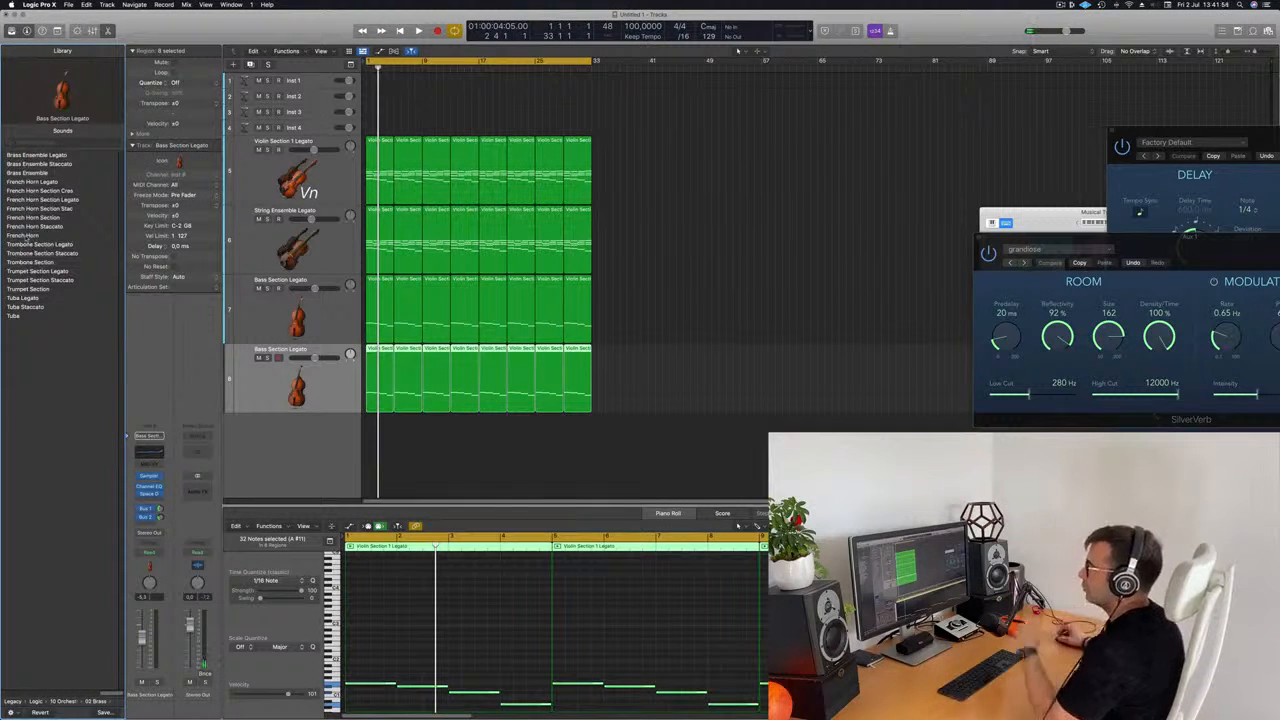
{"action": "left_click", "coordinate": [24, 236]}
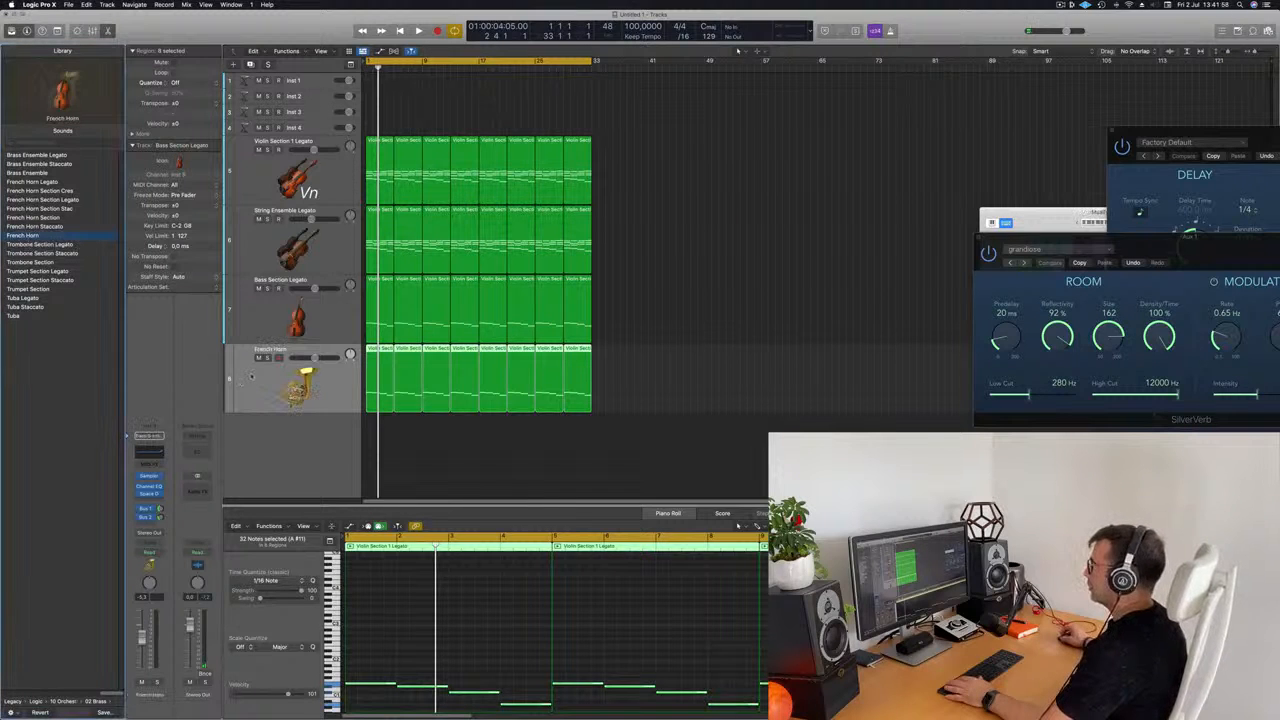
Transpose all French Horn notes up one octave
{"action": "left_click", "coordinate": [518, 681]}
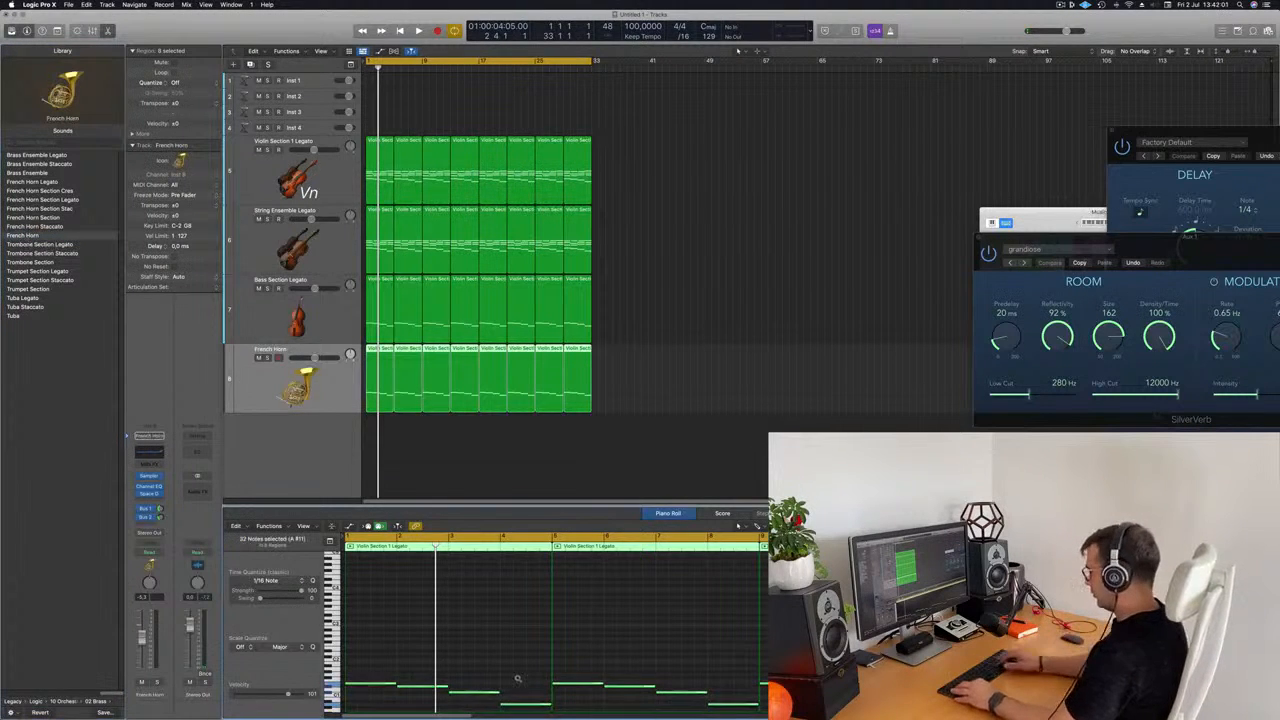
{"action": "key", "text": "alt+shift+Up"}
{"action": "key", "text": "alt+shift+Down"}
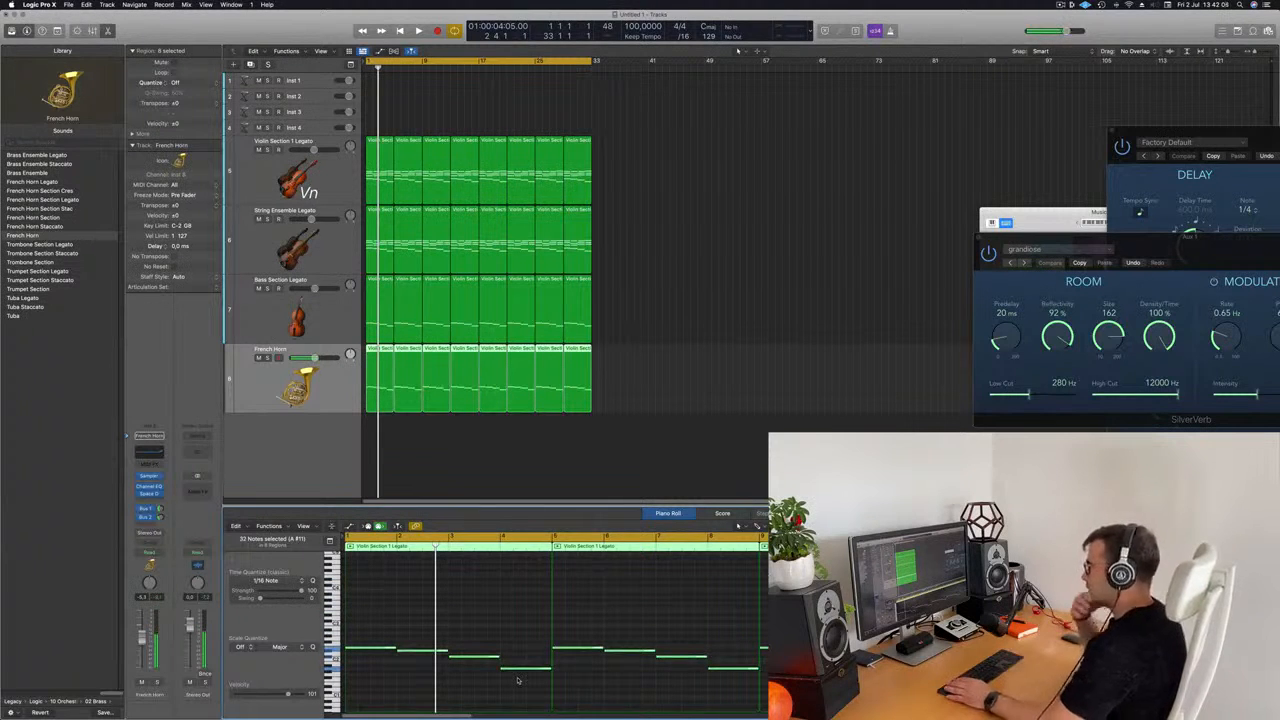
Play the arrangement, raise the French Horn volume slightly and compare the horn soloed and with the full mix
{"action": "key", "text": "space"}
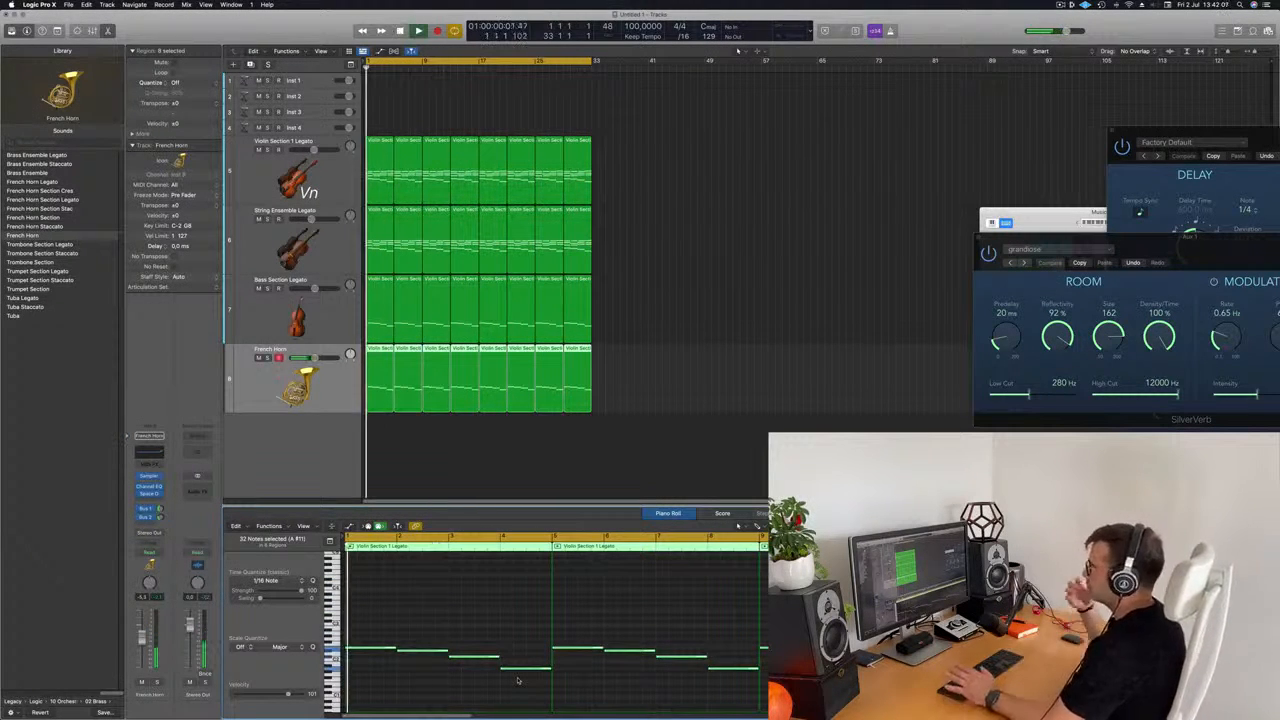
{"action": "key", "text": "s"}
{"action": "key", "text": "s"}
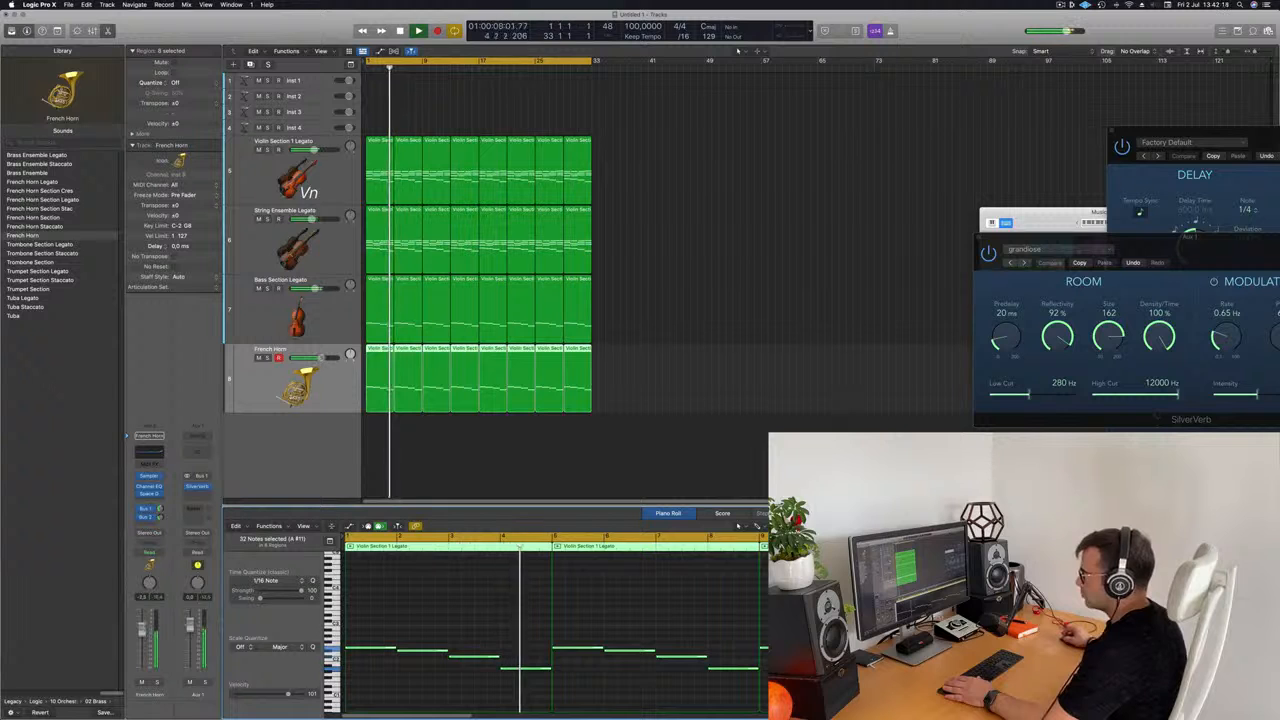
{"action": "key", "text": "s"}
{"action": "key", "text": "Return"}
{"action": "key", "text": "s"}
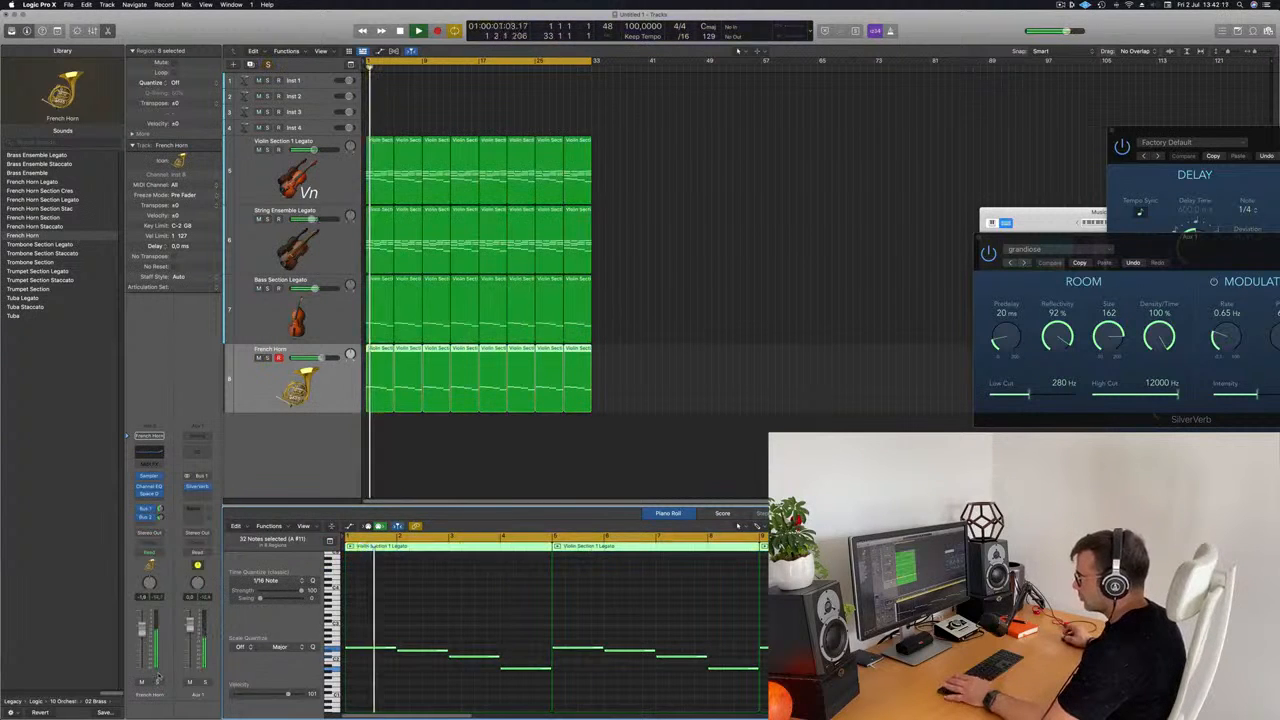
Transpose all French Horn notes up another octave and play the arrangement from the start
{"action": "key", "text": "space"}
{"action": "left_click", "coordinate": [450, 629]}
{"action": "key", "text": "super+a"}
{"action": "key", "text": "alt+shift+Up"}
{"action": "key", "text": "Return"}
{"action": "key", "text": "space"}
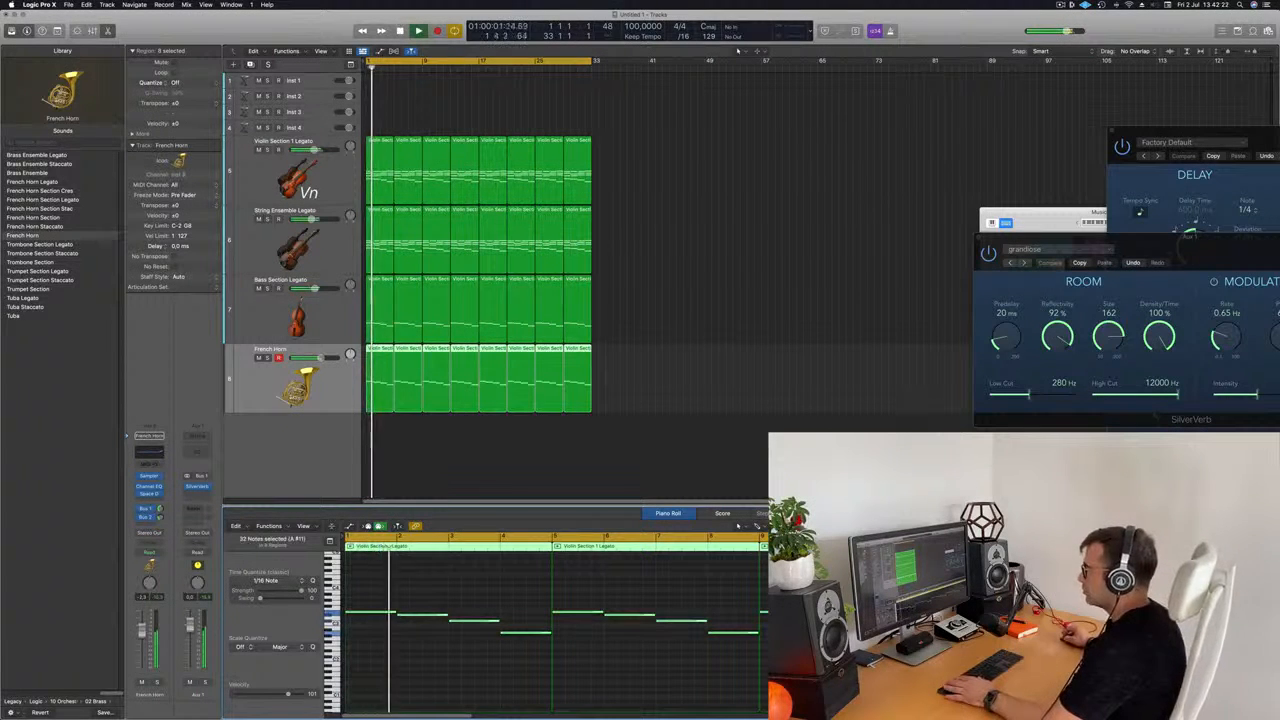
Duplicate the French Horn track with its settings and copy all its regions onto the new track
{"action": "key", "text": "space"}
{"action": "left_click", "coordinate": [336, 373]}
{"action": "left_click", "coordinate": [251, 65]}
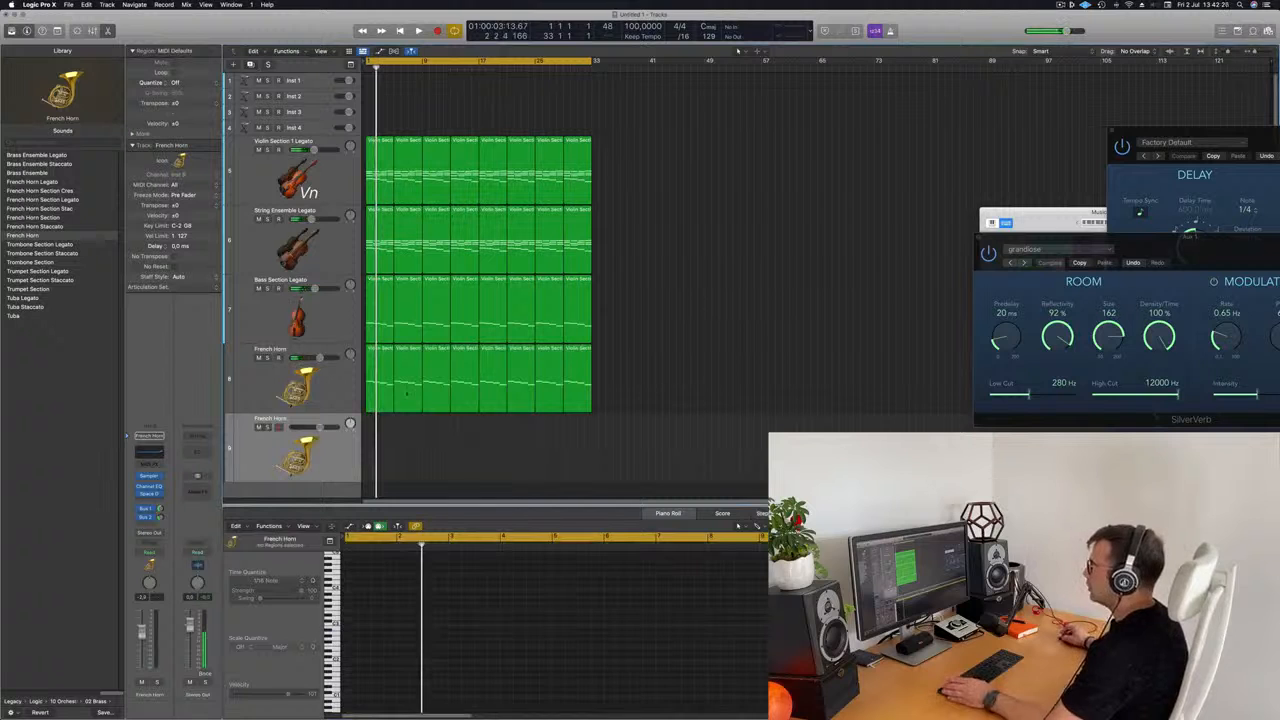
{"action": "left_click_drag", "start_coordinate": [383, 349], "coordinate": [383, 418]}
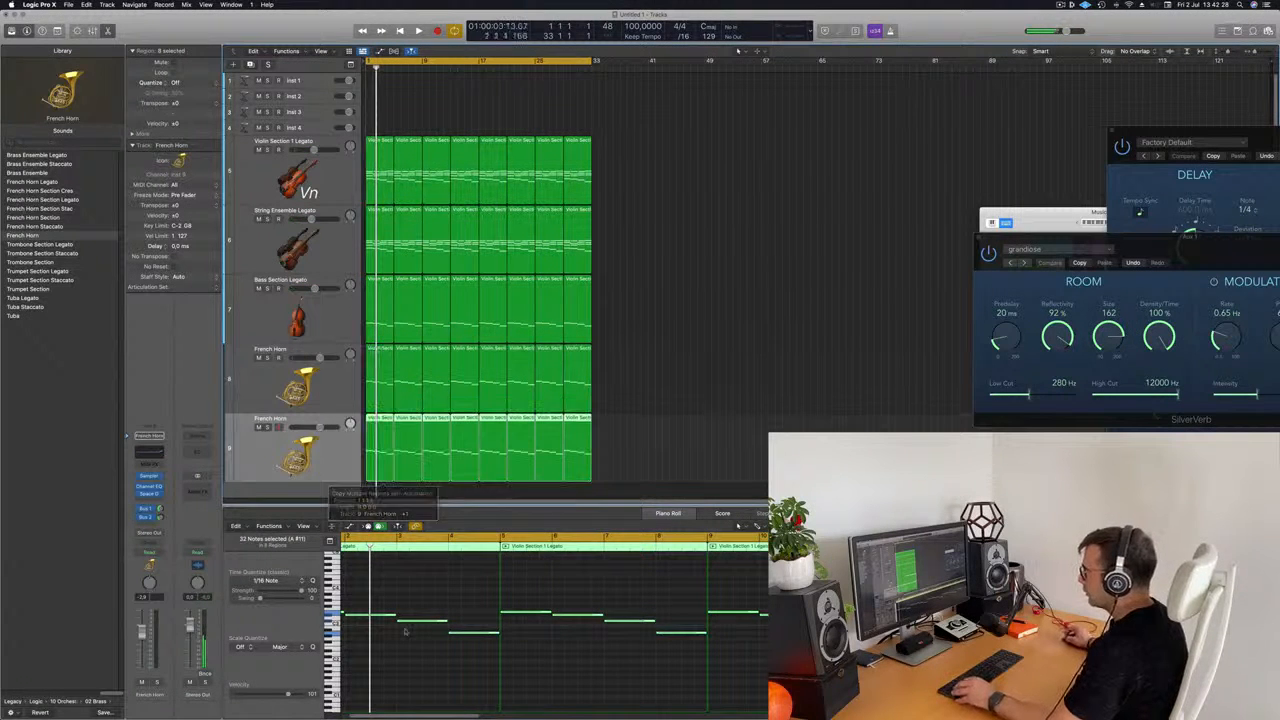
Transpose the second French Horn part down one octave and solo its track during playback
{"action": "left_click", "coordinate": [411, 696]}
{"action": "key", "text": "alt+shift+Down"}
{"action": "key", "text": "space"}
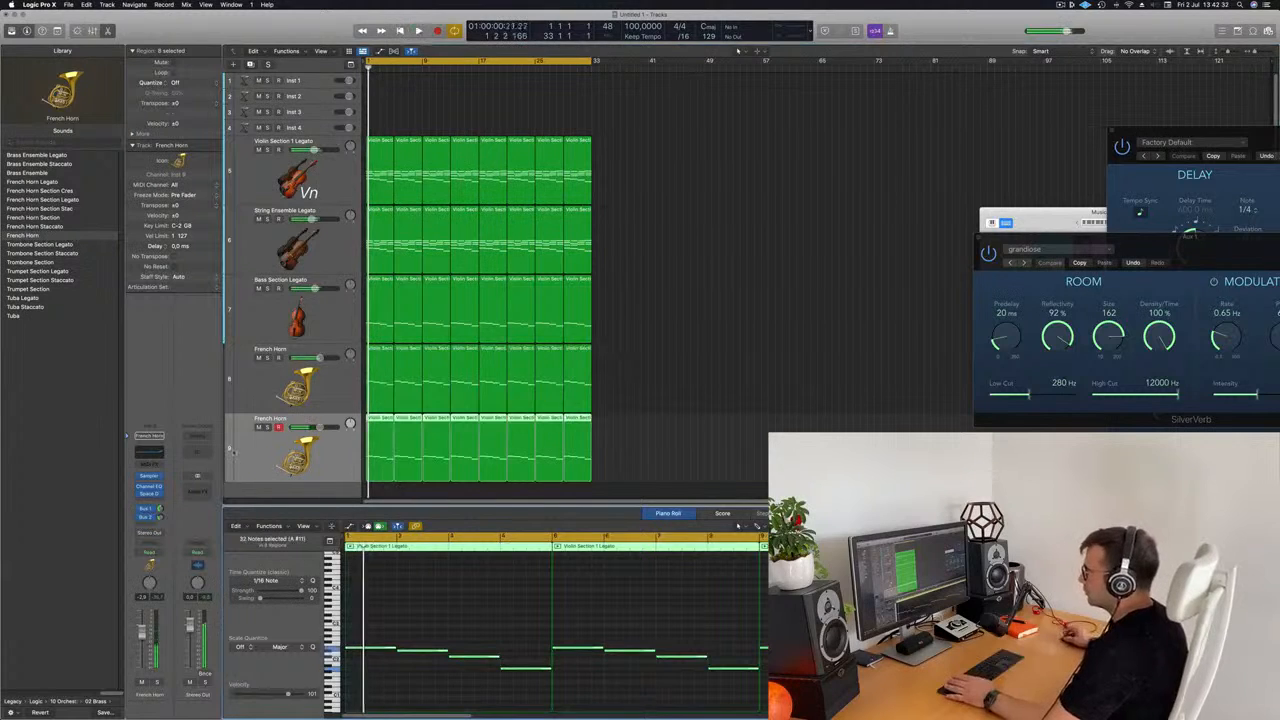
{"action": "left_click", "coordinate": [267, 427]}
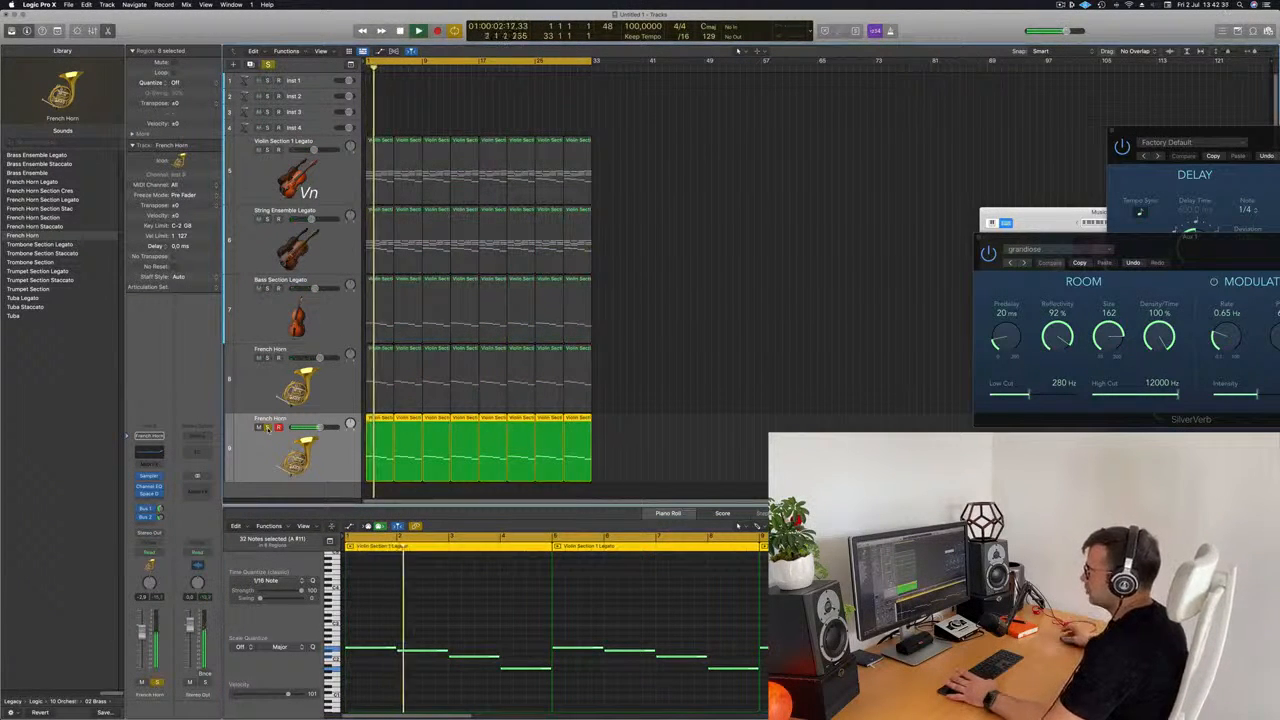
Compare the two French Horn tracks soloed, then clear all solos and play the full arrangement
{"action": "left_click", "coordinate": [267, 427]}
{"action": "key", "text": "space"}
{"action": "key", "text": "space"}
{"action": "left_click", "coordinate": [267, 358]}
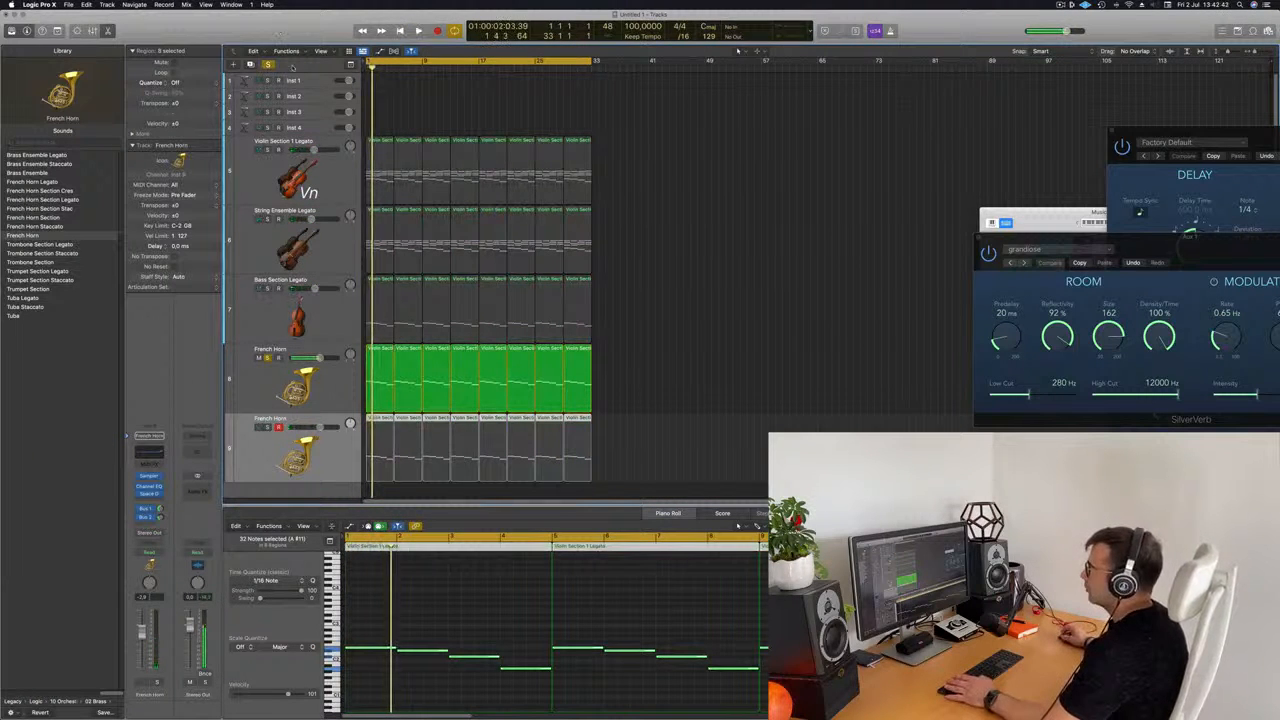
{"action": "left_click", "coordinate": [271, 65]}
{"action": "key", "text": "space"}
{"action": "scroll", "coordinate": [671, 264], "scroll_direction": "down", "scroll_amount": 3}
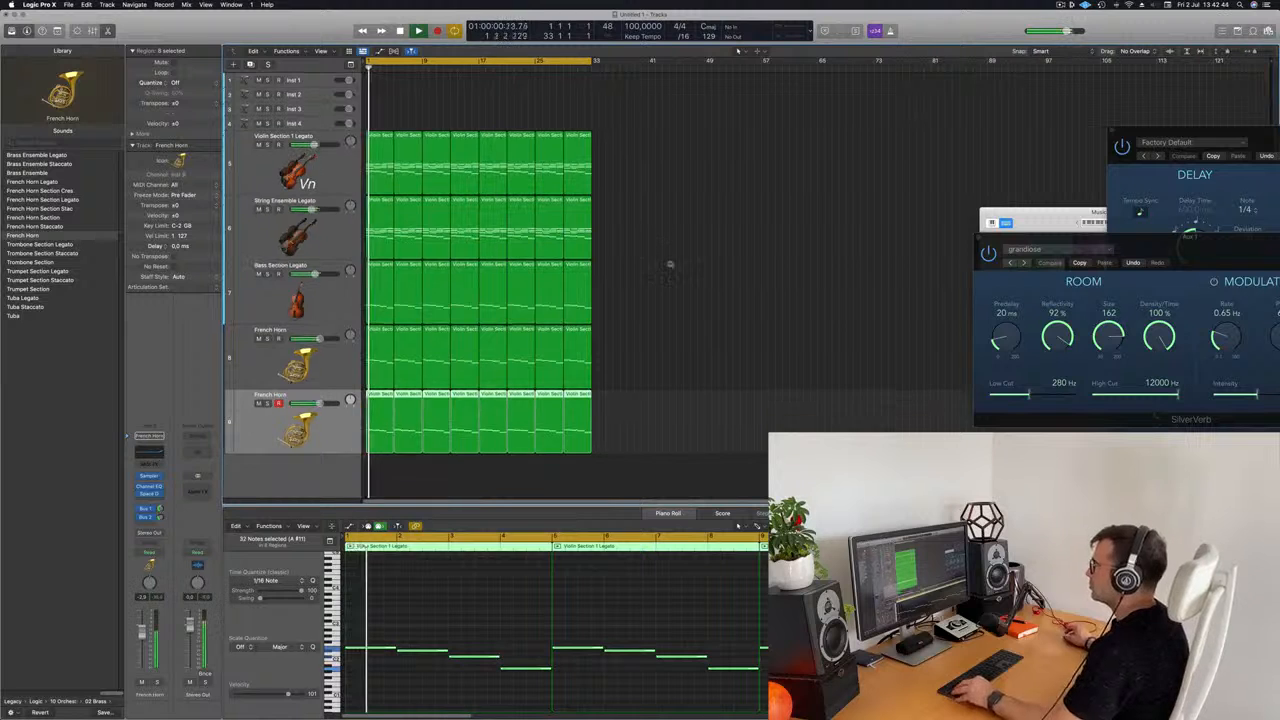
{"action": "scroll", "coordinate": [670, 295], "scroll_direction": "down", "scroll_amount": 2}
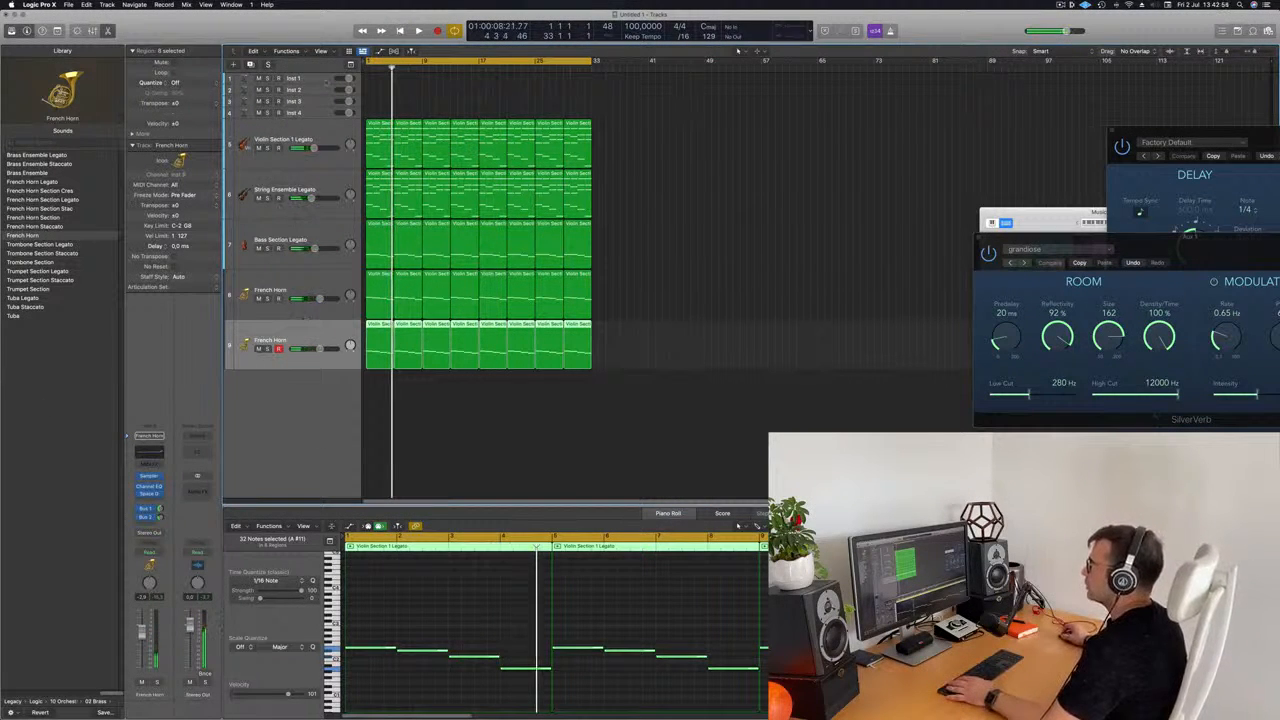
Duplicate the Violin Section 1 Legato track with its settings and place the empty copy above the original
{"action": "left_click", "coordinate": [300, 160]}
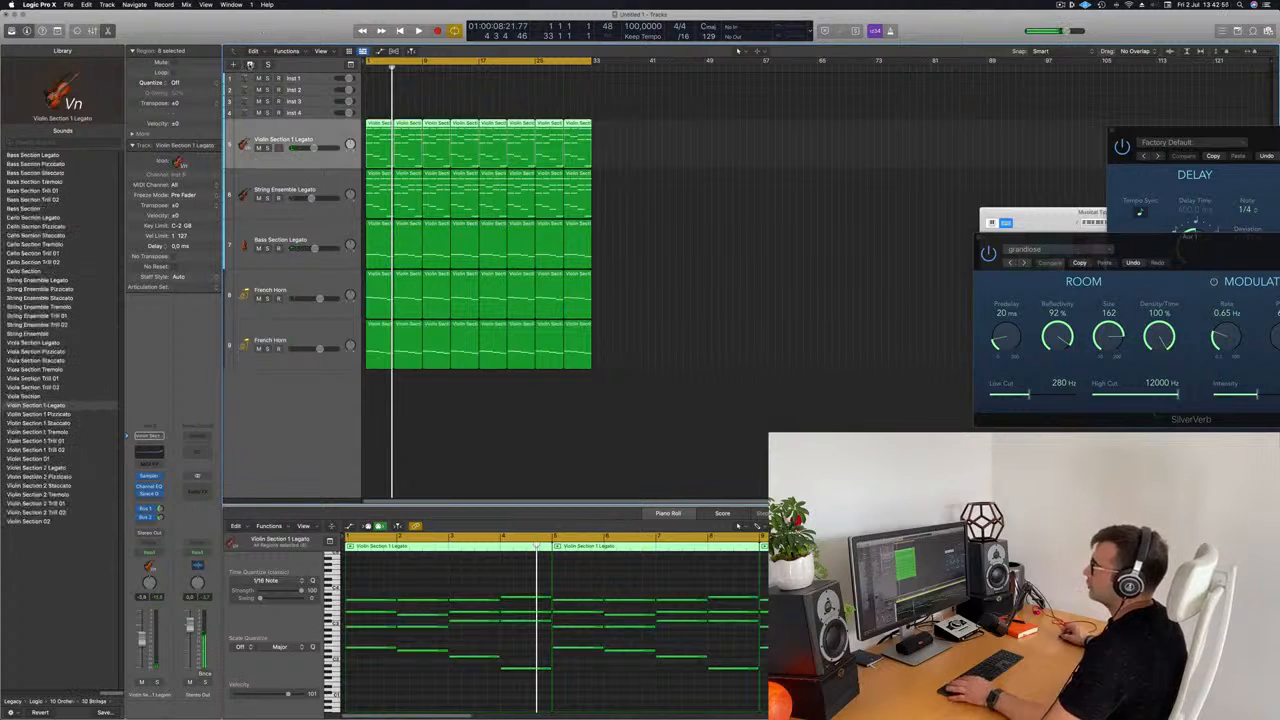
{"action": "key", "text": "super+d"}
{"action": "left_click_drag", "start_coordinate": [313, 193], "coordinate": [320, 137]}
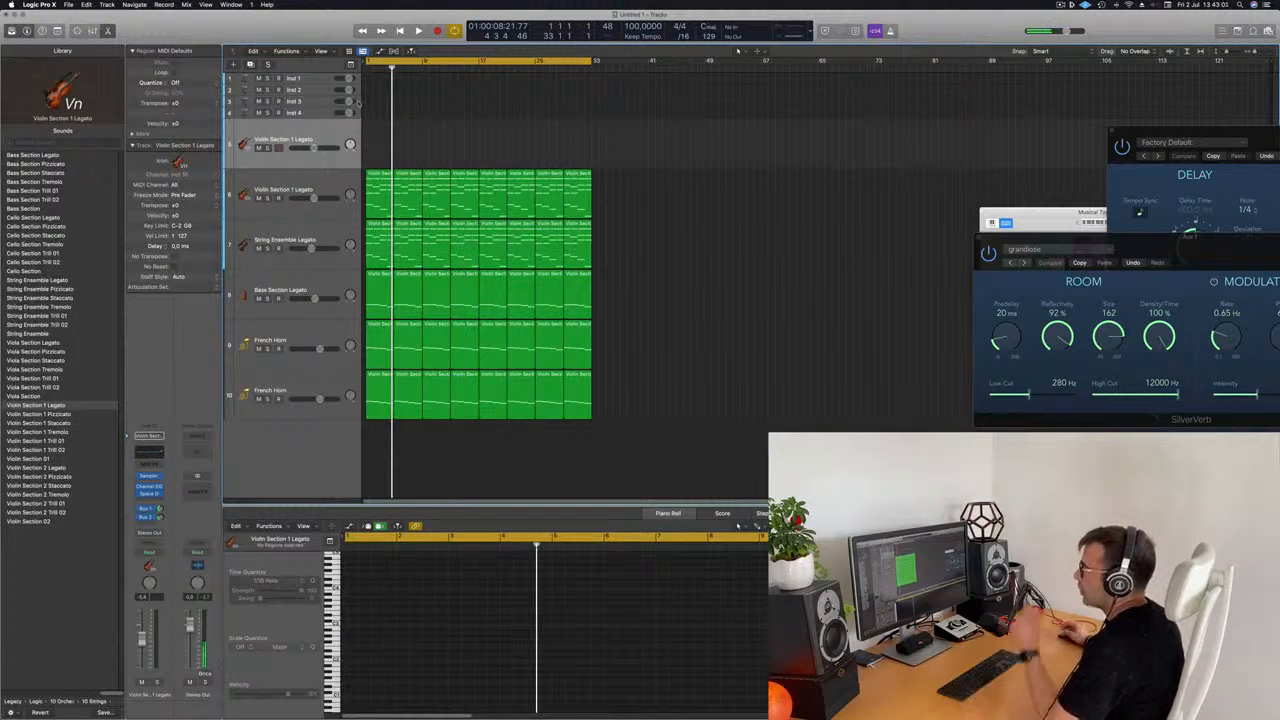
Copy the first violin region onto the new track and repeat it seven times to match the other parts
{"action": "left_click_drag", "start_coordinate": [377, 177], "coordinate": [372, 117]}
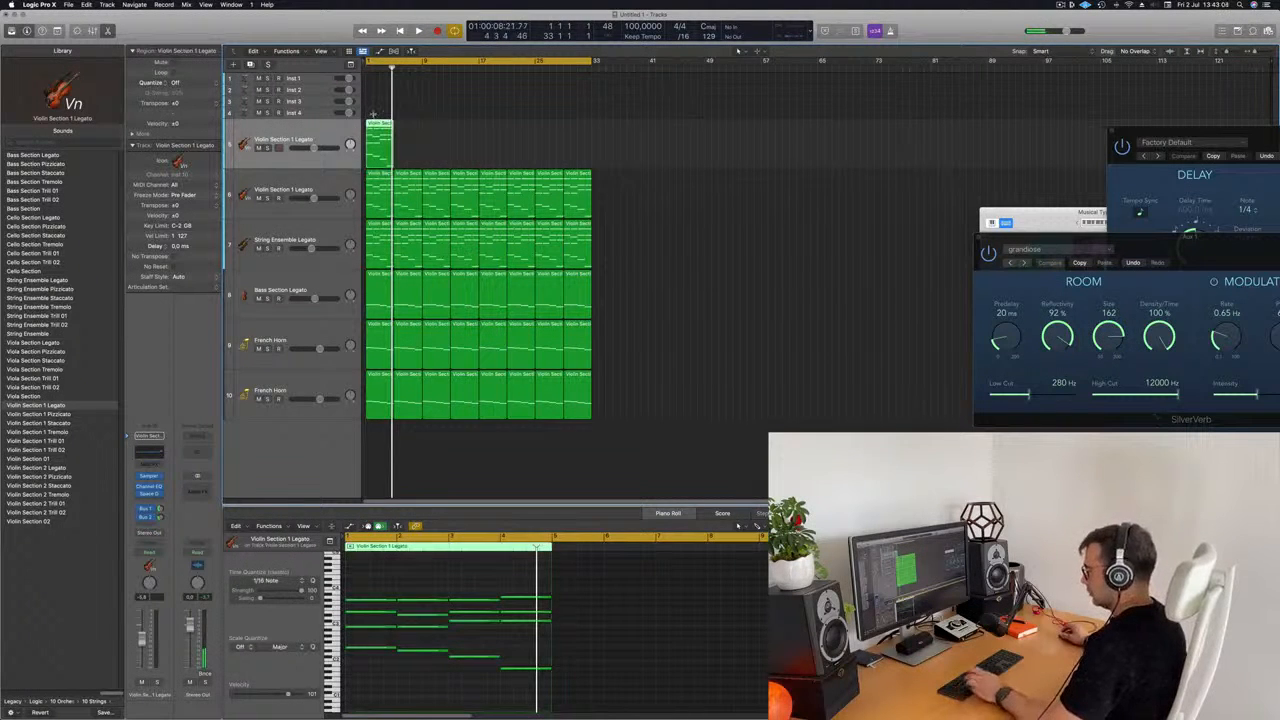
{"action": "key", "text": "super+r"}
{"action": "key", "text": "super+r"}
{"action": "key", "text": "super+r"}
{"action": "key", "text": "super+r"}
{"action": "key", "text": "super+r"}
{"action": "key", "text": "super+r"}
{"action": "key", "text": "super+r"}
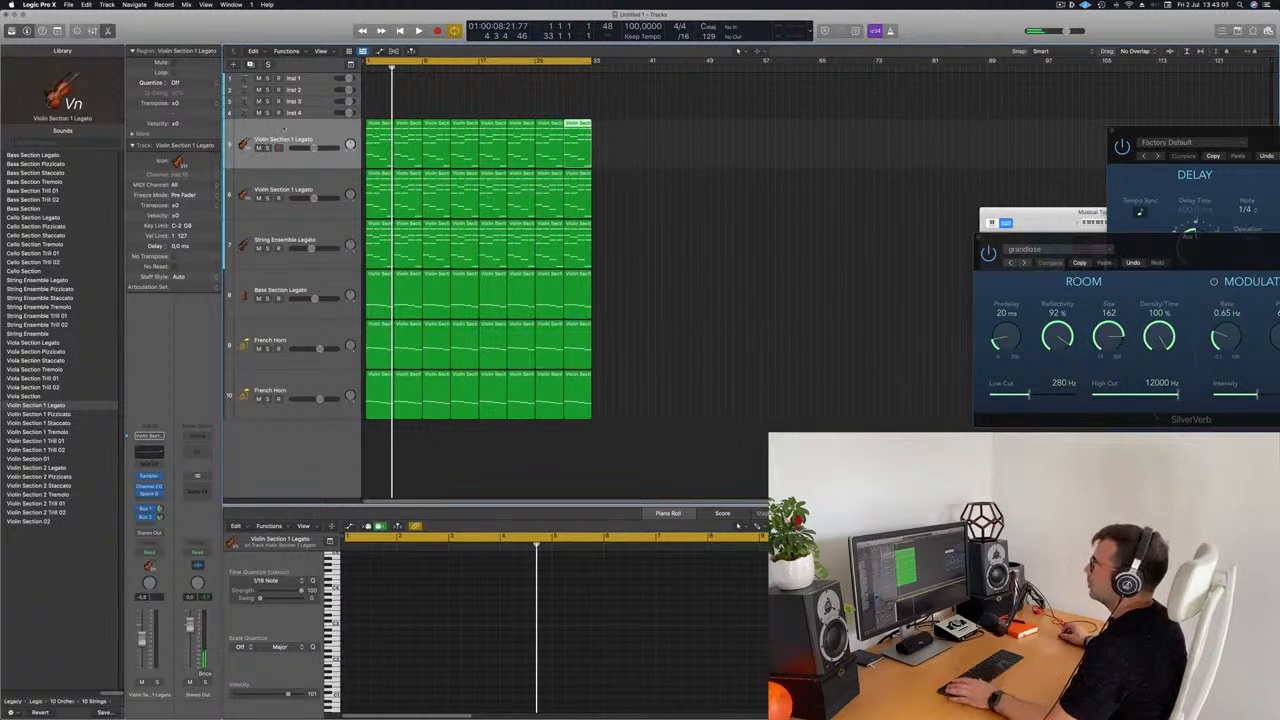
Load the Brass Ensemble sound from the 02 Brass library onto the upper violin track
{"action": "left_click", "coordinate": [283, 130]}
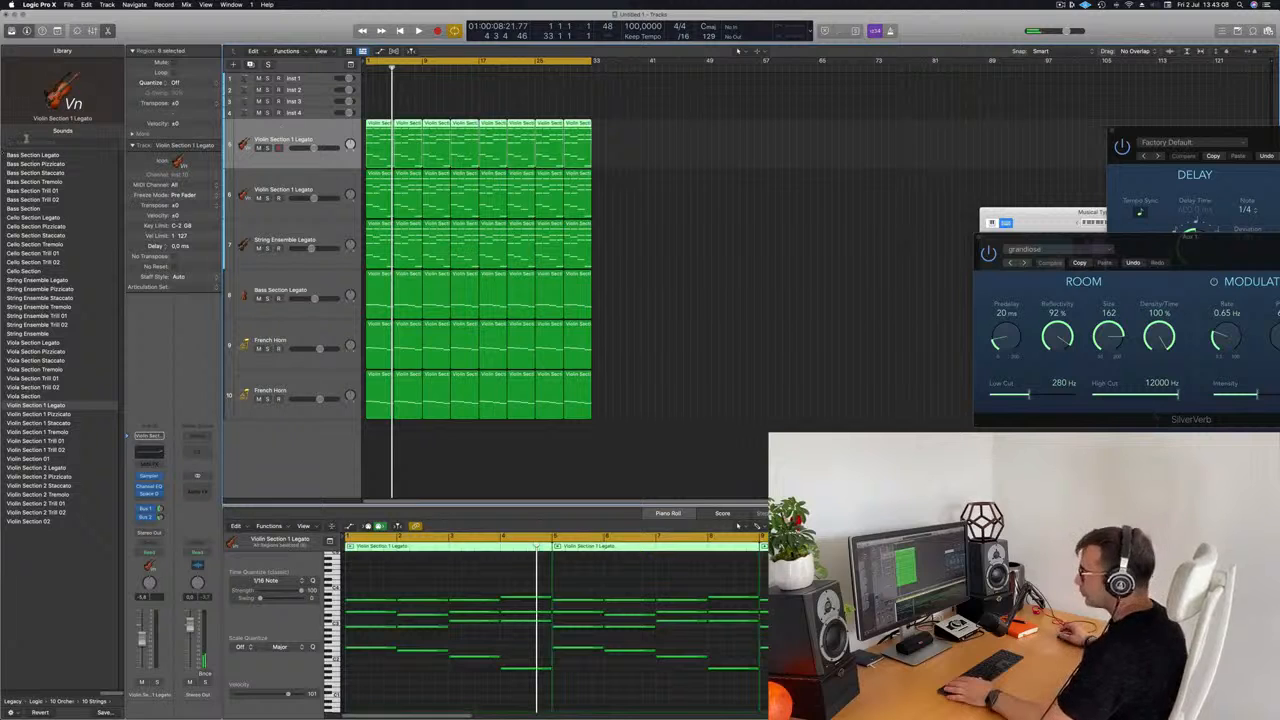
{"action": "left_click", "coordinate": [100, 703]}
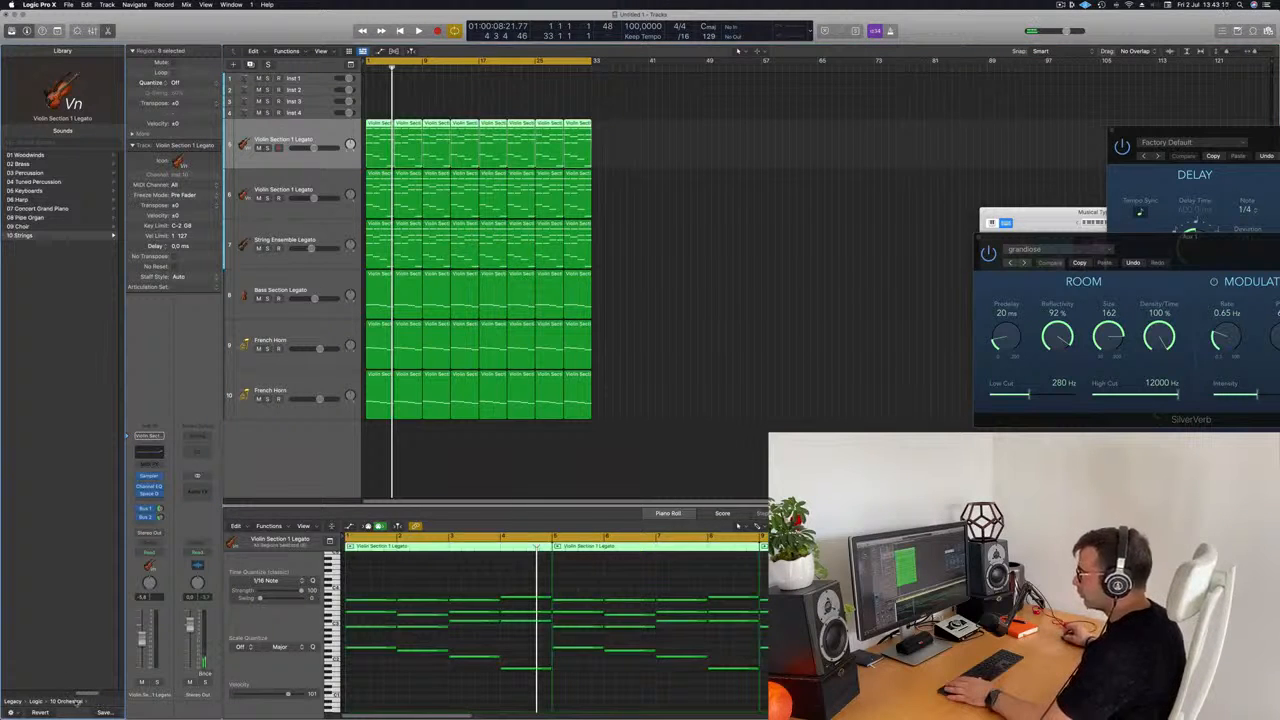
{"action": "left_click", "coordinate": [30, 163]}
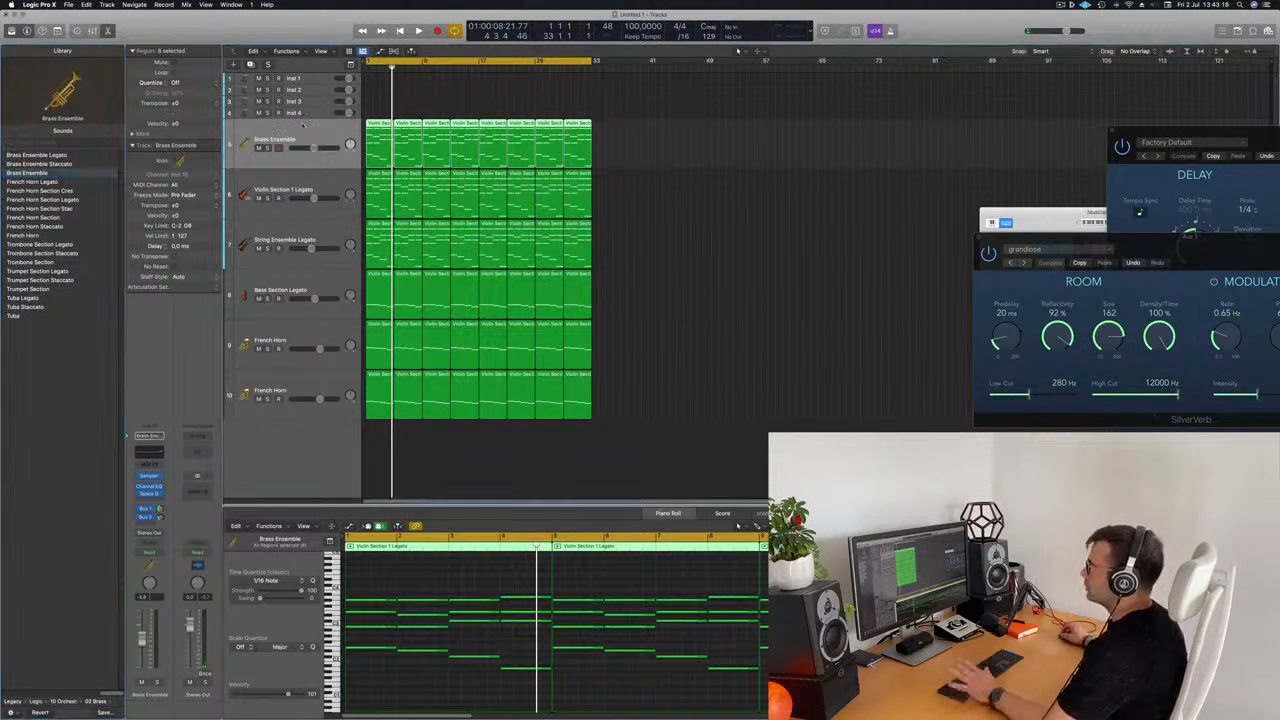
Adjust the Brass Ensemble's Bus 1 reverb send, comparing the track soloed and with the full mix
{"action": "left_click", "coordinate": [267, 148]}
{"action": "key", "text": "Return"}
{"action": "key", "text": "space"}
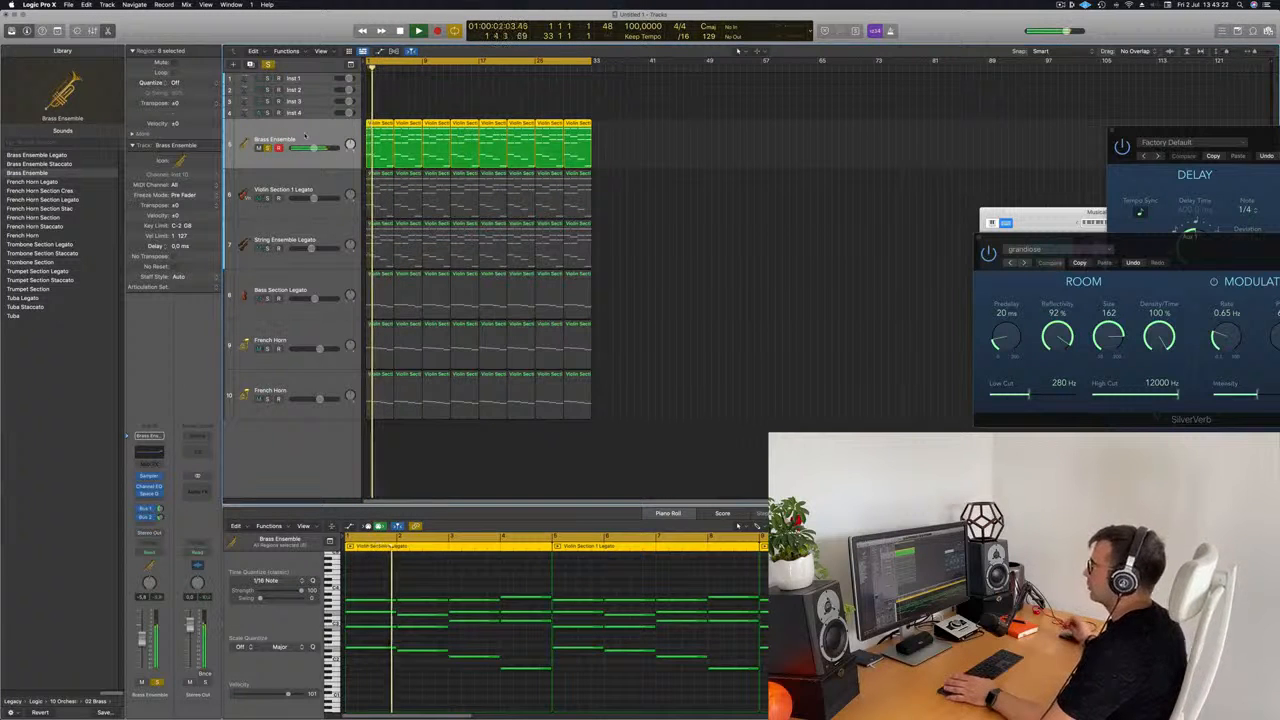
{"action": "key", "text": "space"}
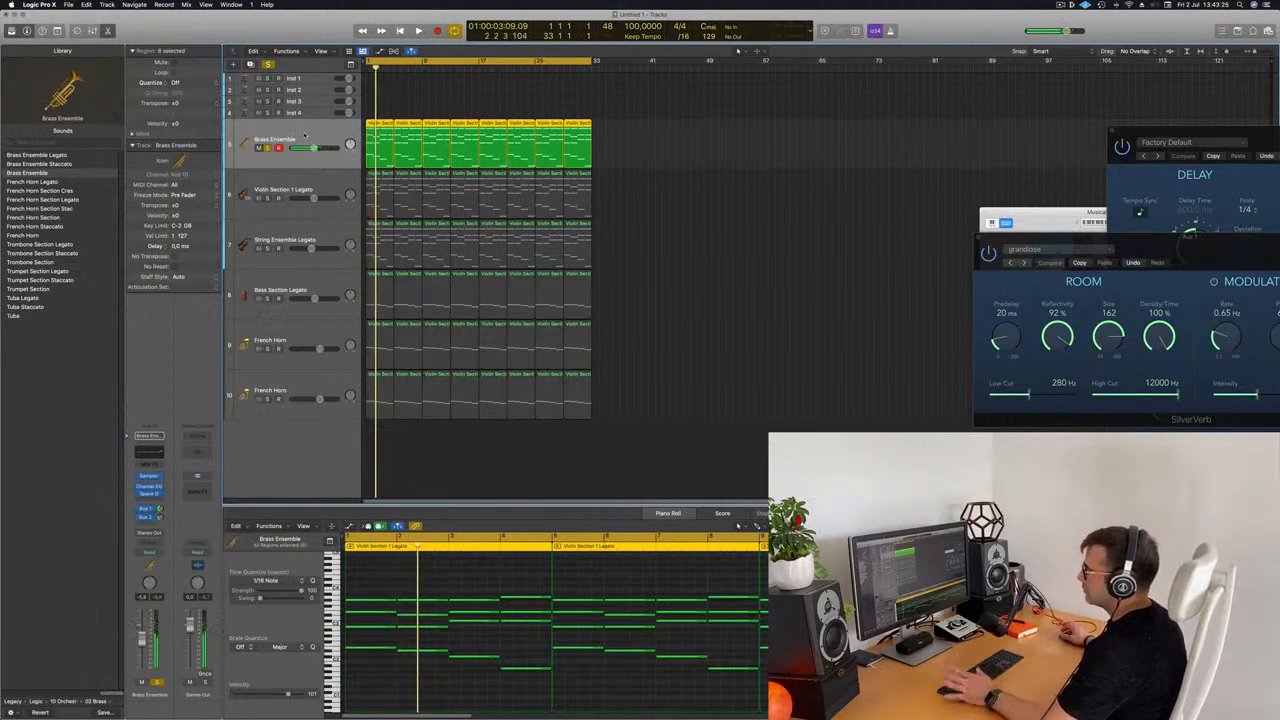
{"action": "left_click", "coordinate": [160, 509]}
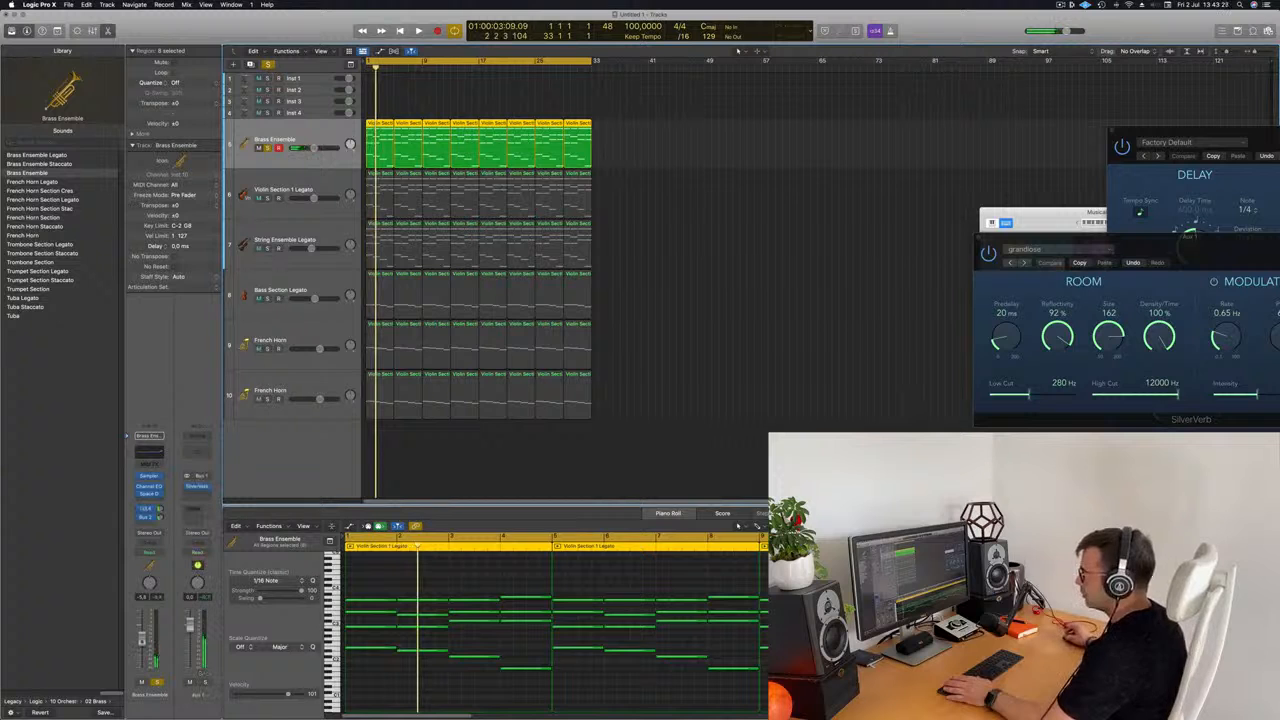
{"action": "key", "text": "super+a"}
{"action": "key", "text": "space"}
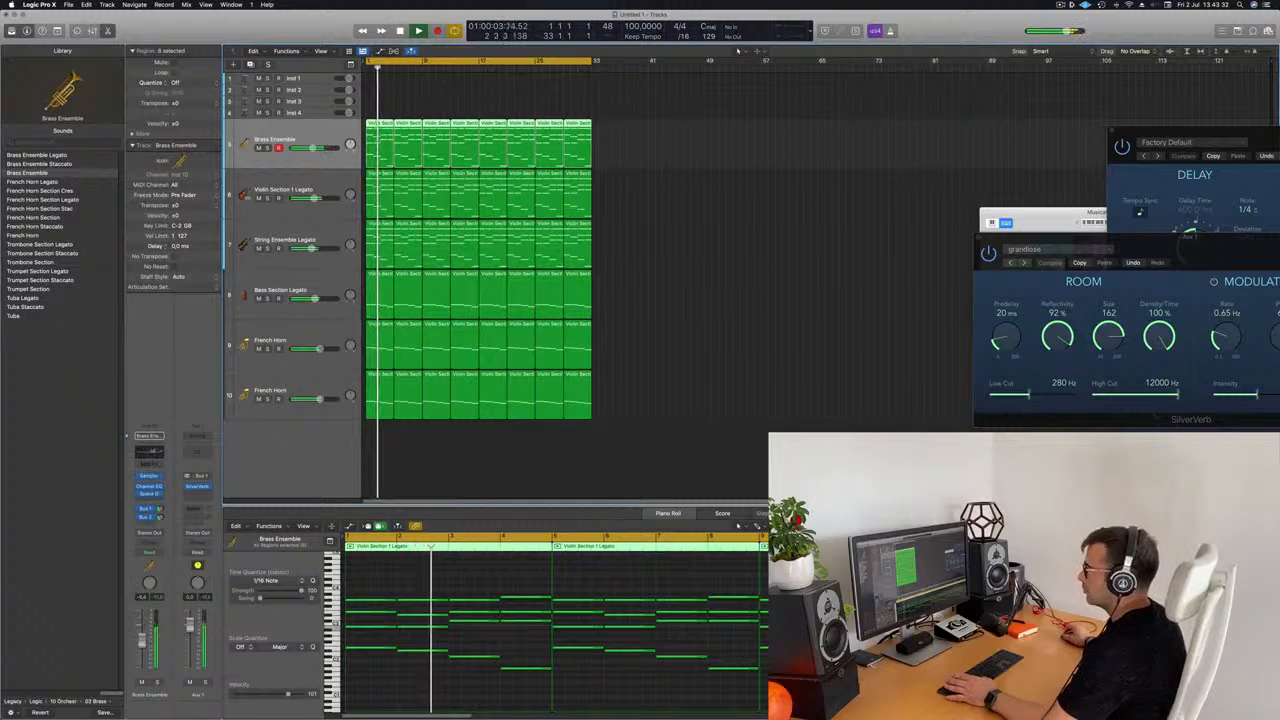
Examine the Brass Ensemble's frequency content in its Channel EQ while the track plays soloed, then close the EQ
{"action": "left_click", "coordinate": [152, 452]}
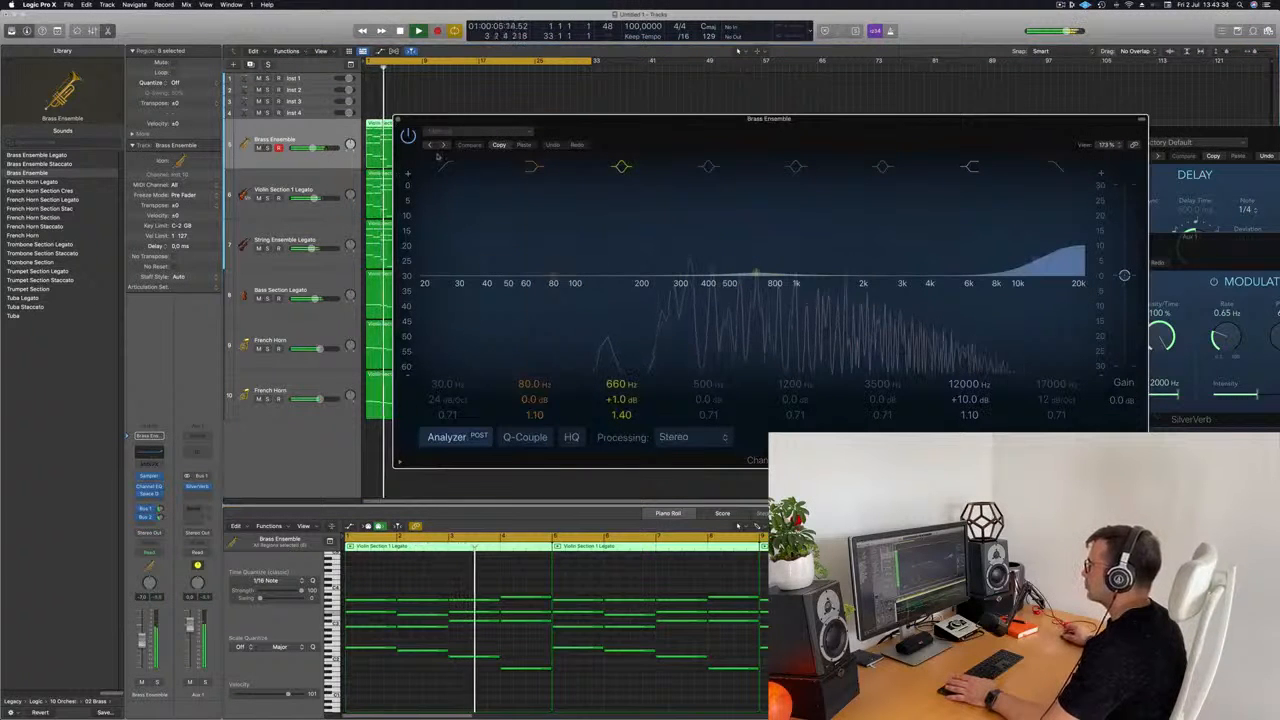
{"action": "left_click_drag", "start_coordinate": [656, 119], "coordinate": [718, 101]}
{"action": "key", "text": "Return"}
{"action": "left_click", "coordinate": [267, 148]}
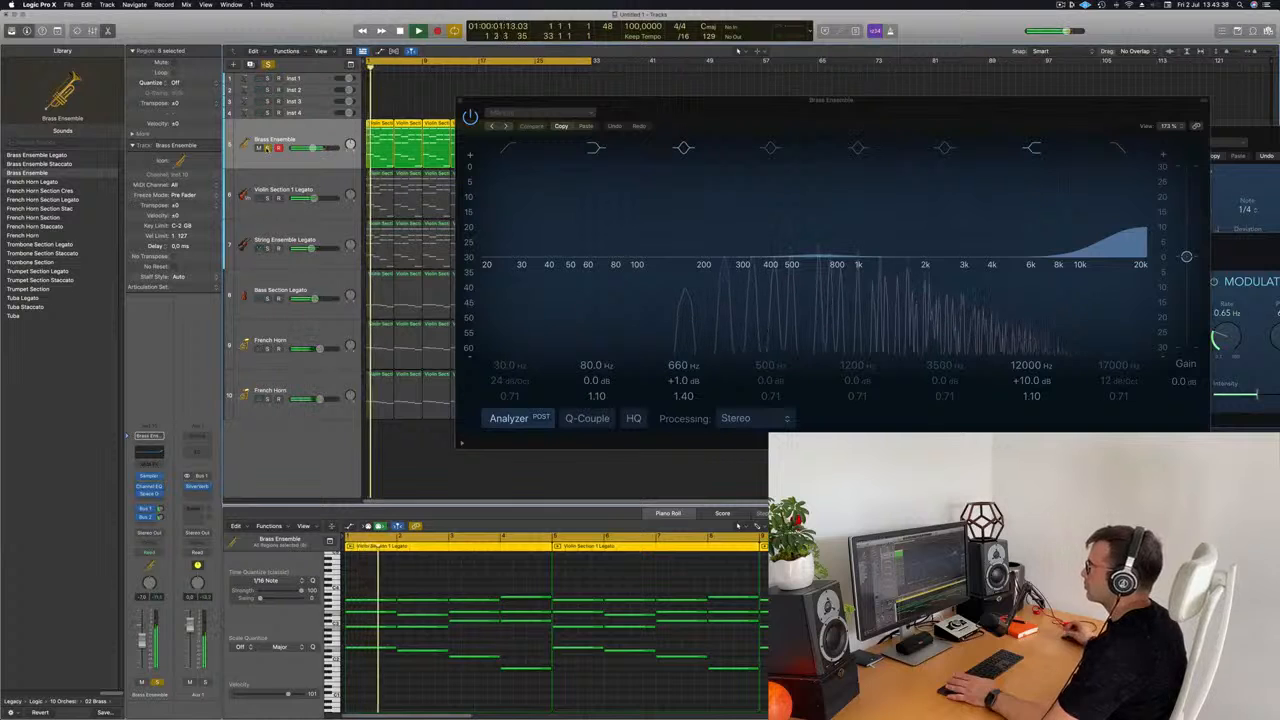
{"action": "key", "text": "Return"}
{"action": "left_click", "coordinate": [461, 100]}
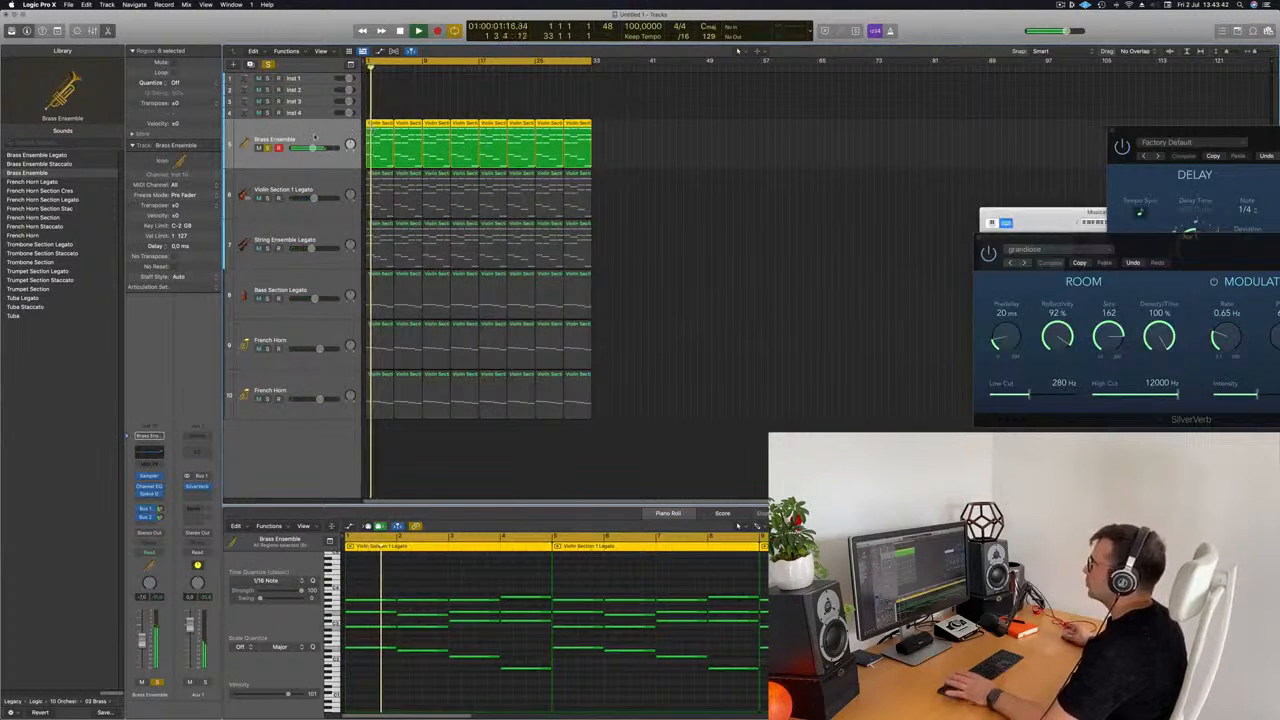
Duplicate the Brass Ensemble track with its settings and regions, panning each track and lowering the original's volume
{"action": "key", "text": "super+d"}
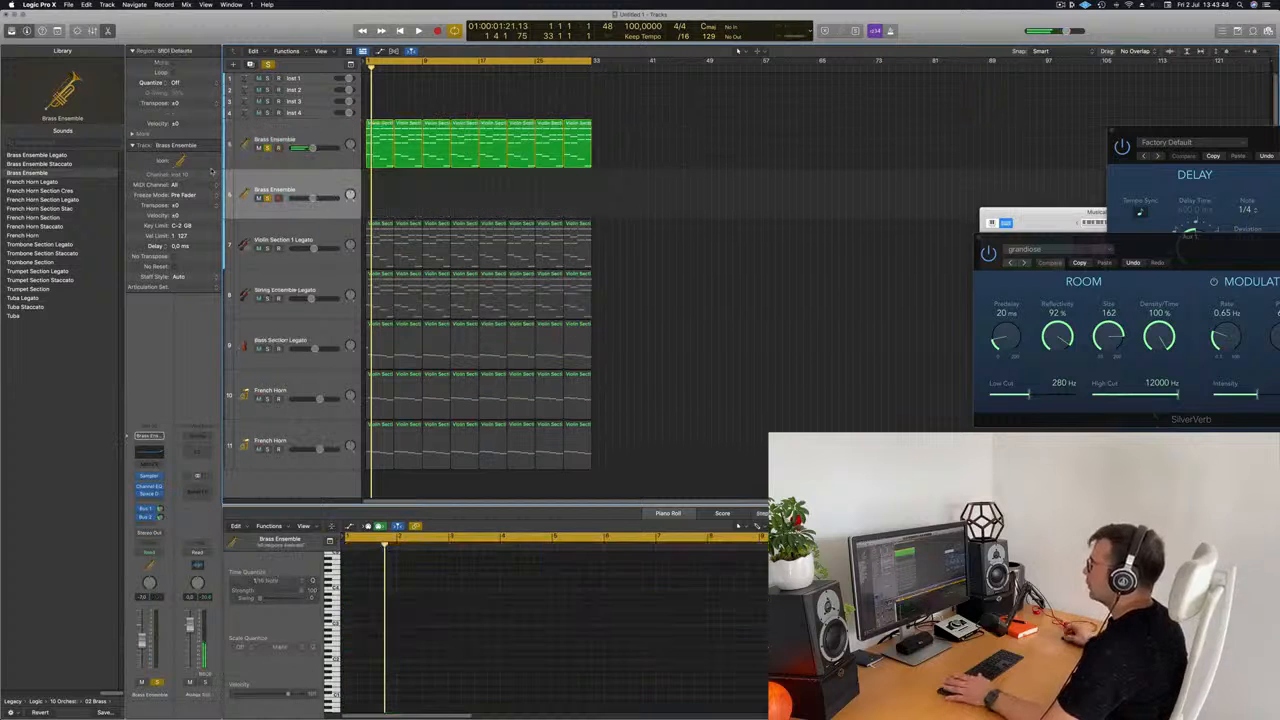
{"action": "left_click", "coordinate": [330, 135]}
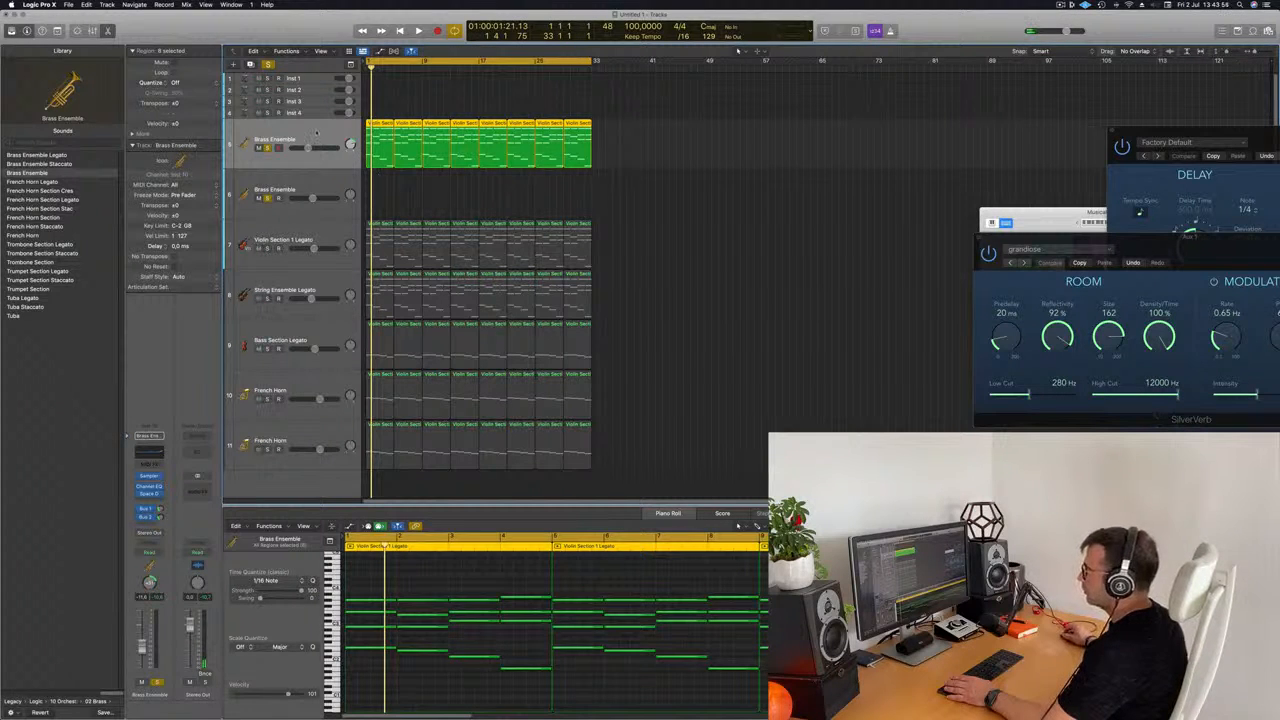
{"action": "key", "text": "space"}
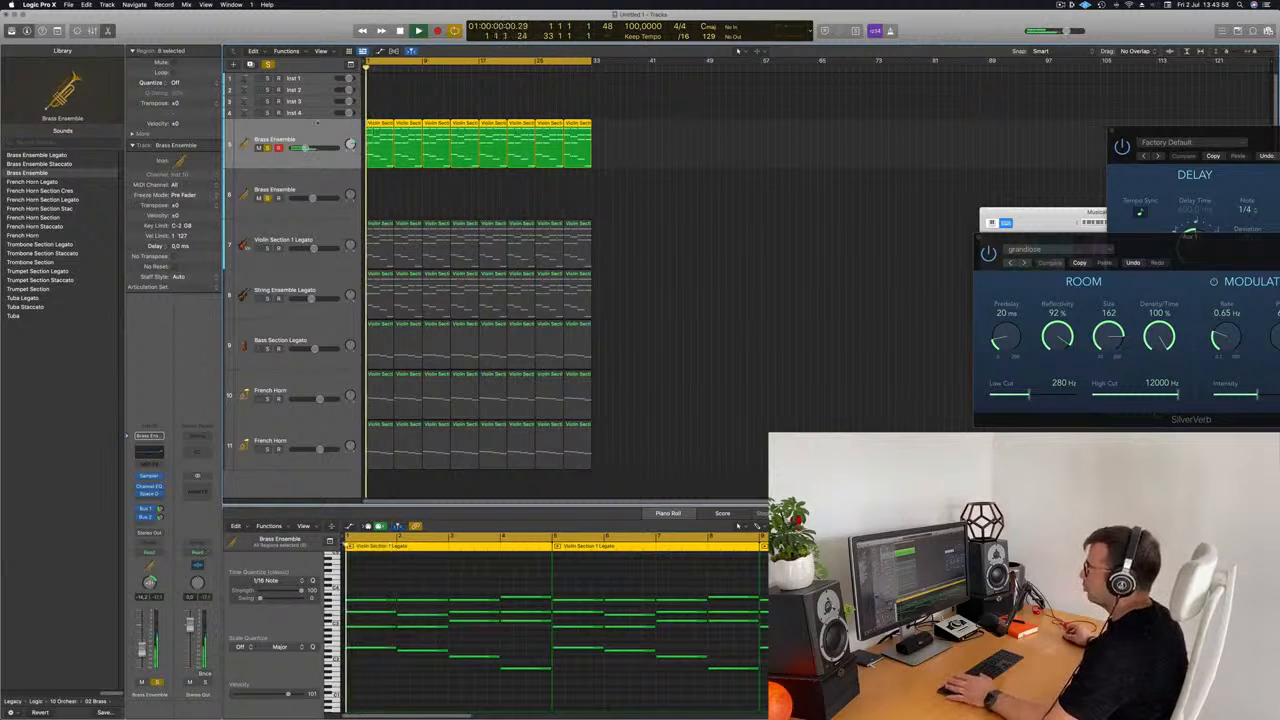
{"action": "left_click_drag", "start_coordinate": [659, 147], "coordinate": [386, 192]}
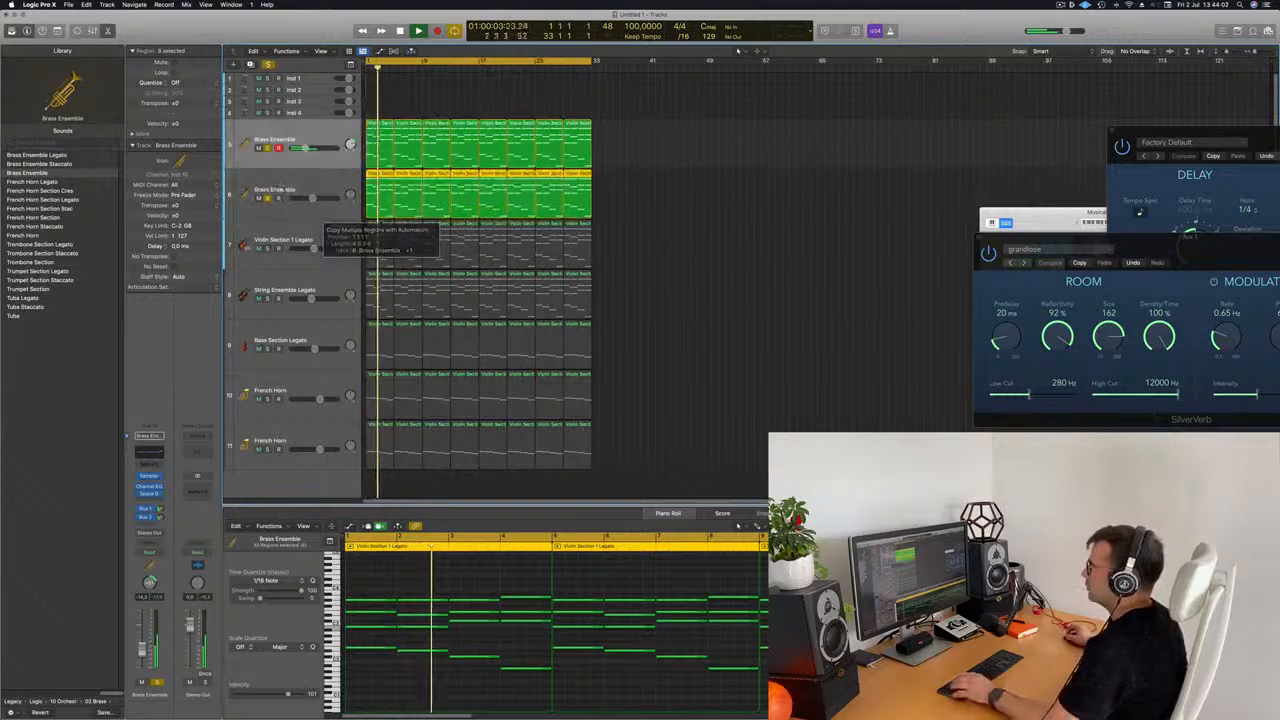
{"action": "left_click_drag", "start_coordinate": [289, 189], "coordinate": [289, 189]}
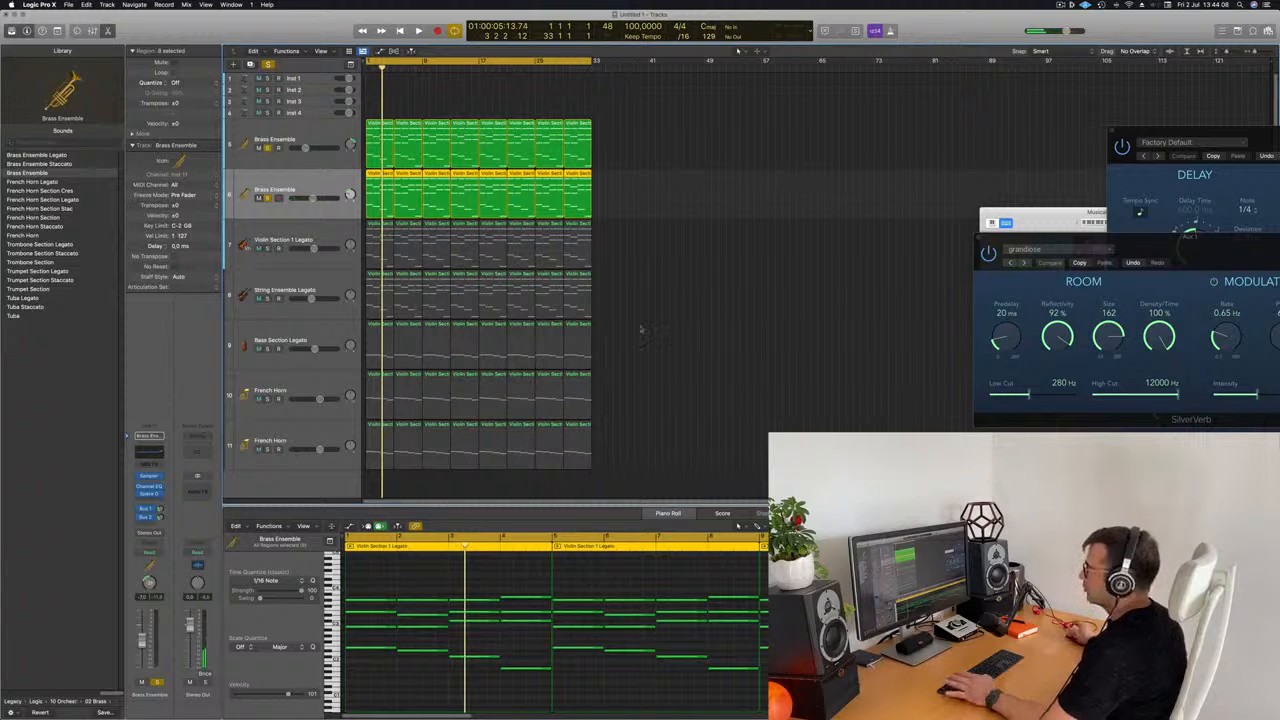
Play both Brass Ensemble tracks from the start and move the duplicate above the original
{"action": "key", "text": "Return"}
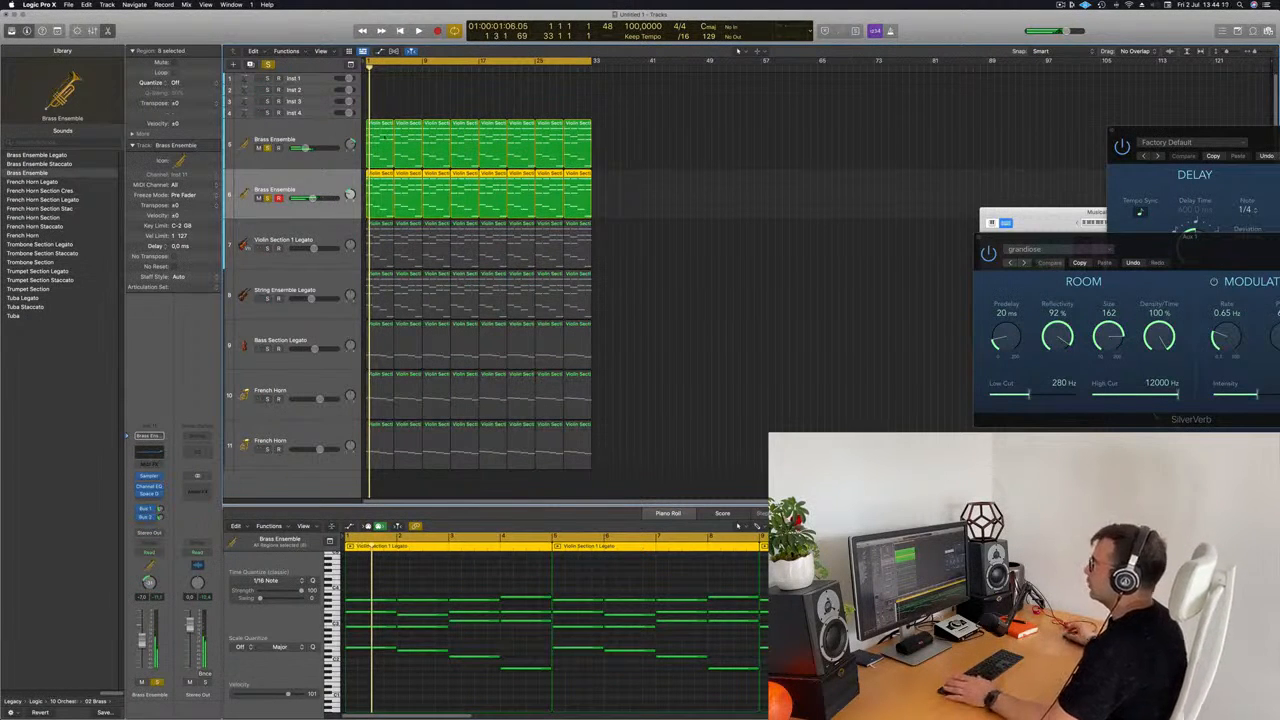
{"action": "left_click", "coordinate": [245, 146]}
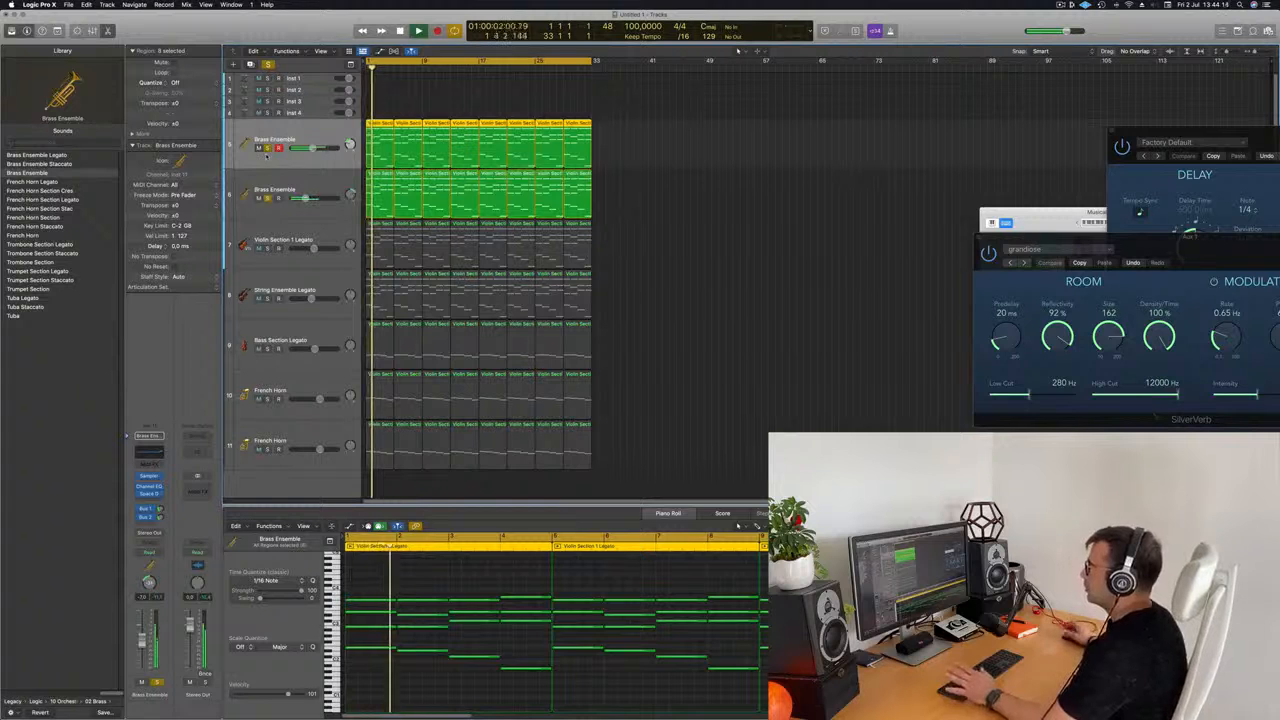
{"action": "key", "text": "Return"}
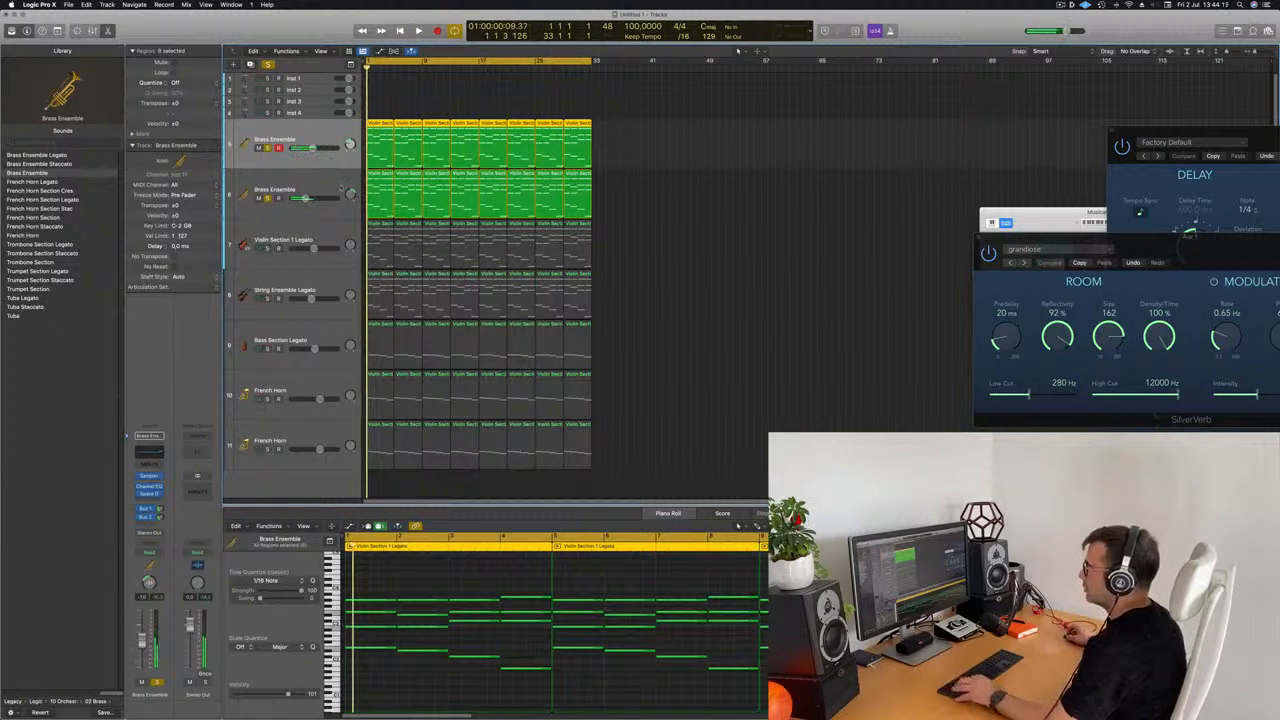
Select both Brass Ensemble tracks and create a new VCA for their channels in the mixer
{"action": "left_click", "coordinate": [341, 187]}
{"action": "left_click", "coordinate": [337, 157], "text": "shift"}
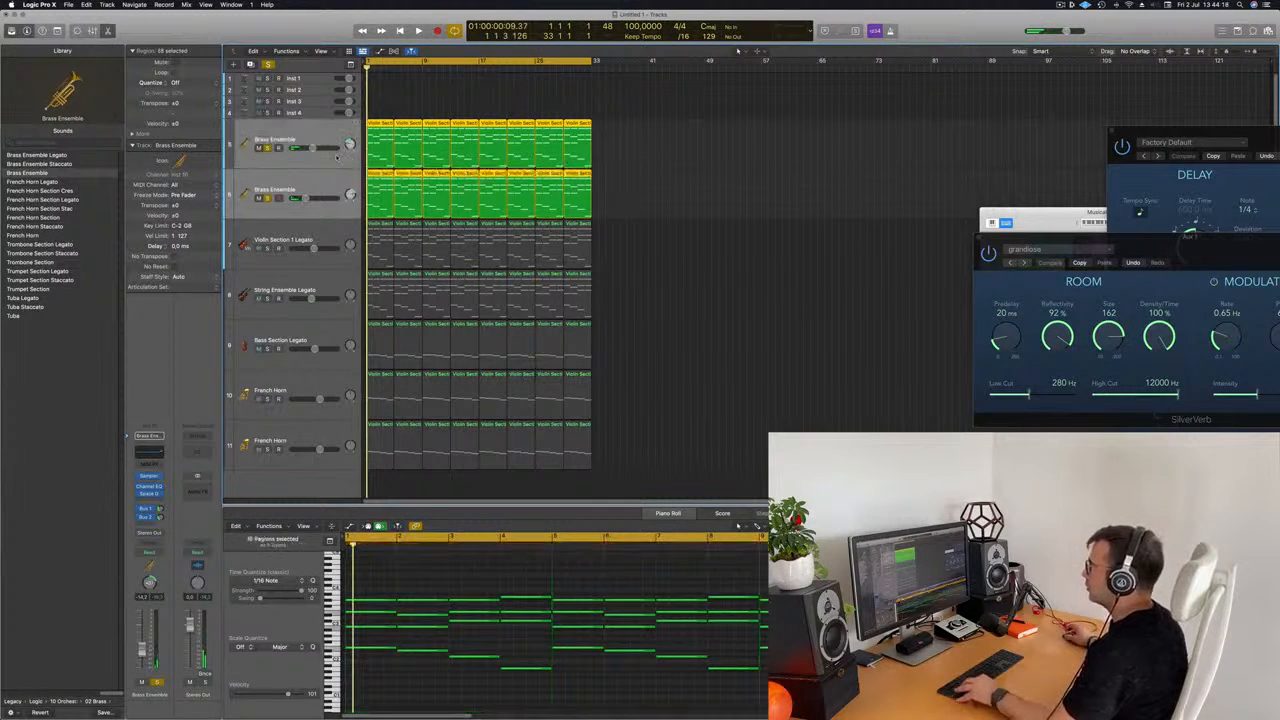
{"action": "right_click", "coordinate": [338, 156]}
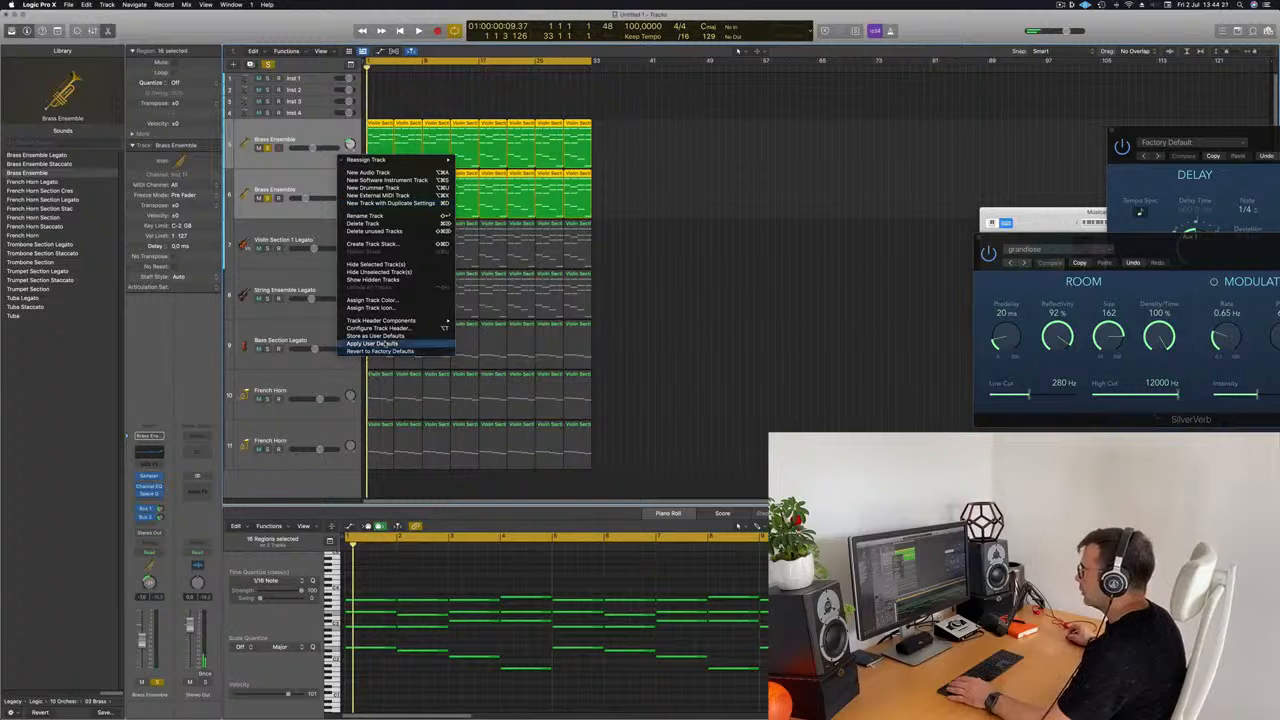
{"action": "left_click", "coordinate": [790, 213]}
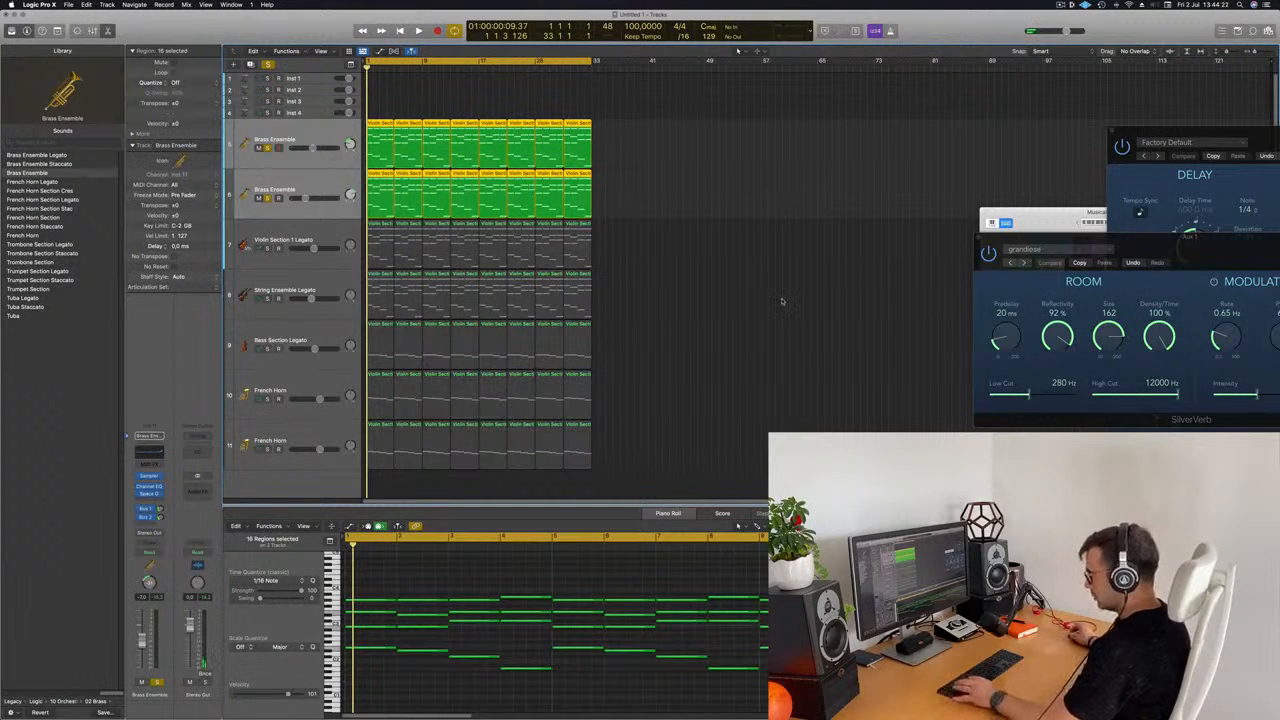
{"action": "left_click", "coordinate": [708, 318]}
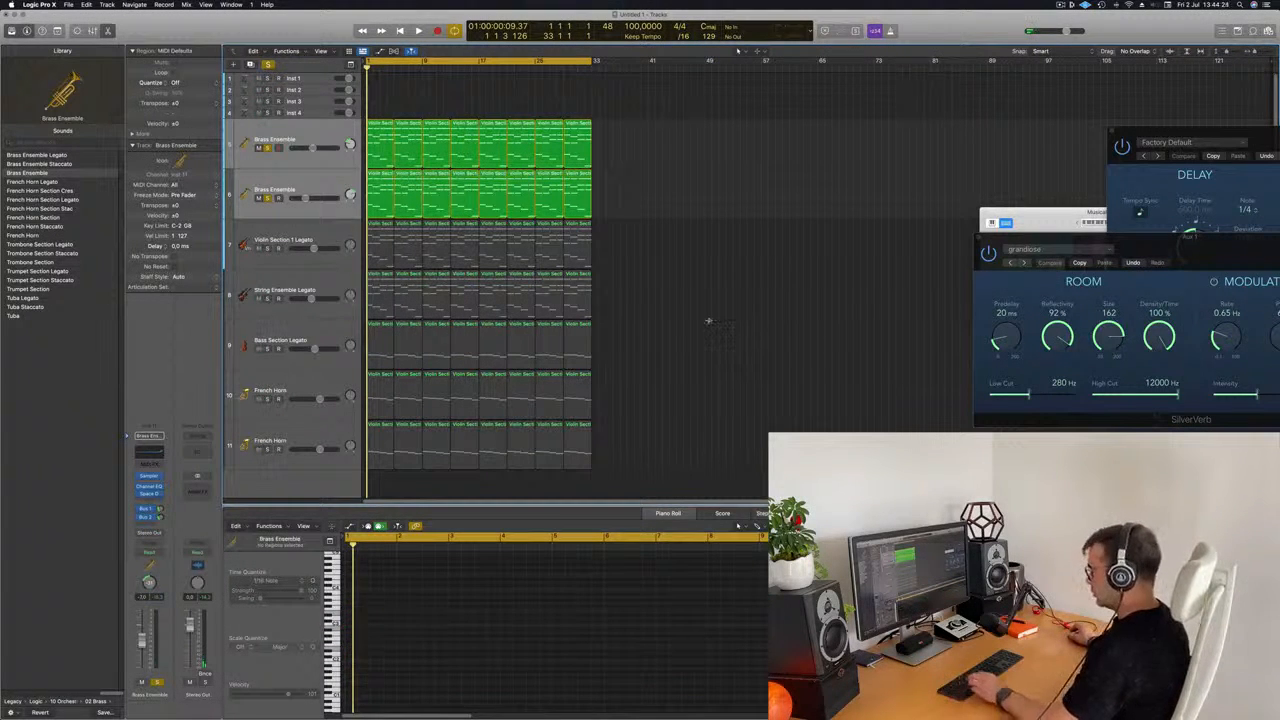
{"action": "key", "text": "x"}
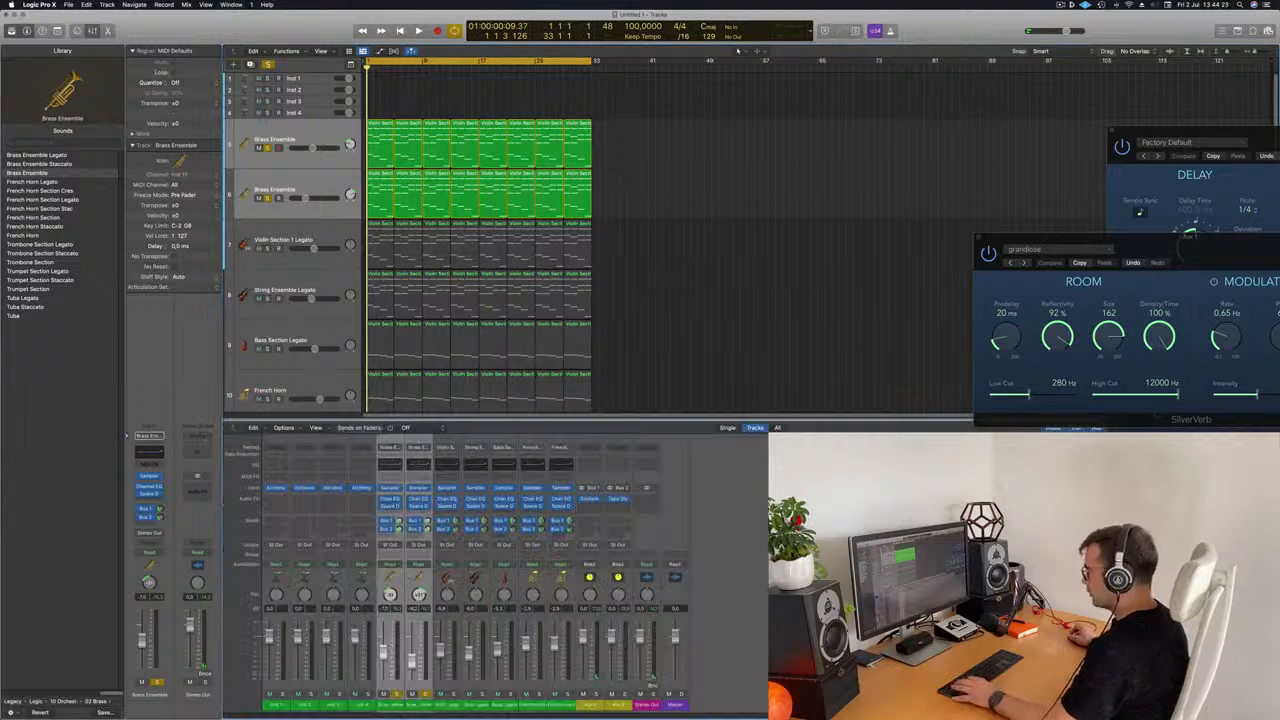
{"action": "right_click", "coordinate": [412, 706]}
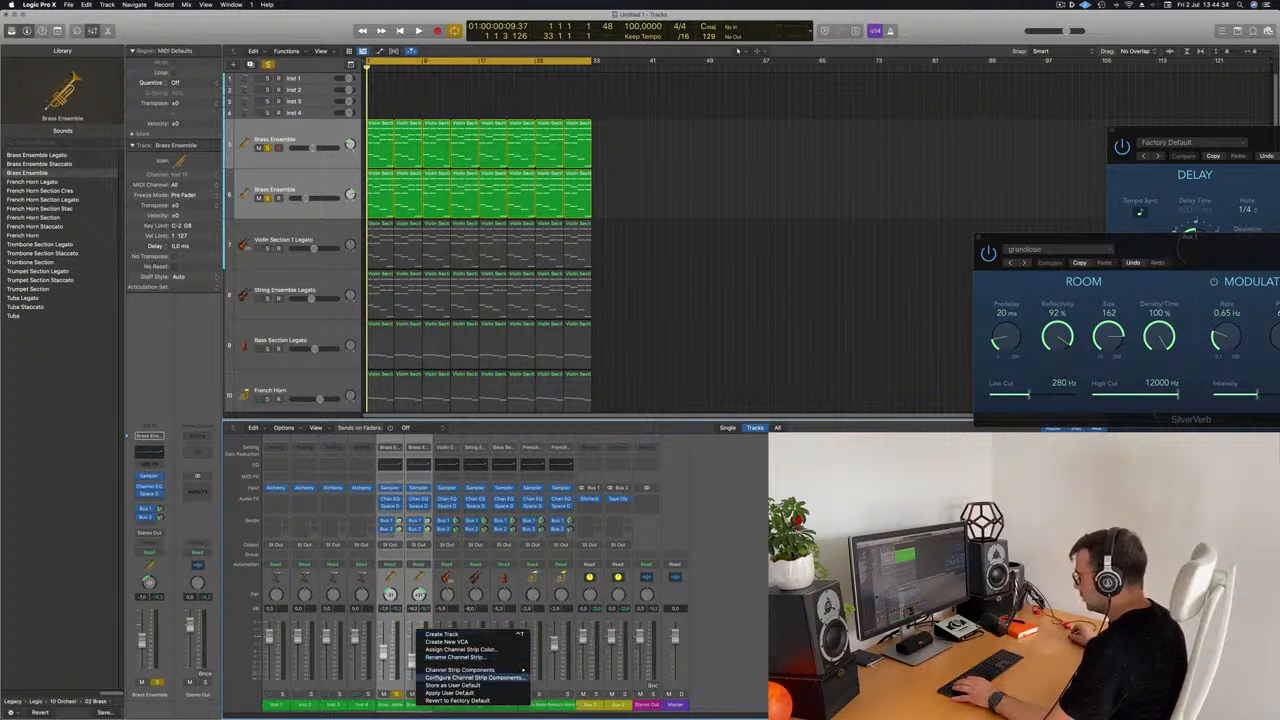
{"action": "mouse_move", "coordinate": [480, 669]}
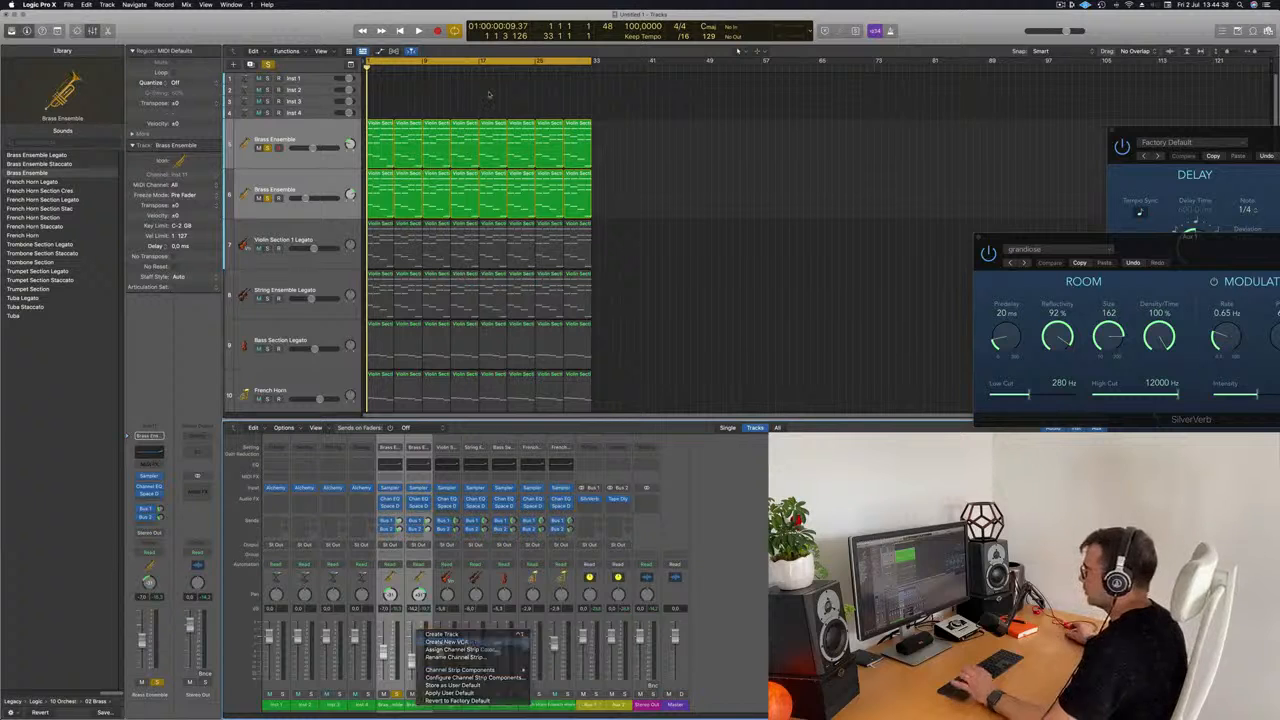
{"action": "left_click", "coordinate": [442, 641]}
Adjust the brass VCA's level during playback, then clear all solos and check the brass in the full mix
{"action": "key", "text": "space"}
{"action": "mouse_move", "coordinate": [704, 637]}
{"action": "left_mouse_down"}
{"action": "mouse_move", "coordinate": [705, 674]}
{"action": "mouse_move", "coordinate": [704, 640]}
{"action": "left_mouse_up"}
{"action": "key", "text": "space"}
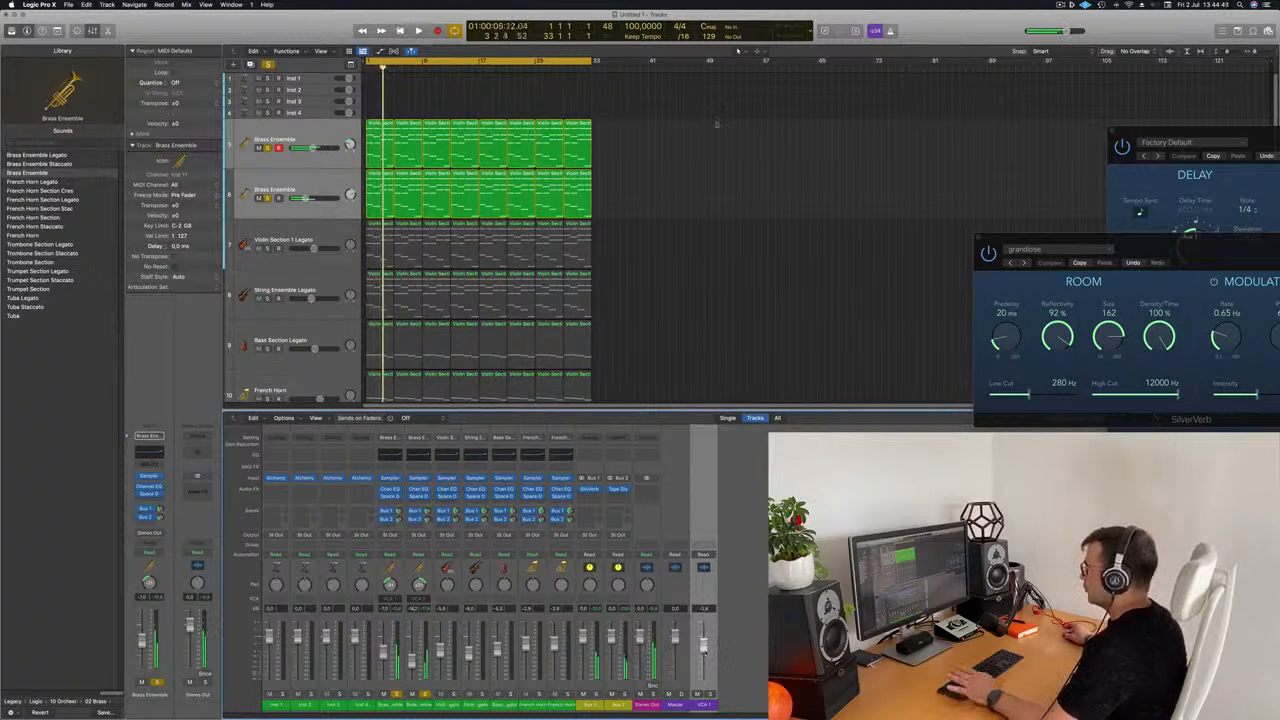
{"action": "left_click", "coordinate": [270, 65]}
{"action": "key", "text": "space"}
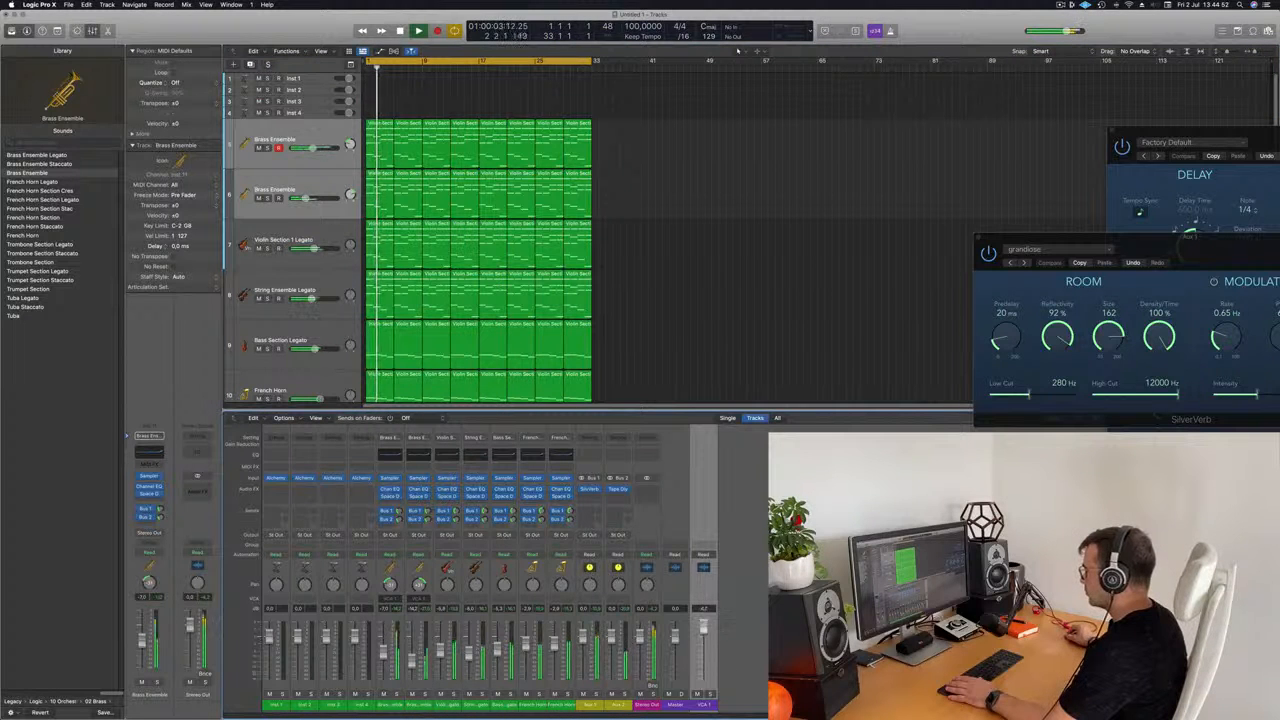
{"action": "key", "text": "space"}
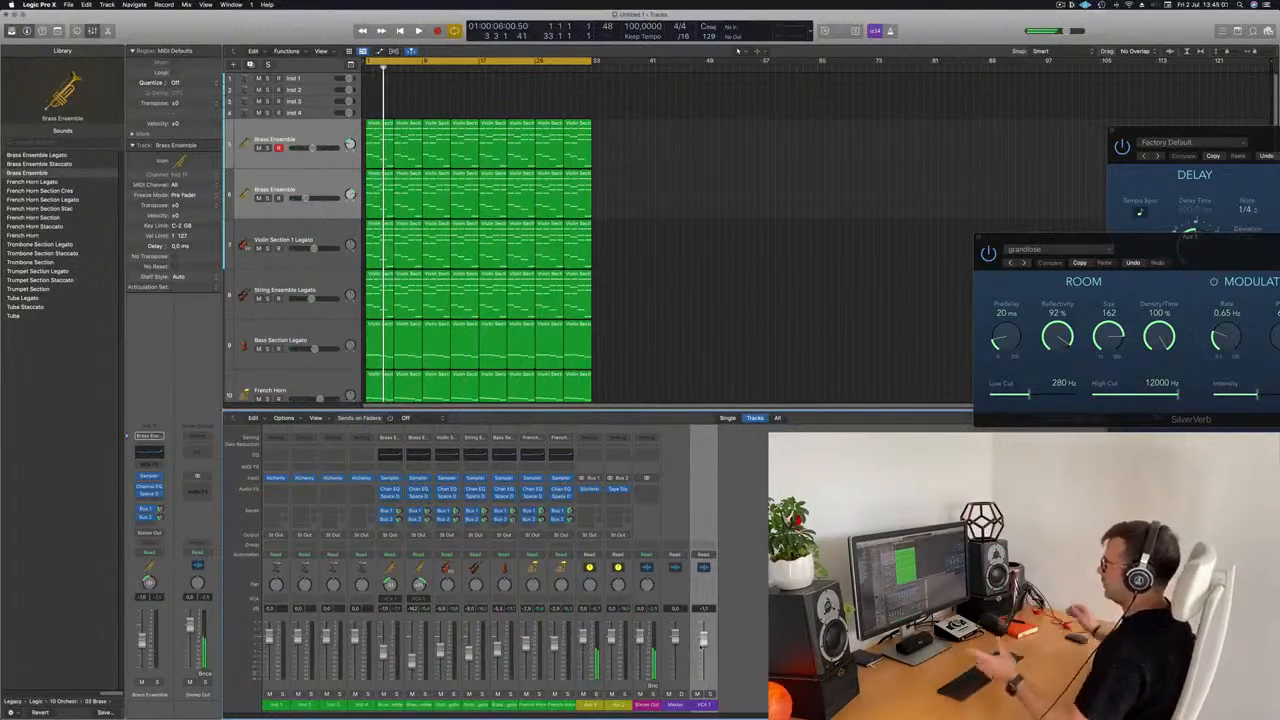
Play the arrangement and compare the soloed brass VCA with the full mix
{"action": "key", "text": "space"}
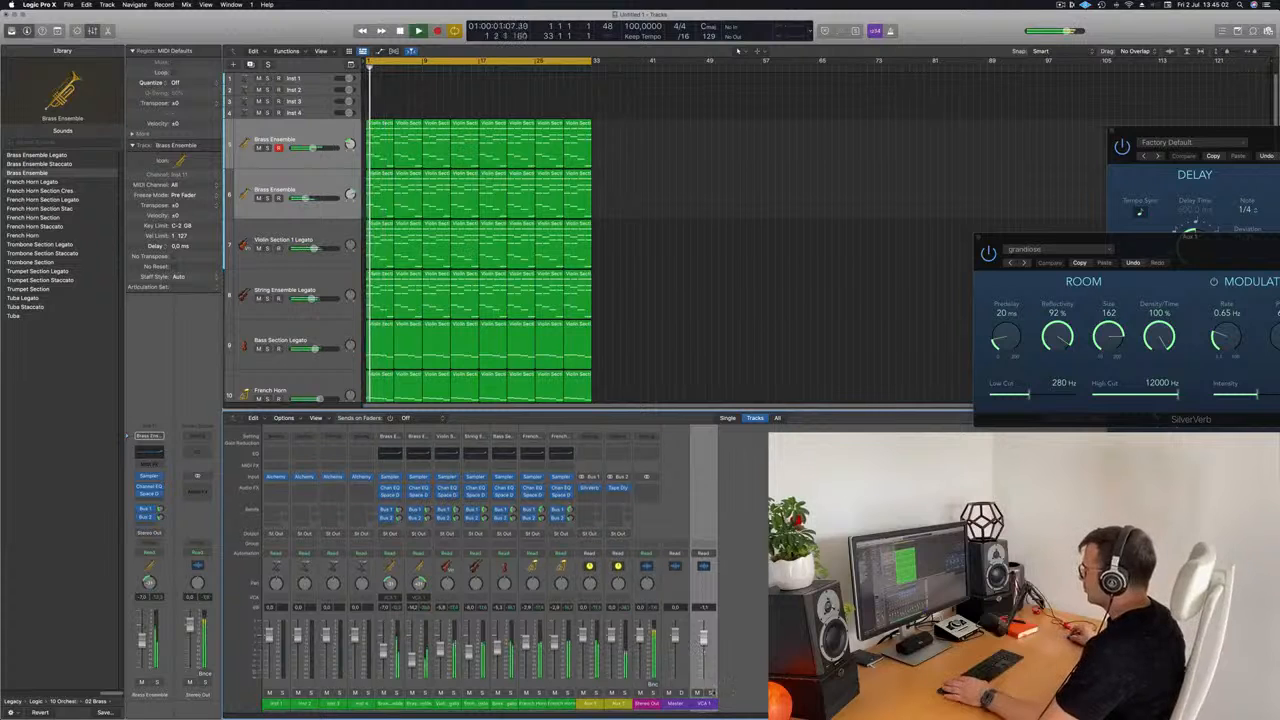
{"action": "key", "text": "s"}
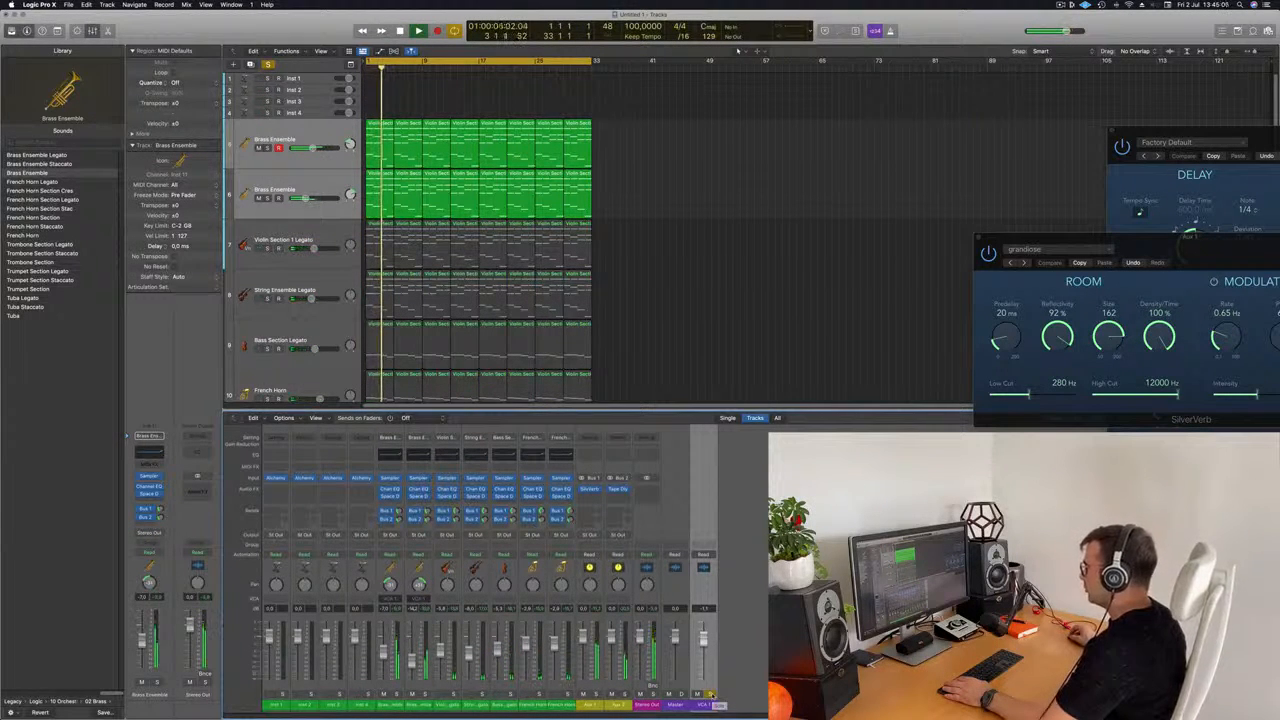
{"action": "left_click", "coordinate": [711, 694]}
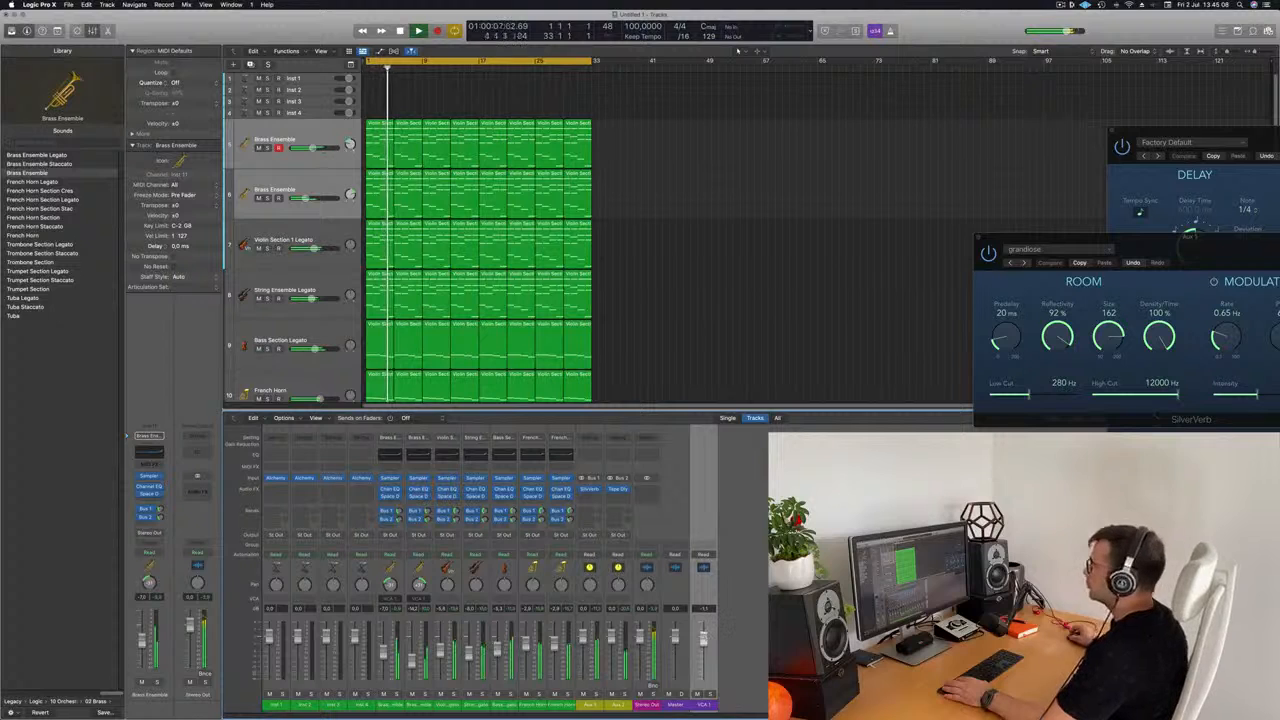
{"action": "scroll", "coordinate": [624, 173], "scroll_direction": "down", "scroll_amount": 5}
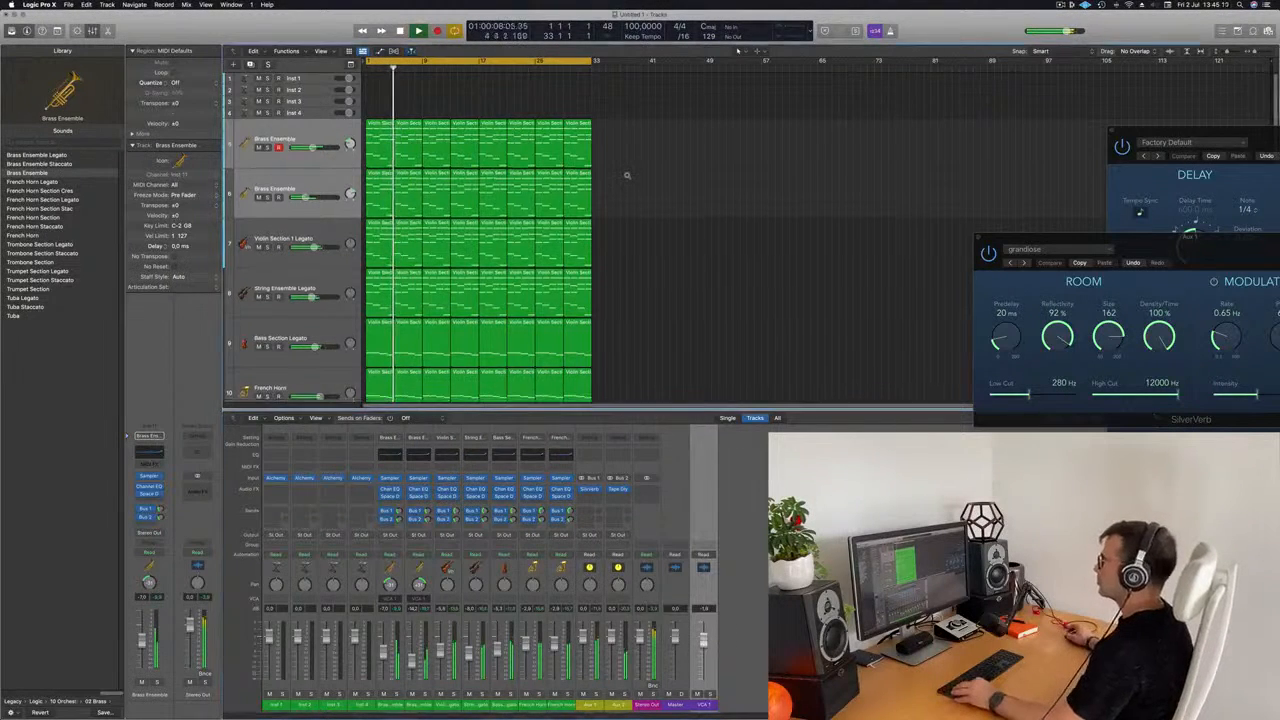
{"action": "scroll", "coordinate": [674, 268], "scroll_direction": "down", "scroll_amount": 1}
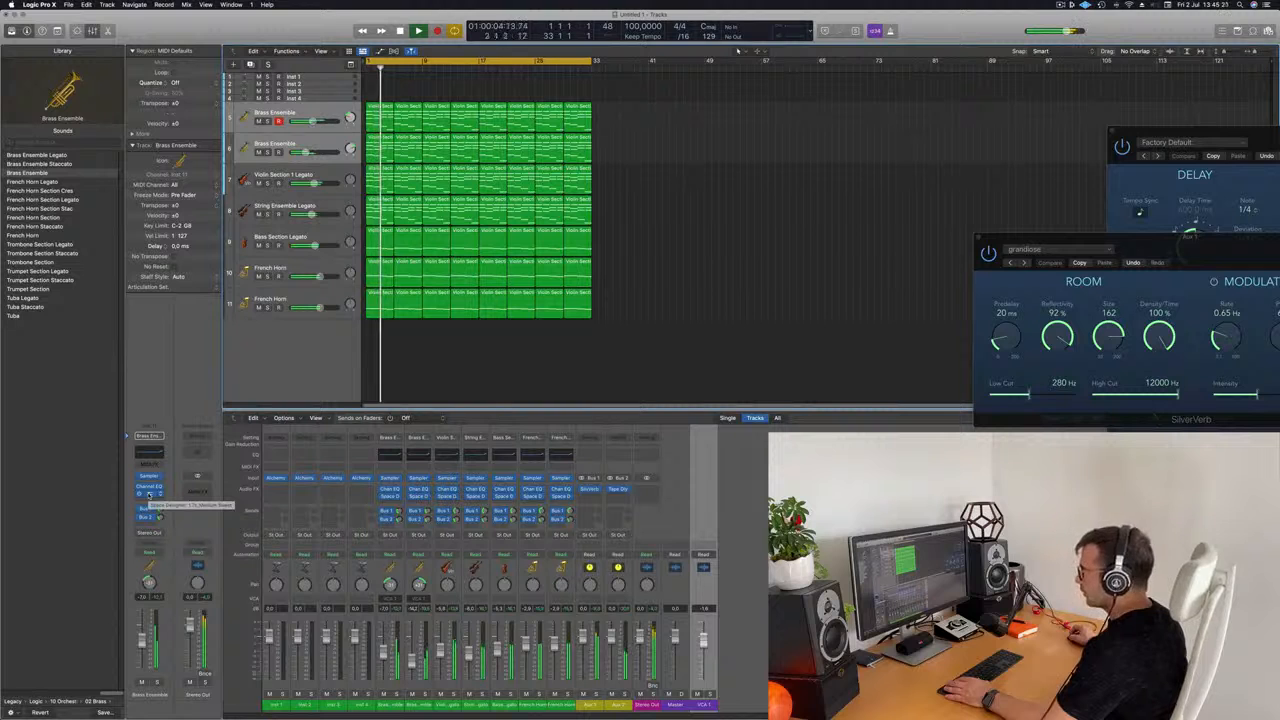
Select the Violin Section 1 Legato track, show its Bus 1 aux and bring the SilverVerb window into view
{"action": "left_click", "coordinate": [335, 116]}
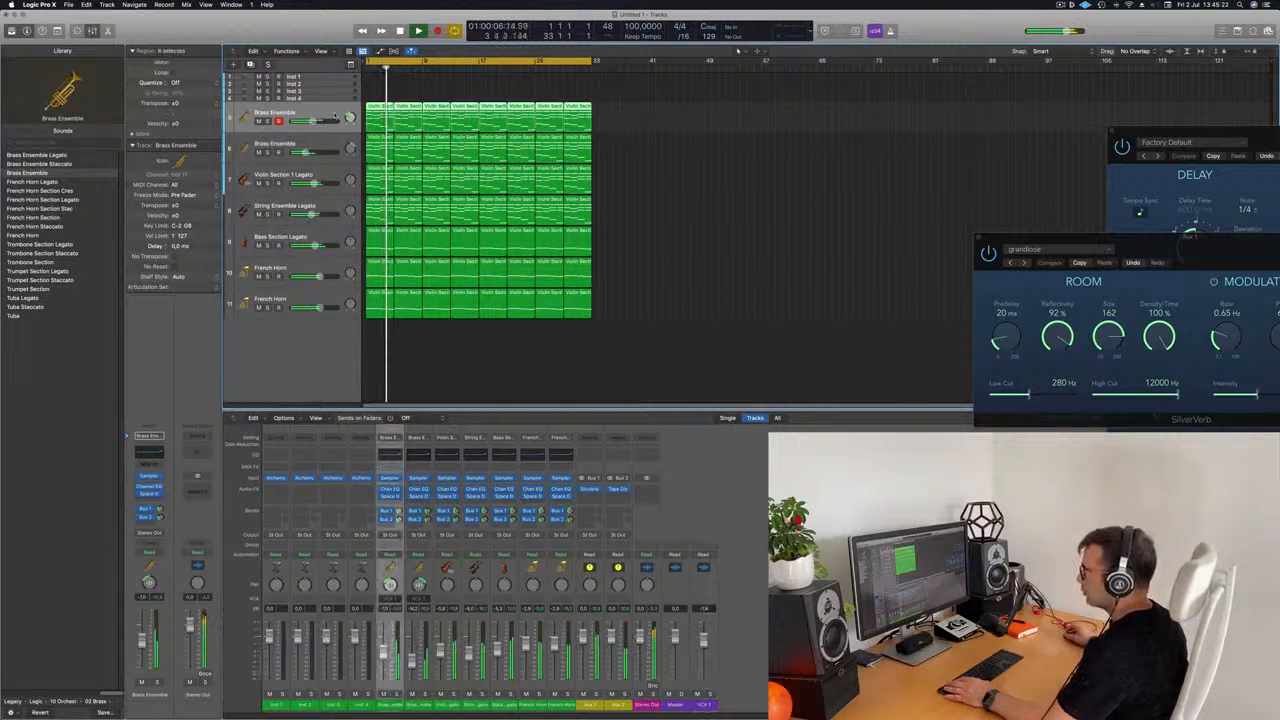
{"action": "left_click", "coordinate": [337, 147]}
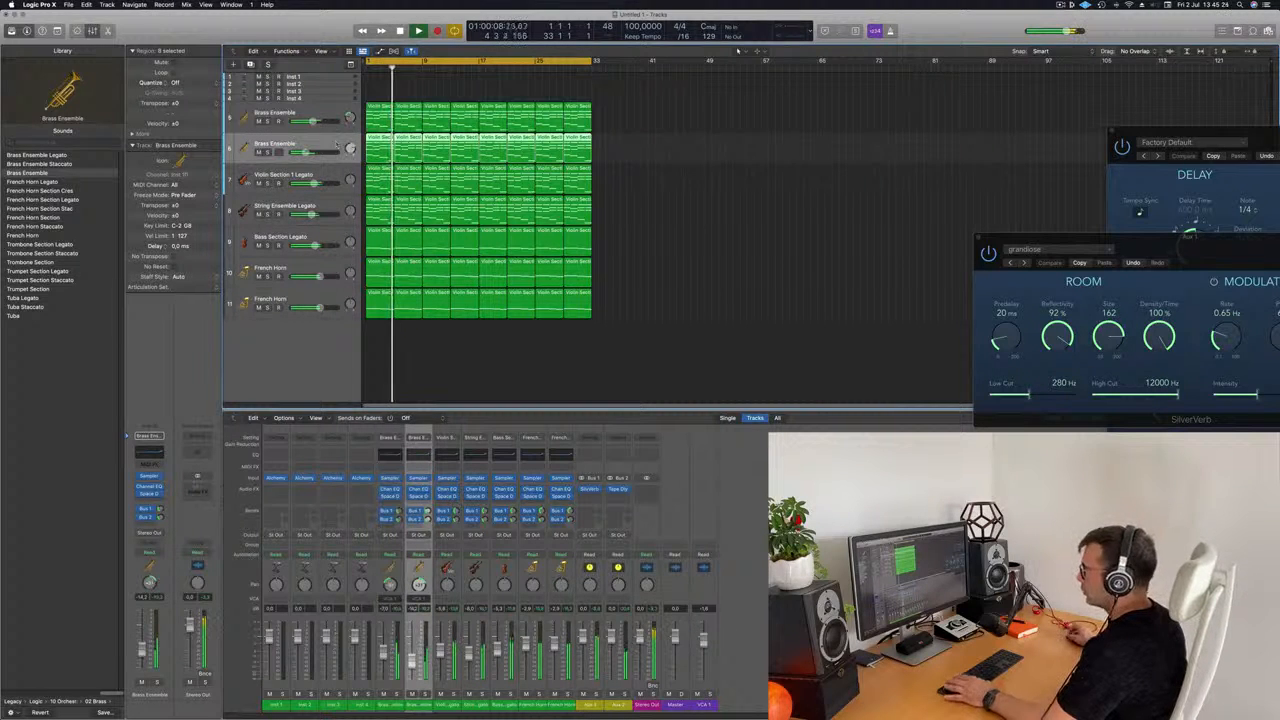
{"action": "left_click", "coordinate": [333, 182]}
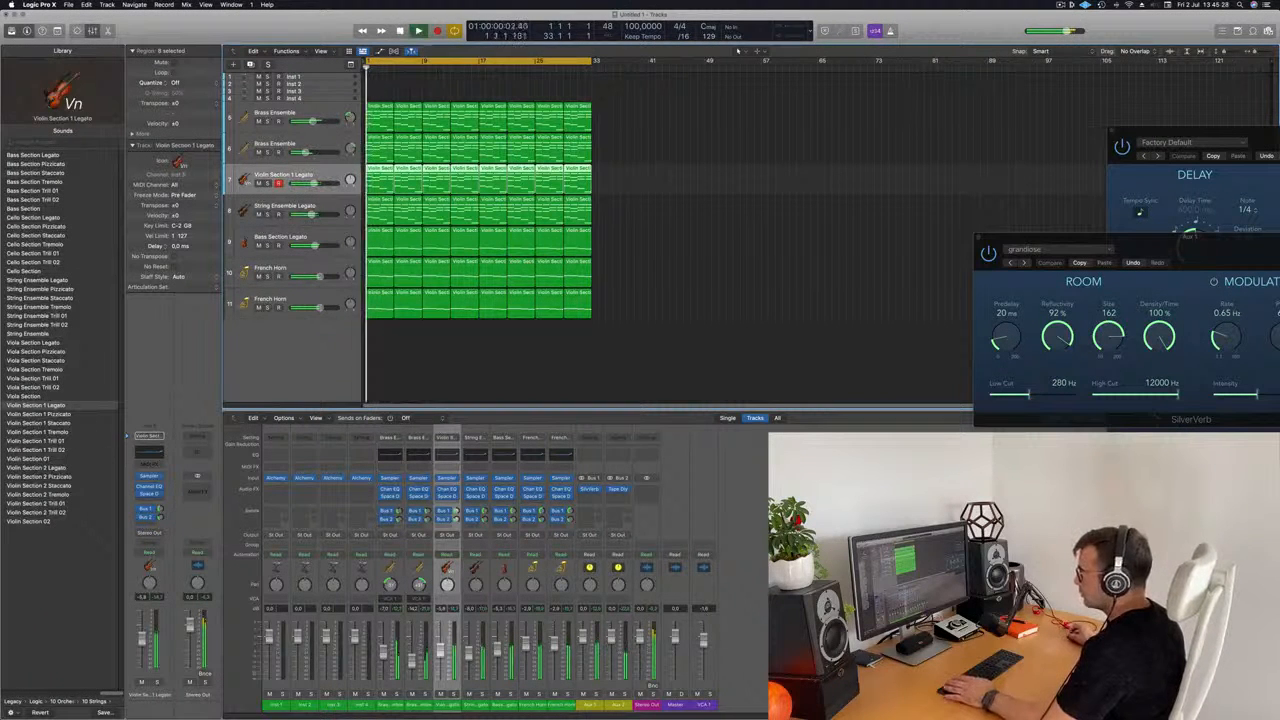
{"action": "left_click", "coordinate": [148, 510]}
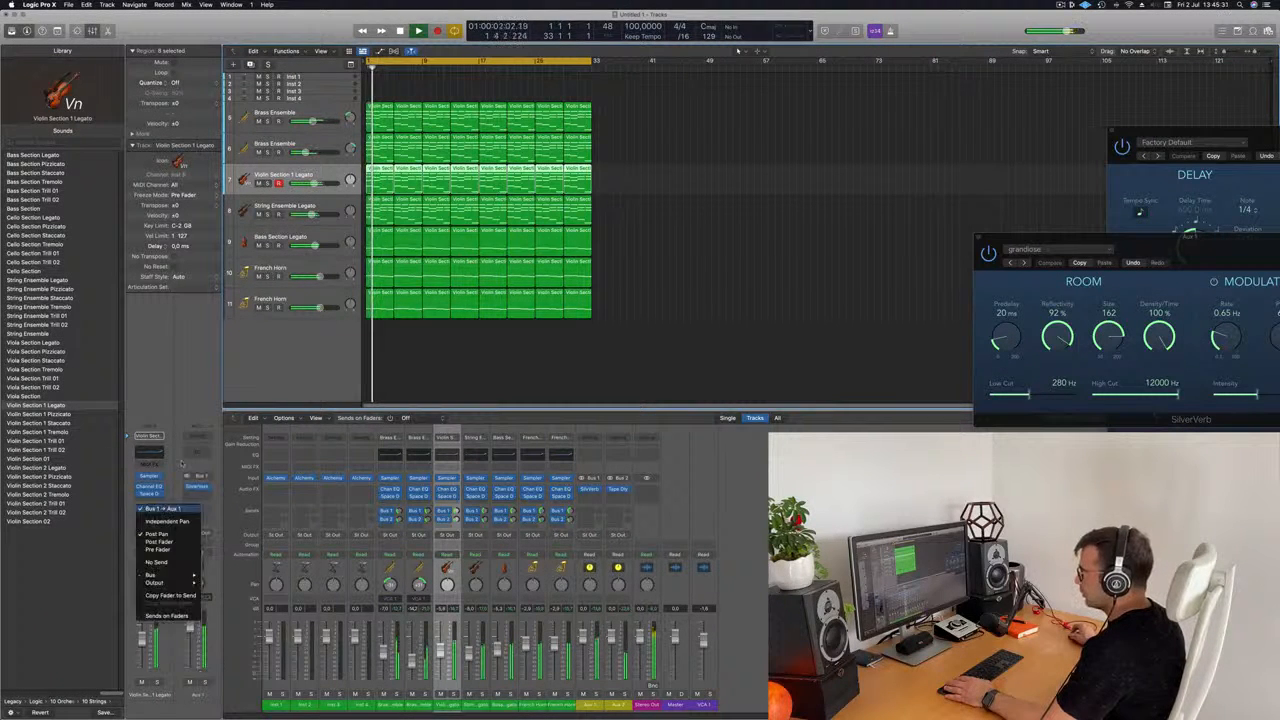
{"action": "left_click", "coordinate": [189, 389]}
{"action": "left_click", "coordinate": [197, 488]}
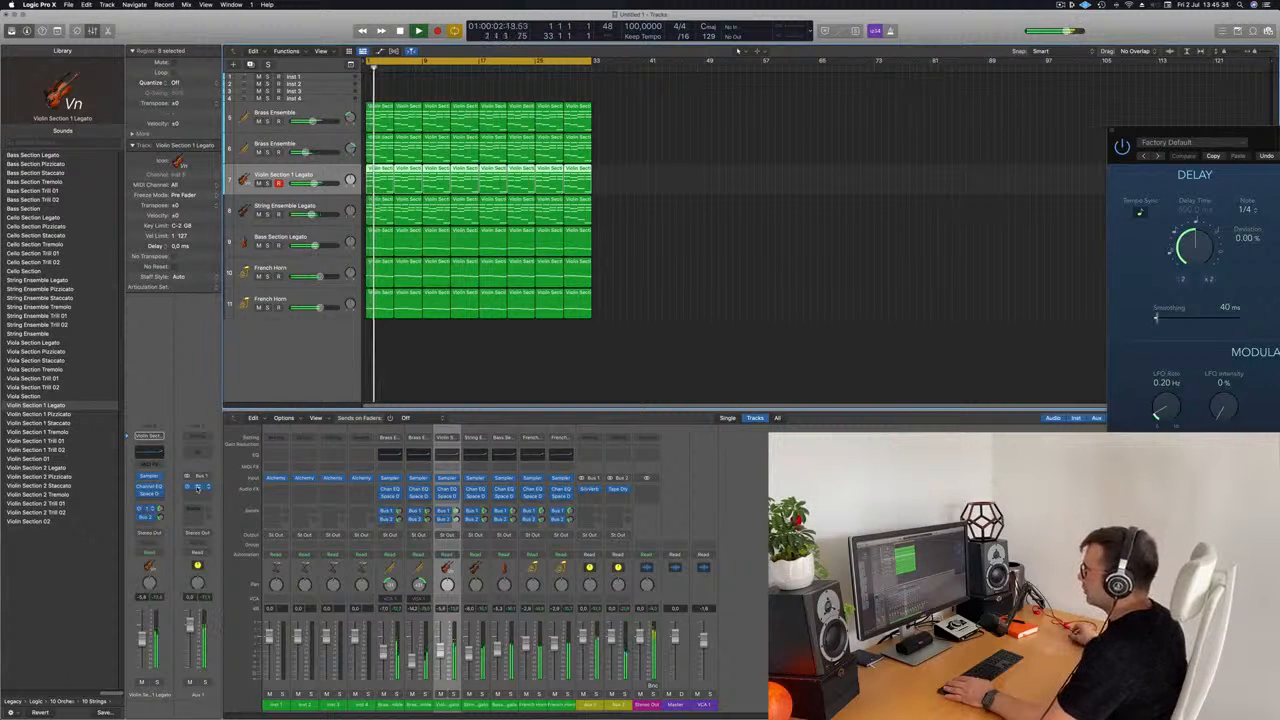
{"action": "left_click", "coordinate": [197, 488]}
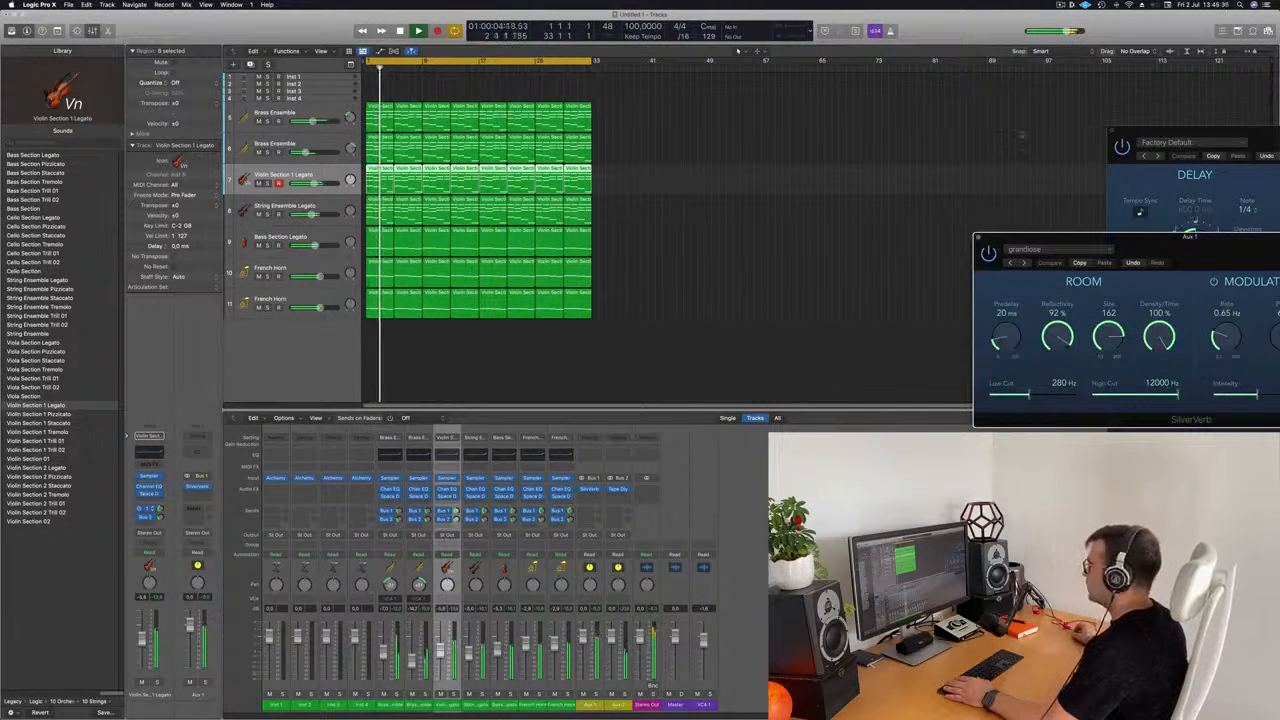
{"action": "left_click_drag", "start_coordinate": [1053, 238], "coordinate": [738, 58]}
Add a Channel EQ after the SilverVerb on Aux 1 and enable its low-cut filter at about 870 Hz
{"action": "left_click", "coordinate": [197, 455]}
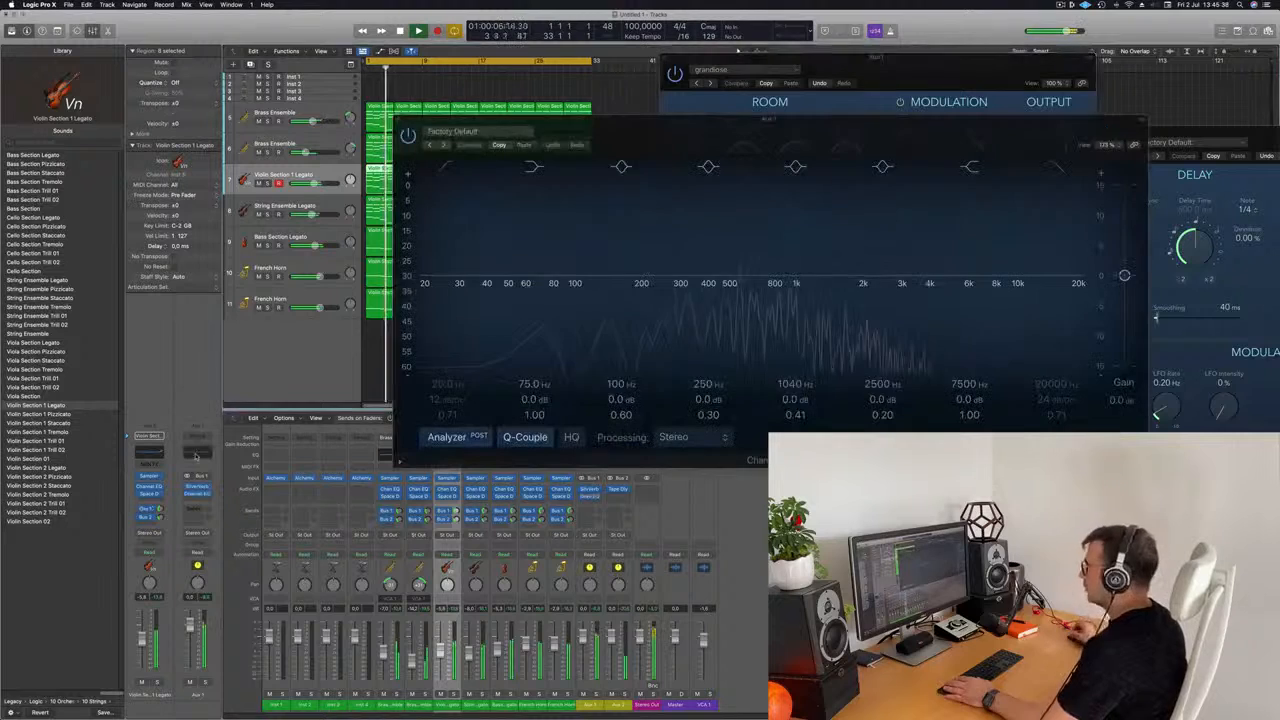
{"action": "left_click", "coordinate": [678, 109]}
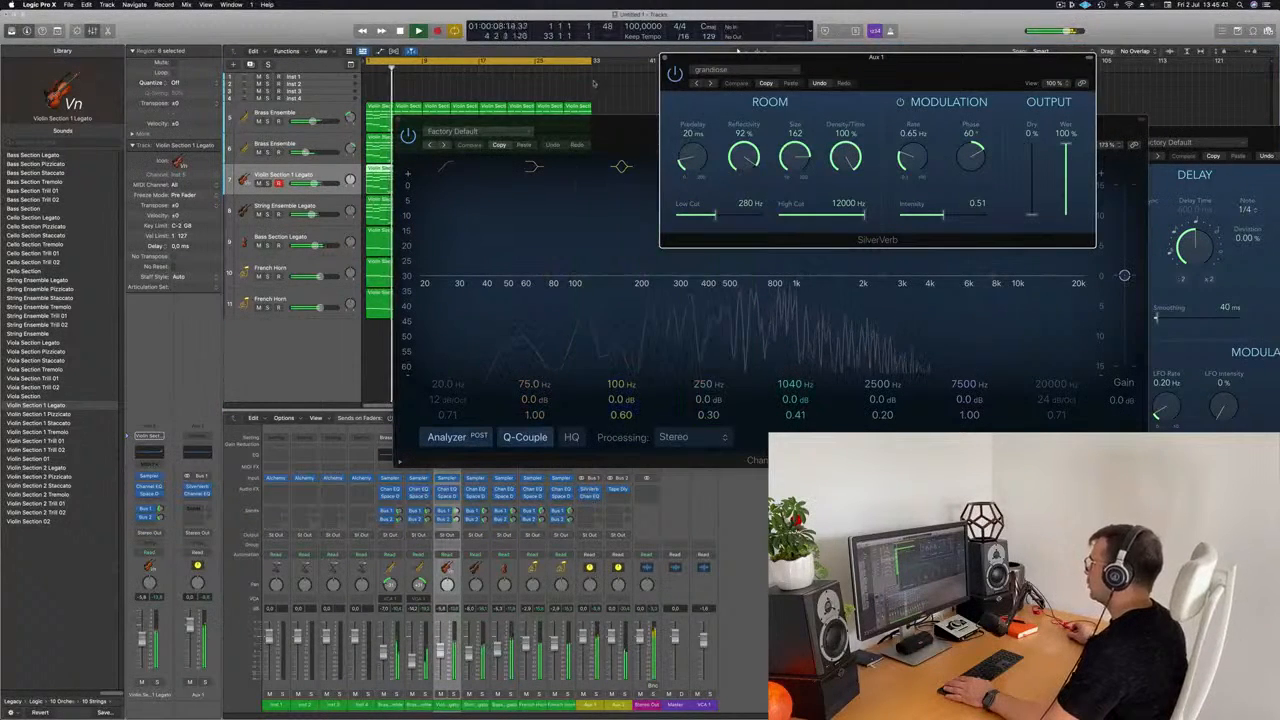
{"action": "left_click_drag", "start_coordinate": [624, 119], "coordinate": [366, 112]}
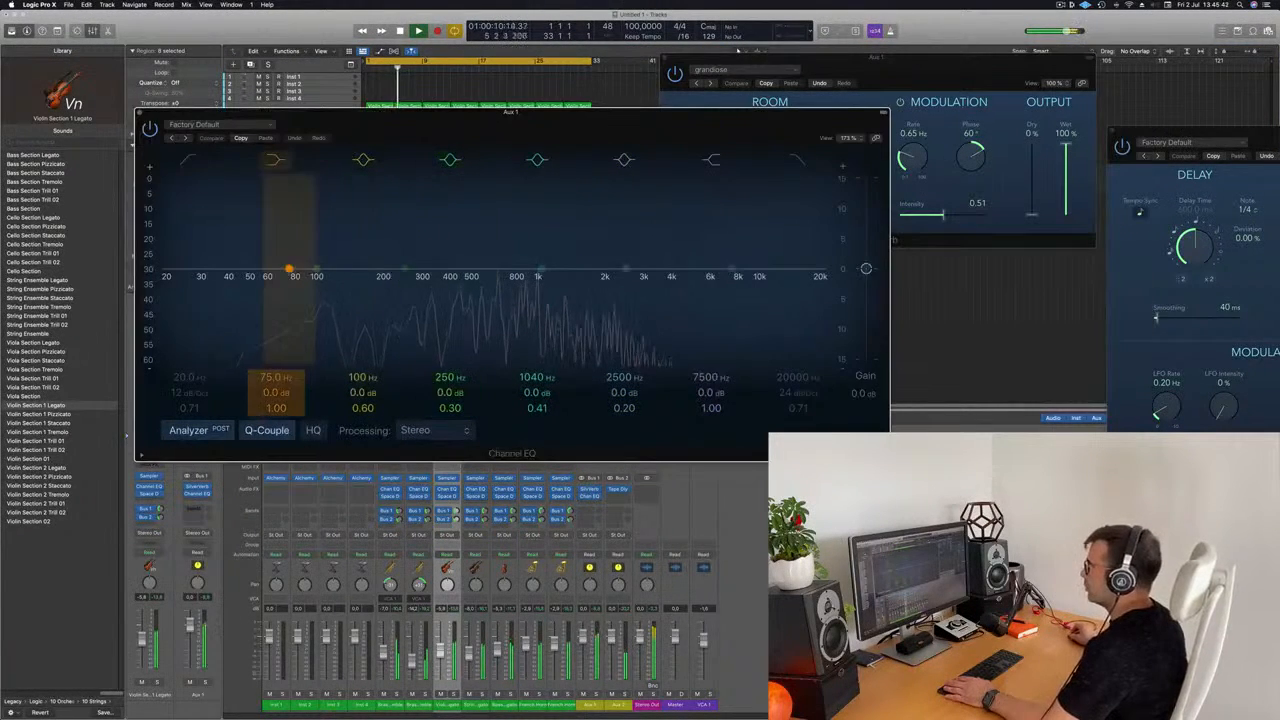
{"action": "left_click", "coordinate": [188, 160]}
{"action": "left_click_drag", "start_coordinate": [281, 262], "coordinate": [514, 247]}
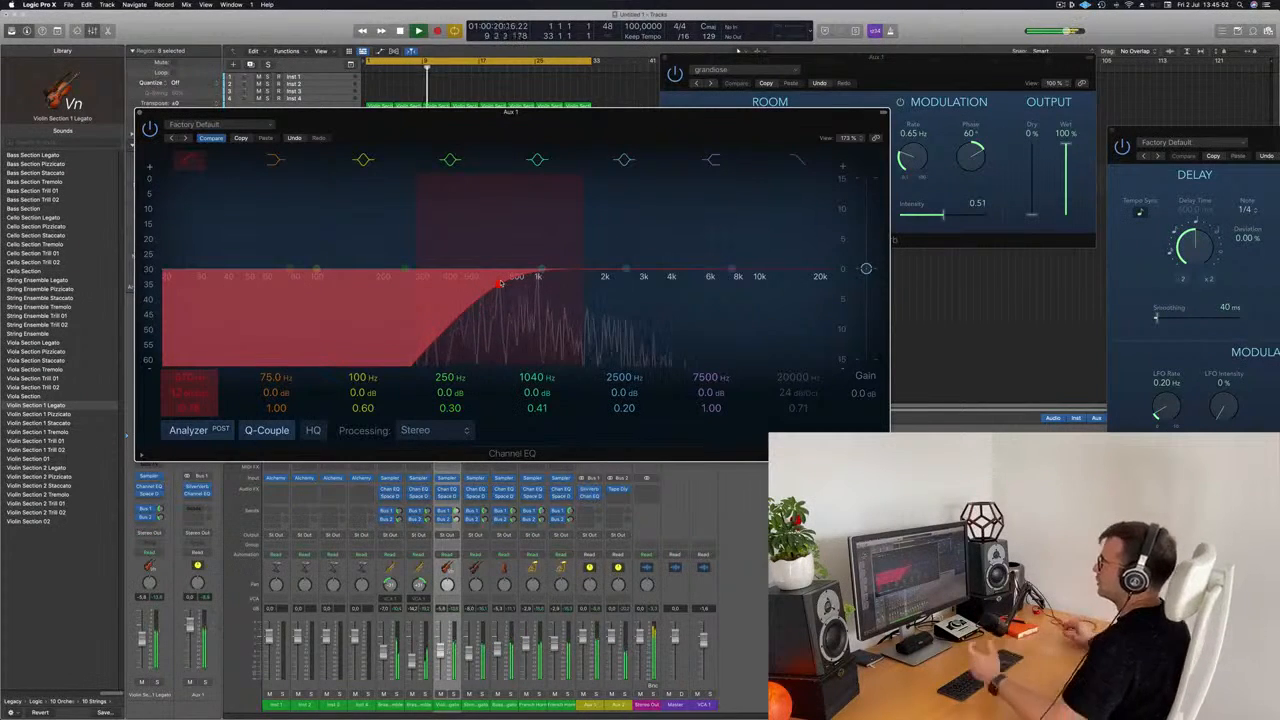
Close the Channel EQ and SilverVerb windows and stop playback
{"action": "left_click_drag", "start_coordinate": [463, 123], "coordinate": [683, 122]}
{"action": "left_click_drag", "start_coordinate": [388, 124], "coordinate": [305, 159]}
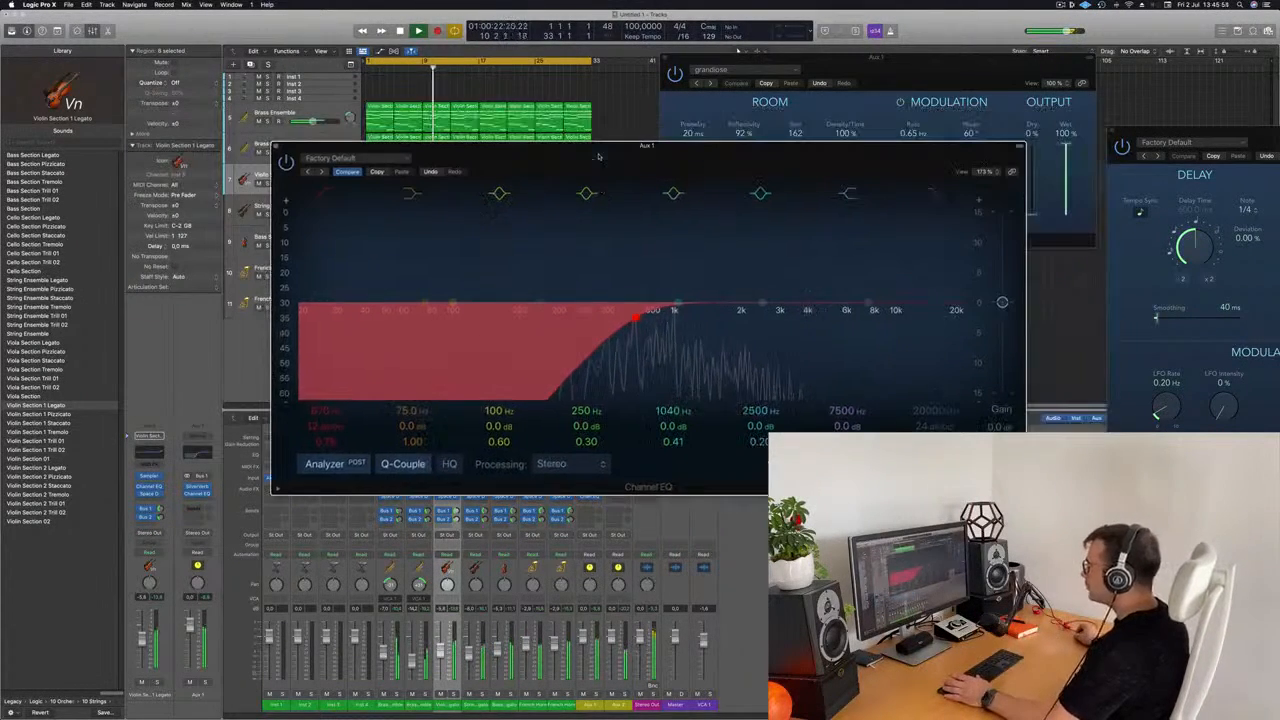
{"action": "left_click", "coordinate": [277, 147]}
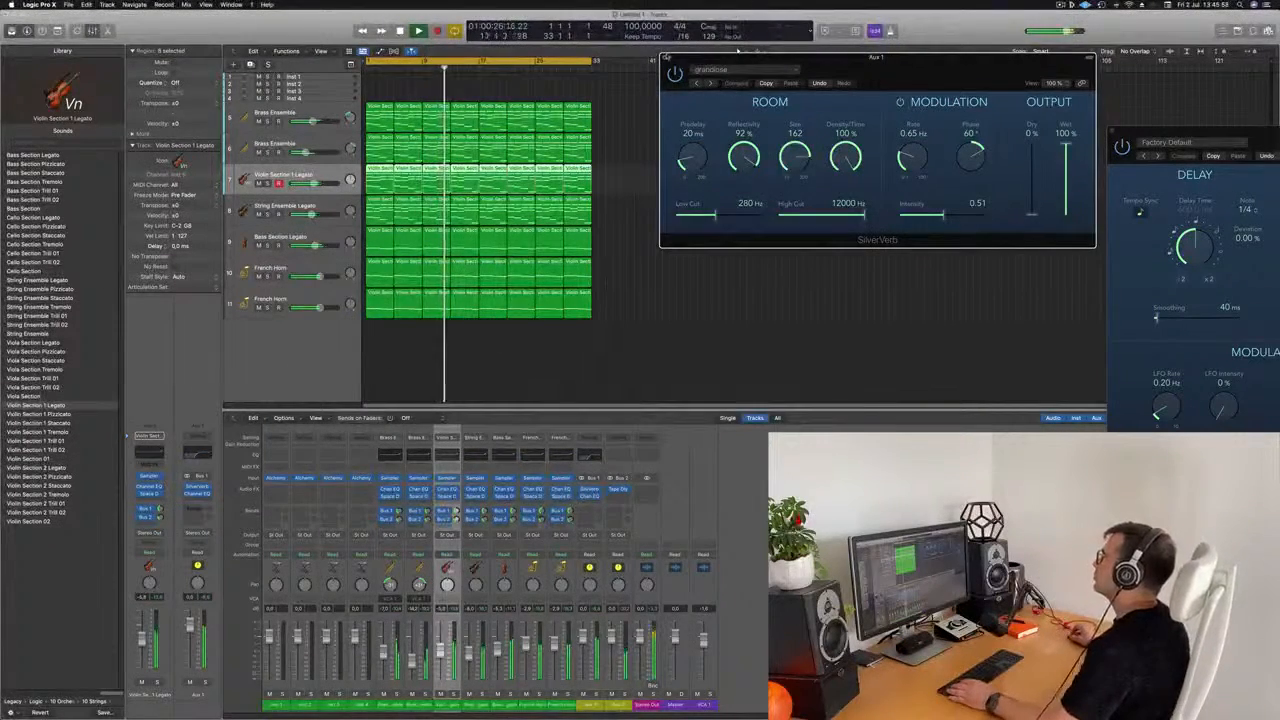
{"action": "left_click", "coordinate": [667, 57]}
{"action": "scroll", "coordinate": [720, 256], "scroll_direction": "up", "scroll_amount": 3}
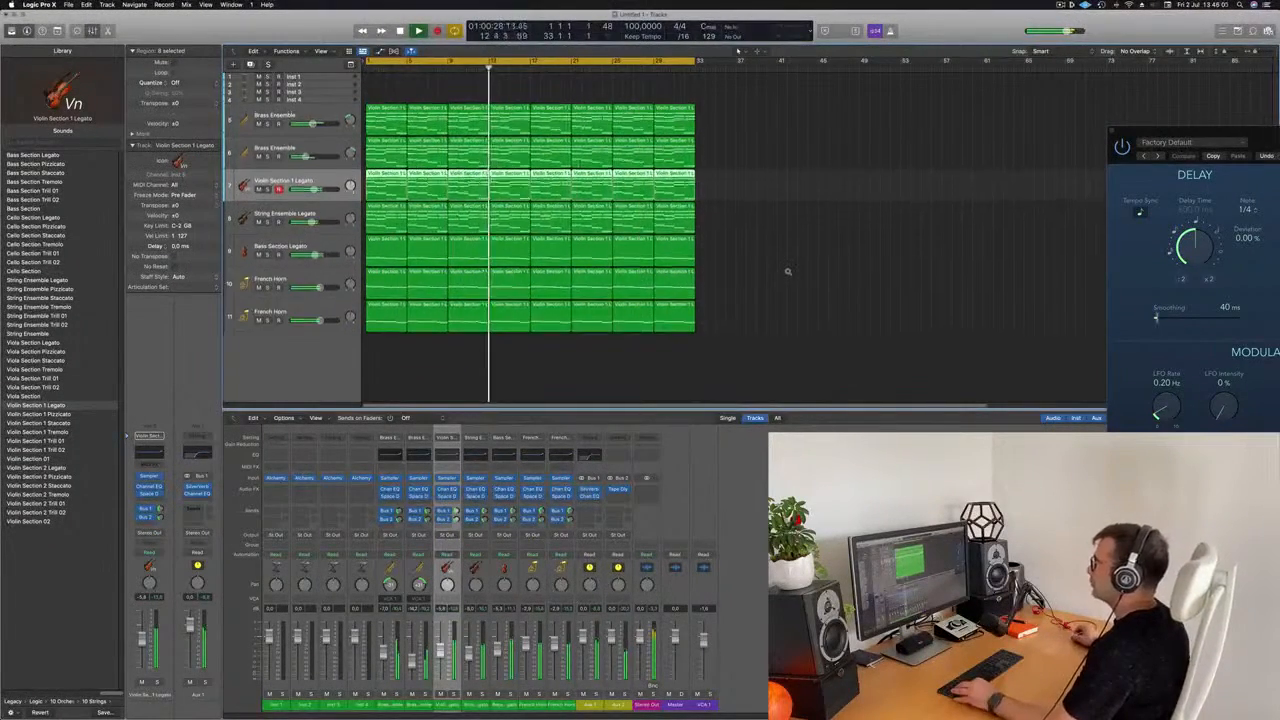
{"action": "scroll", "coordinate": [788, 271], "scroll_direction": "up", "scroll_amount": 3}
{"action": "key", "text": "space"}
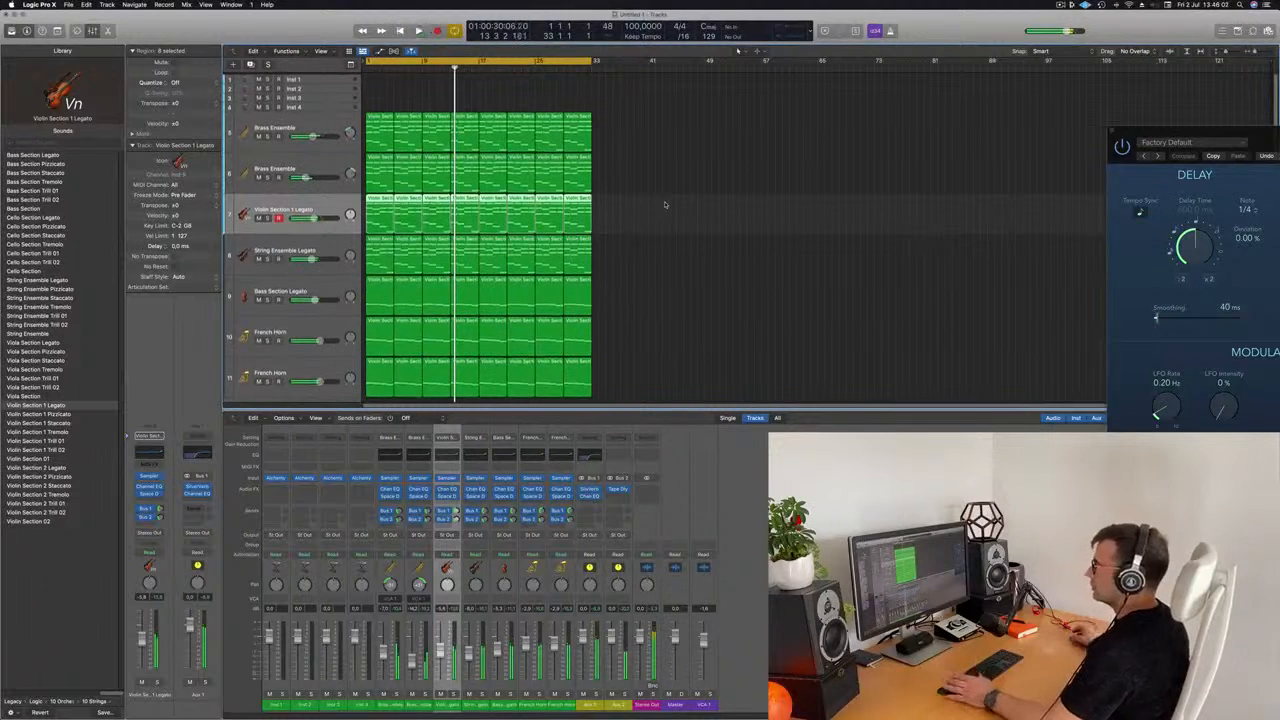
Duplicate the upper Brass Ensemble track with its channel settings and move the empty duplicate above it
{"action": "left_click", "coordinate": [325, 121]}
{"action": "key", "text": "super+d"}
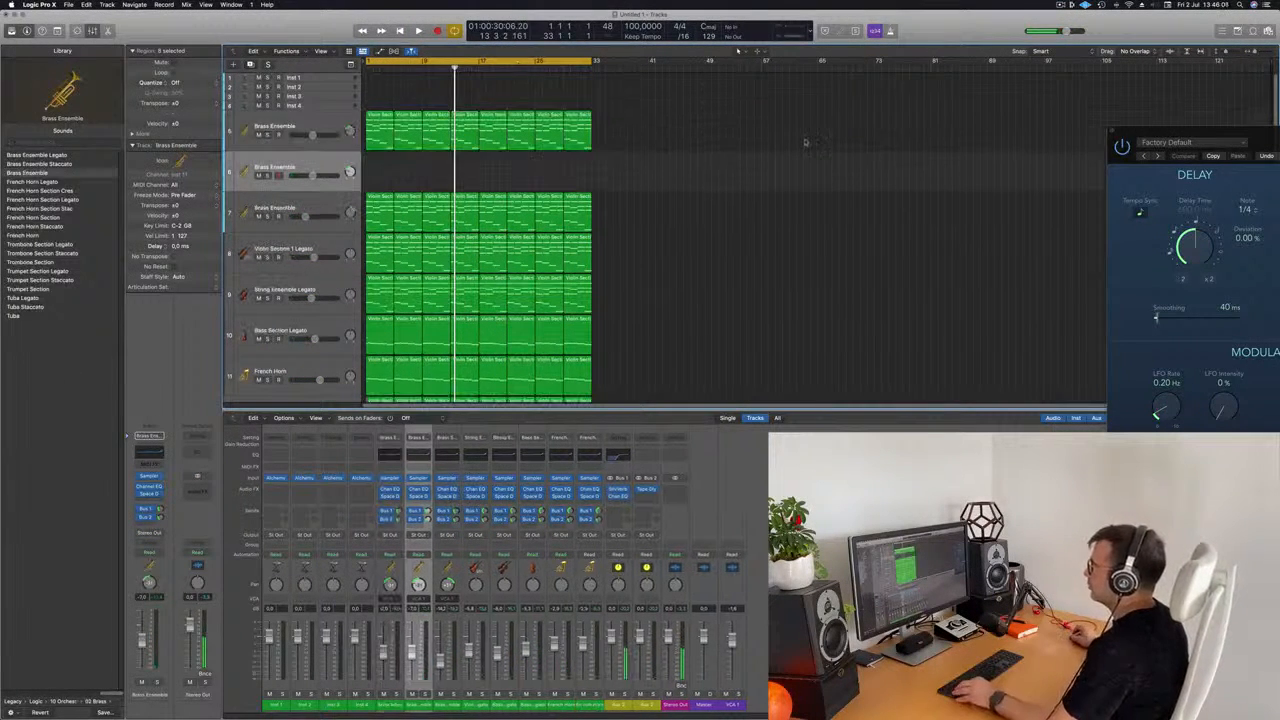
{"action": "left_click_drag", "start_coordinate": [328, 154], "coordinate": [329, 107]}
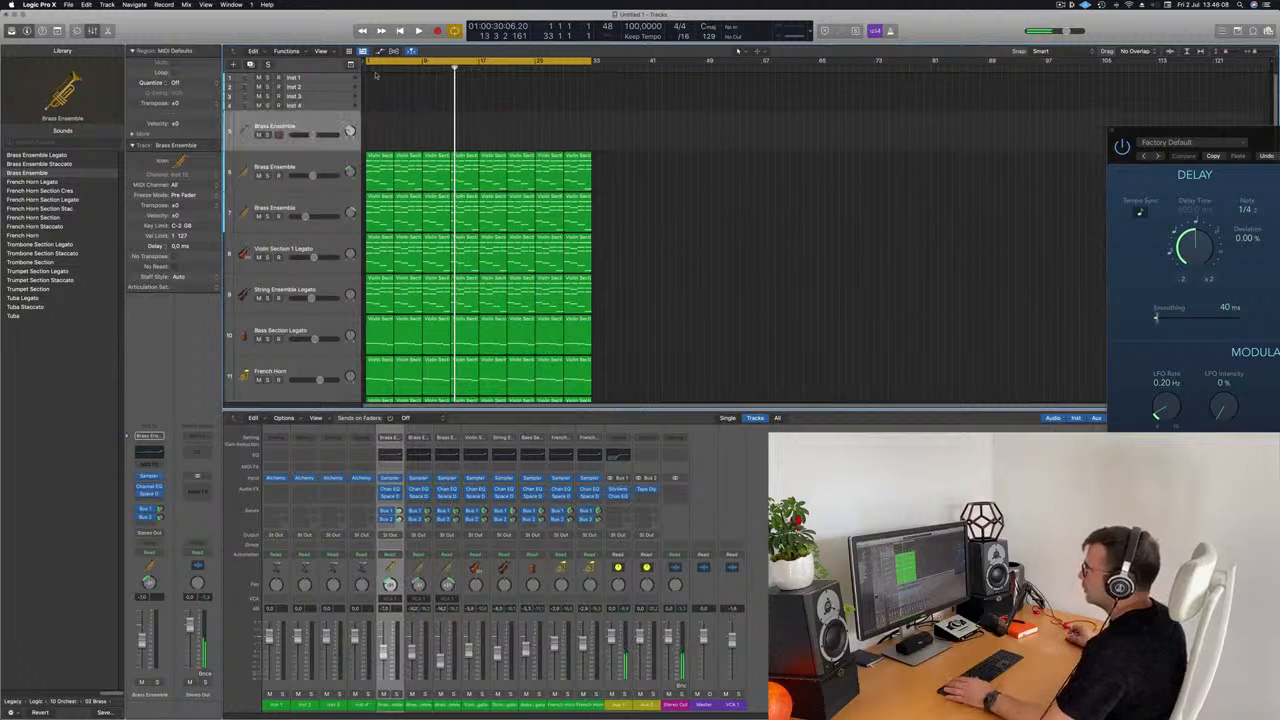
Replace the empty track's instrument with Alchemy and load Perfect Pad 01 from the Pads category, sorting the presets by rating
{"action": "left_click", "coordinate": [160, 477]}
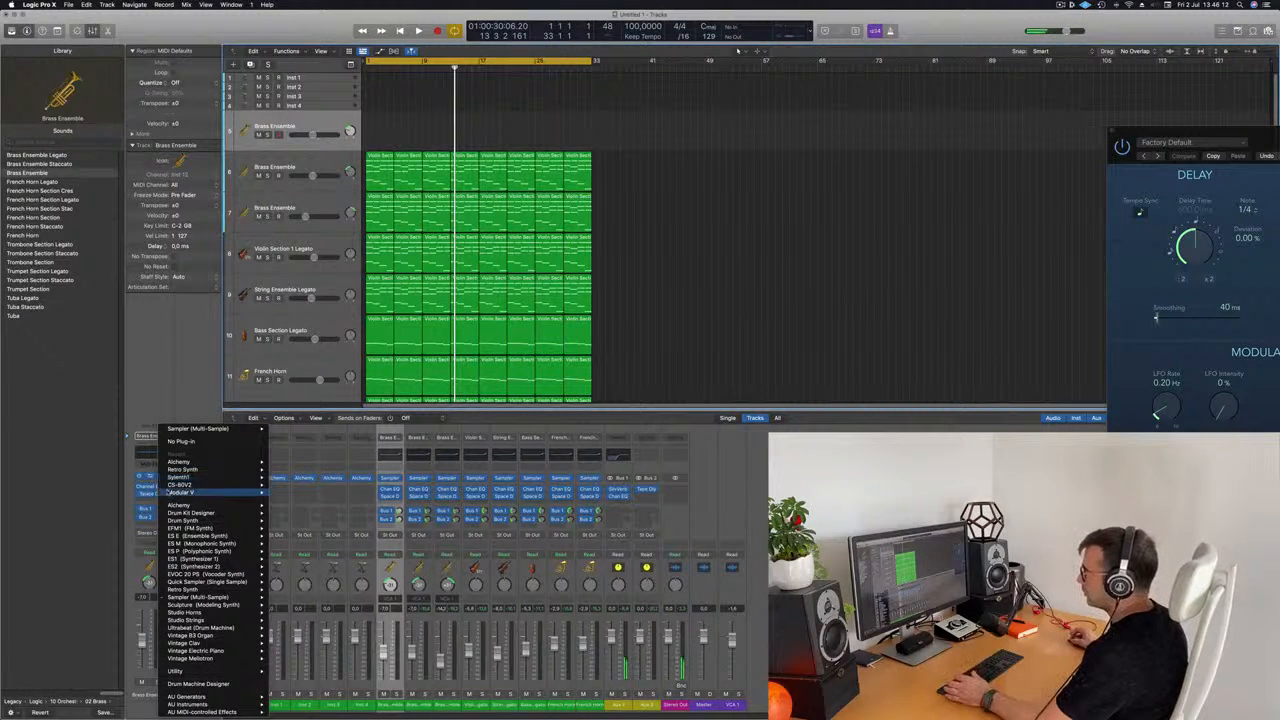
{"action": "mouse_move", "coordinate": [178, 462]}
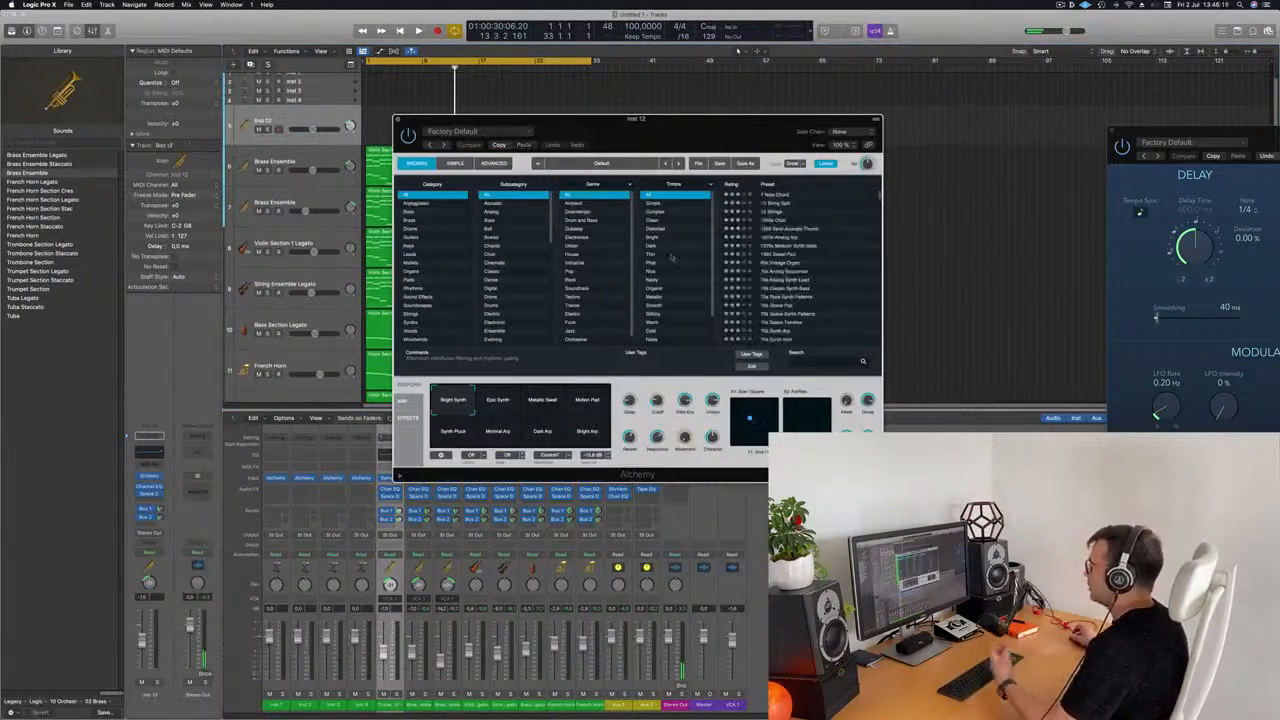
{"action": "left_click_drag", "start_coordinate": [613, 138], "coordinate": [720, 188]}
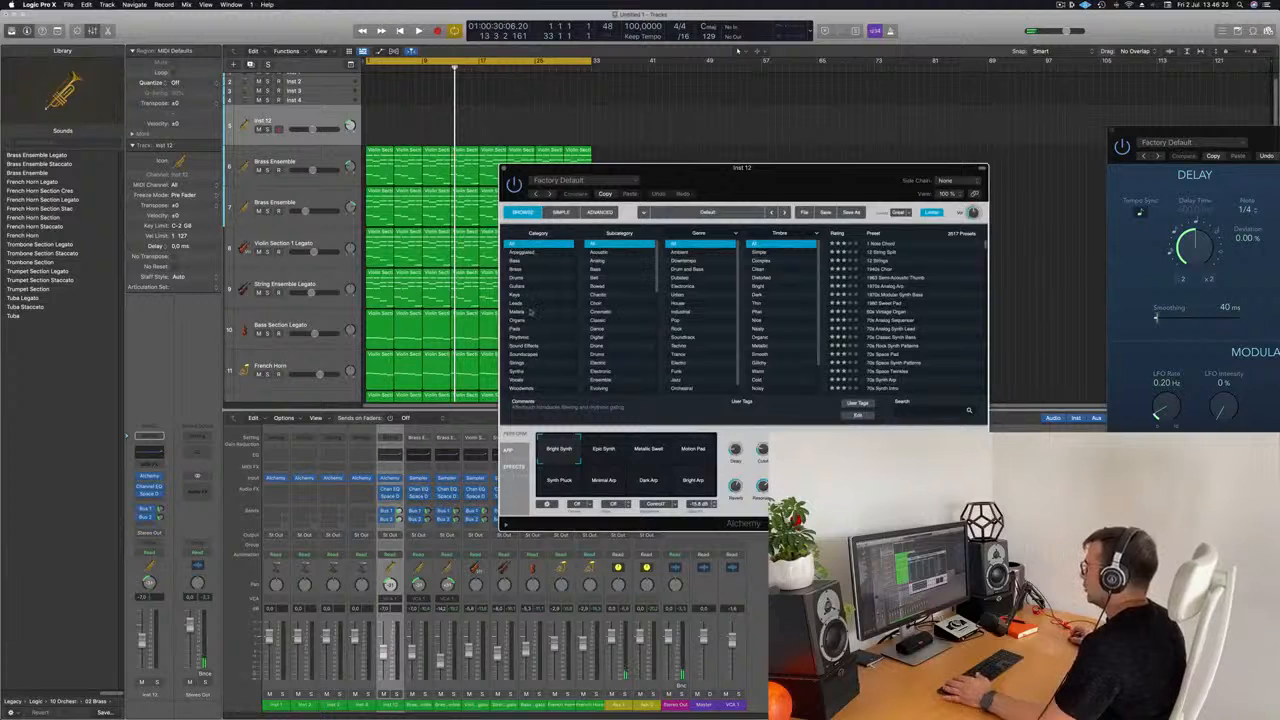
{"action": "left_click", "coordinate": [518, 329]}
{"action": "left_click_drag", "start_coordinate": [775, 162], "coordinate": [746, 172]}
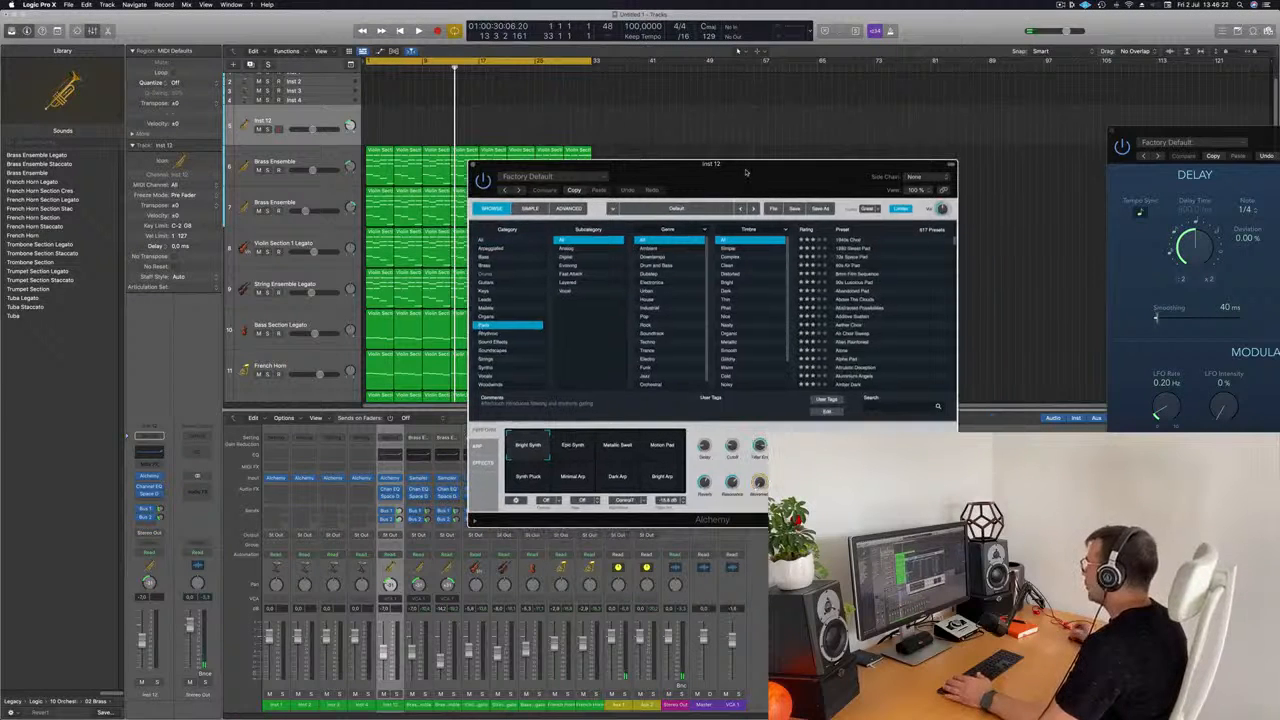
{"action": "left_click", "coordinate": [816, 232]}
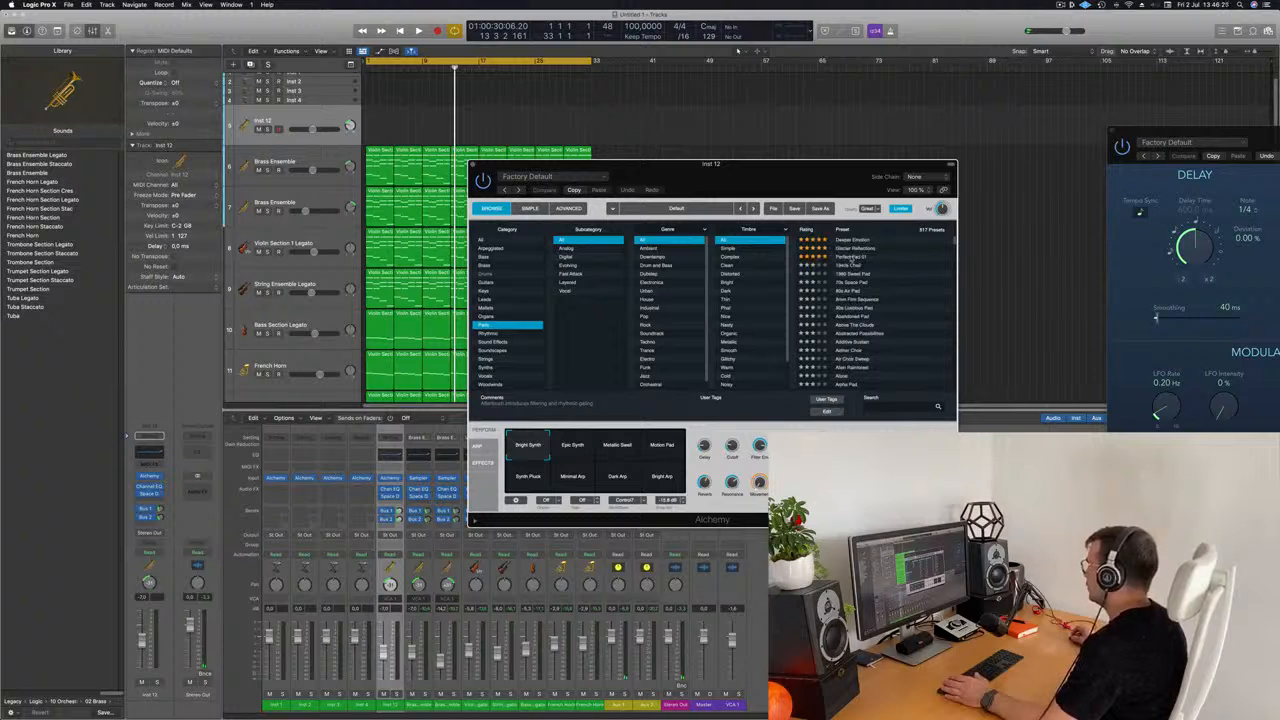
{"action": "left_click", "coordinate": [849, 257]}
Undo the region copied from the Brass Ensemble and copy the first Bass Section Legato region to the Perfect Pad 01 track instead
{"action": "left_click_drag", "start_coordinate": [379, 167], "coordinate": [379, 131]}
{"action": "key", "text": "super+z"}
{"action": "left_click_drag", "start_coordinate": [590, 164], "coordinate": [1003, 162]}
{"action": "left_click_drag", "start_coordinate": [375, 321], "coordinate": [380, 118]}
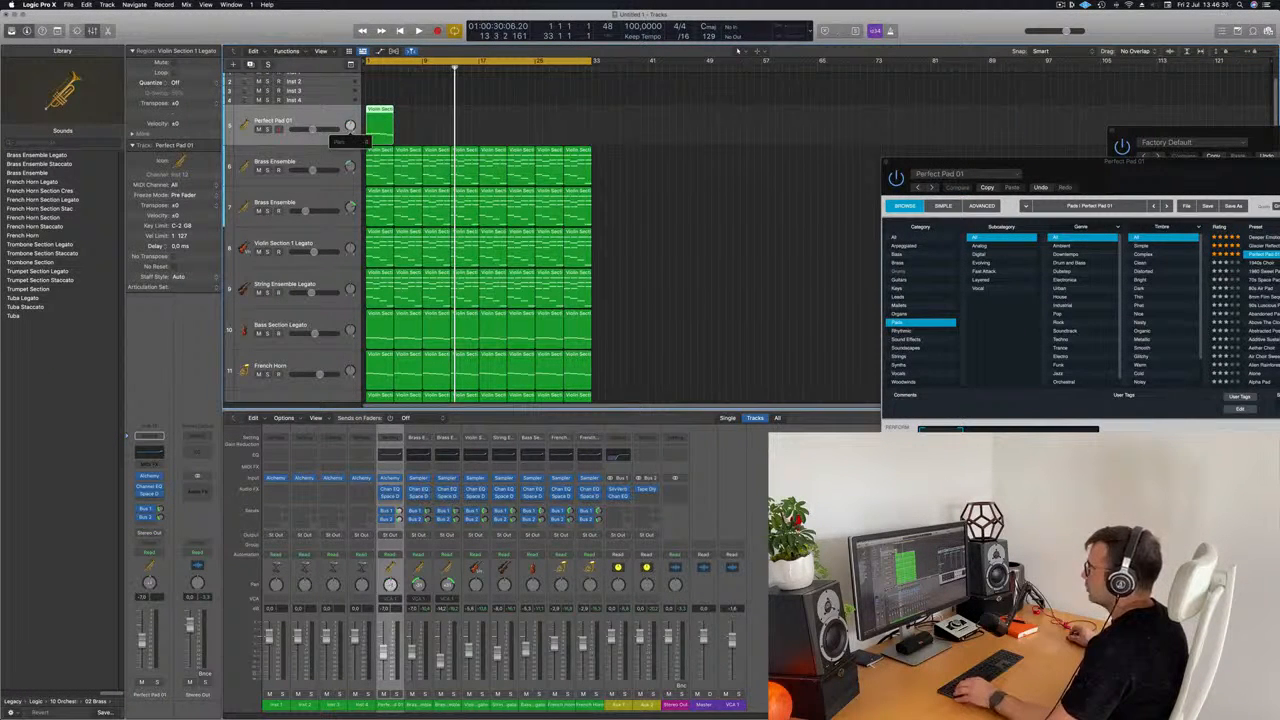
Open the pad track's region in the Piano Roll and solo the Perfect Pad 01 track during playback
{"action": "left_click_drag", "start_coordinate": [1060, 176], "coordinate": [765, 106]}
{"action": "key", "text": "space"}
{"action": "double_click", "coordinate": [386, 112]}
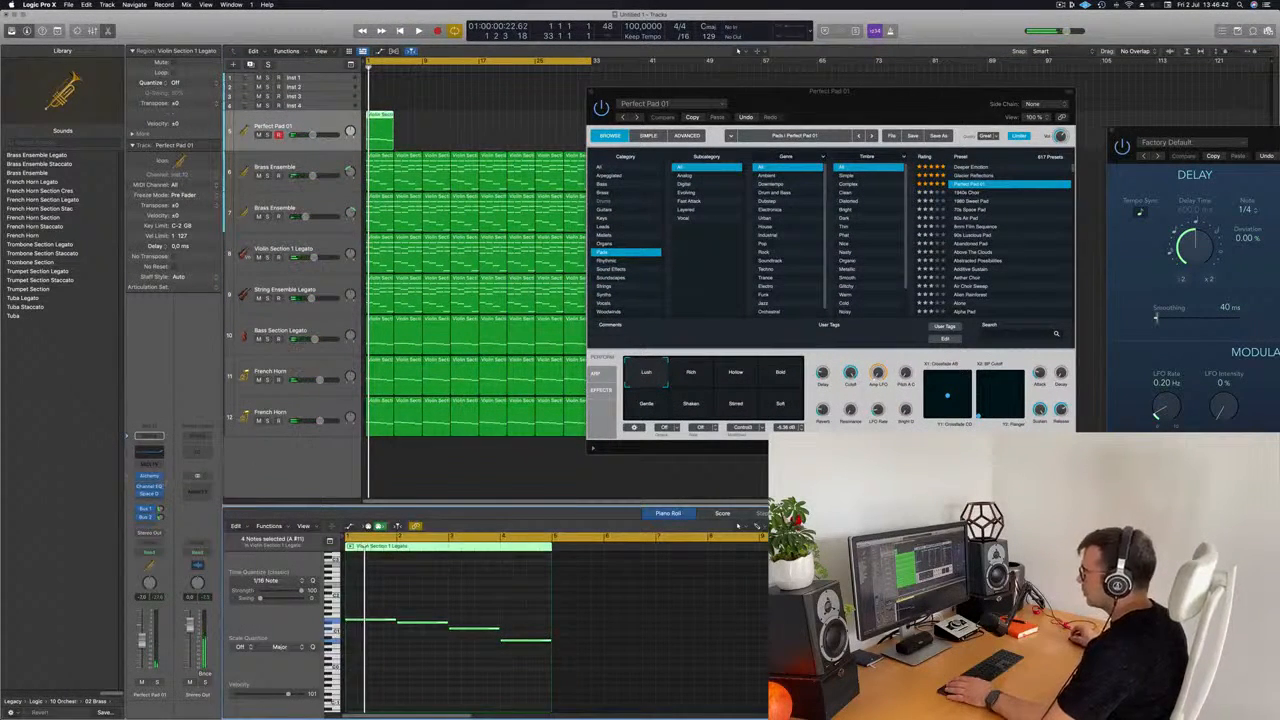
{"action": "key", "text": "space"}
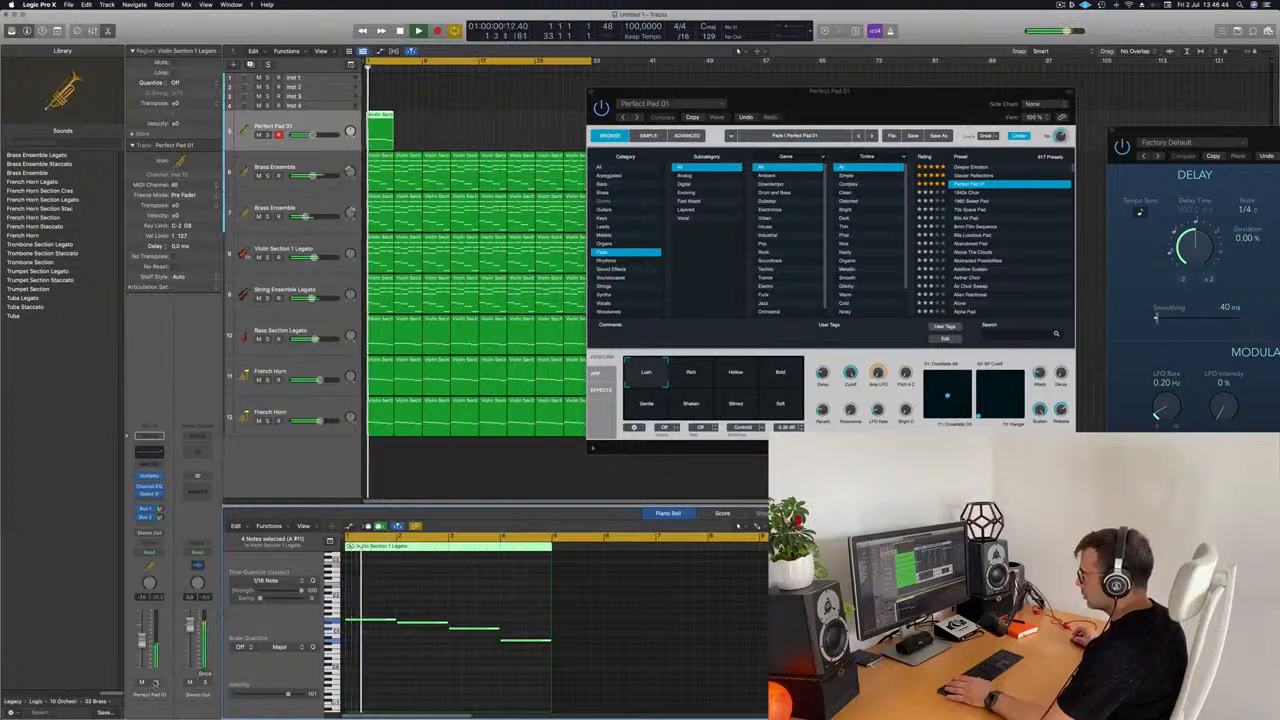
{"action": "key", "text": "s"}
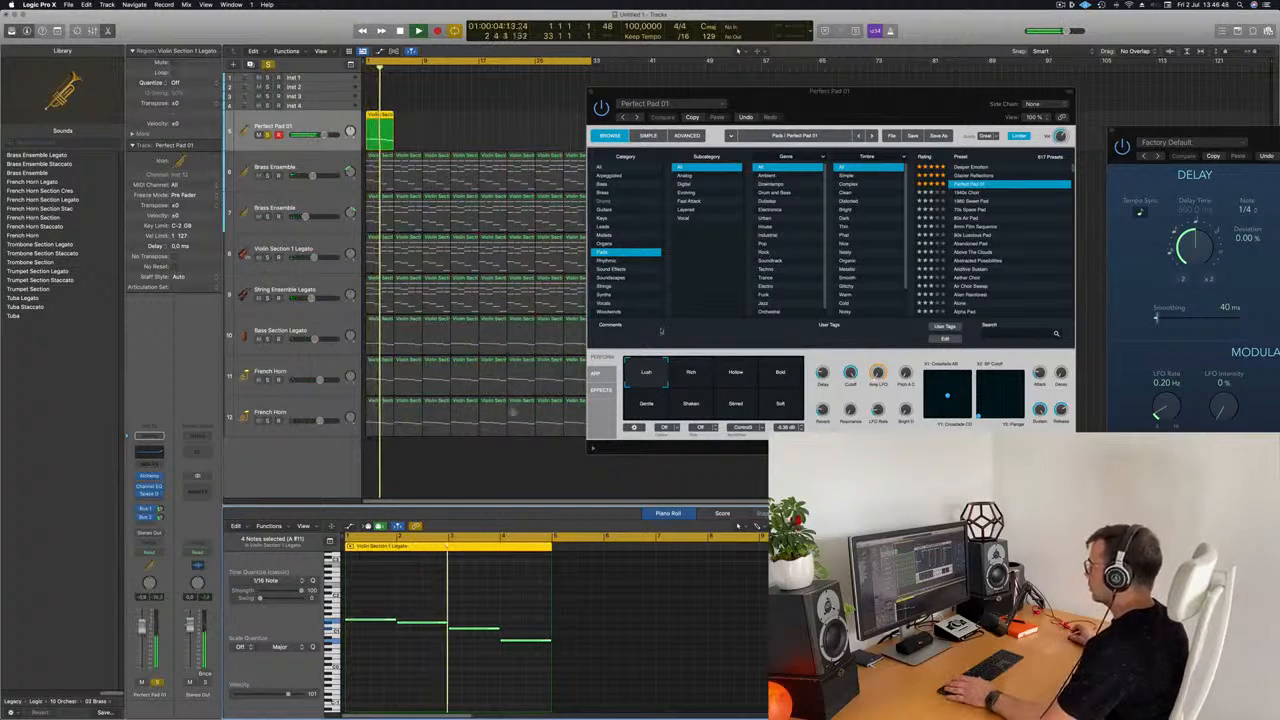
Audition Perfect Pad 01's Rich, Hollow, Bold, Stirred, Soft and Gentle variations during playback and return to Lush
{"action": "left_click", "coordinate": [700, 374]}
{"action": "left_click", "coordinate": [740, 374]}
{"action": "left_click", "coordinate": [780, 374]}
{"action": "left_click", "coordinate": [789, 407]}
{"action": "left_click", "coordinate": [738, 409]}
{"action": "left_click", "coordinate": [776, 407]}
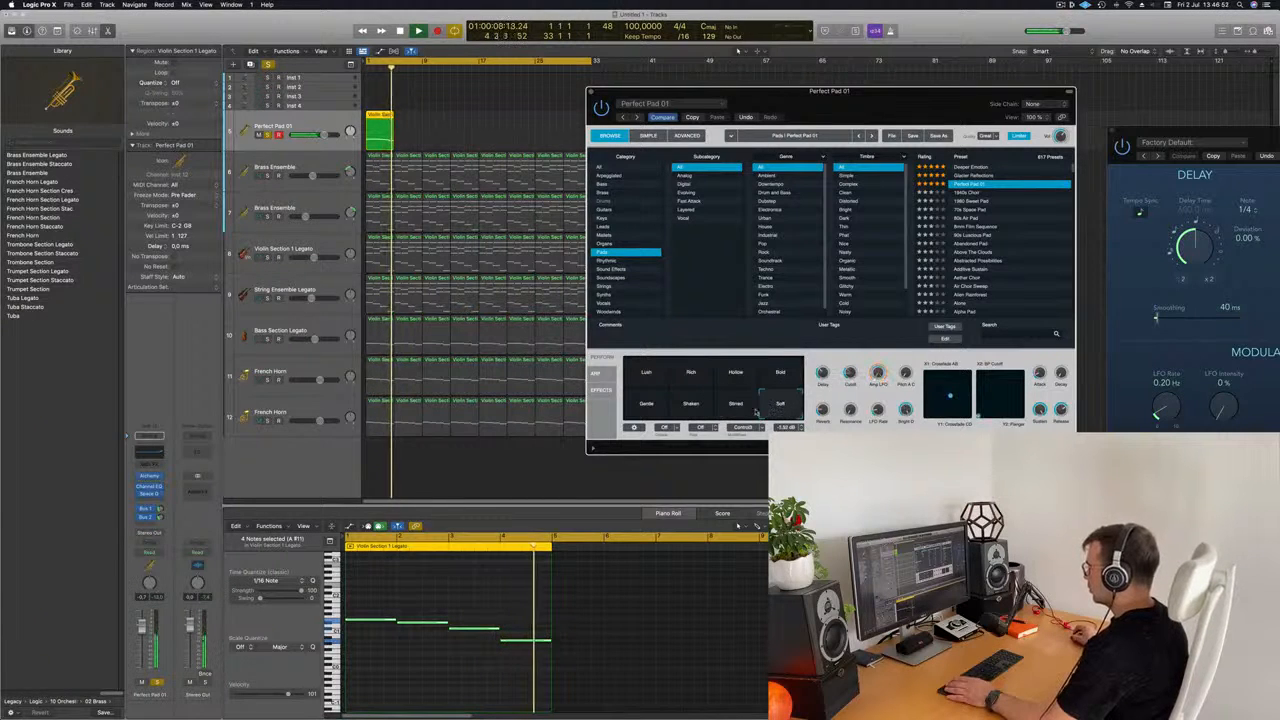
{"action": "left_click", "coordinate": [647, 405]}
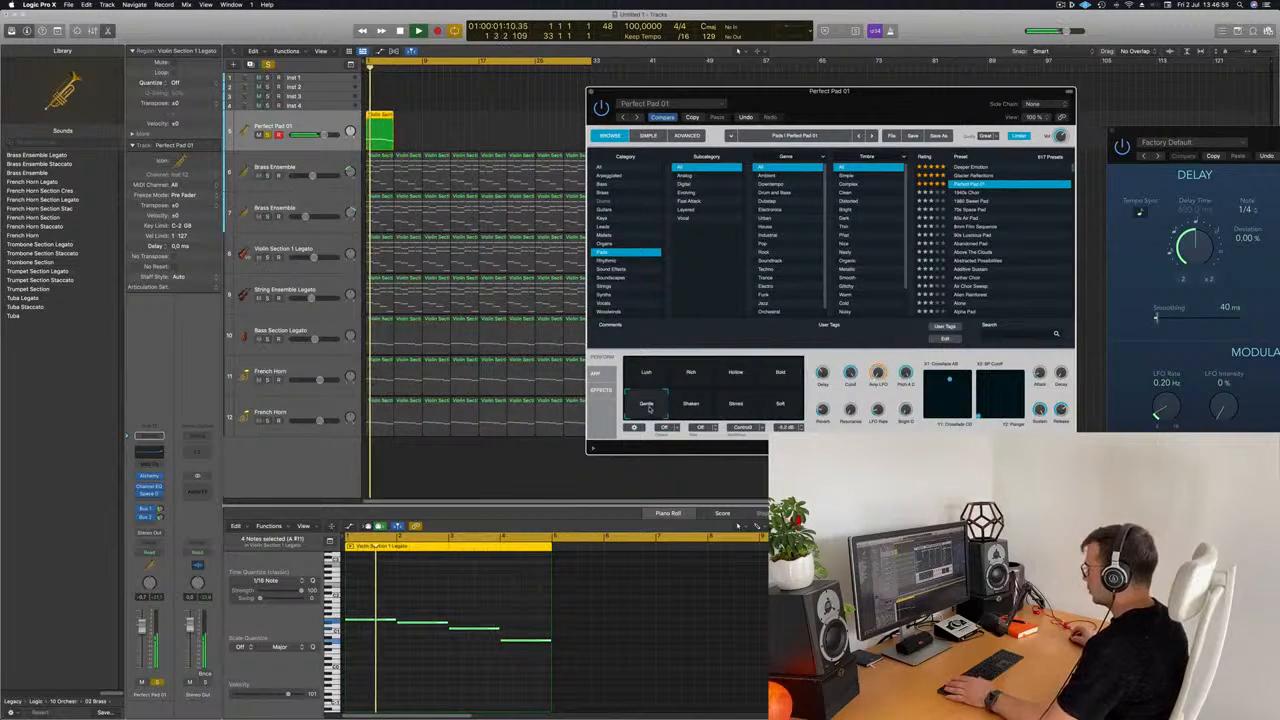
{"action": "left_click", "coordinate": [672, 375]}
{"action": "left_click", "coordinate": [646, 375]}
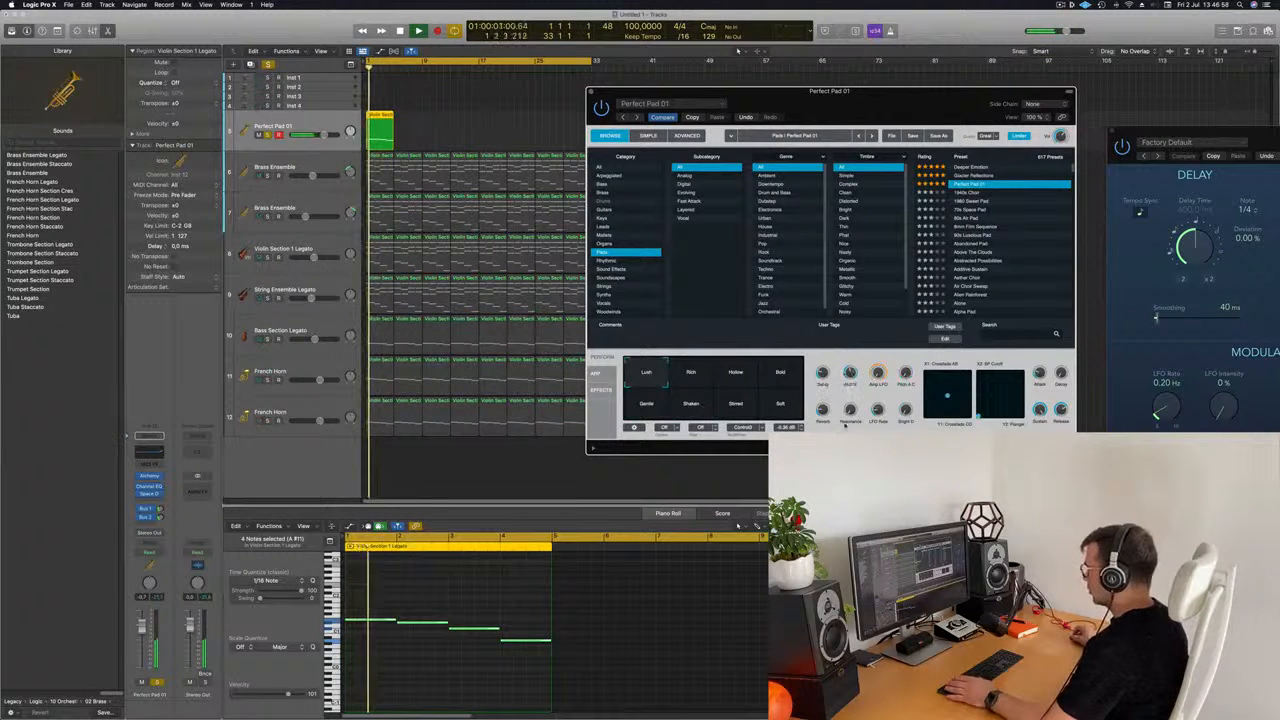
{"action": "left_click_drag", "start_coordinate": [838, 96], "coordinate": [809, 98]}
Transpose the four notes of the pad region up one octave and listen to the result
{"action": "left_click", "coordinate": [408, 671]}
{"action": "key", "text": "alt+shift+Up"}
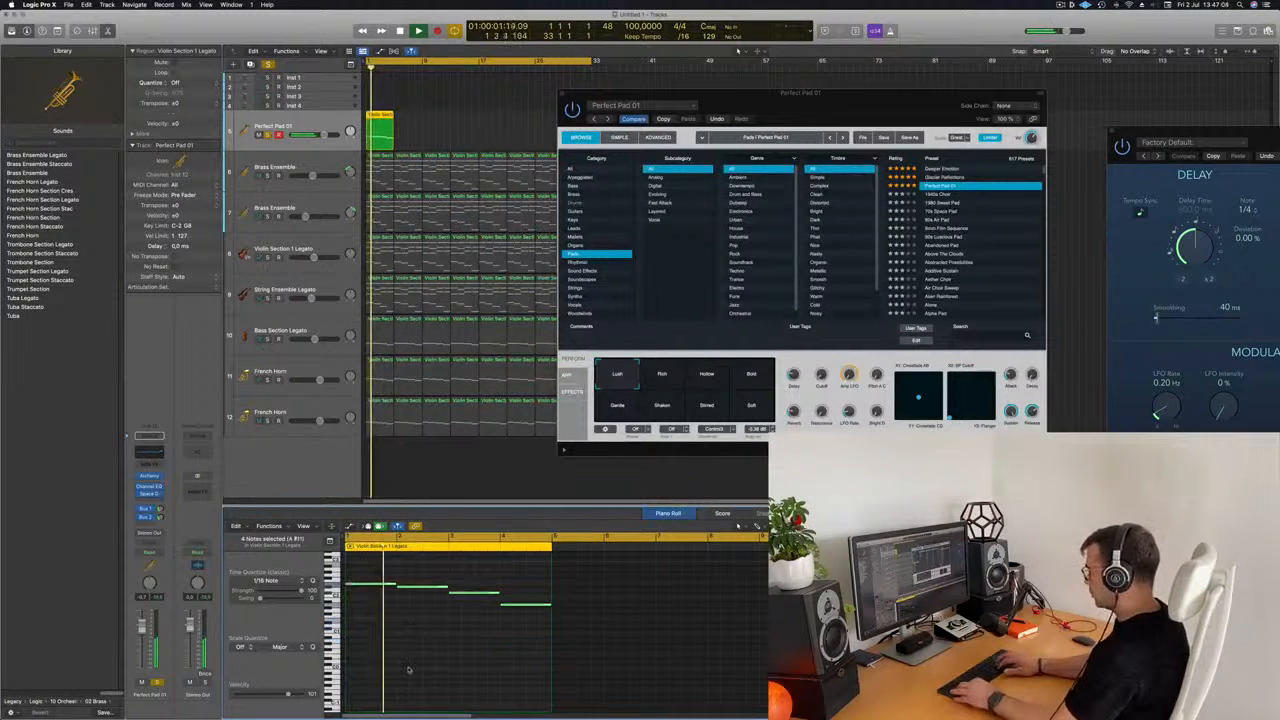
{"action": "key", "text": "space"}
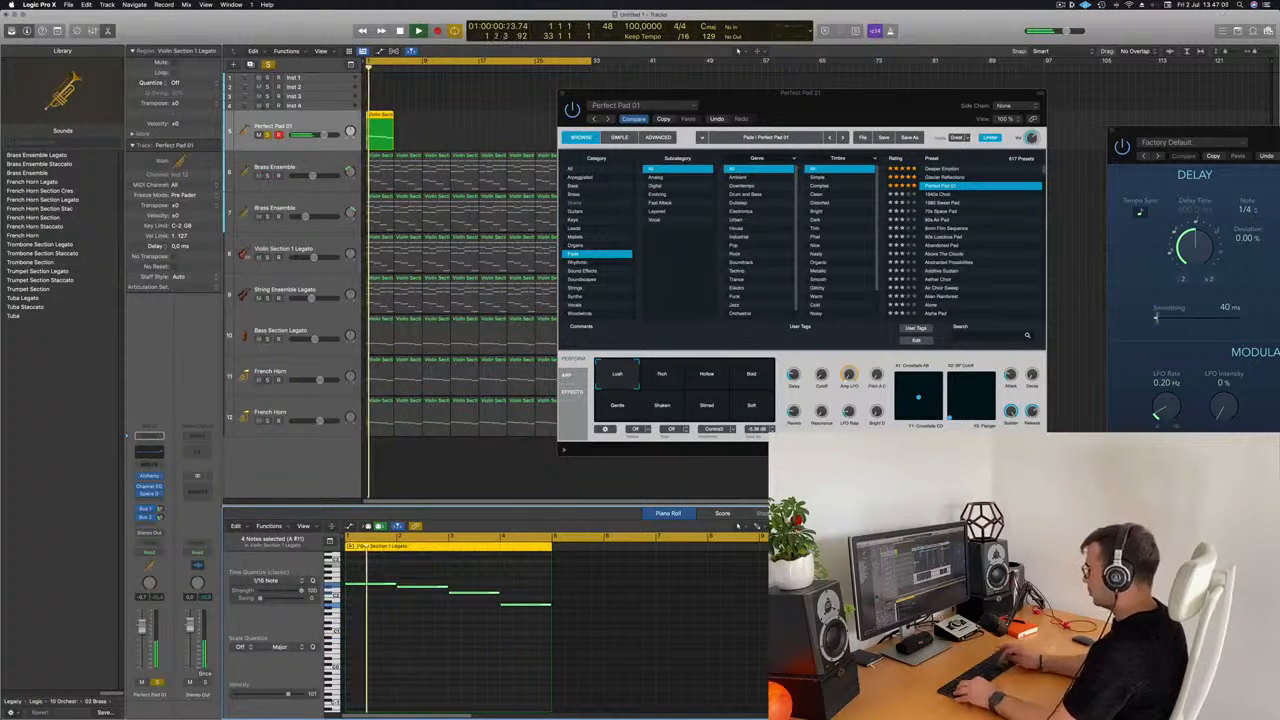
Transpose the four pad notes back down one octave and load Alchemy's Deeper Emotion preset
{"action": "key", "text": "alt+shift+Down"}
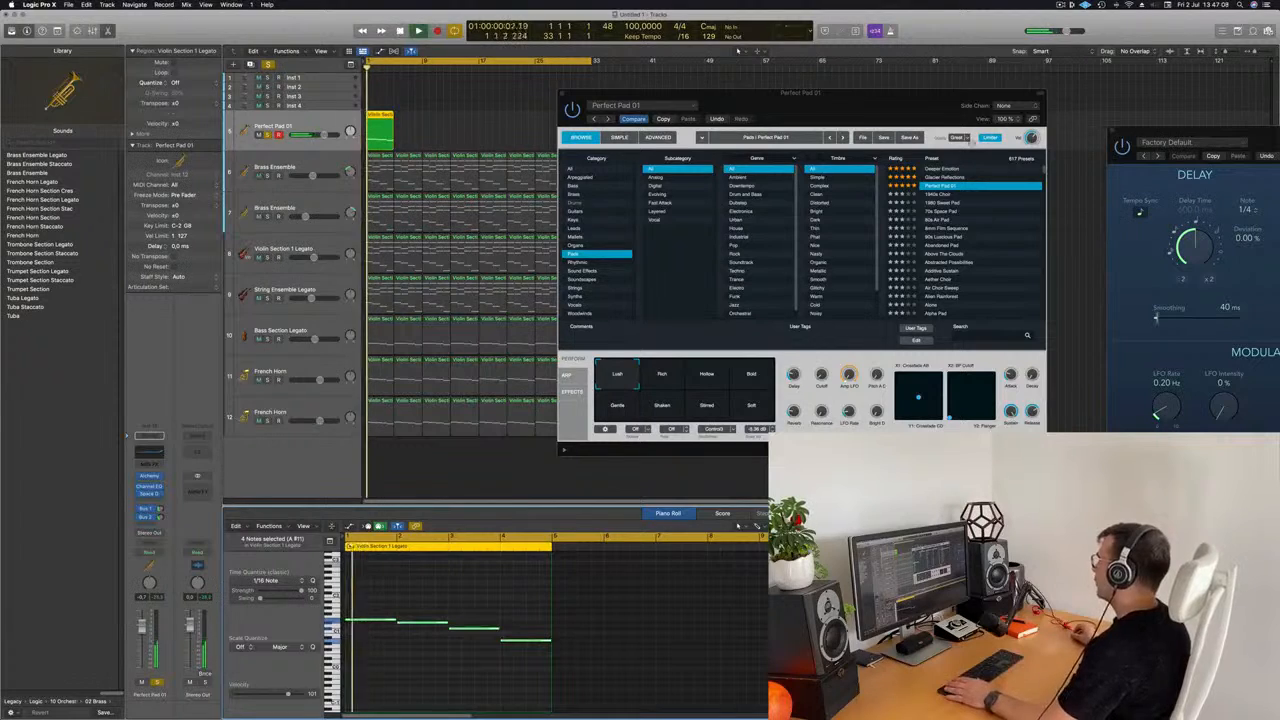
{"action": "left_click", "coordinate": [884, 112]}
{"action": "left_click", "coordinate": [928, 168]}
{"action": "left_click_drag", "start_coordinate": [918, 111], "coordinate": [943, 64]}
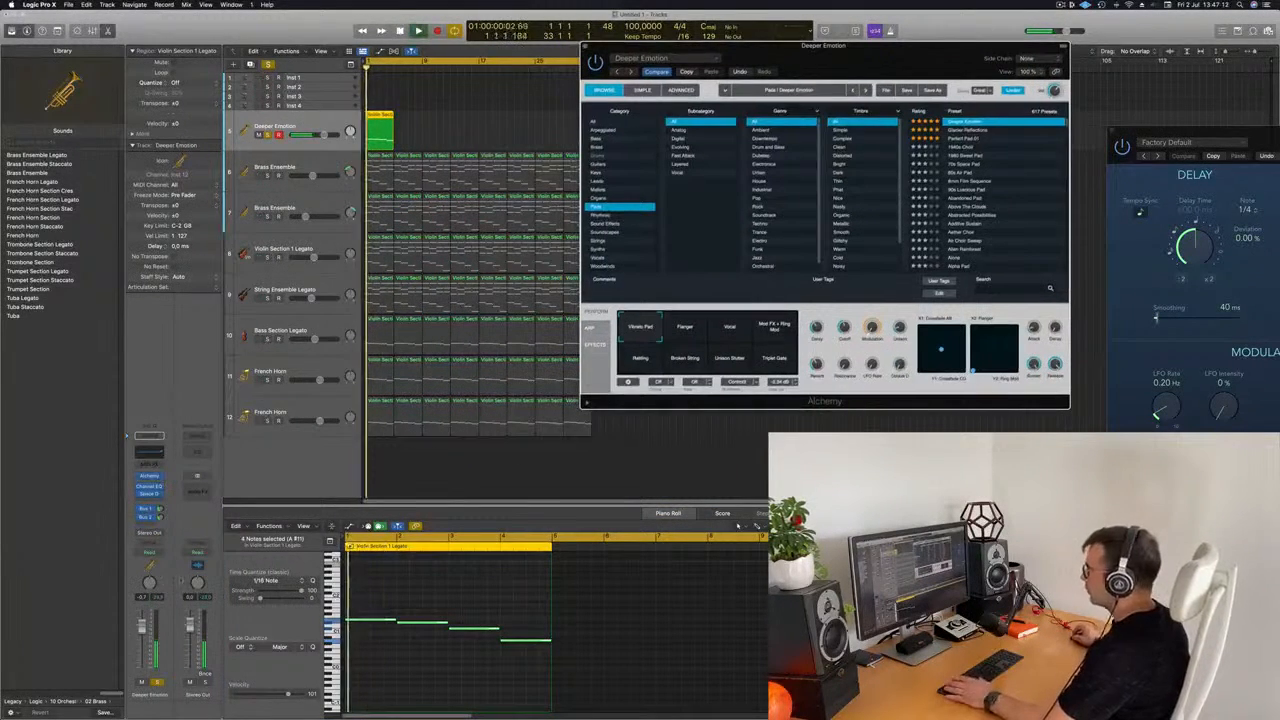
Audition Deeper Emotion's other seven performance variations, from Flanger through Triplet Gate to Rattling, and return to Vibrato Pad
{"action": "left_click", "coordinate": [689, 334]}
{"action": "left_click", "coordinate": [741, 334]}
{"action": "left_click", "coordinate": [768, 333]}
{"action": "left_click", "coordinate": [764, 366]}
{"action": "left_click", "coordinate": [729, 360]}
{"action": "left_click", "coordinate": [685, 360]}
{"action": "left_click", "coordinate": [640, 360]}
{"action": "left_click", "coordinate": [636, 332]}
{"action": "key", "text": "Return"}
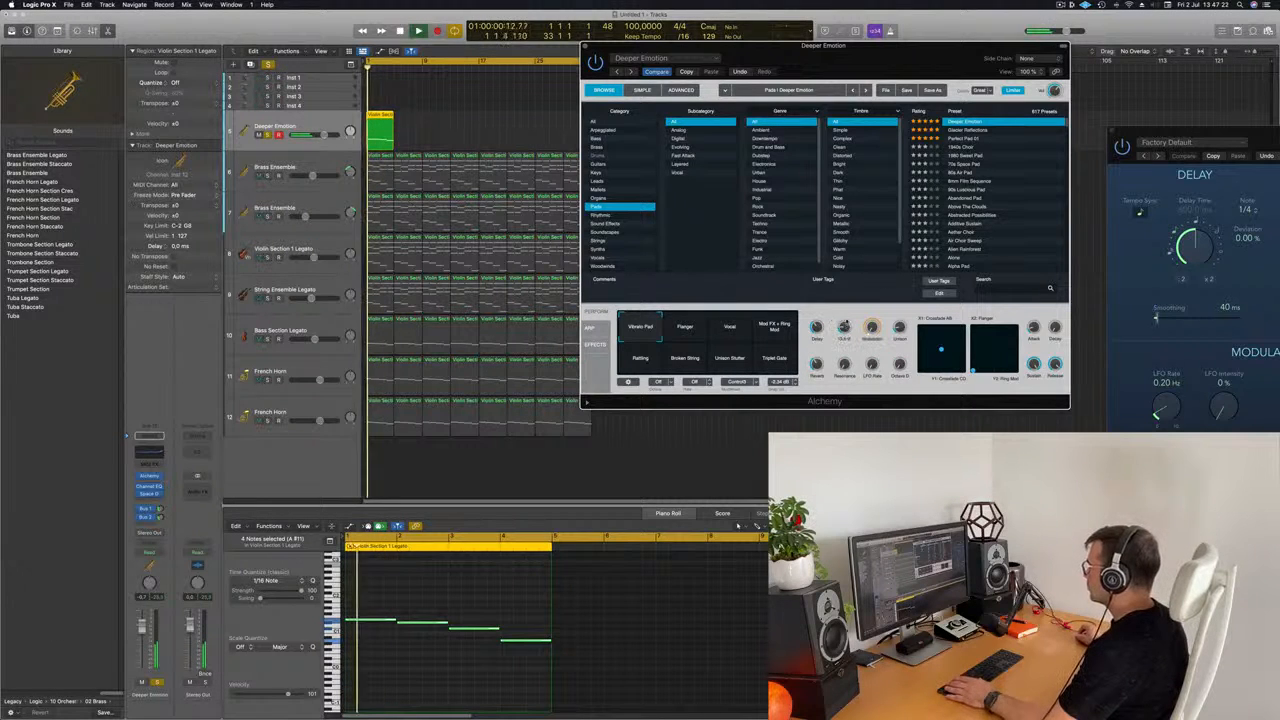
Unsolo the Deeper Emotion track and play it together with the full arrangement
{"action": "left_click", "coordinate": [738, 525]}
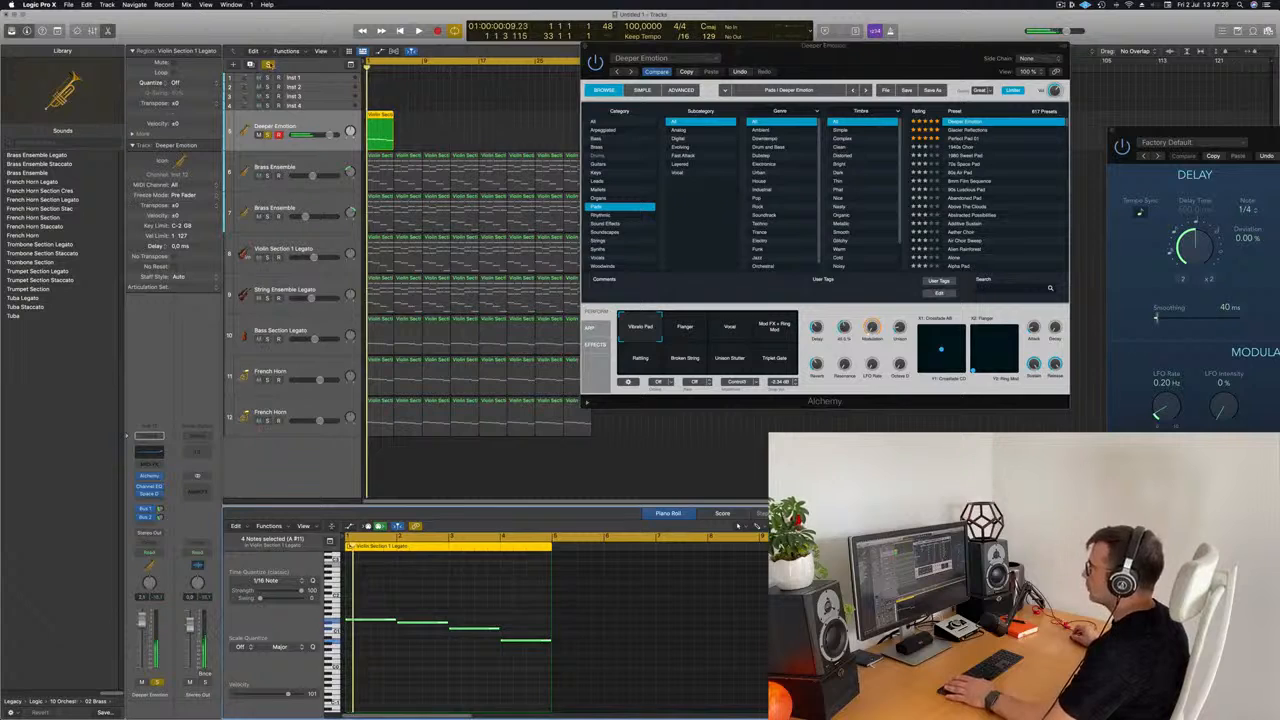
{"action": "key", "text": "s"}
{"action": "left_click_drag", "start_coordinate": [786, 59], "coordinate": [669, 70]}
{"action": "left_click", "coordinate": [157, 683]}
{"action": "left_click", "coordinate": [157, 683]}
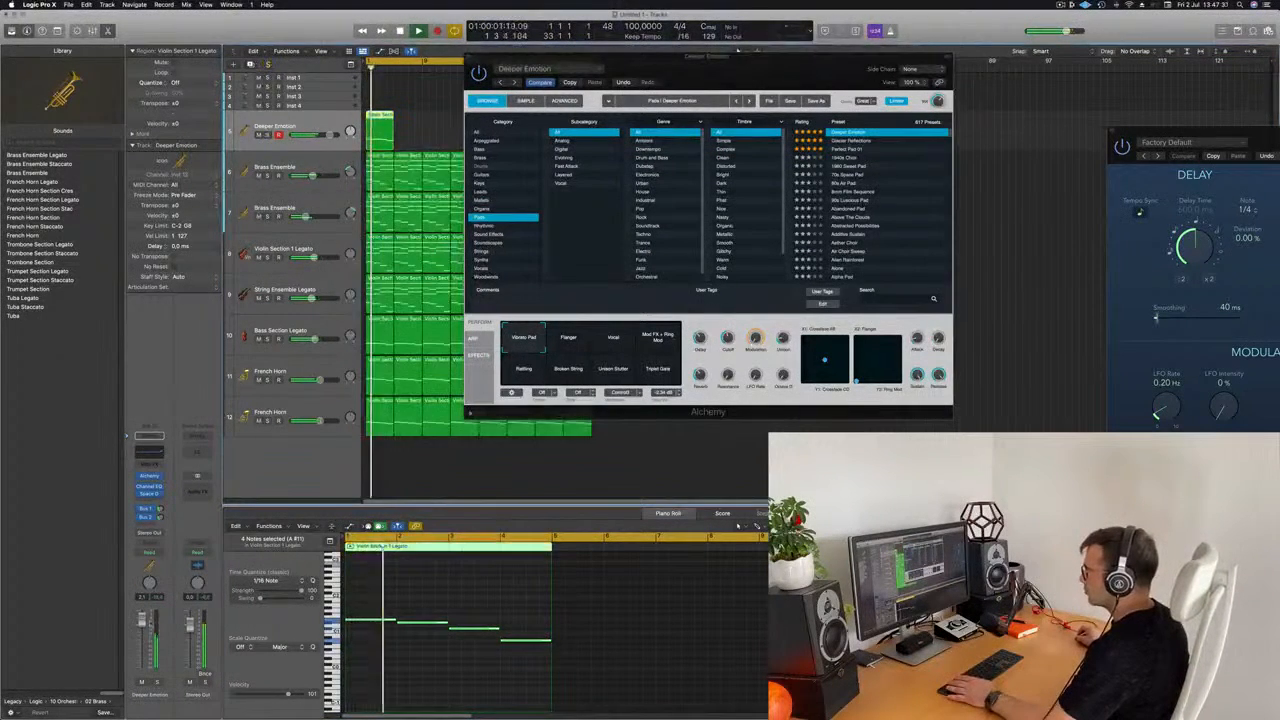
Boost the low shelf of the Deeper Emotion track's Channel EQ by 4.9 dB at 90.5 Hz and close the EQ
{"action": "left_click", "coordinate": [146, 456]}
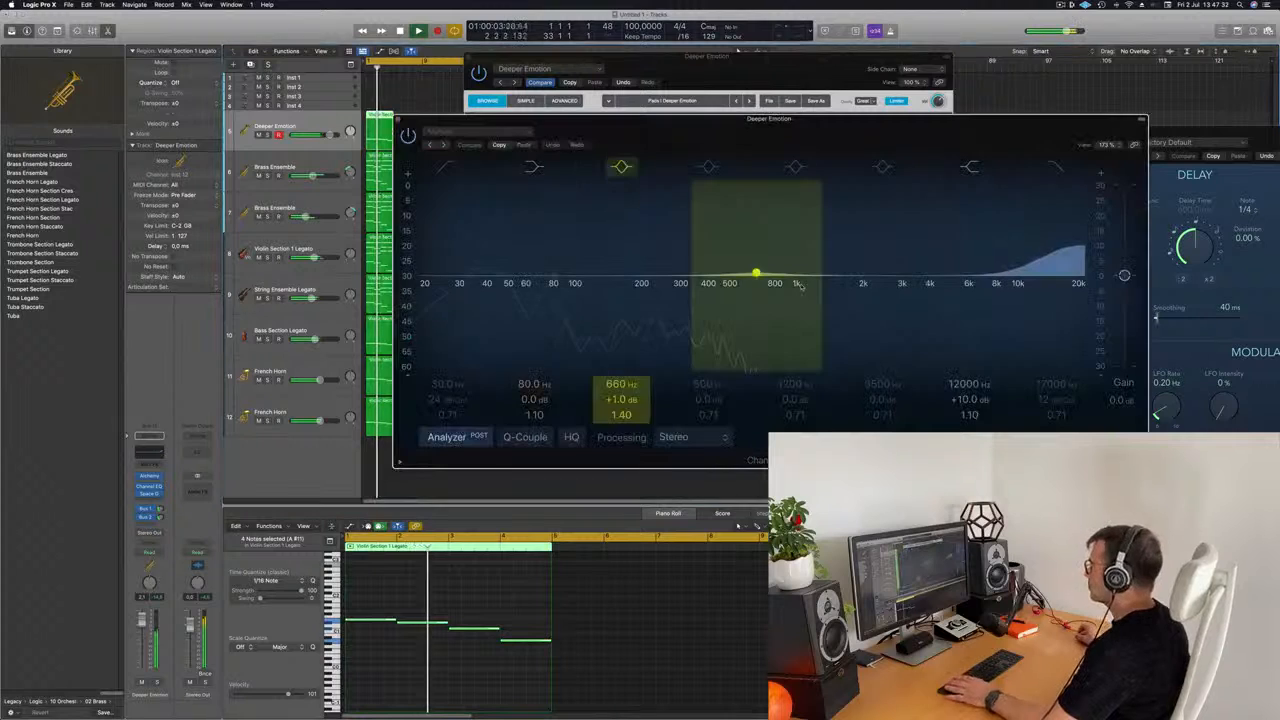
{"action": "left_click_drag", "start_coordinate": [533, 398], "coordinate": [535, 378]}
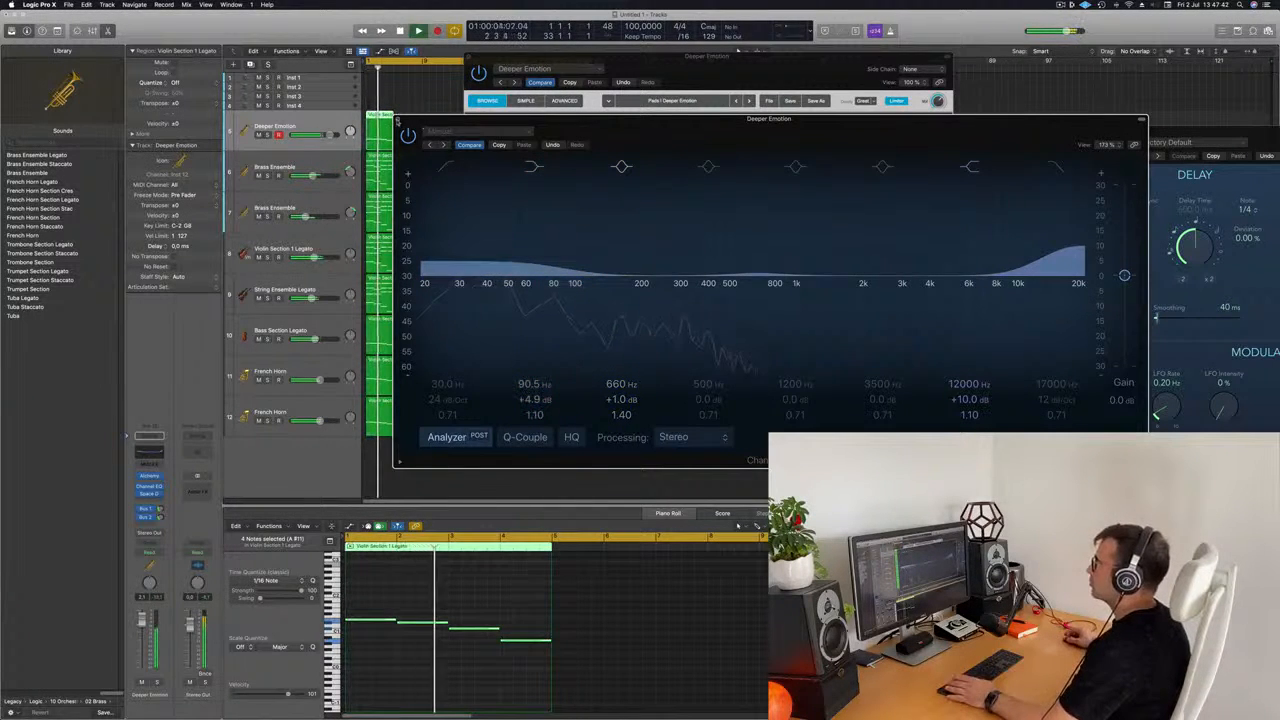
{"action": "left_click", "coordinate": [398, 119]}
Repeat the Deeper Emotion region until the pad fills the arrangement up to bar 33, and close the Alchemy window
{"action": "left_click_drag", "start_coordinate": [530, 57], "coordinate": [919, 129]}
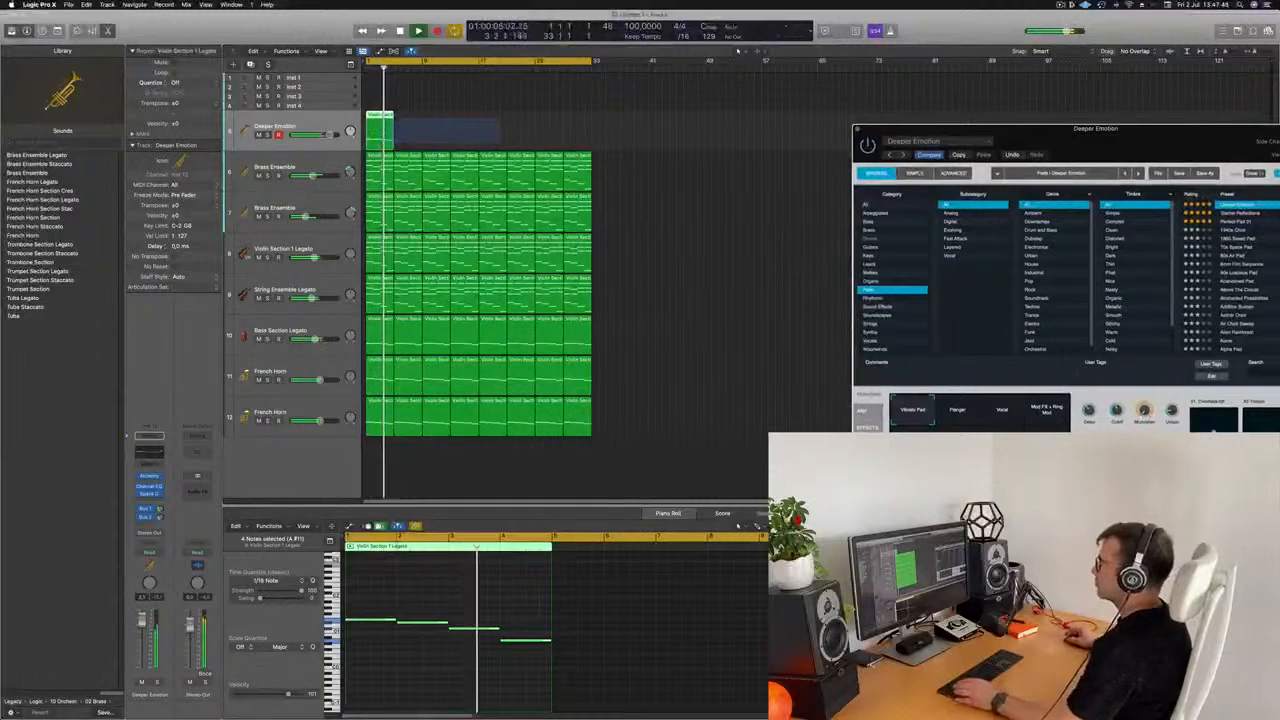
{"action": "key", "text": "super+r"}
{"action": "key", "text": "super+r"}
{"action": "key", "text": "super+r"}
{"action": "key", "text": "super+r"}
{"action": "key", "text": "super+r"}
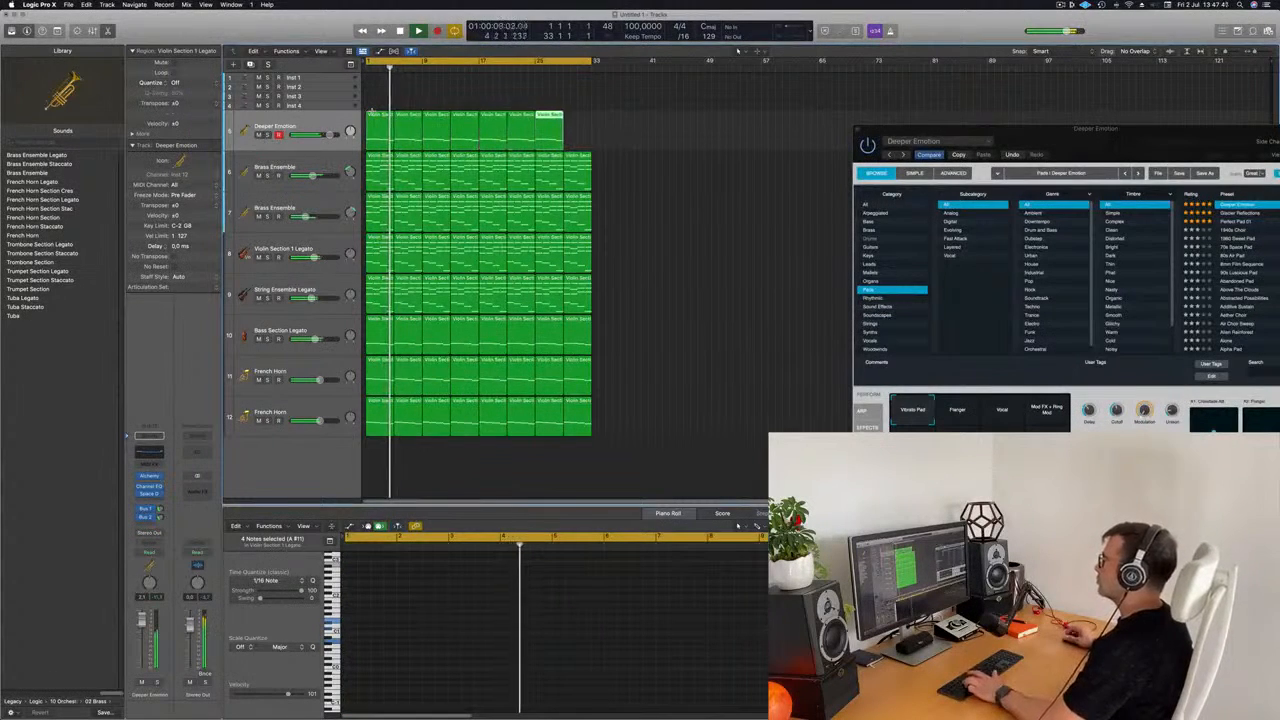
{"action": "left_click_drag", "start_coordinate": [1118, 128], "coordinate": [605, 158]}
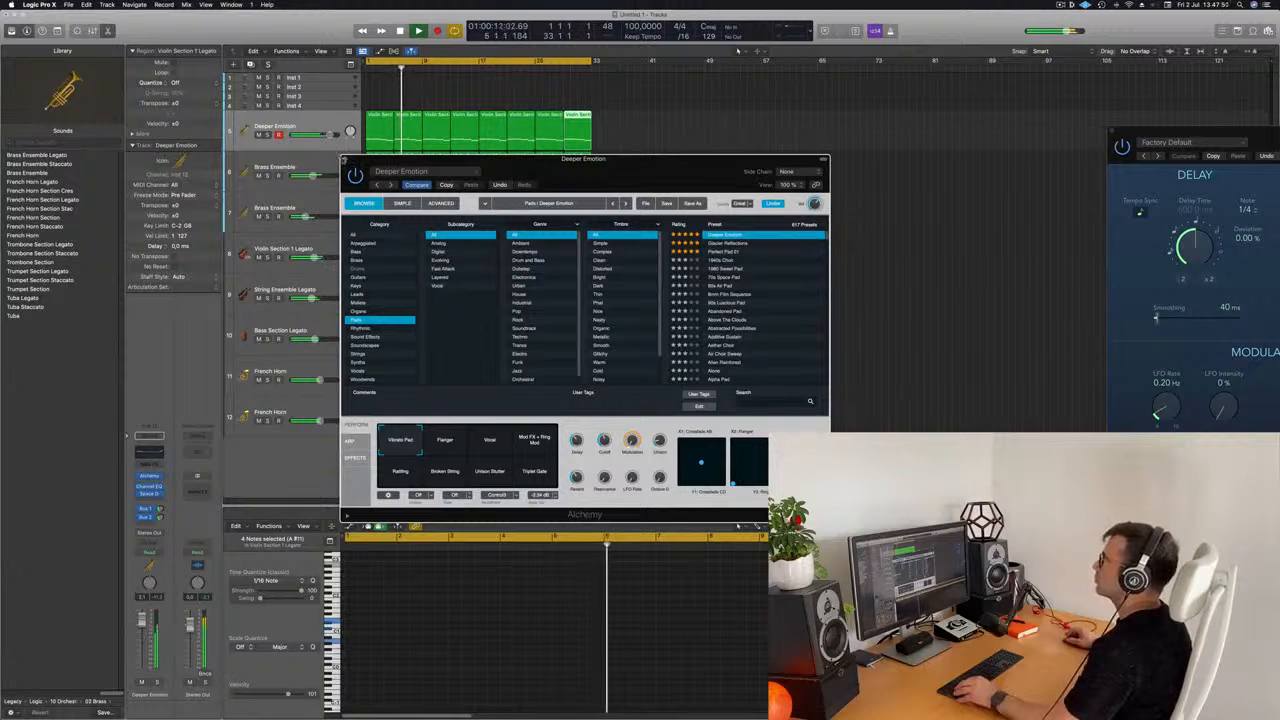
{"action": "key", "text": "super+w"}
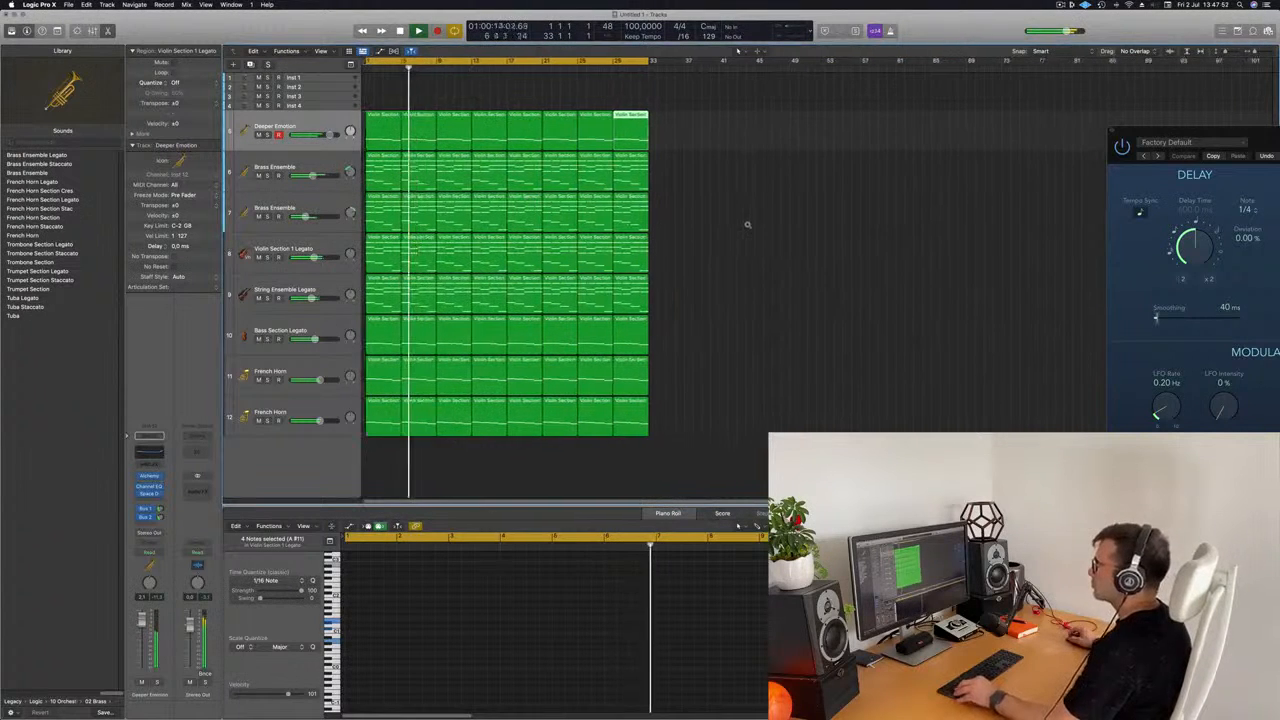
Duplicate the Brass Ensemble track below Deeper Emotion without its regions and move the new track above Deeper Emotion
{"action": "left_click", "coordinate": [307, 127]}
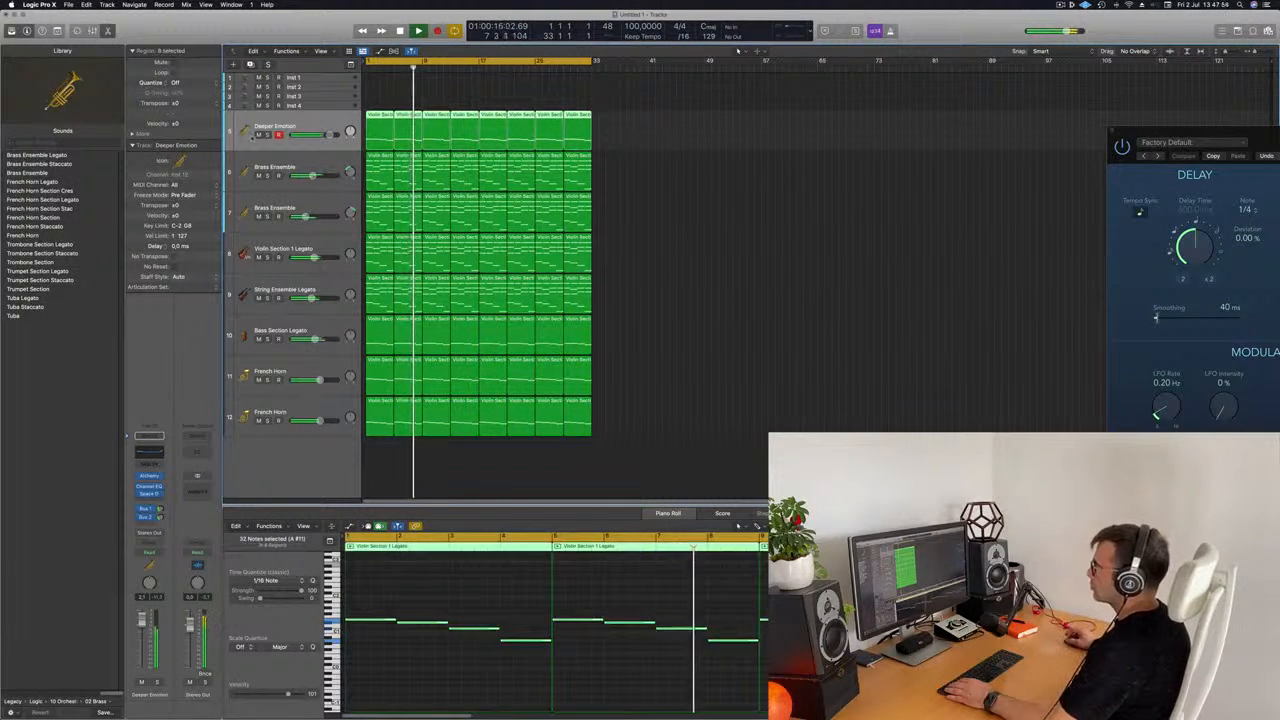
{"action": "key", "text": "ctrl+s"}
{"action": "key", "text": "ctrl+s"}
{"action": "key", "text": "Return"}
{"action": "key", "text": "Down"}
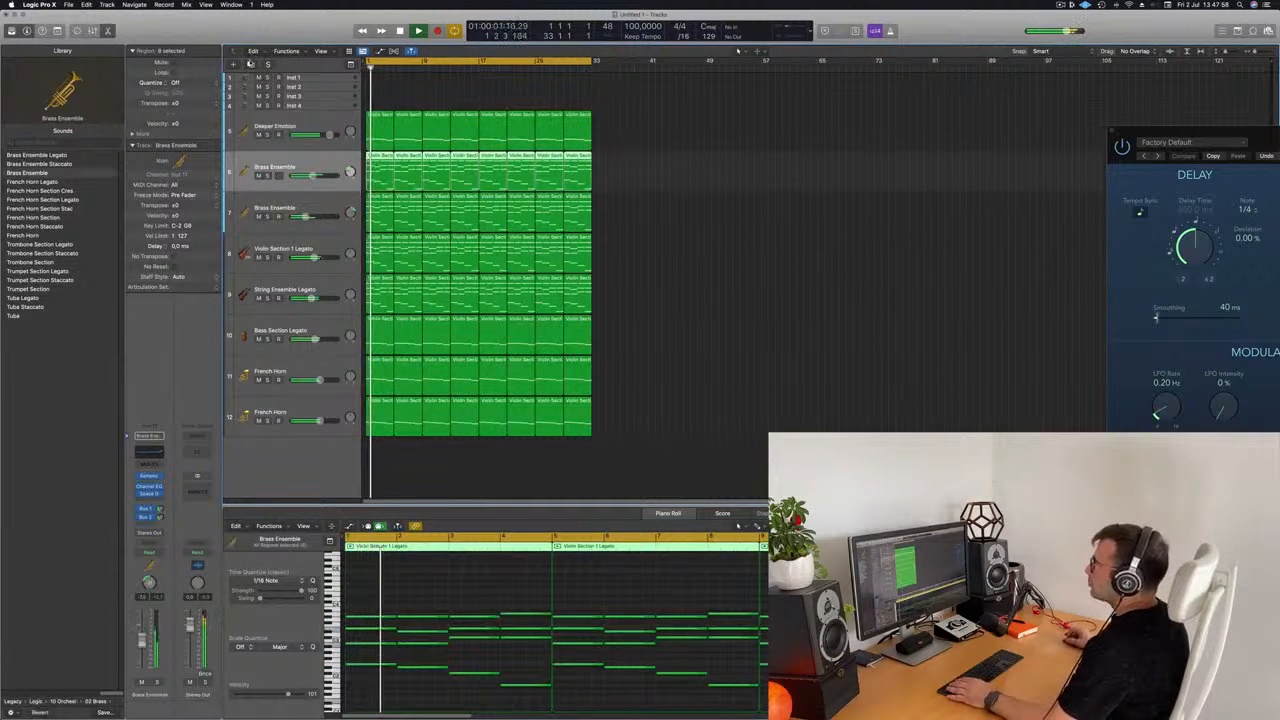
{"action": "key", "text": "super+d"}
{"action": "left_click_drag", "start_coordinate": [312, 200], "coordinate": [320, 100]}
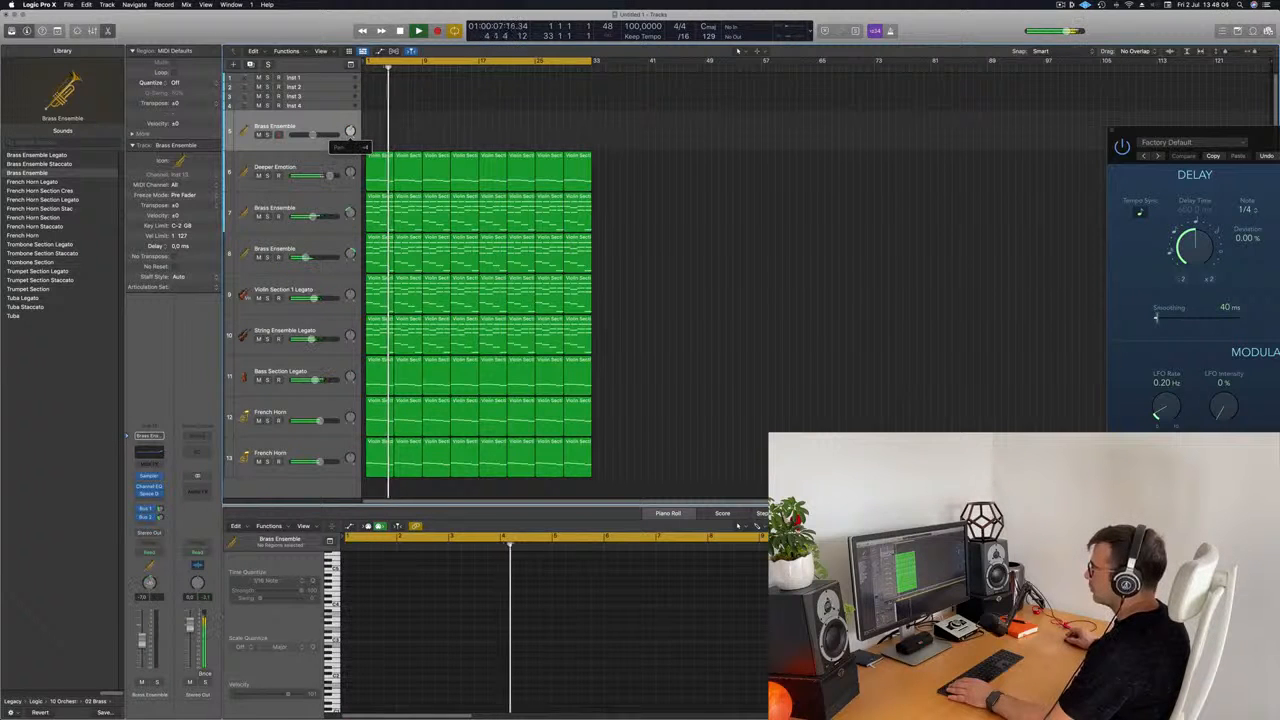
Copy the first region of the Brass Ensemble below Deeper Emotion to the start of the new Brass Ensemble track
{"action": "key", "text": "Return"}
{"action": "left_click", "coordinate": [375, 200]}
{"action": "left_click_drag", "start_coordinate": [372, 206], "coordinate": [380, 130]}
Select all sixteen chord notes of the copied region in the Piano Roll and shorten them into brief stabs
{"action": "scroll", "coordinate": [406, 585], "scroll_direction": "down", "scroll_amount": 2}
{"action": "left_click_drag", "start_coordinate": [378, 586], "coordinate": [533, 697]}
{"action": "key", "text": "space"}
{"action": "left_click_drag", "start_coordinate": [548, 617], "coordinate": [508, 618]}
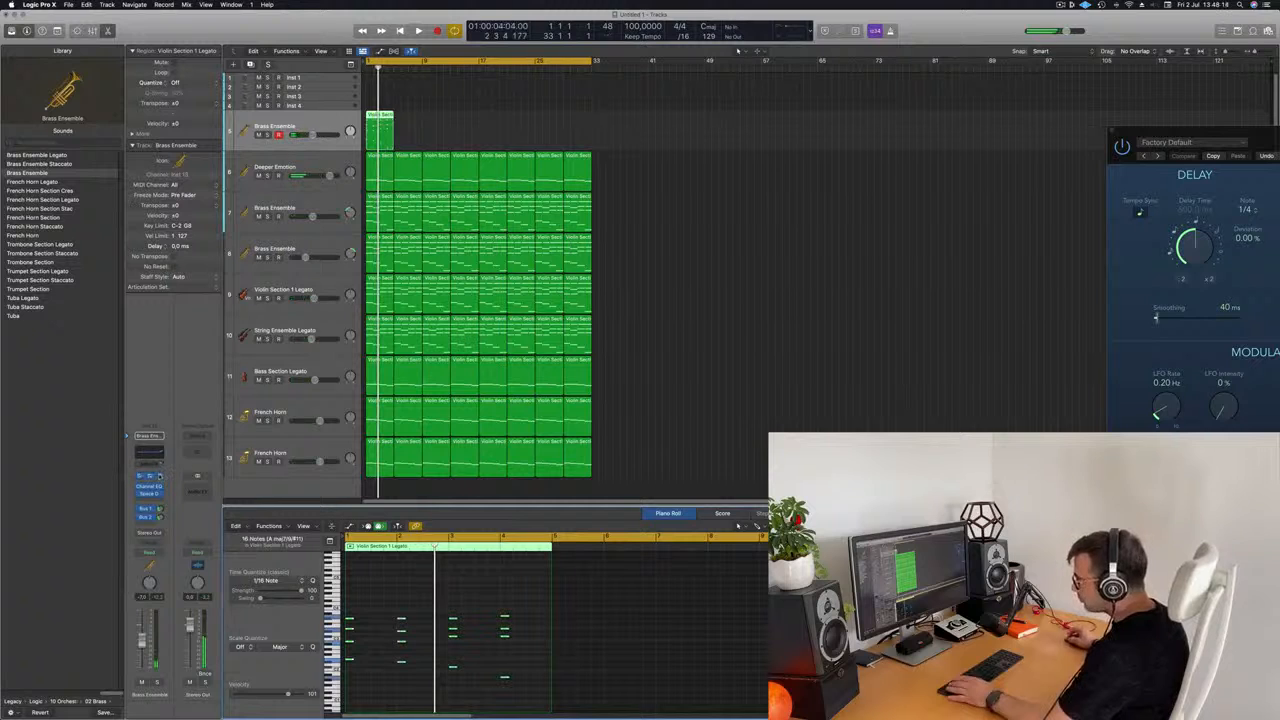
Replace the new track's sampler instrument with a stereo Retro Synth and load its Bright Strings preset
{"action": "left_click", "coordinate": [148, 436]}
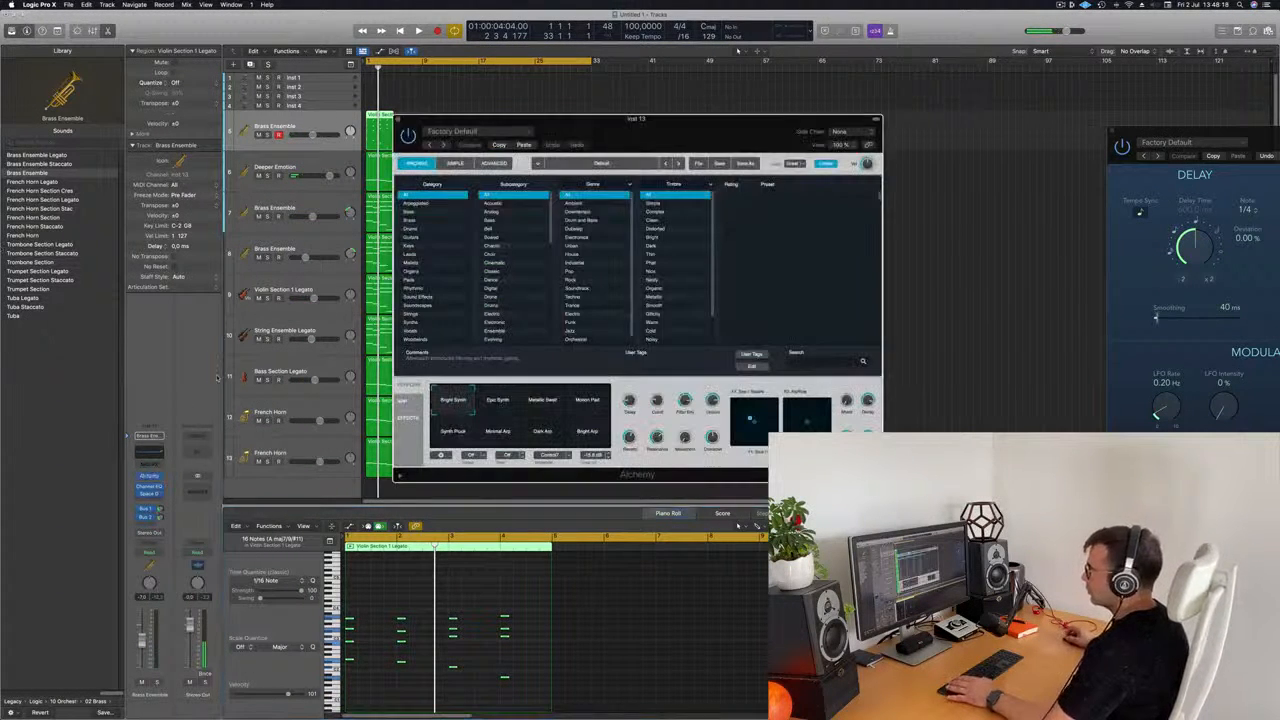
{"action": "left_click", "coordinate": [150, 437]}
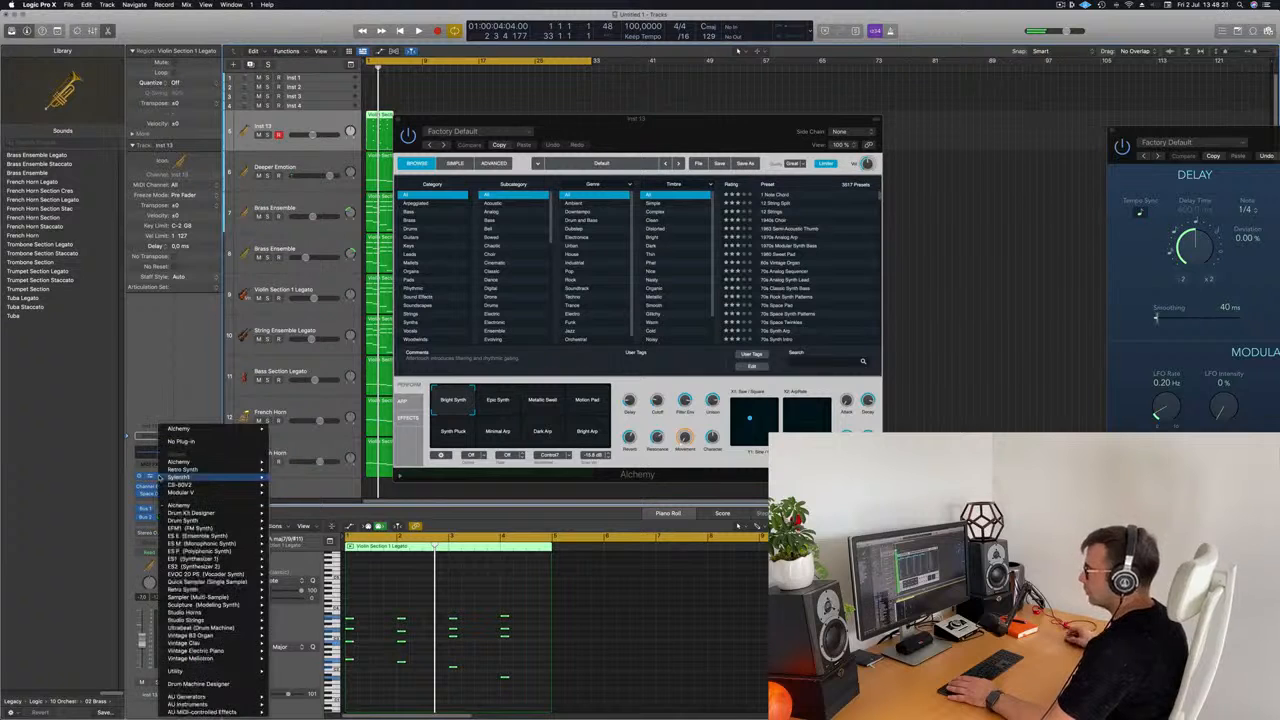
{"action": "mouse_move", "coordinate": [198, 475]}
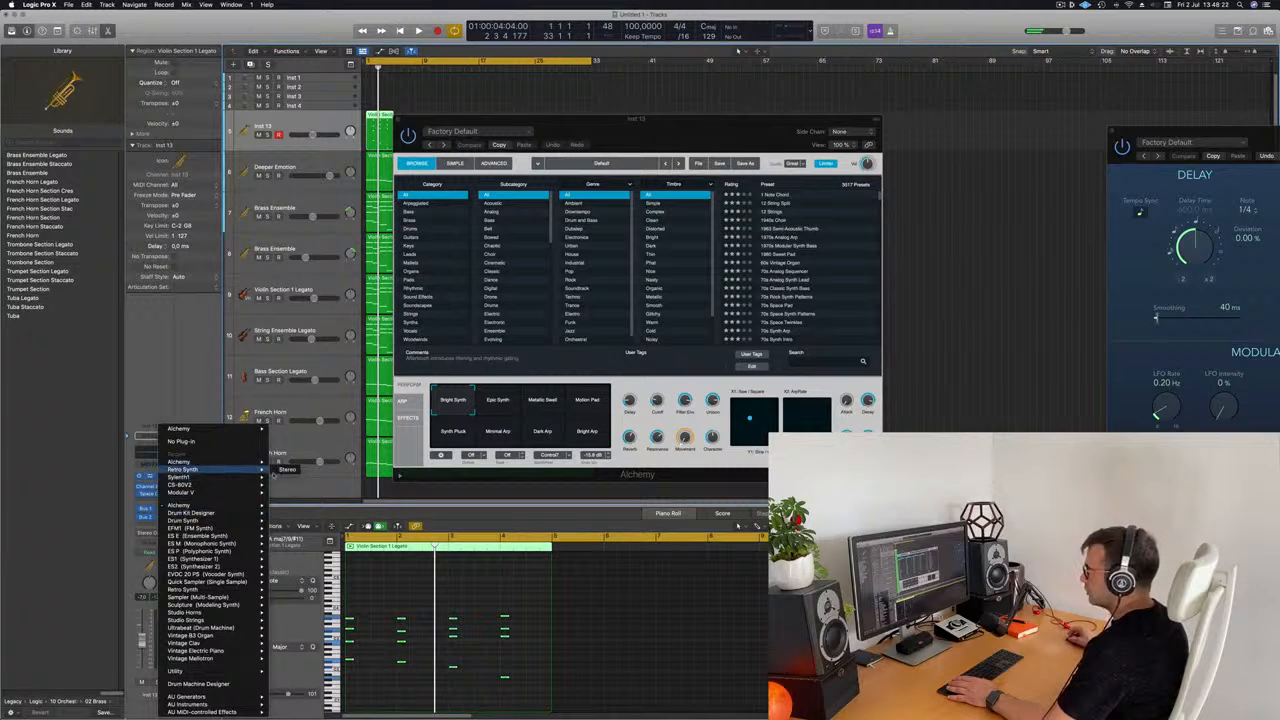
{"action": "left_click", "coordinate": [286, 469]}
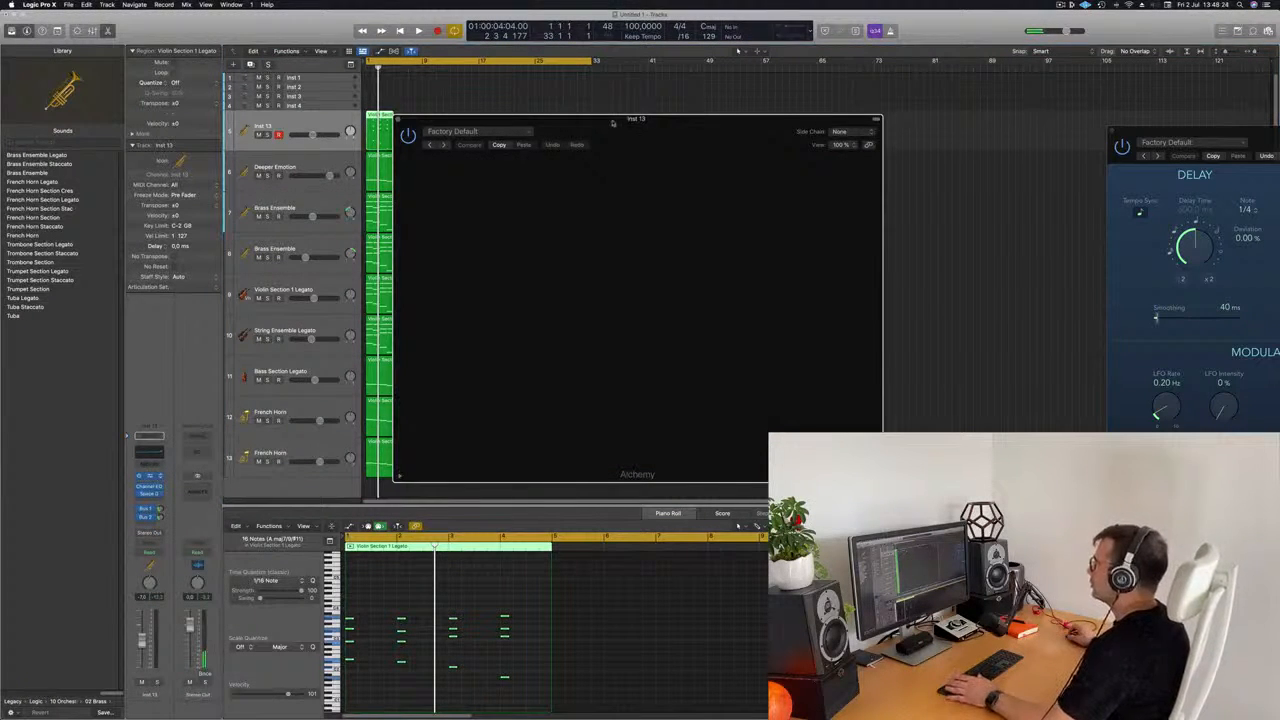
{"action": "left_click_drag", "start_coordinate": [606, 124], "coordinate": [746, 108]}
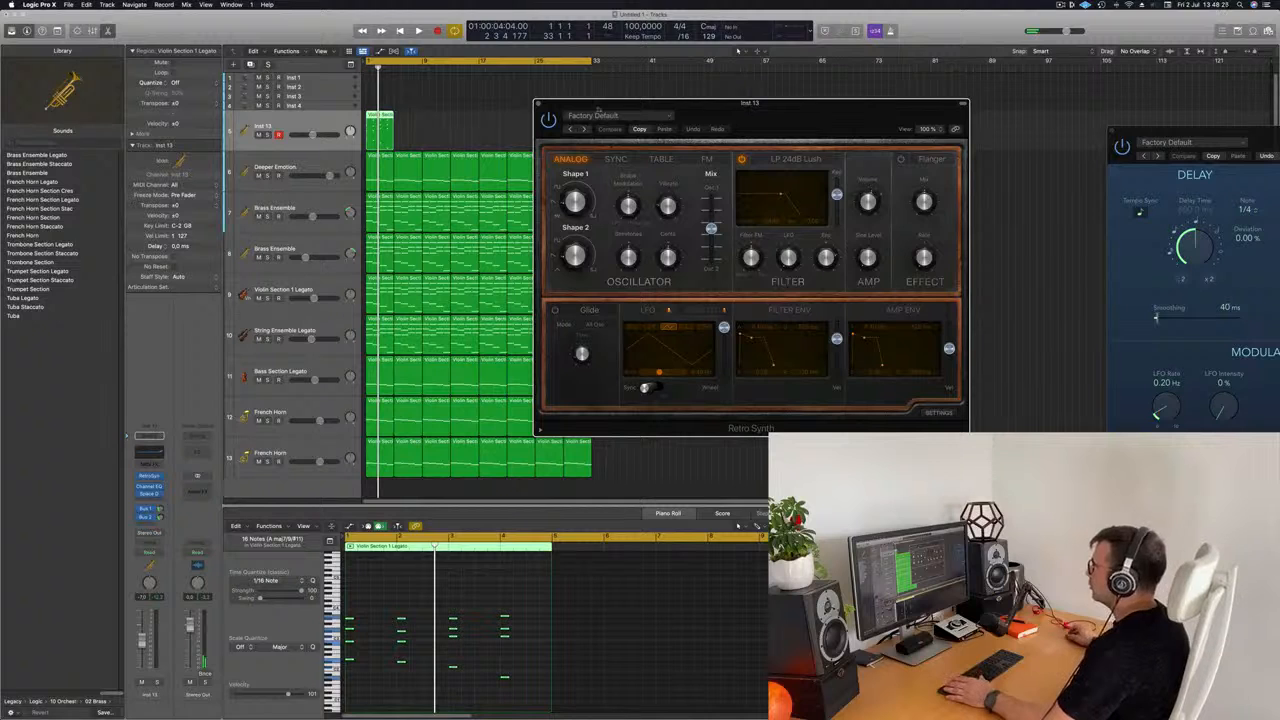
{"action": "left_click", "coordinate": [615, 115]}
{"action": "mouse_move", "coordinate": [624, 323]}
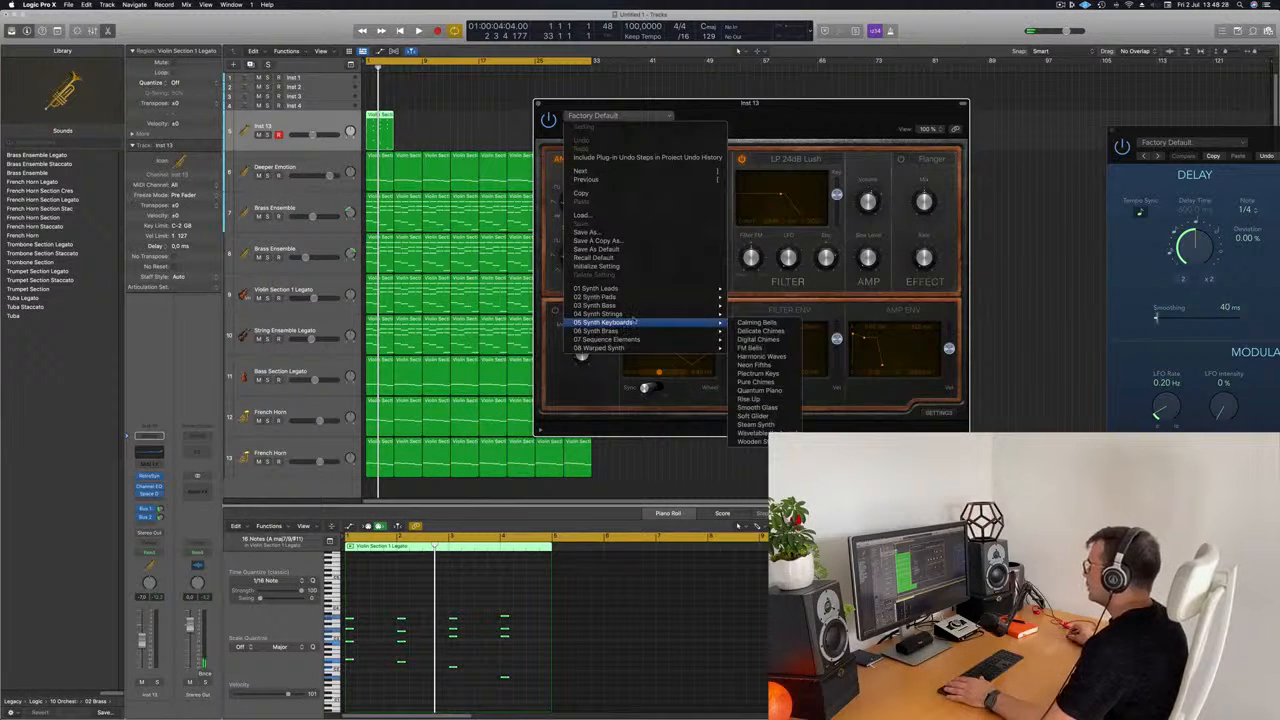
{"action": "left_click", "coordinate": [750, 314]}
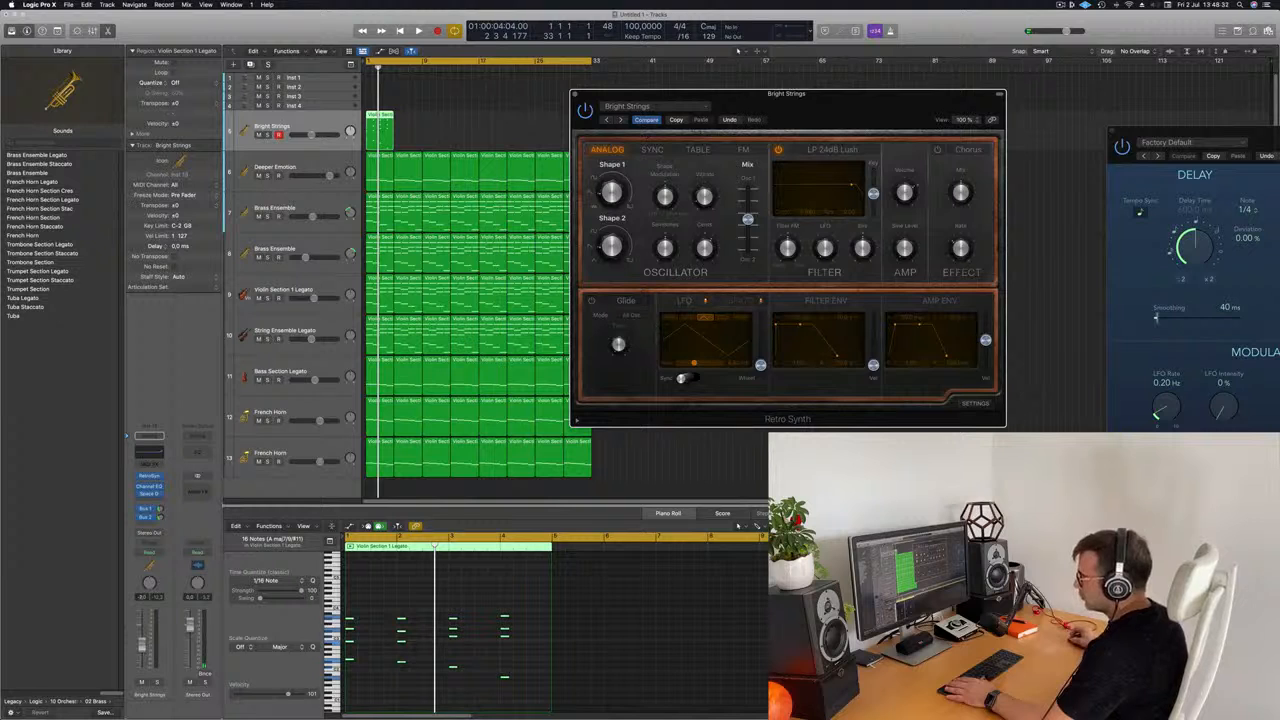
Play the arrangement from the start and adjust the Bright Strings track's Bus 1 send level
{"action": "key", "text": "Return"}
{"action": "key", "text": "space"}
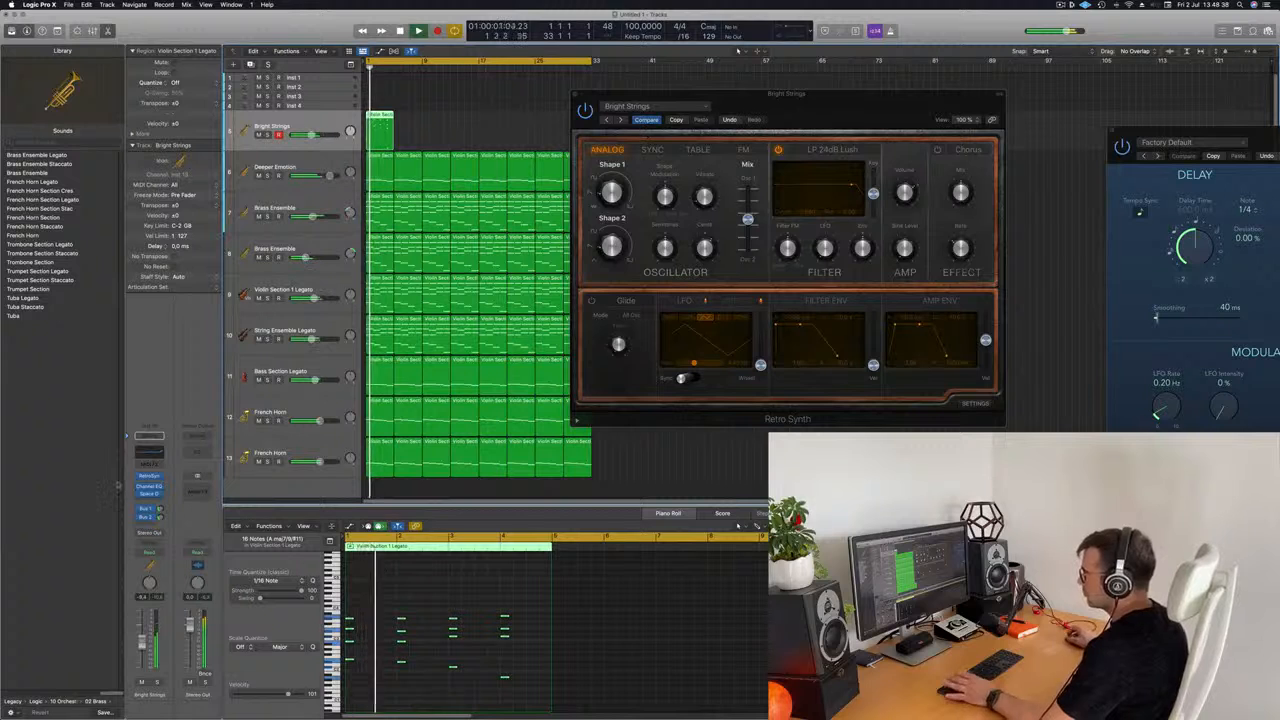
{"action": "left_click", "coordinate": [160, 509]}
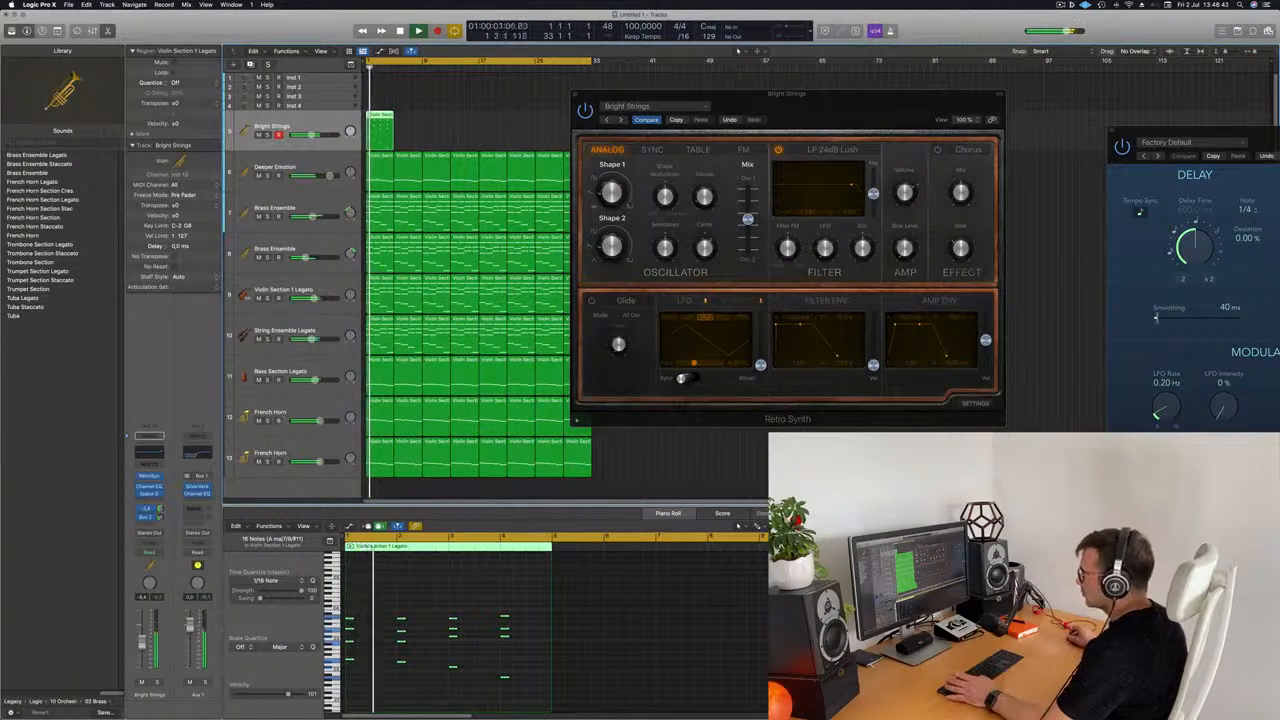
Audition the Retro Synth presets Detuned Strings, Eerie Strings and Retro Strings, hearing Retro Strings both soloed and in the full mix
{"action": "left_click_drag", "start_coordinate": [862, 98], "coordinate": [892, 74]}
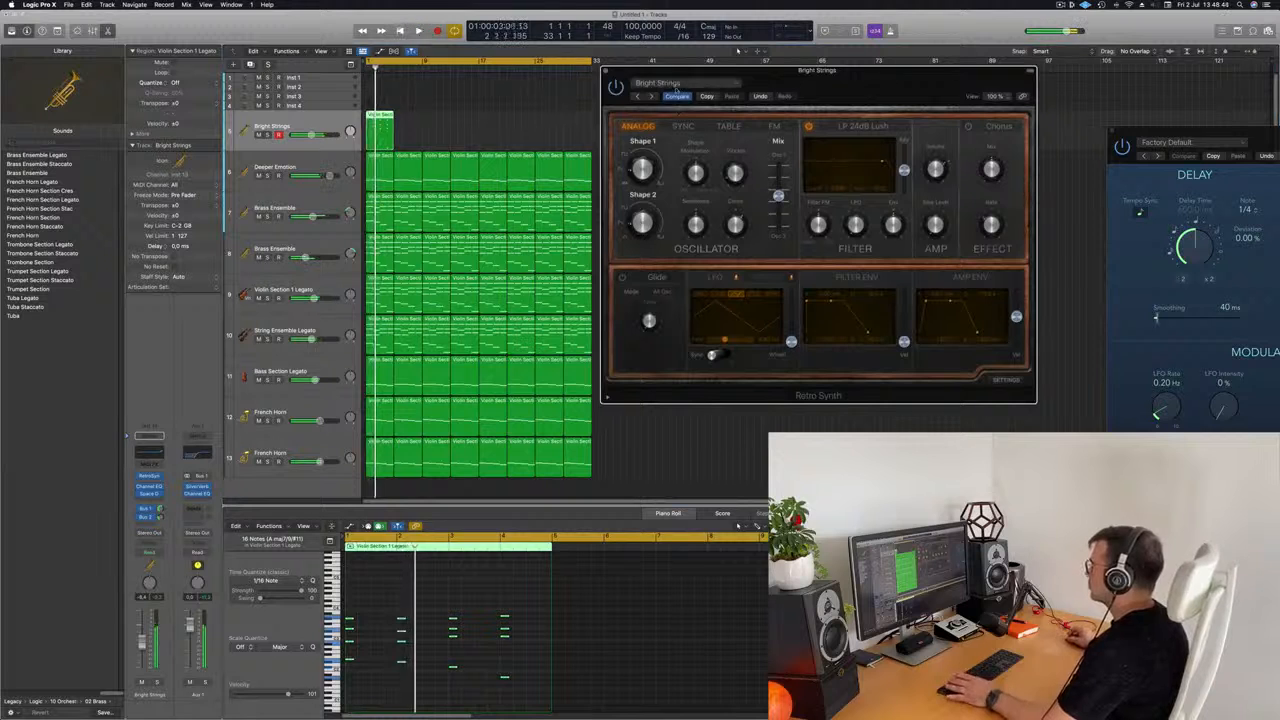
{"action": "left_click", "coordinate": [650, 97]}
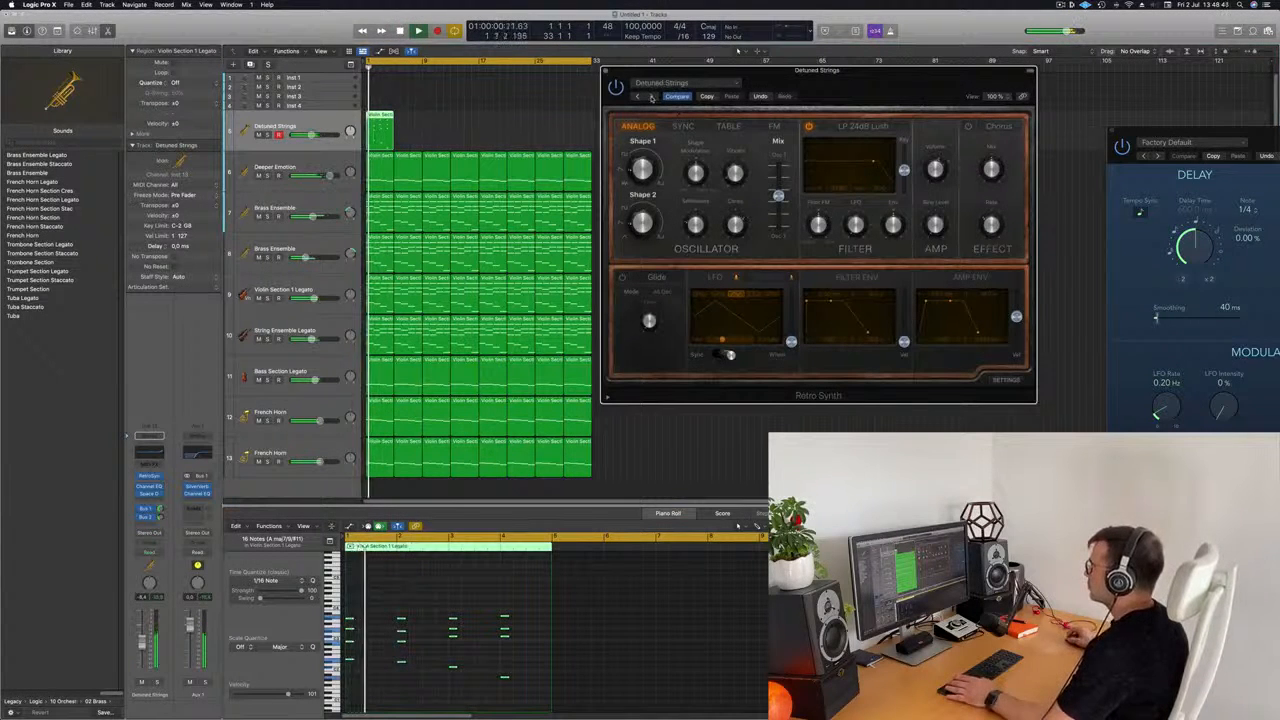
{"action": "left_click", "coordinate": [650, 97]}
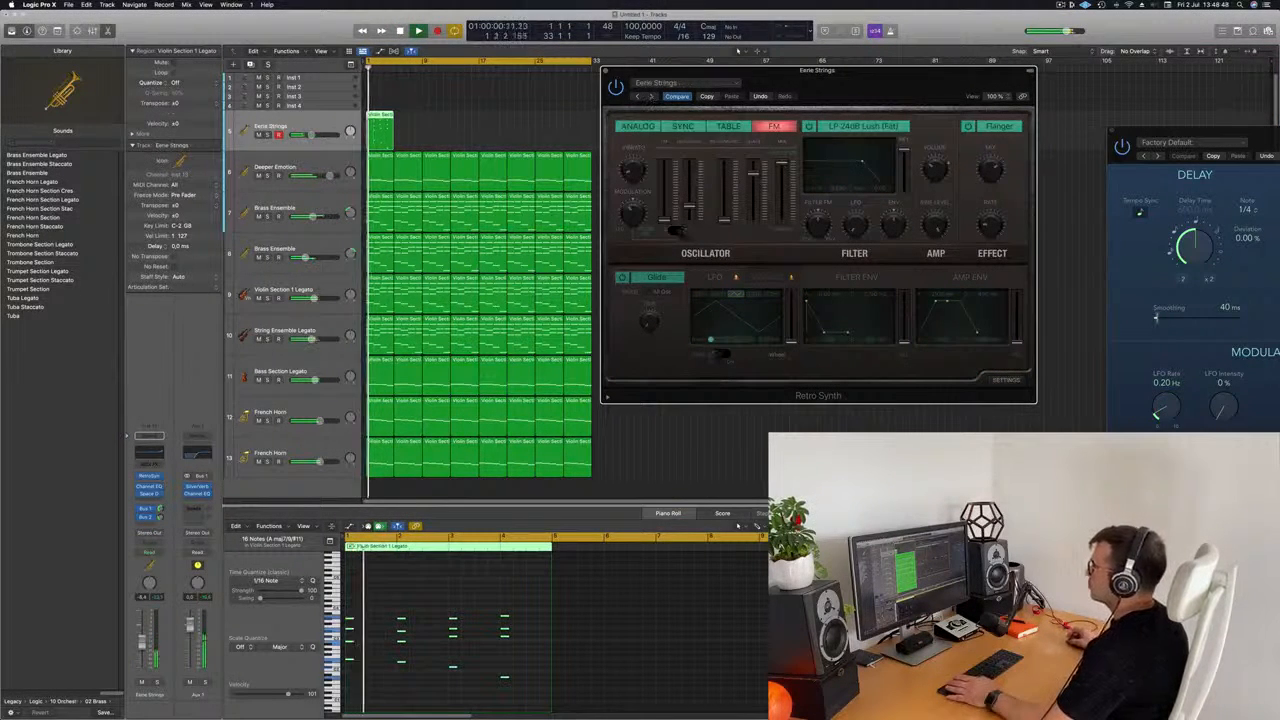
{"action": "key", "text": "space"}
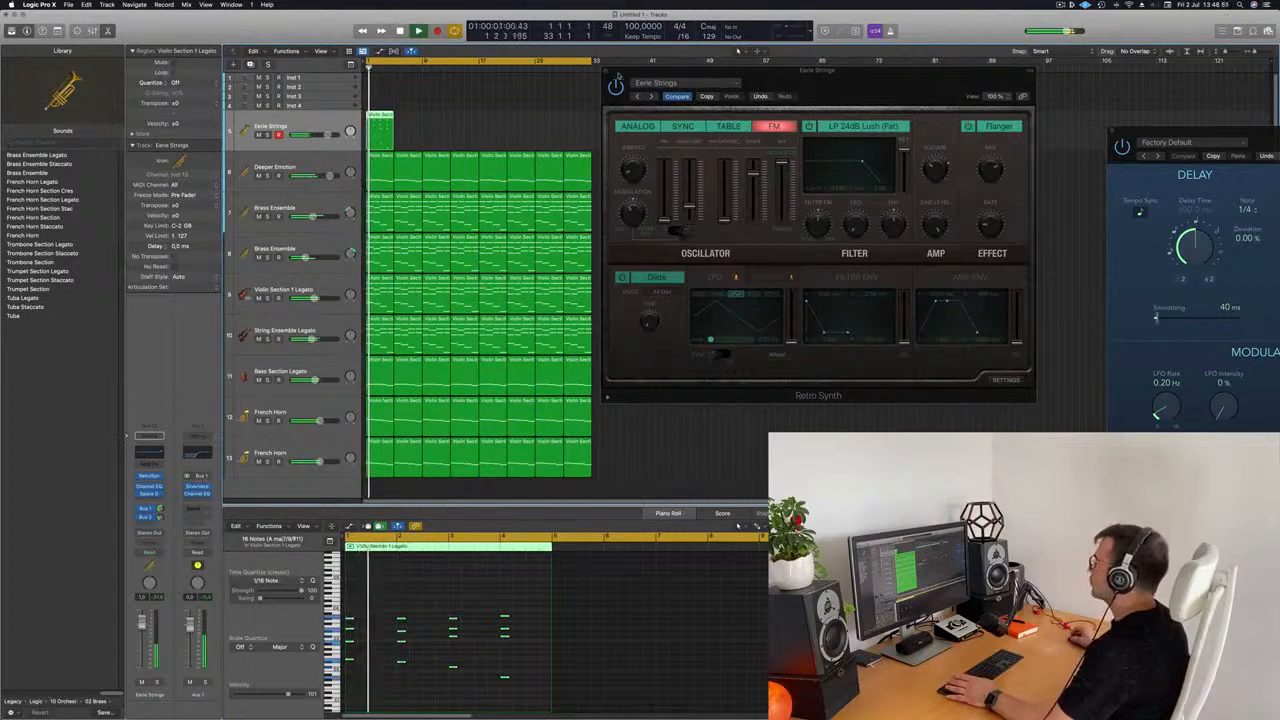
{"action": "left_click", "coordinate": [650, 97]}
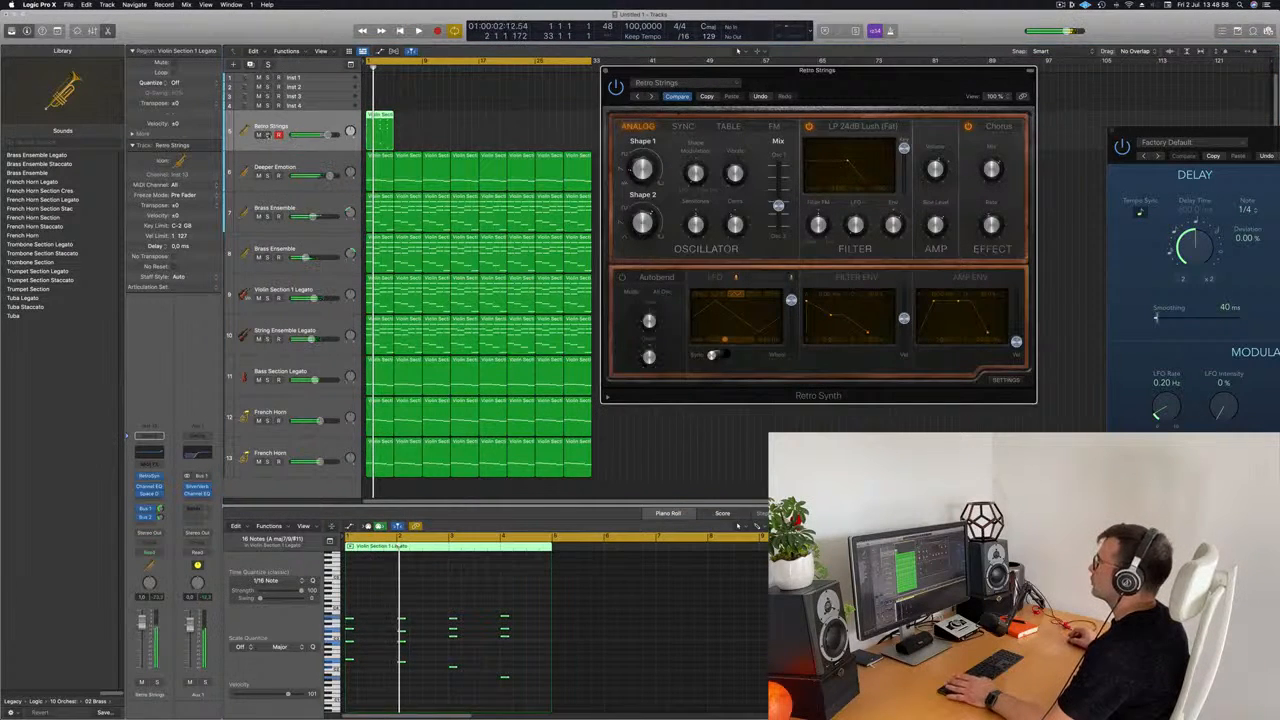
{"action": "left_click", "coordinate": [267, 134]}
{"action": "left_click_drag", "start_coordinate": [805, 77], "coordinate": [755, 76]}
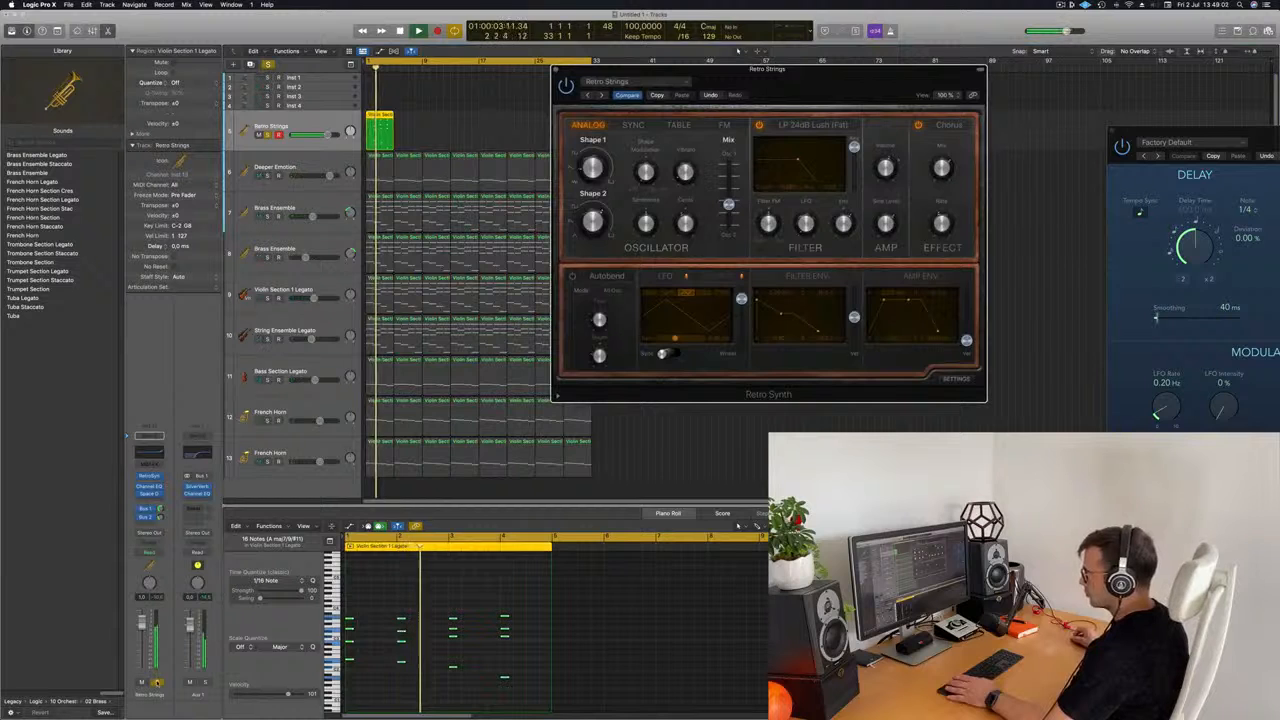
{"action": "left_click", "coordinate": [267, 134]}
{"action": "key", "text": "Return"}
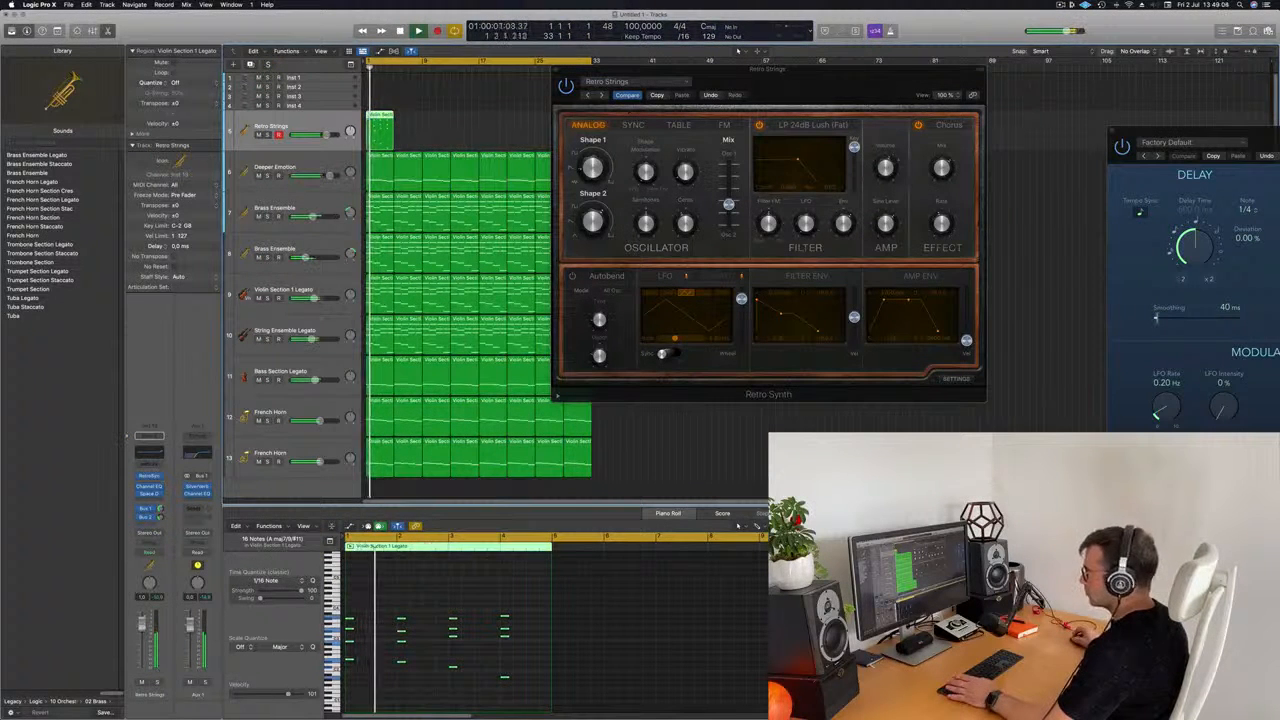
Try Saigon Strings, solo the track, and continue through Simple Analog Strings to the Synth Pop Strings preset
{"action": "left_click", "coordinate": [599, 95]}
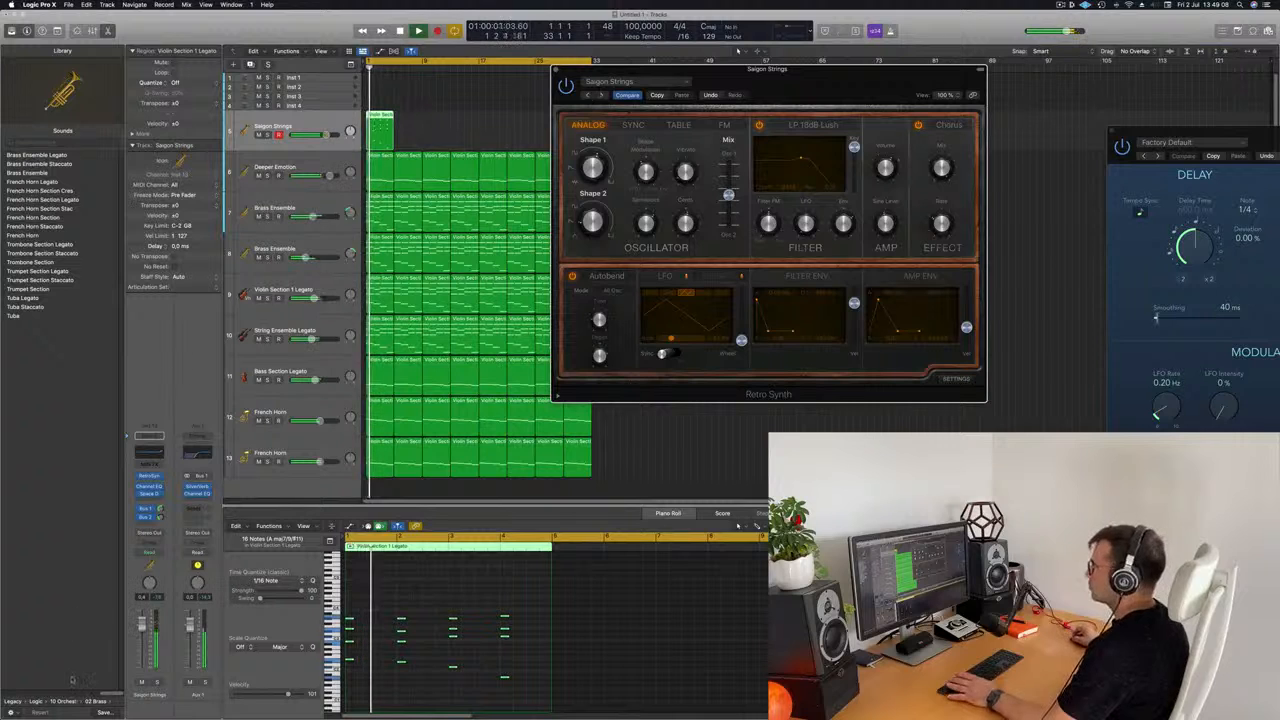
{"action": "left_click", "coordinate": [156, 683]}
{"action": "key", "text": "Return"}
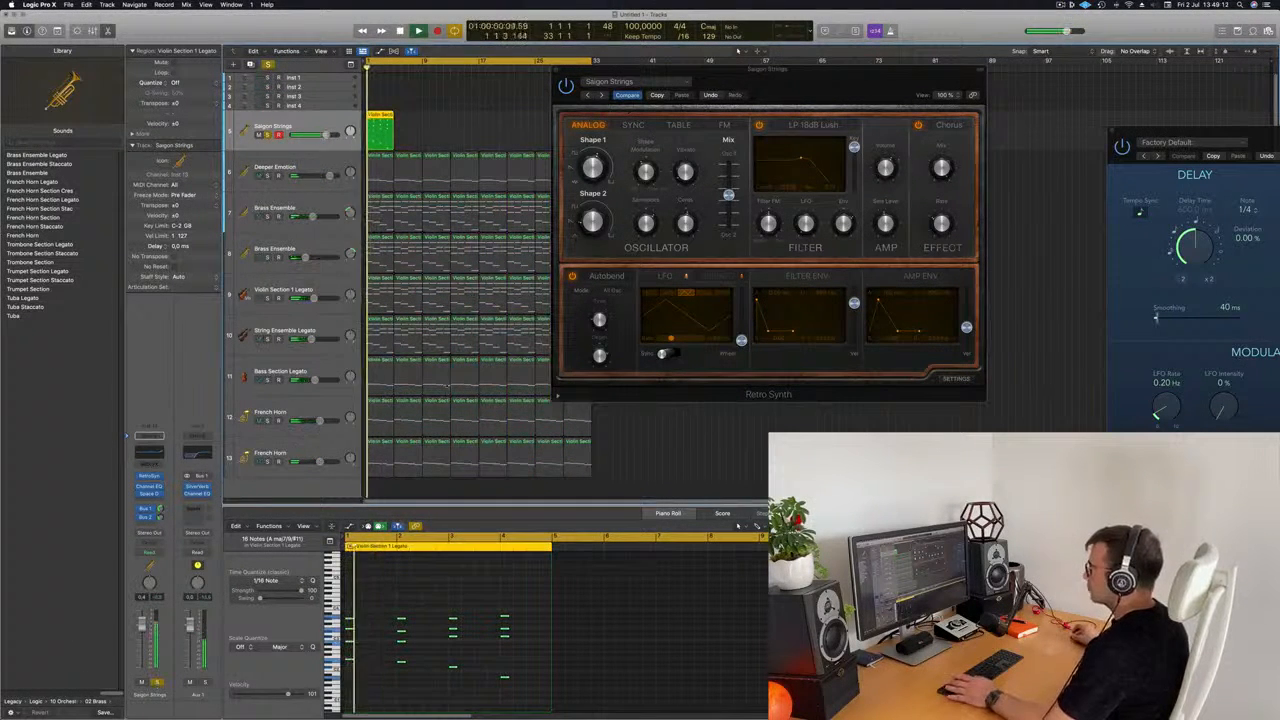
{"action": "left_click", "coordinate": [600, 95]}
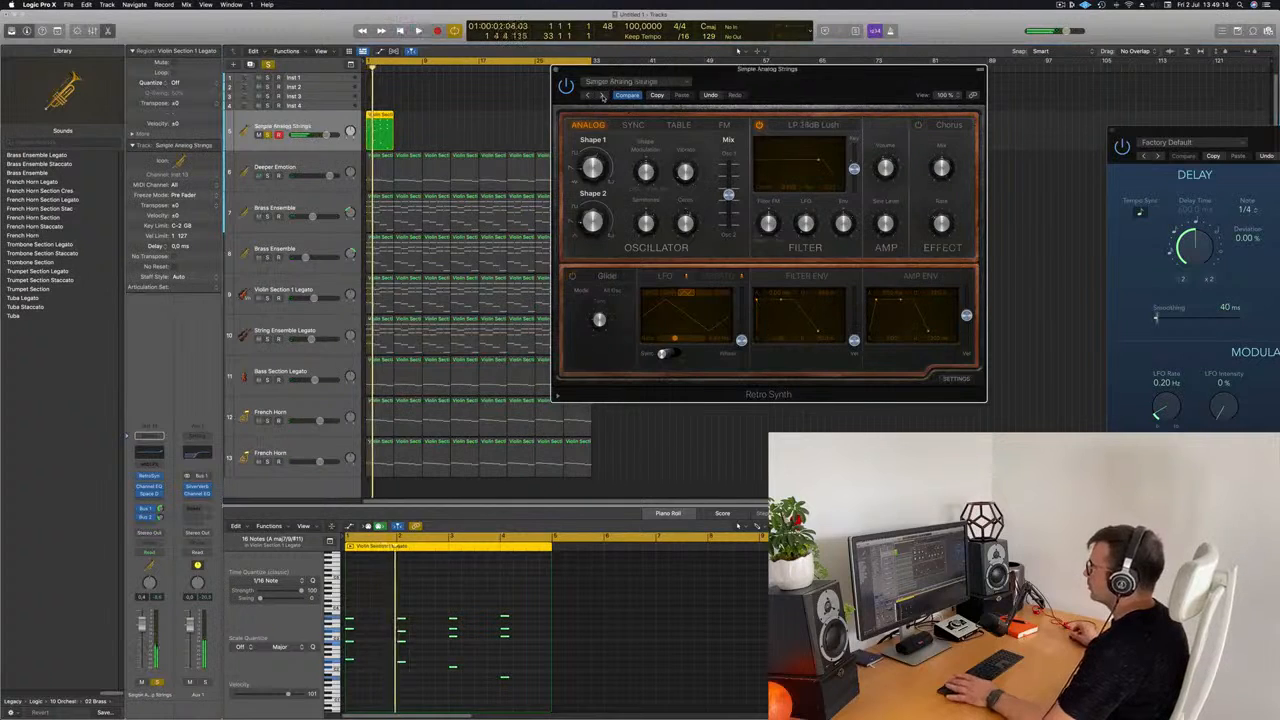
{"action": "left_click", "coordinate": [601, 95]}
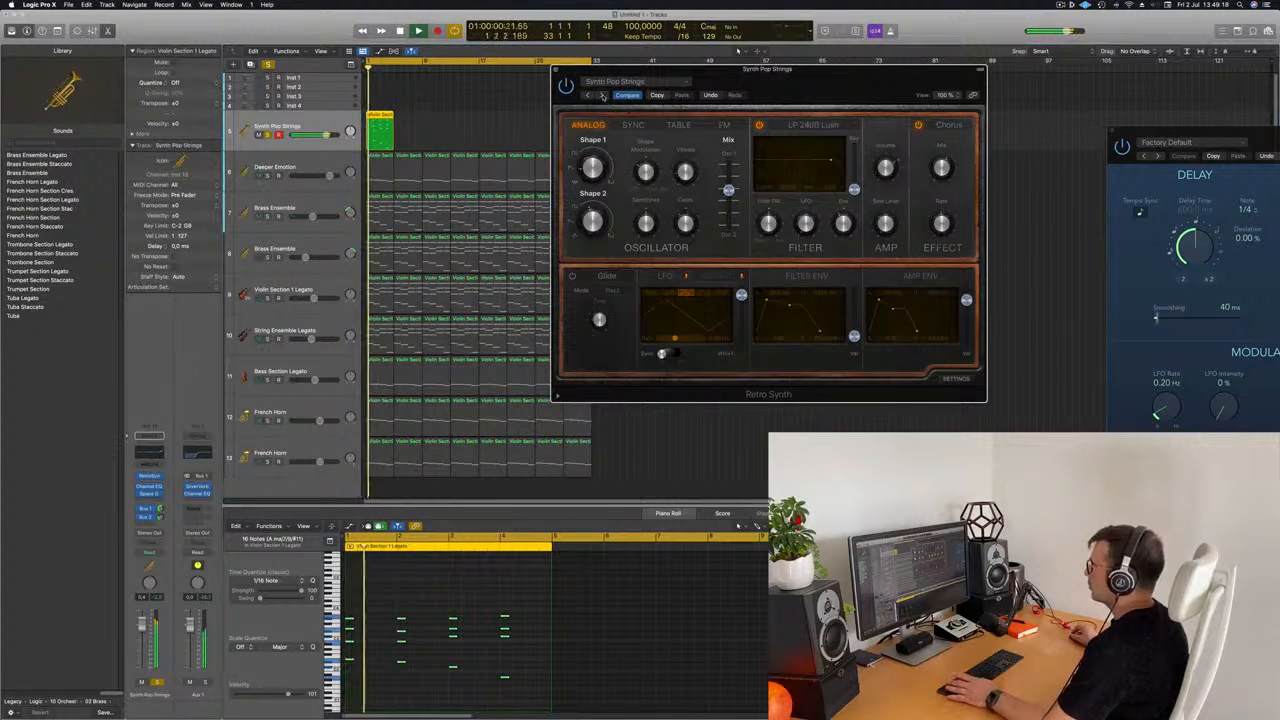
Go past Calming Bells and return the Retro Synth to the Saigon Strings preset, unsolo the track and move the plug-in window aside
{"action": "left_click", "coordinate": [603, 95]}
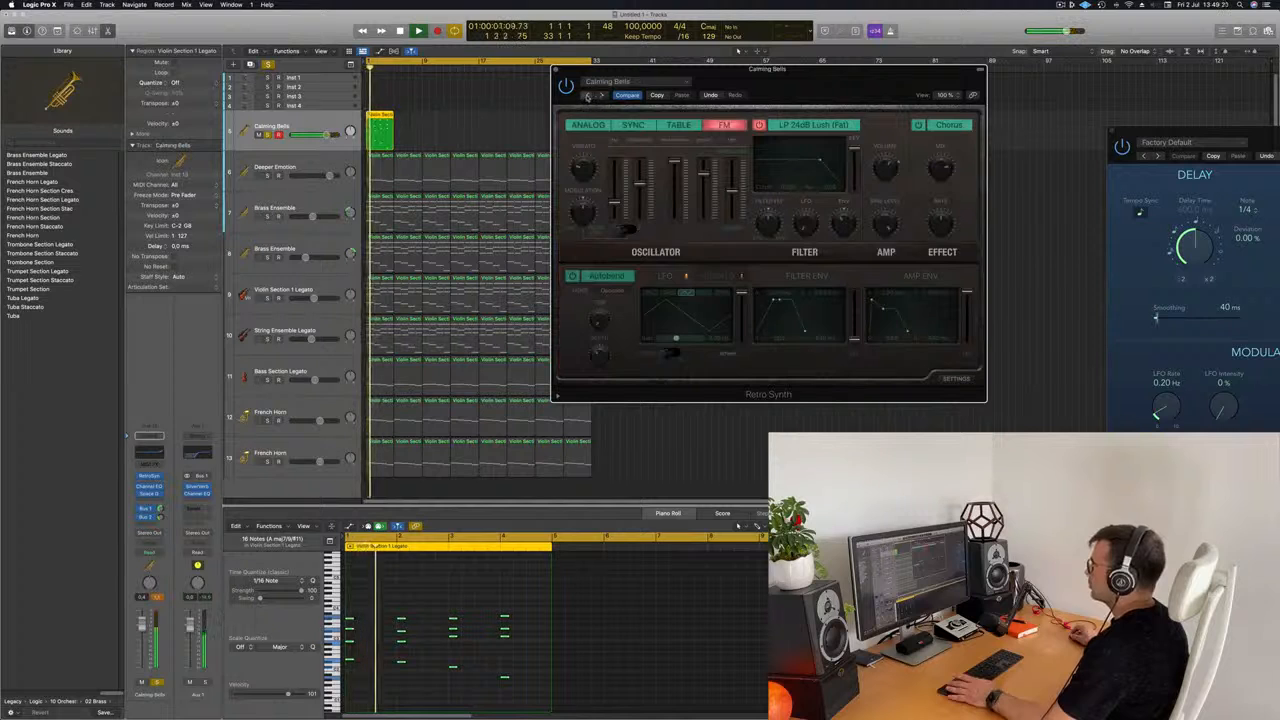
{"action": "left_click", "coordinate": [587, 96]}
{"action": "left_click", "coordinate": [587, 95]}
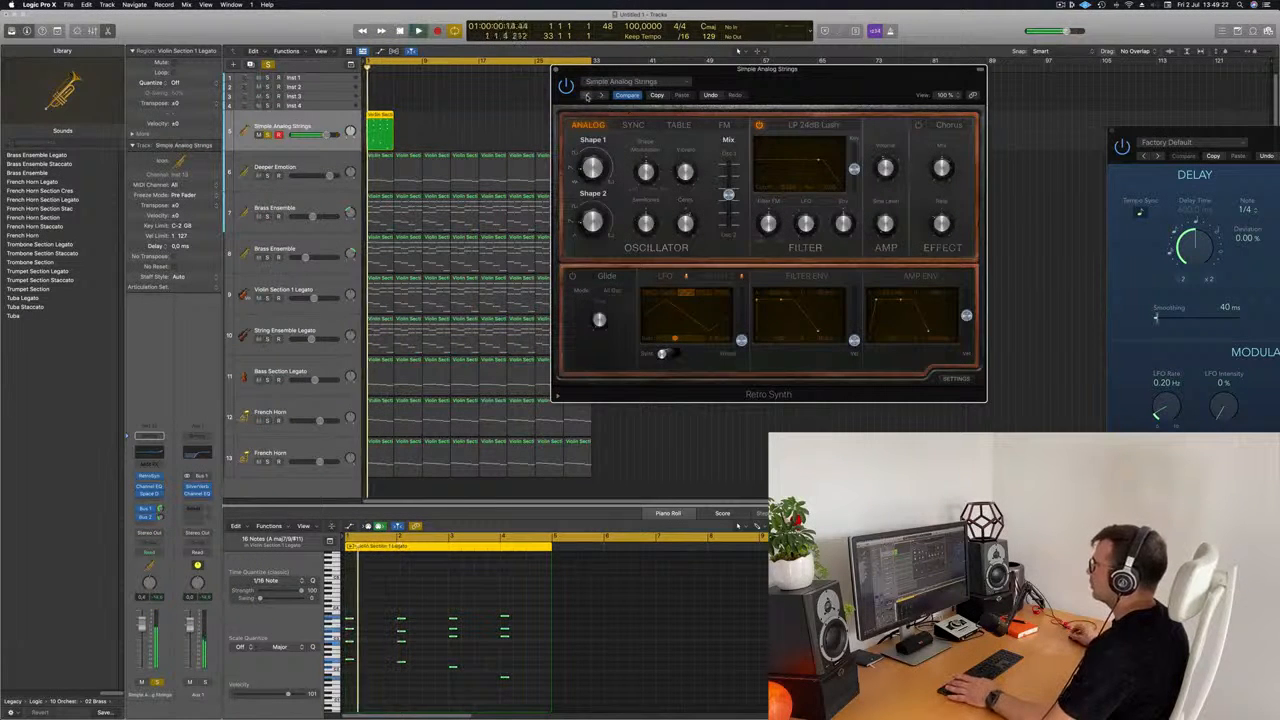
{"action": "left_click", "coordinate": [587, 95]}
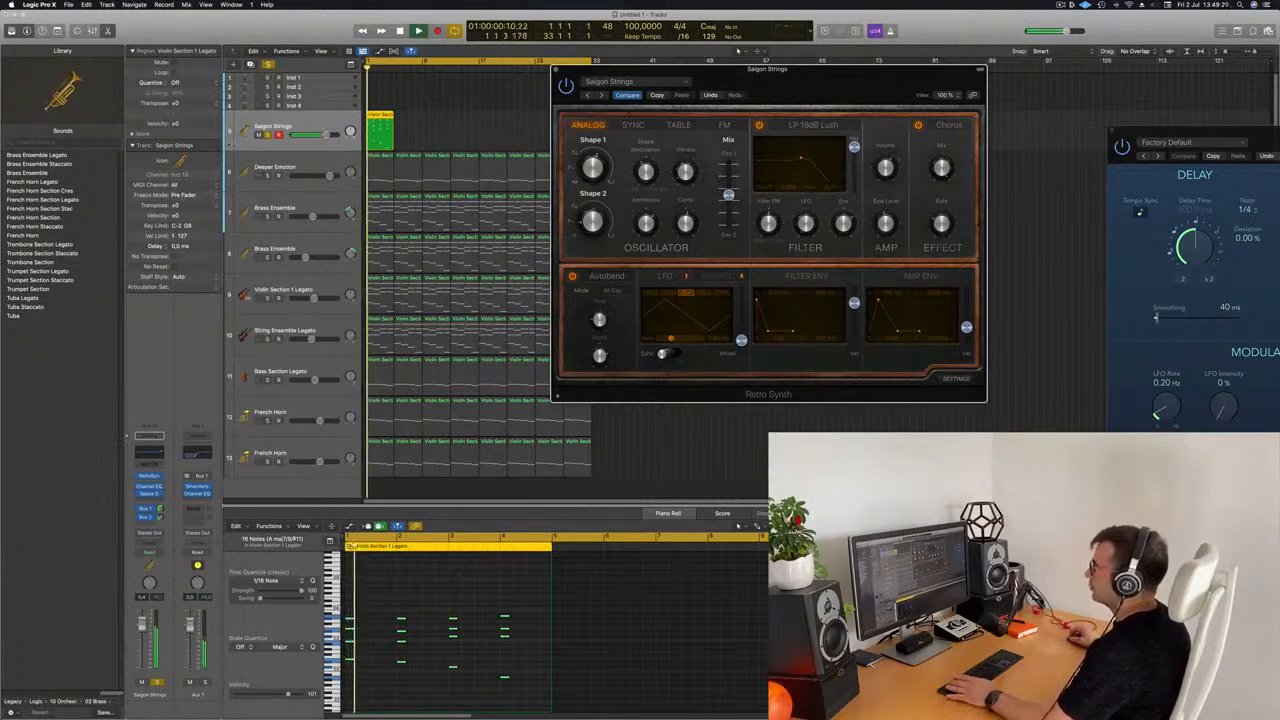
{"action": "key", "text": "super+a"}
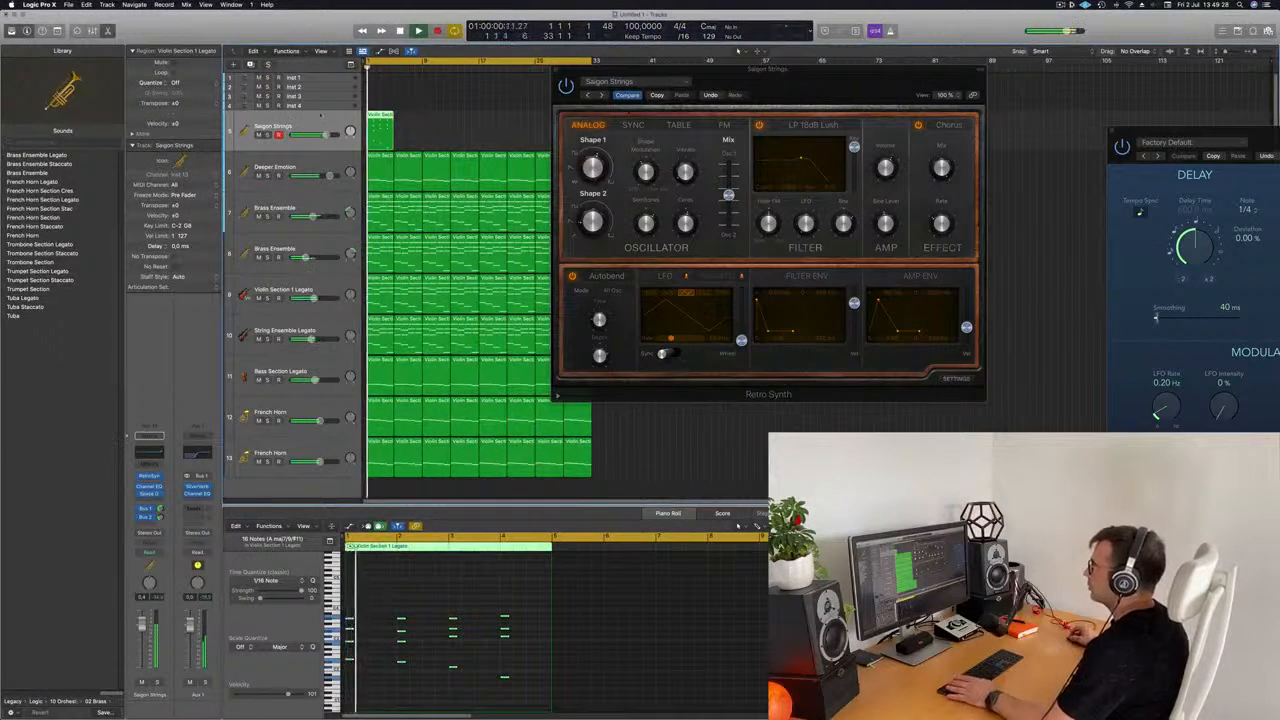
{"action": "left_click_drag", "start_coordinate": [665, 69], "coordinate": [1030, 81]}
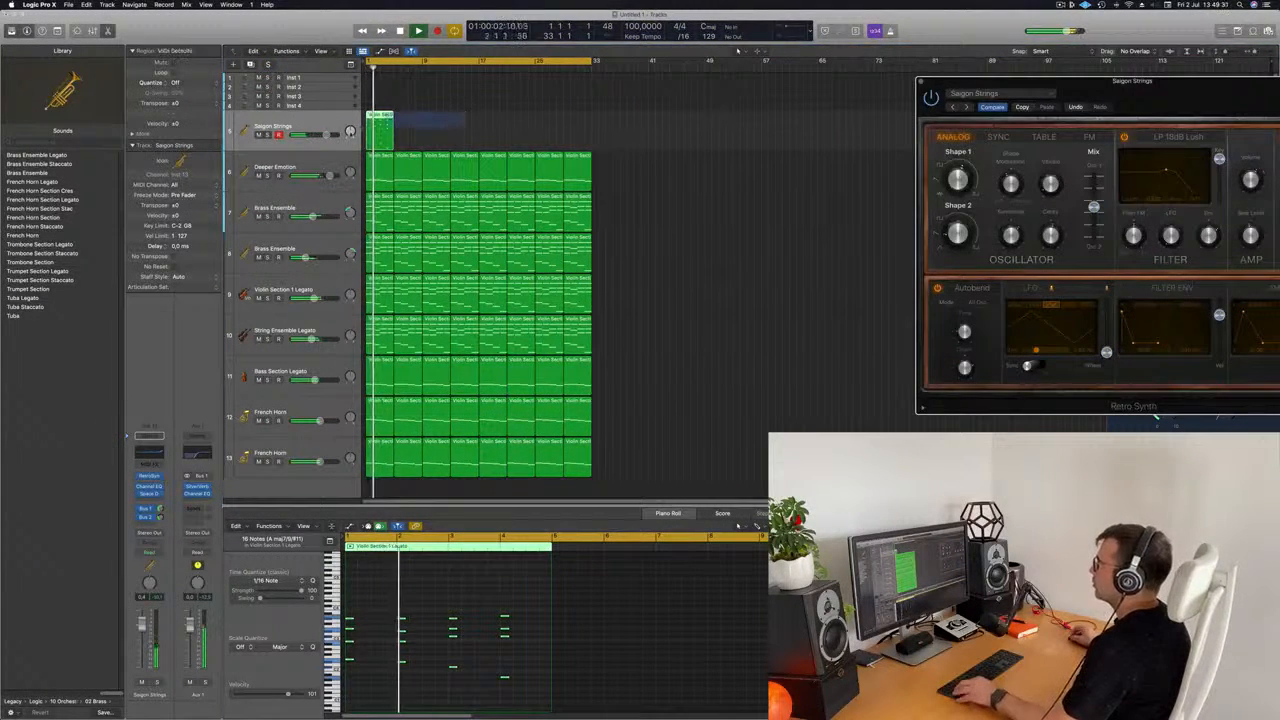
Copy the Saigon Strings region repeatedly along its track until it fills the arrangement up to bar 33
{"action": "mouse_move", "coordinate": [383, 117]}
{"action": "left_mouse_down"}
{"action": "mouse_move", "coordinate": [411, 125]}
{"action": "mouse_move", "coordinate": [381, 131]}
{"action": "left_mouse_up"}
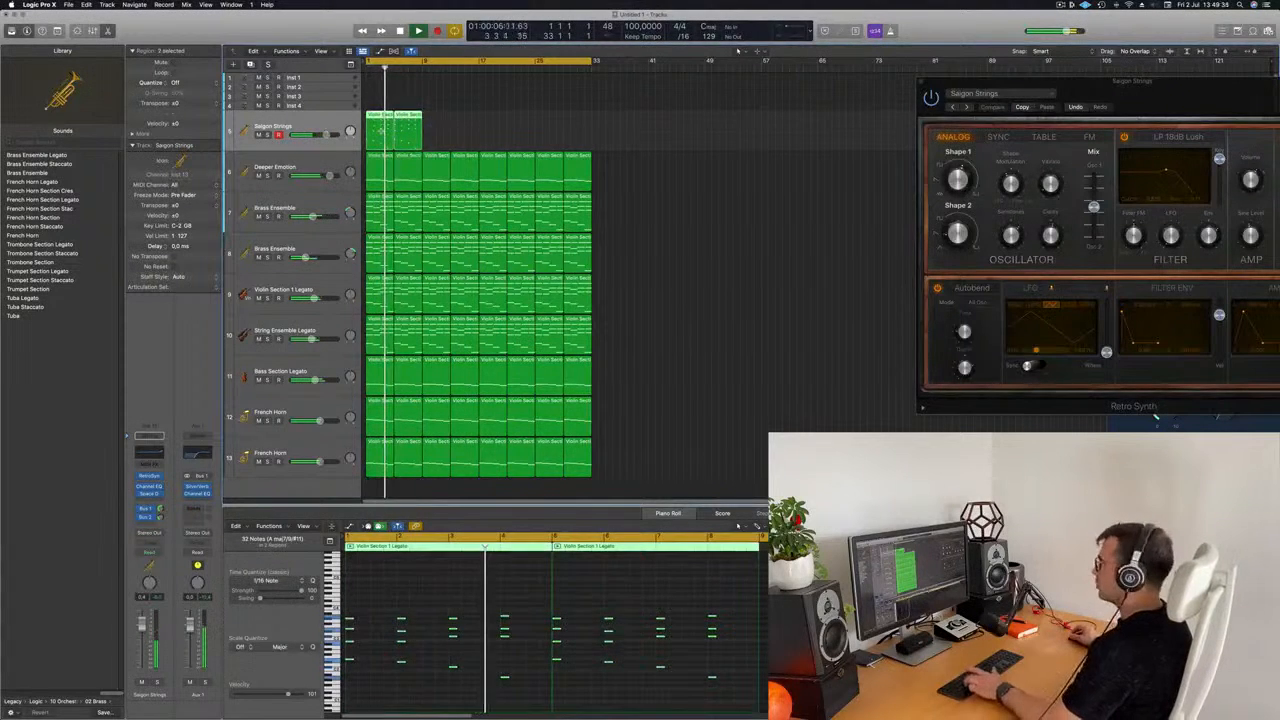
{"action": "key", "text": "super+r"}
{"action": "key", "text": "super+r"}
{"action": "key", "text": "super+r"}
{"action": "key", "text": "super+Up"}
{"action": "key", "text": "super+Up"}
{"action": "key", "text": "super+Up"}
{"action": "key", "text": "super+Up"}
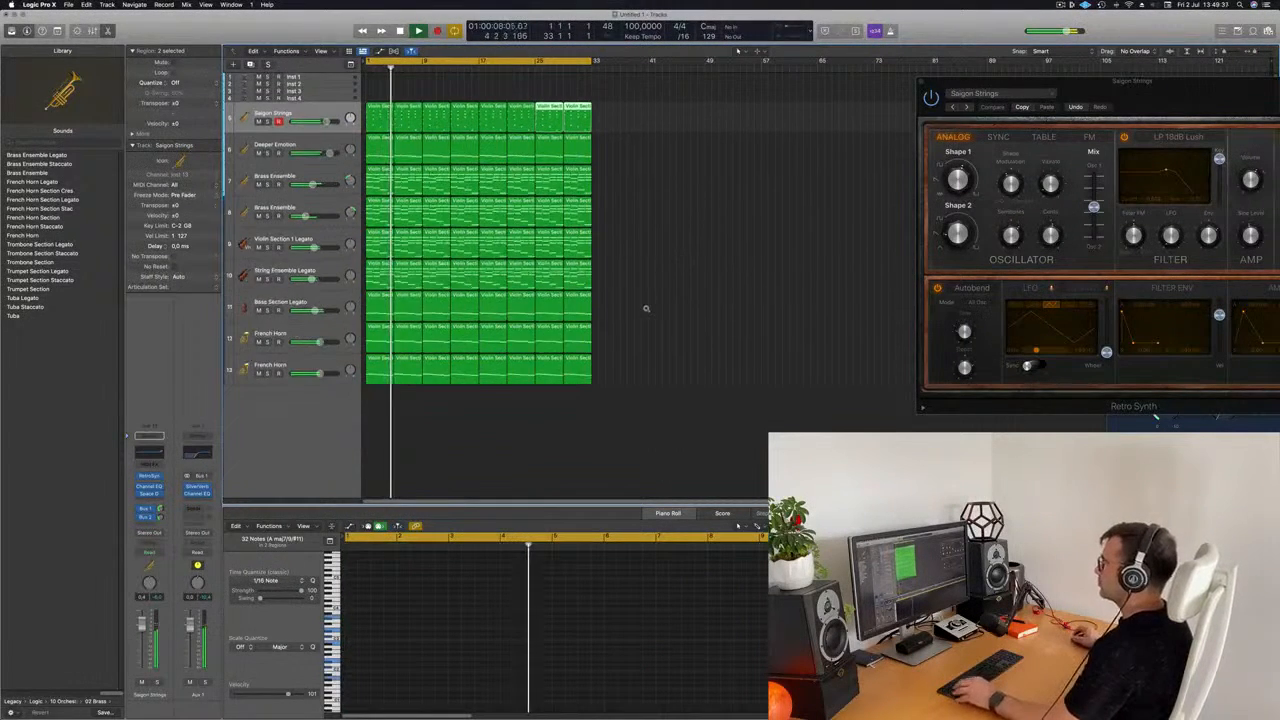
{"action": "left_click", "coordinate": [757, 220]}
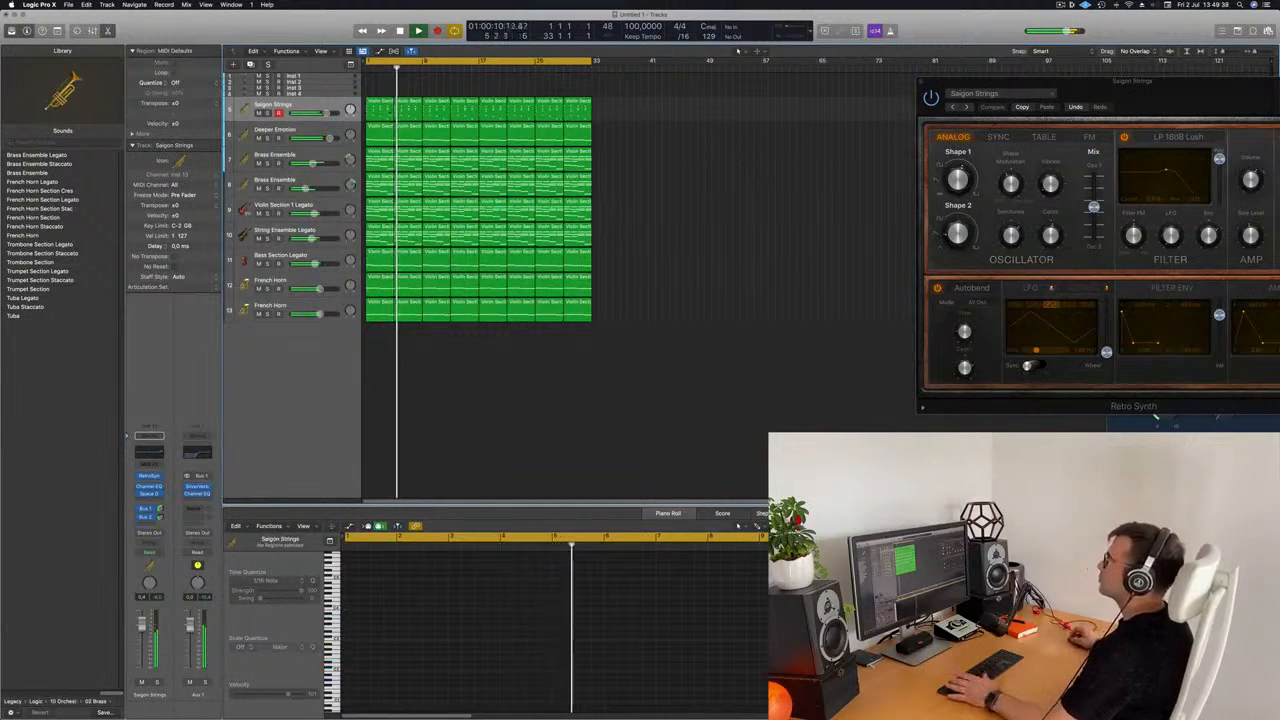
Solo the Saigon Strings track, lower its volume slightly, then unsolo it and replay the arrangement from the start
{"action": "left_click", "coordinate": [322, 105]}
{"action": "left_click", "coordinate": [268, 114]}
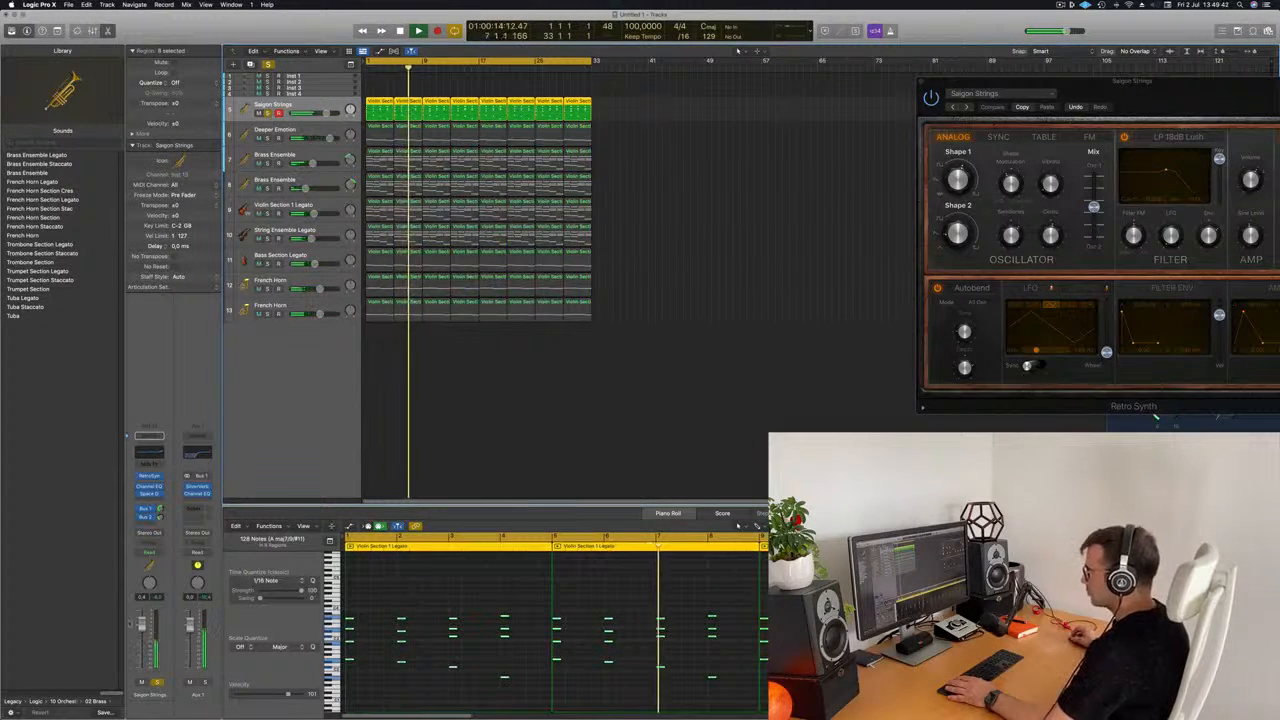
{"action": "key", "text": "Return"}
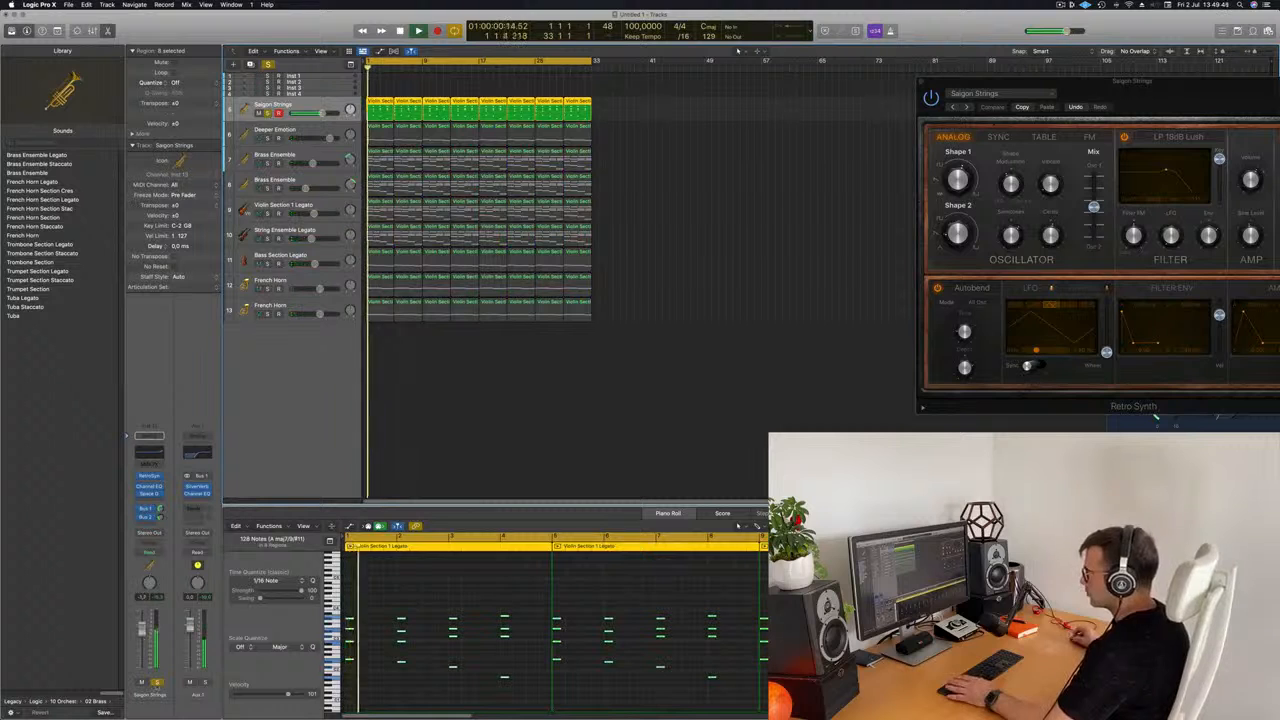
{"action": "key", "text": "space"}
{"action": "left_click", "coordinate": [157, 683]}
{"action": "key", "text": "space"}
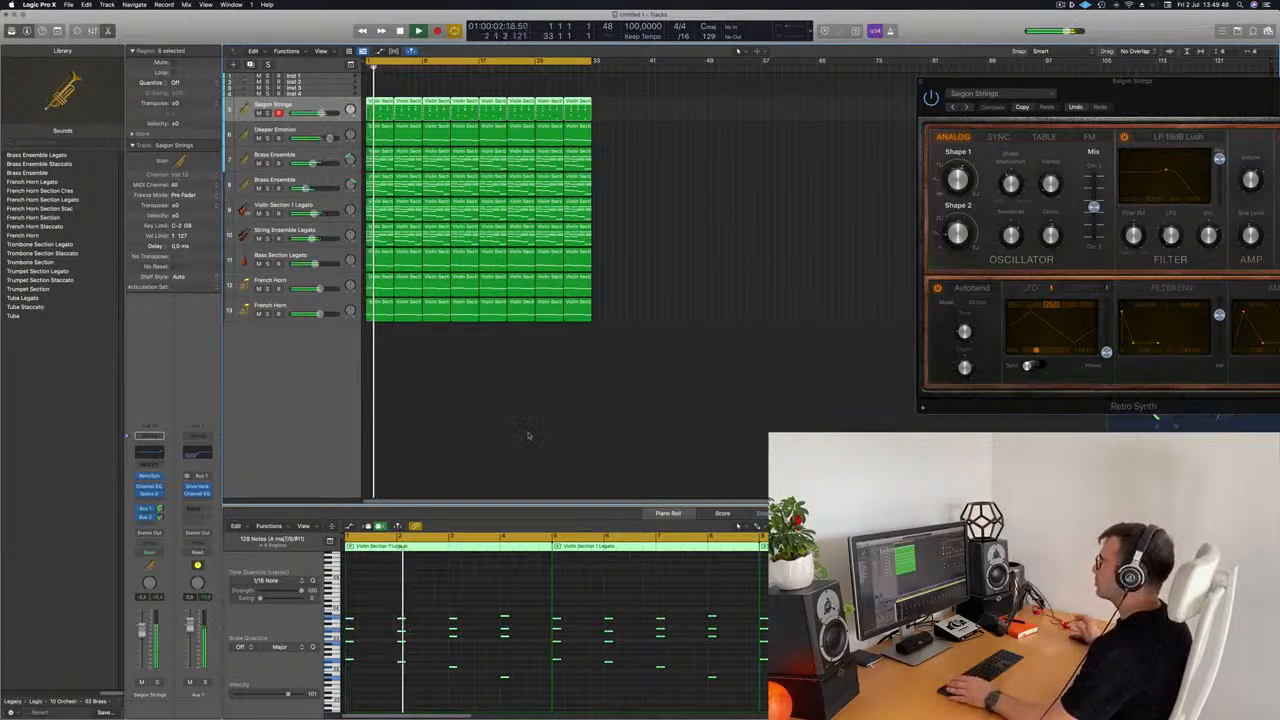
{"action": "left_click_drag", "start_coordinate": [947, 106], "coordinate": [697, 167]}
Load the Yamaha Grand Piano patch from the Piano category onto the empty Inst 4 track
{"action": "left_click", "coordinate": [323, 95]}
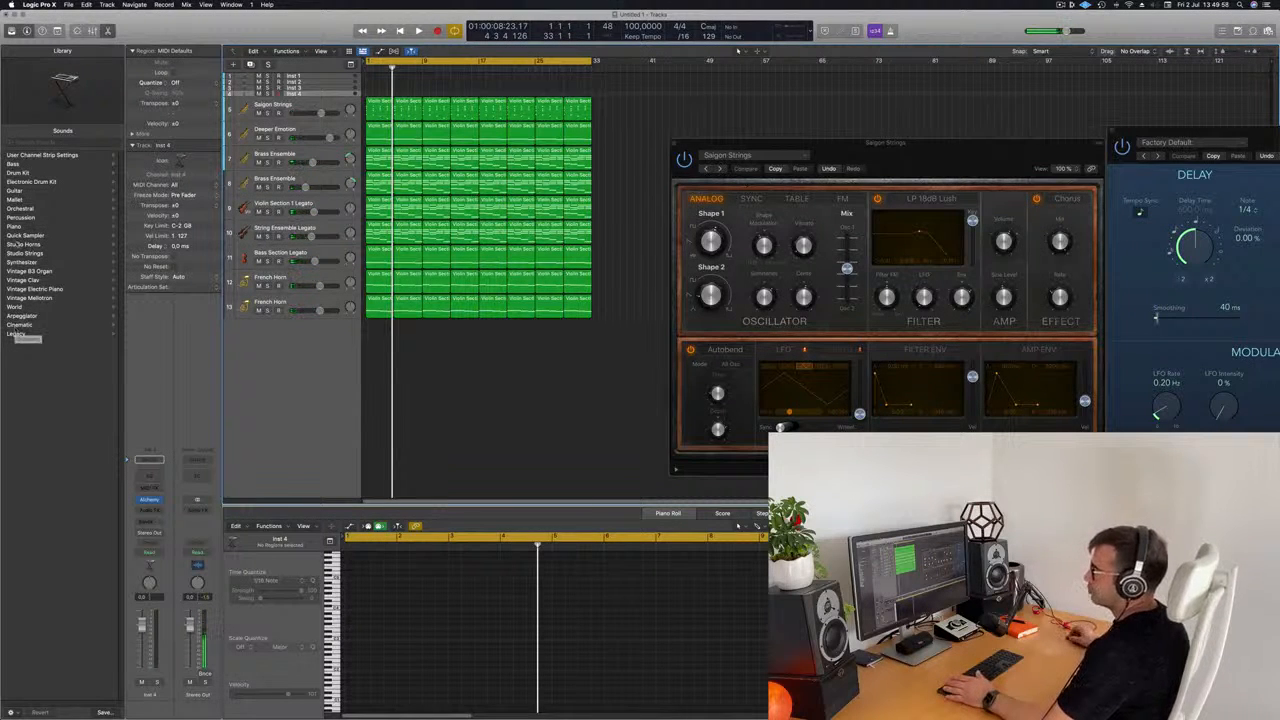
{"action": "left_click", "coordinate": [19, 230]}
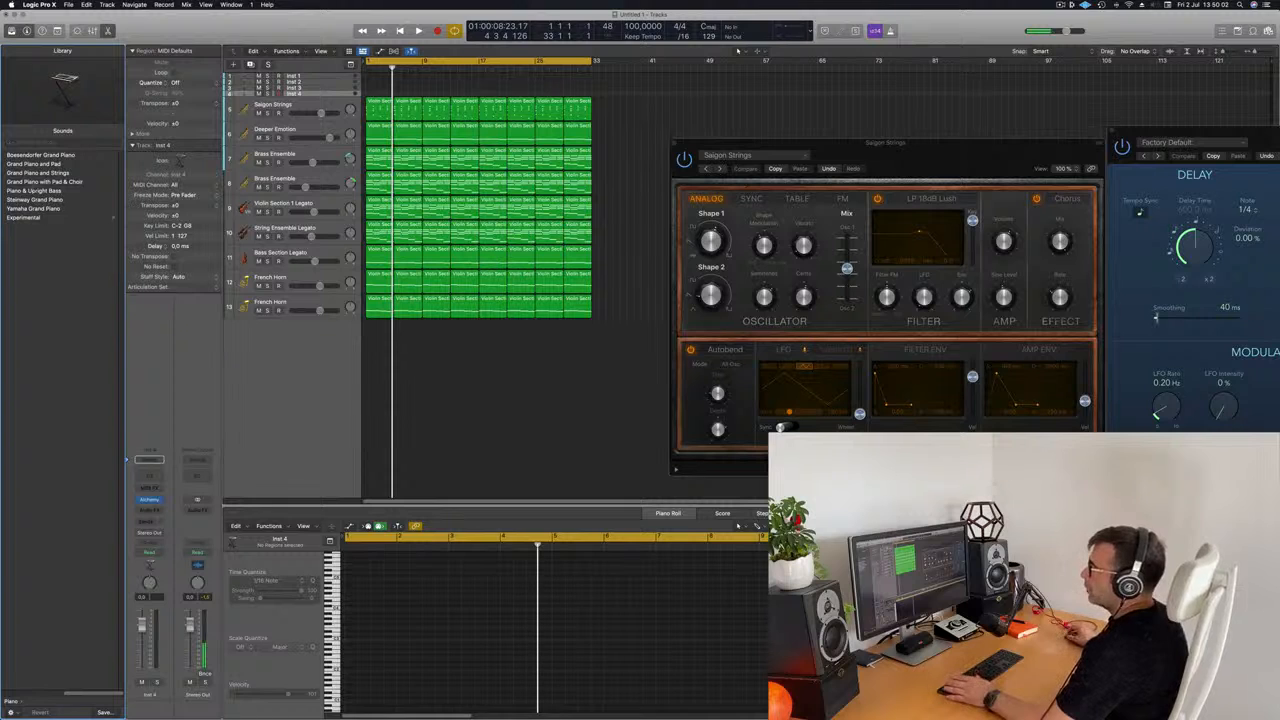
{"action": "left_click", "coordinate": [40, 208]}
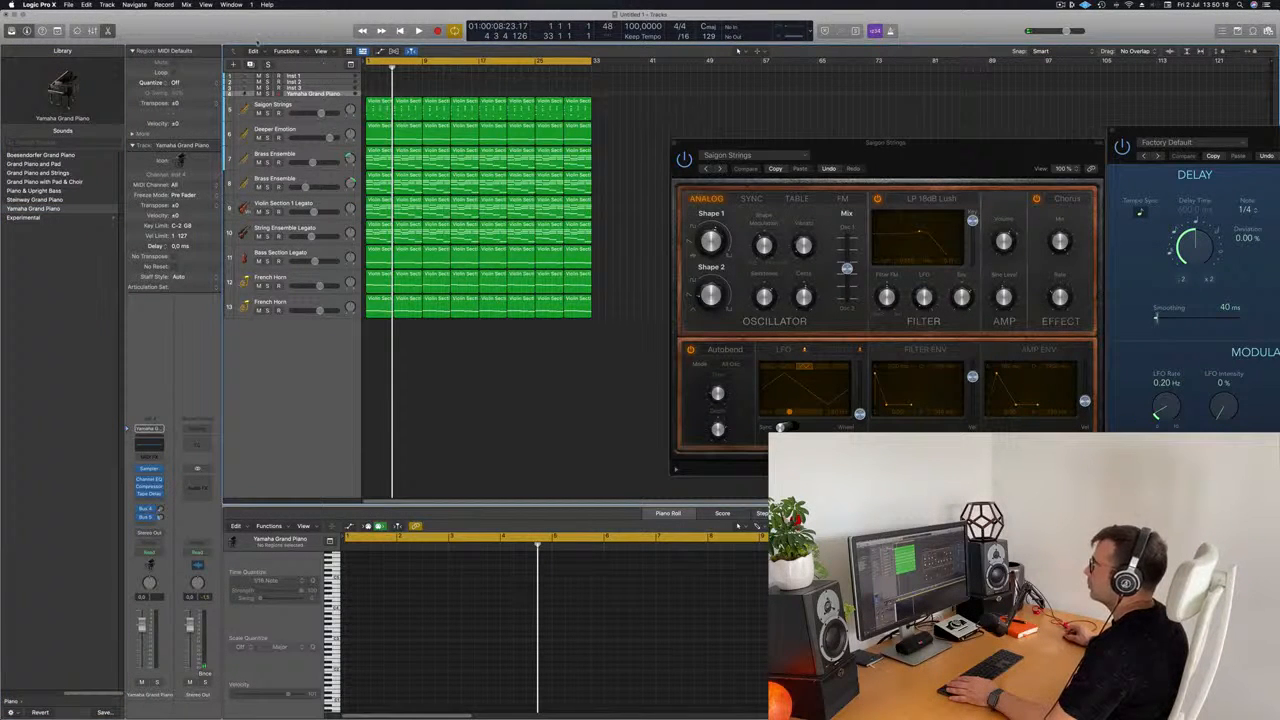
Show the toolbar, turn on track zoom and enlarge the Yamaha Grand Piano track
{"action": "left_click", "coordinate": [57, 31]}
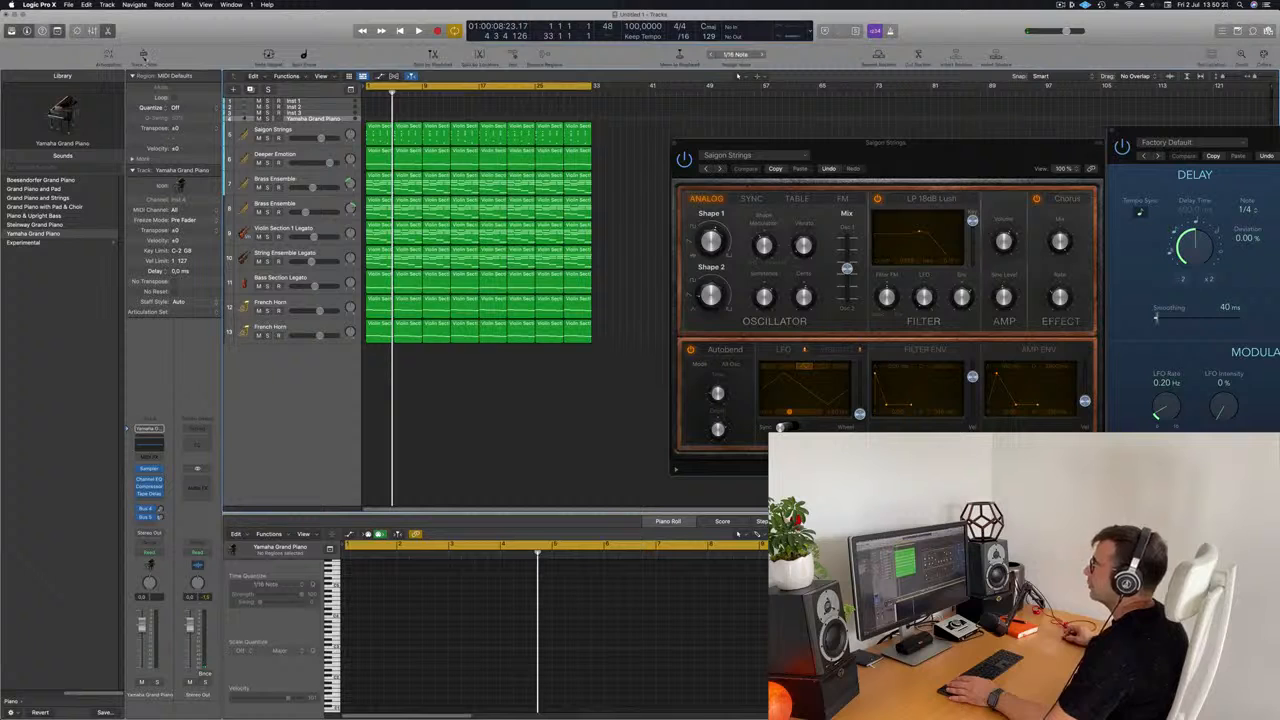
{"action": "left_click", "coordinate": [144, 58]}
{"action": "left_click_drag", "start_coordinate": [328, 142], "coordinate": [328, 251]}
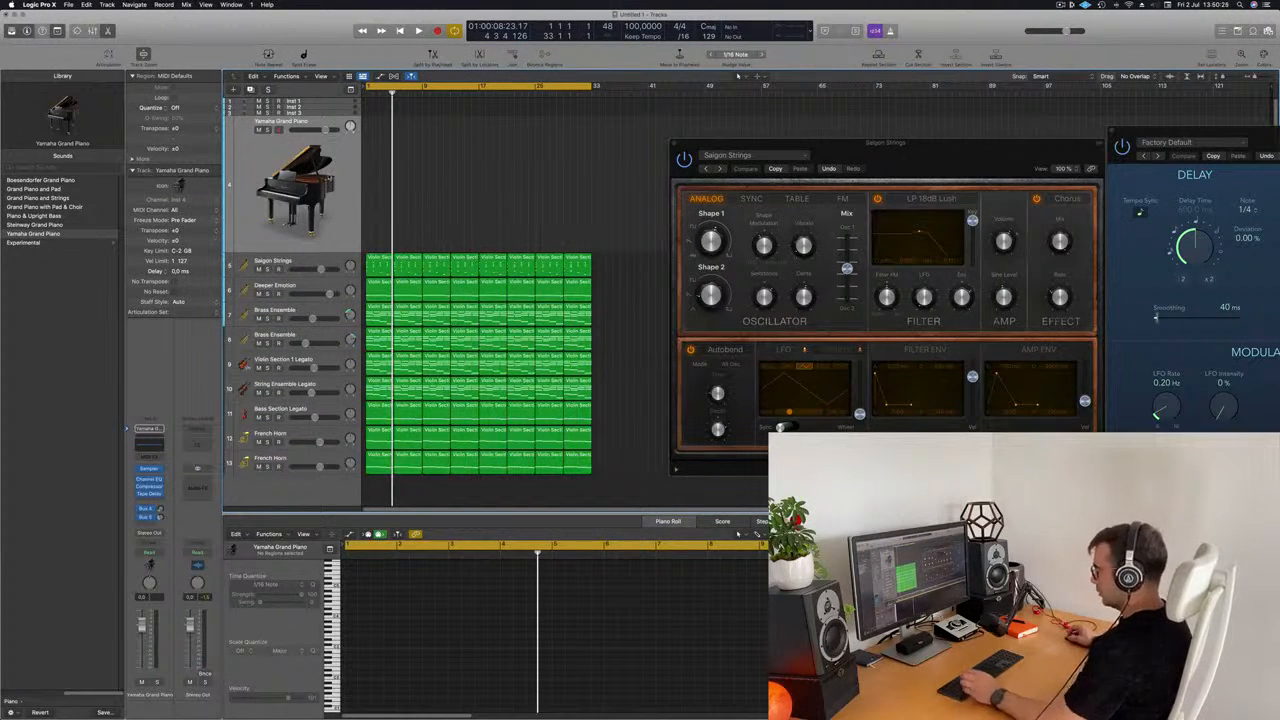
Open the Musical Typing keyboard, move it over the Retro Synth window and try some notes on the Yamaha Grand Piano
{"action": "key", "text": "super+k"}
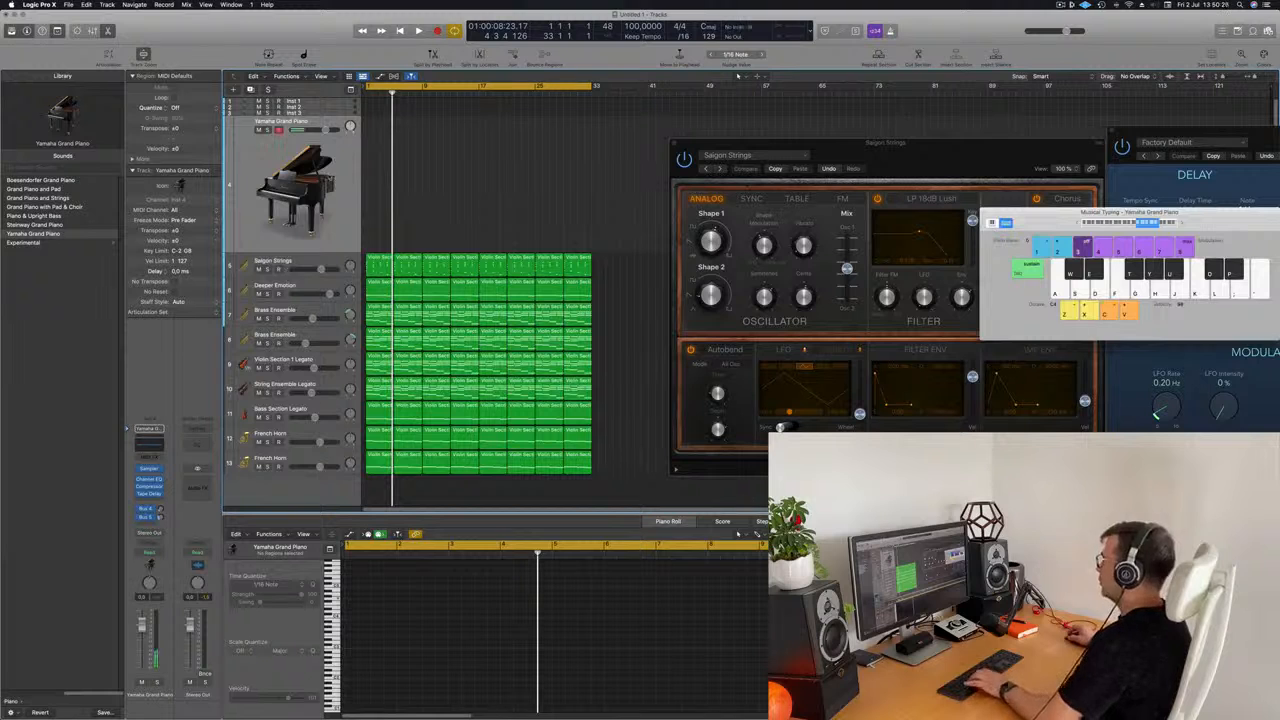
{"action": "left_click_drag", "start_coordinate": [1130, 214], "coordinate": [850, 200]}
{"action": "key", "text": "g"}
{"action": "key", "text": "h"}
{"action": "key", "text": "f"}
{"action": "key", "text": "h"}
{"action": "key", "text": "f"}
{"action": "key", "text": "g"}
{"action": "key", "text": "h"}
{"action": "key", "text": "f"}
{"action": "key", "text": "f"}
Add a Bus 1 send to the piano track, raise its level and try it with a few notes
{"action": "left_click", "coordinate": [147, 525]}
{"action": "mouse_move", "coordinate": [150, 536]}
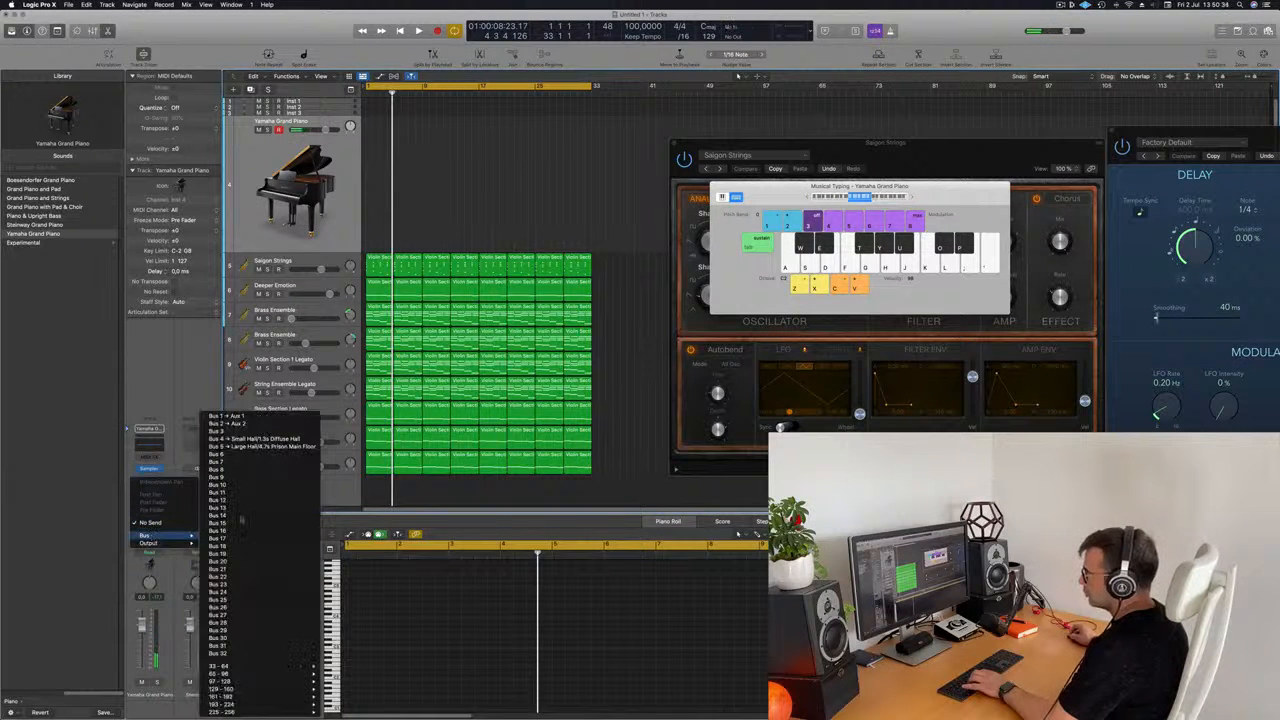
{"action": "left_click", "coordinate": [255, 438]}
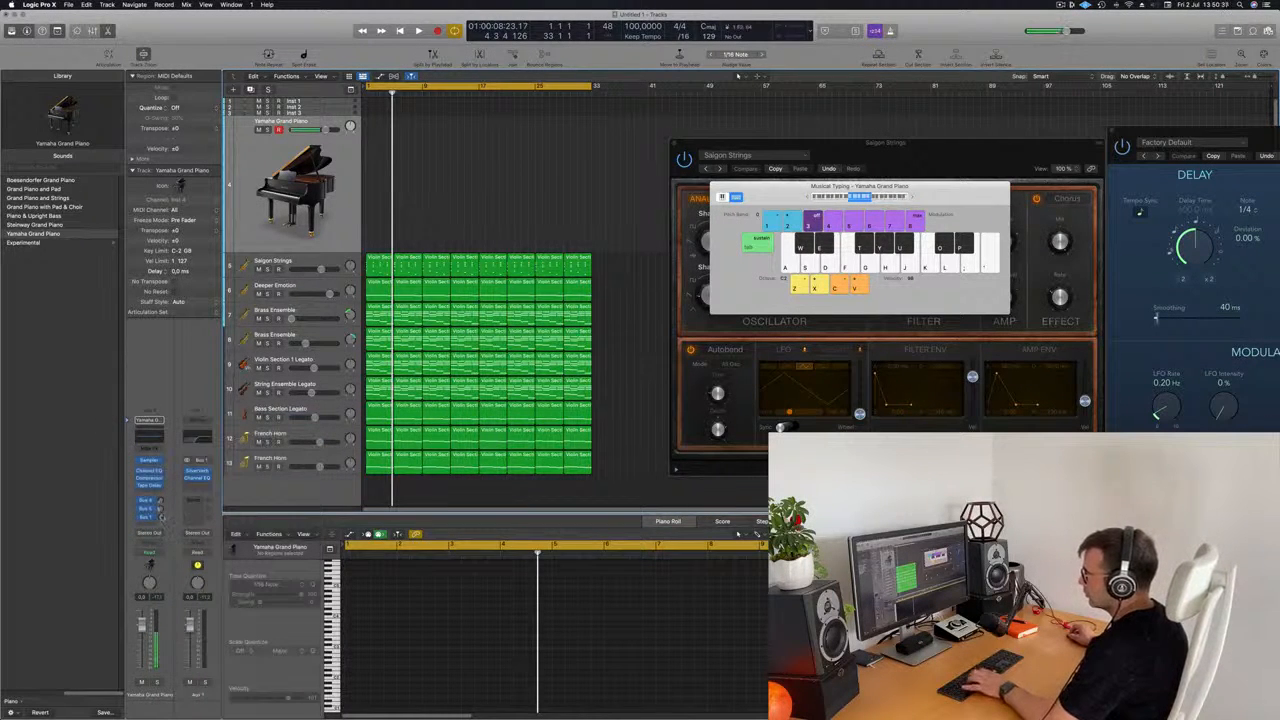
{"action": "key", "text": "f"}
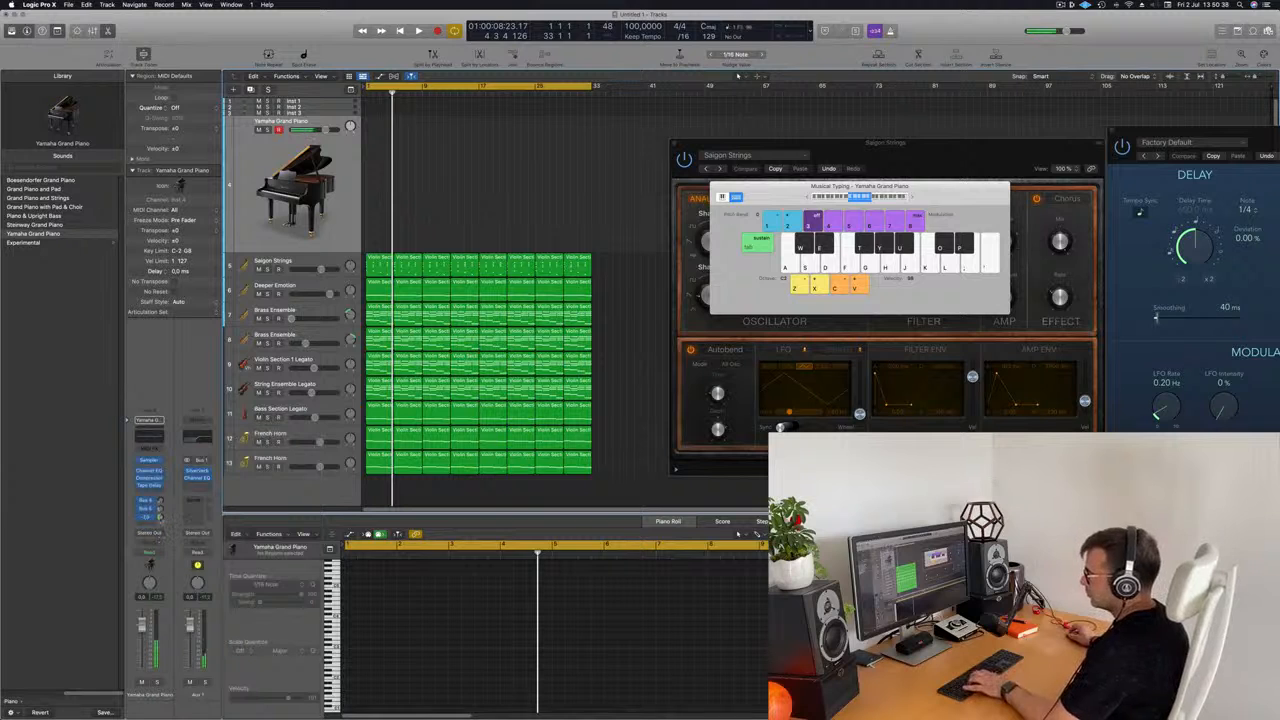
{"action": "key", "text": "g"}
{"action": "key", "text": "h"}
{"action": "key", "text": "d"}
{"action": "key", "text": "f"}
Add a Bus 2 send to the piano track and play a short melody to hear the delay
{"action": "left_click", "coordinate": [148, 525]}
{"action": "mouse_move", "coordinate": [151, 535]}
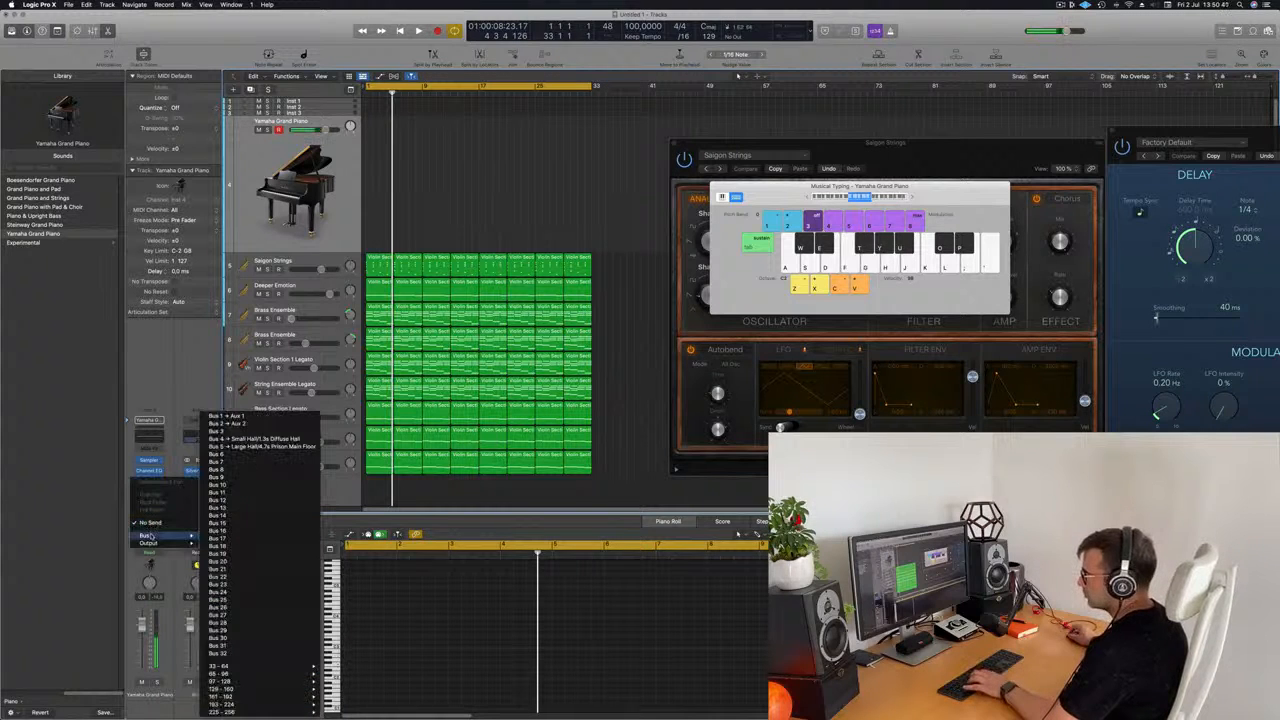
{"action": "left_click", "coordinate": [257, 425]}
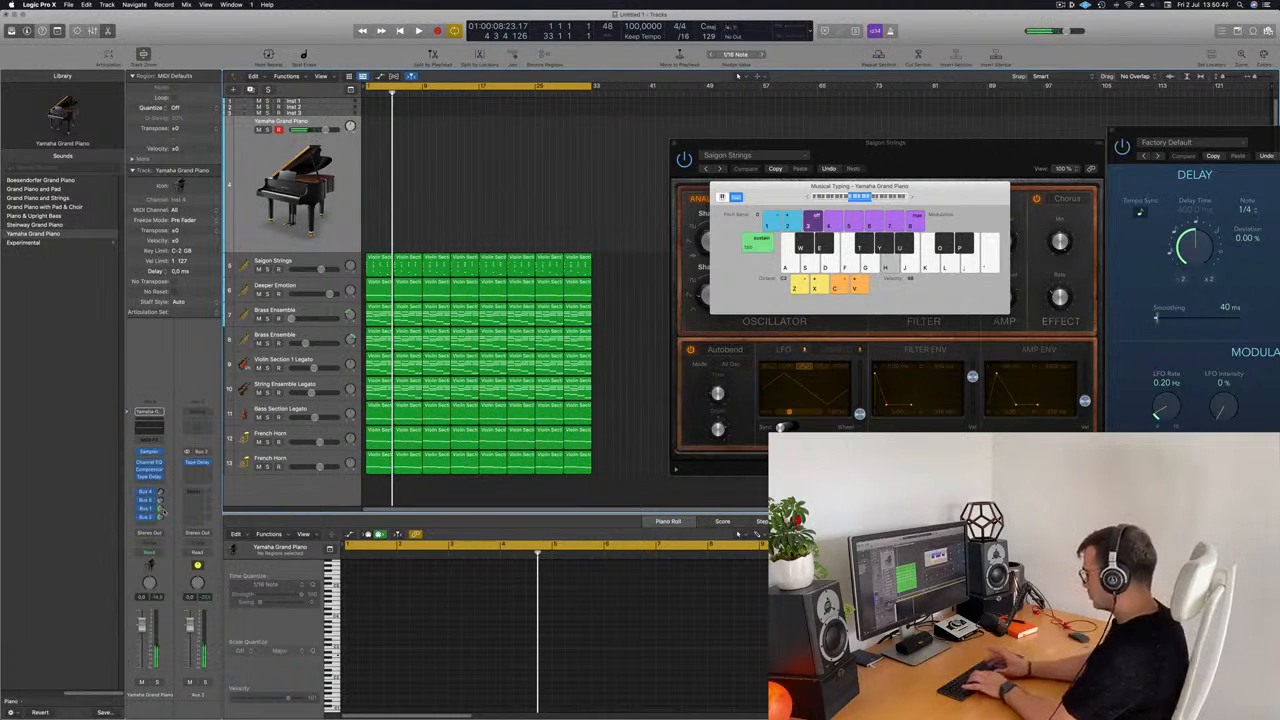
{"action": "key", "text": "semicolon"}
{"action": "key", "text": "l"}
{"action": "key", "text": "k"}
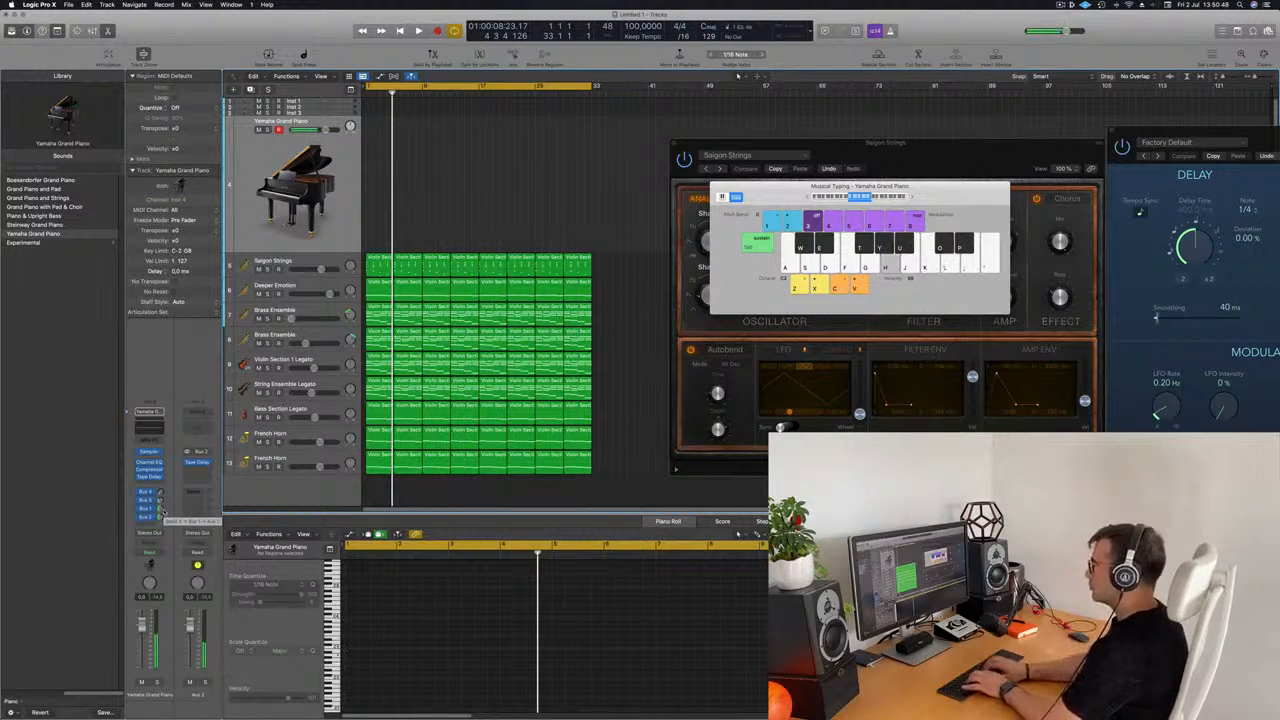
{"action": "key", "text": "apostrophe"}
{"action": "key", "text": "semicolon"}
{"action": "key", "text": "l"}
{"action": "key", "text": "j"}
{"action": "key", "text": "f"}
{"action": "key", "text": "d"}
{"action": "key", "text": "f"}
Play the arrangement from the start and improvise piano notes over it, shifting the Musical Typing keyboard up an octave
{"action": "key", "text": "Return"}
{"action": "key", "text": "space"}
{"action": "key", "text": "j"}
{"action": "key", "text": "k"}
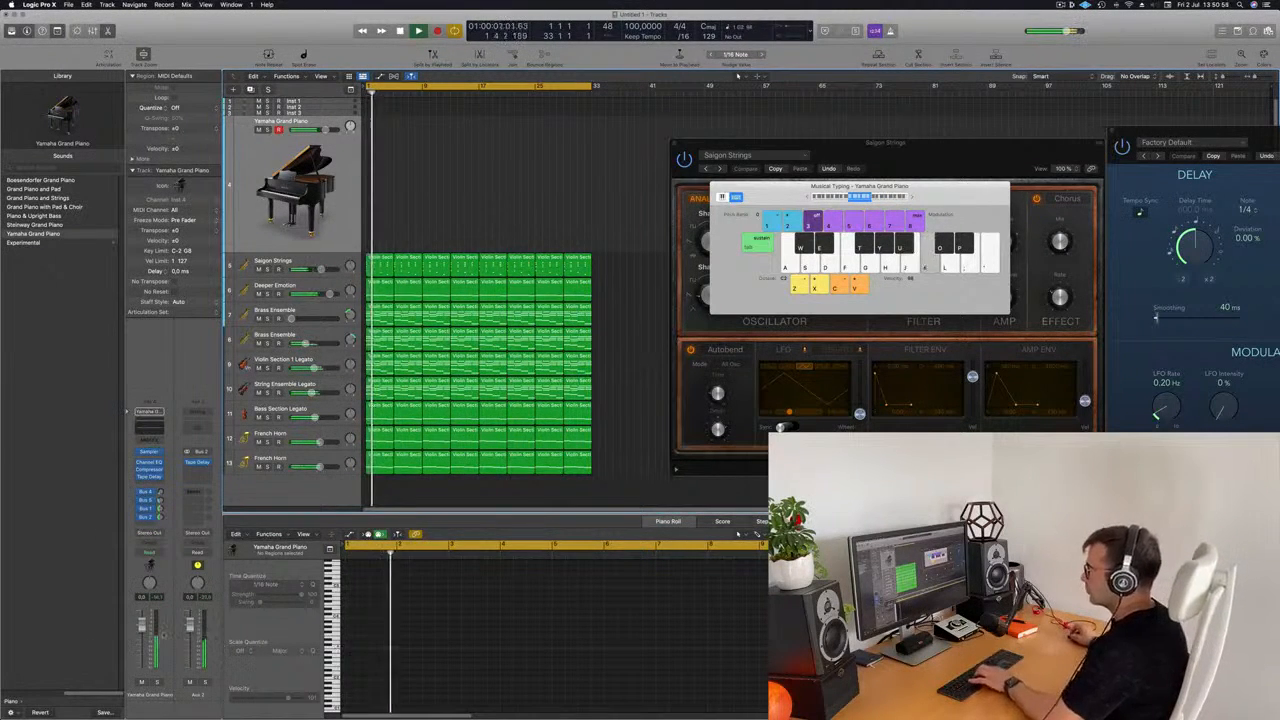
{"action": "key", "text": "apostrophe"}
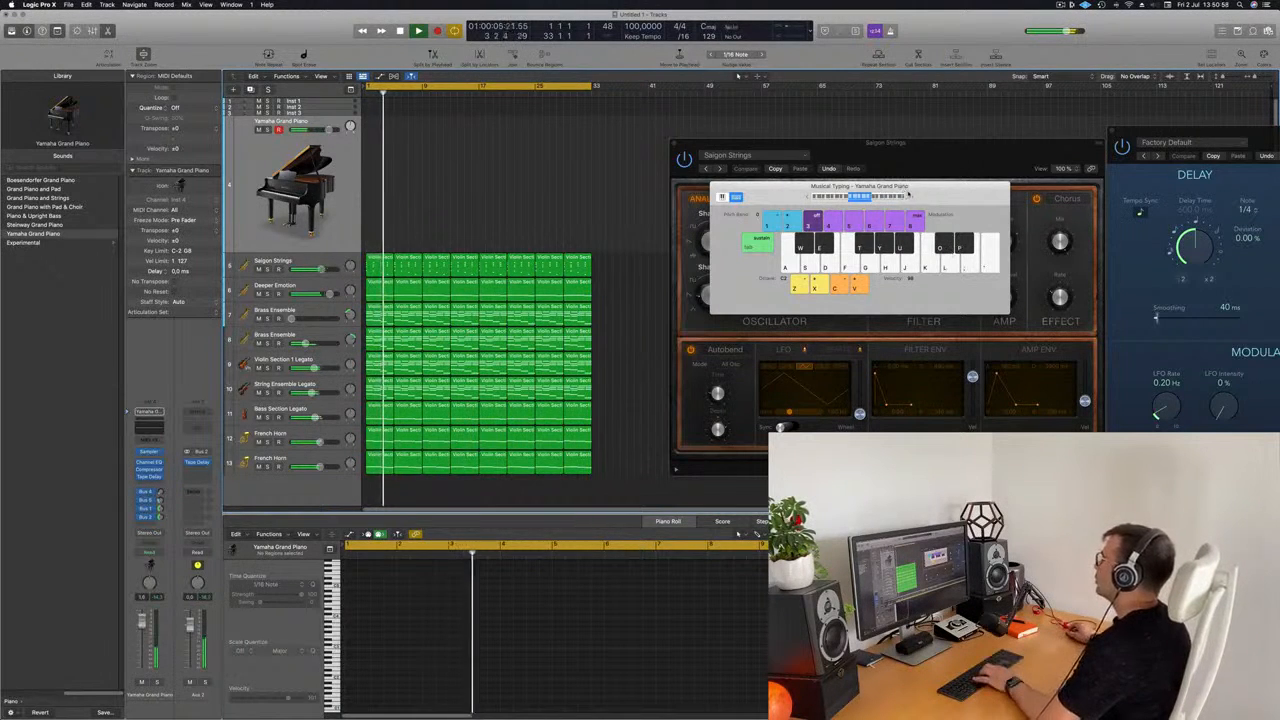
{"action": "left_click", "coordinate": [911, 198]}
{"action": "key", "text": "k"}
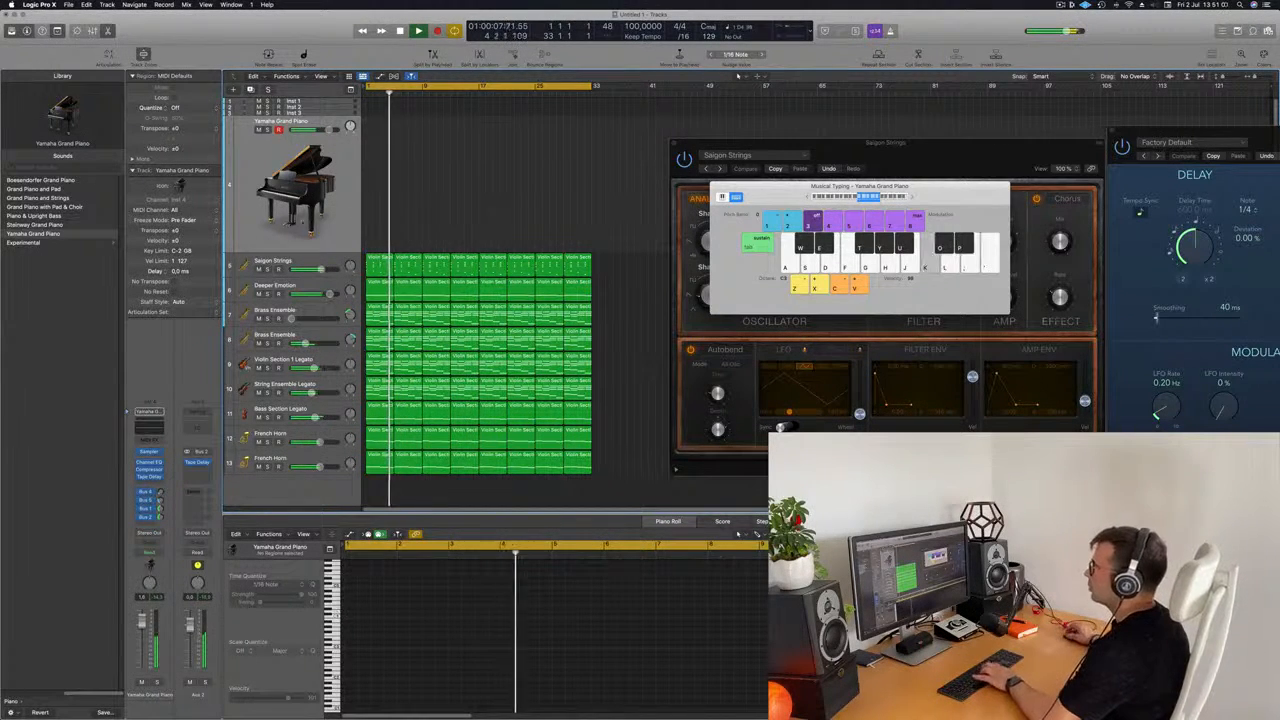
{"action": "key", "text": "k"}
{"action": "key", "text": "l"}
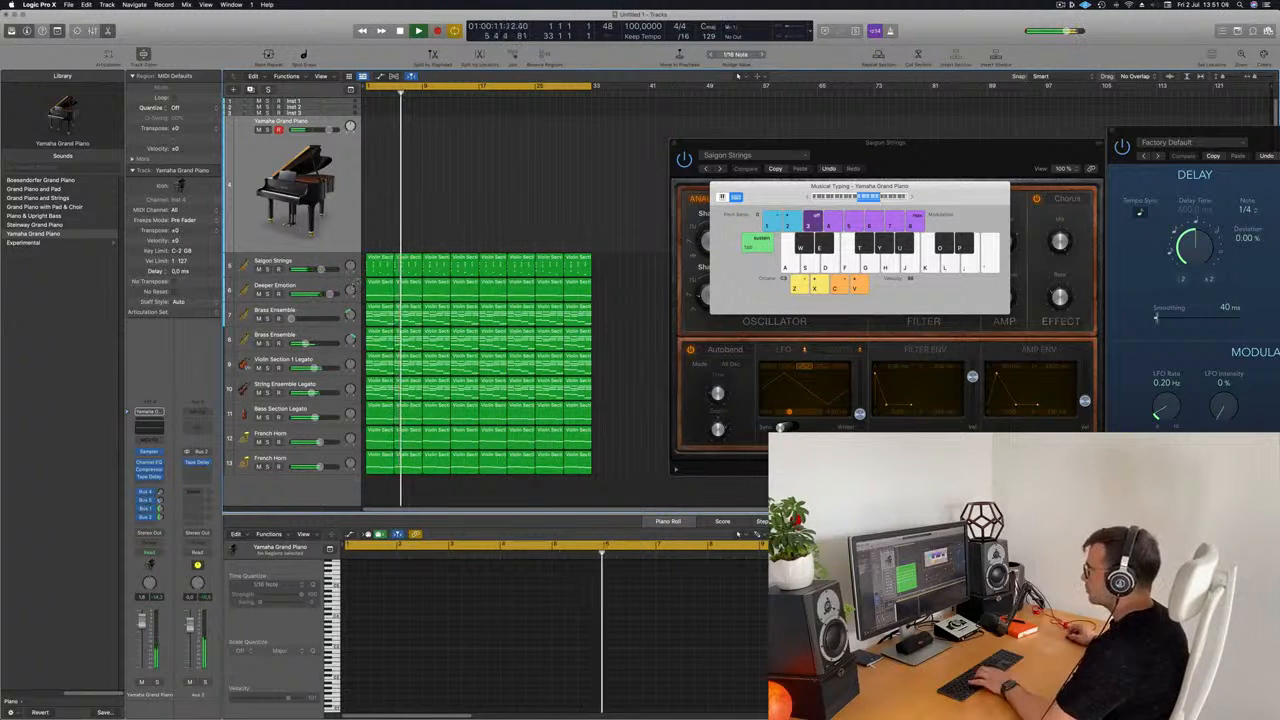
Replay with the first Saigon Strings region selected, soloing track 7's Brass Ensemble and the Deeper Emotion pad in turn
{"action": "left_click", "coordinate": [382, 265]}
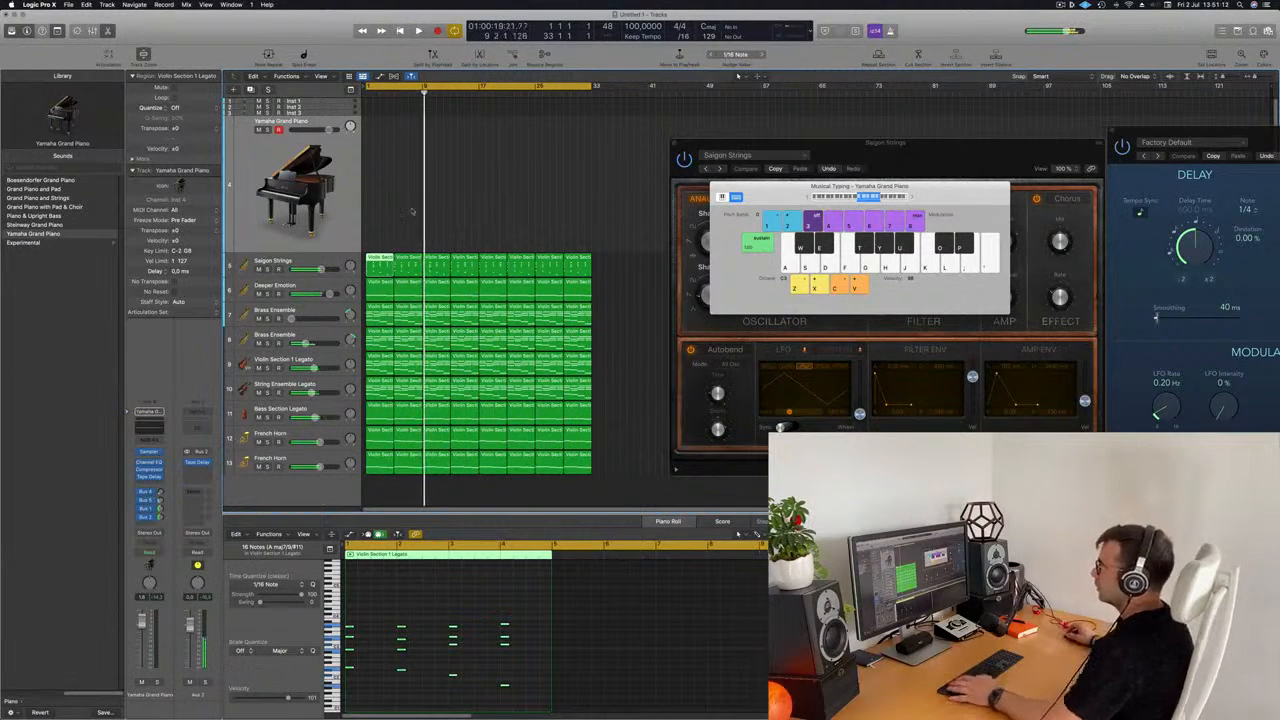
{"action": "key", "text": "space"}
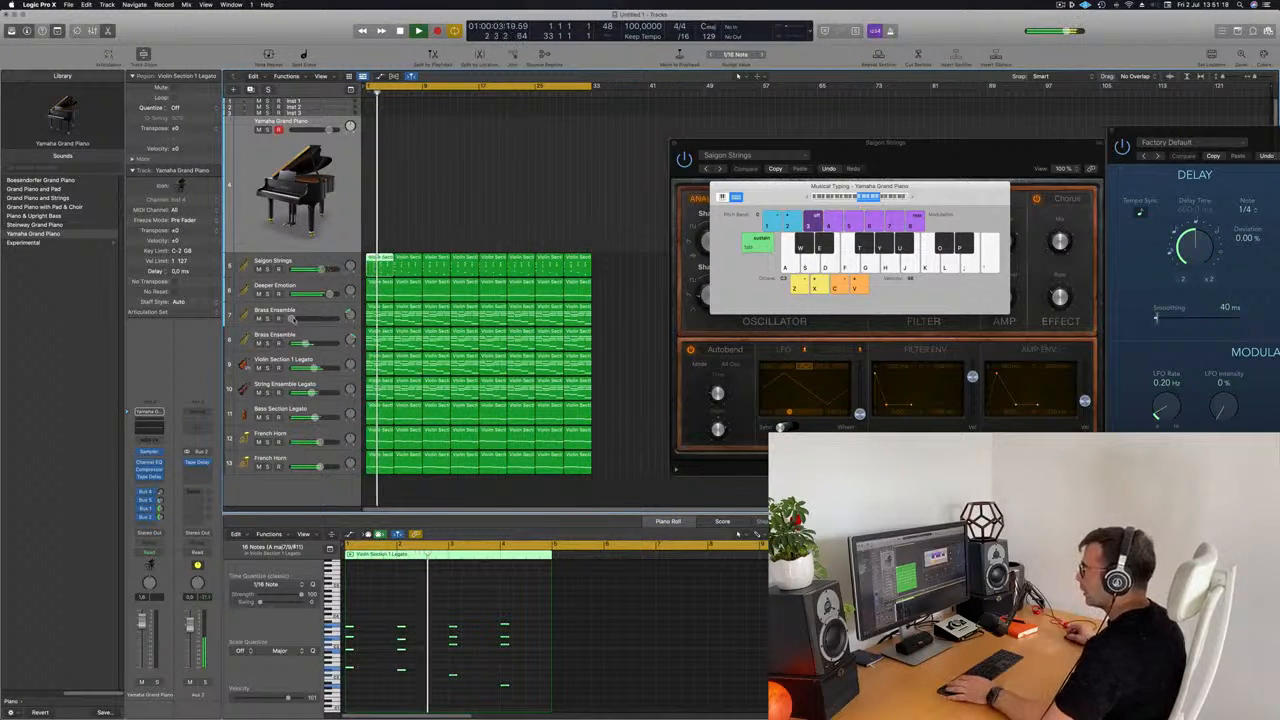
{"action": "left_click", "coordinate": [266, 318]}
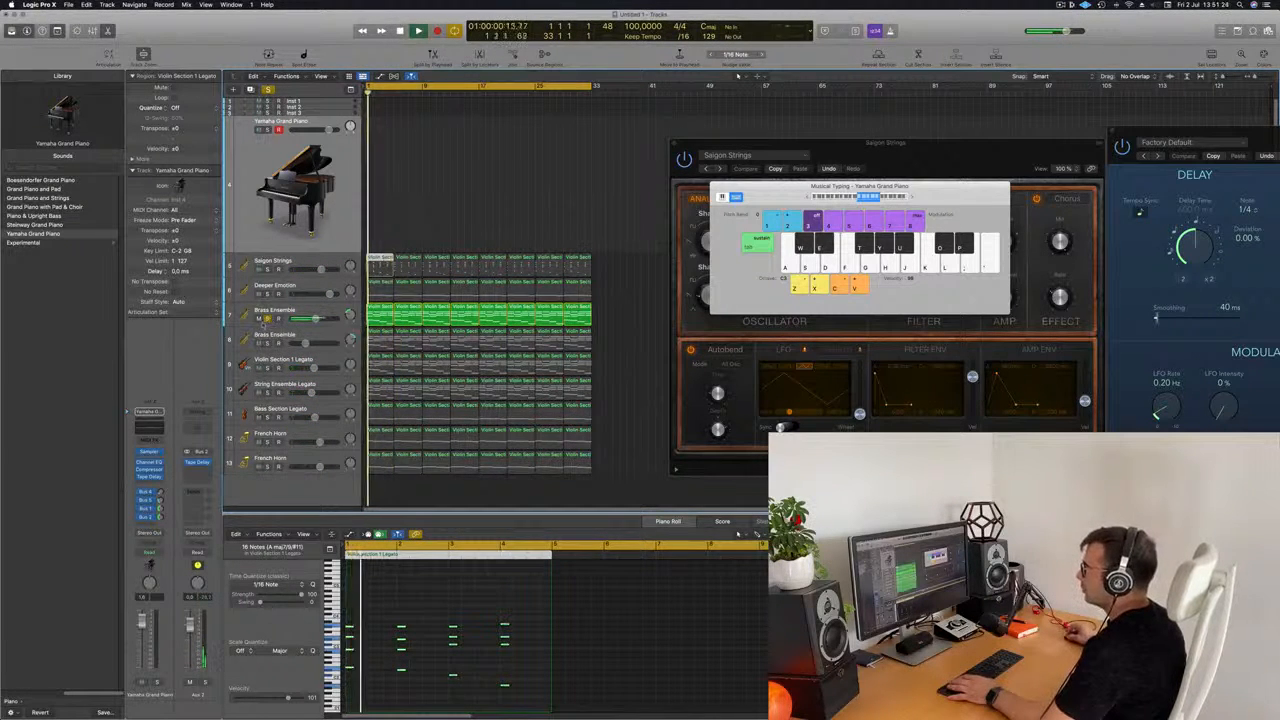
{"action": "left_click", "coordinate": [266, 318]}
{"action": "left_click", "coordinate": [266, 293]}
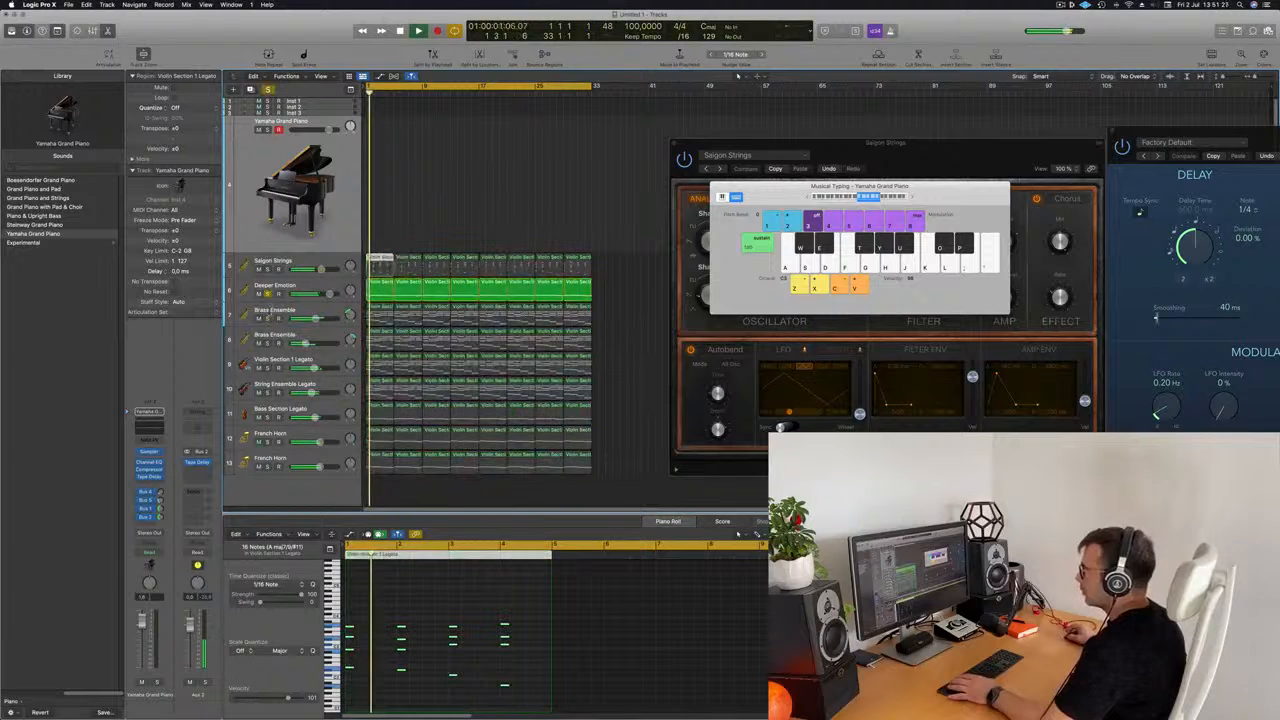
{"action": "left_click", "coordinate": [266, 318]}
{"action": "left_click", "coordinate": [266, 293]}
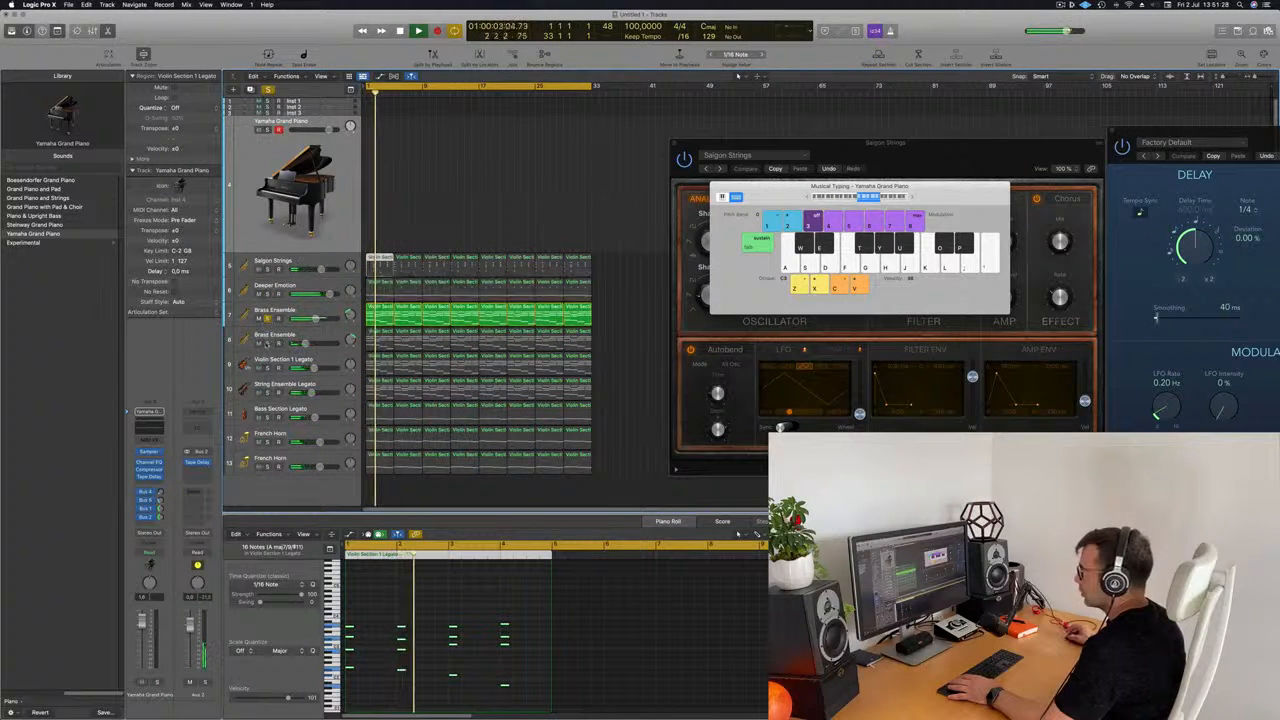
Solo the second Brass Ensemble as well, lower track 7's Brass Ensemble volume to balance the two, and clear the solos
{"action": "left_click", "coordinate": [266, 343]}
{"action": "left_click_drag", "start_coordinate": [316, 319], "coordinate": [306, 319]}
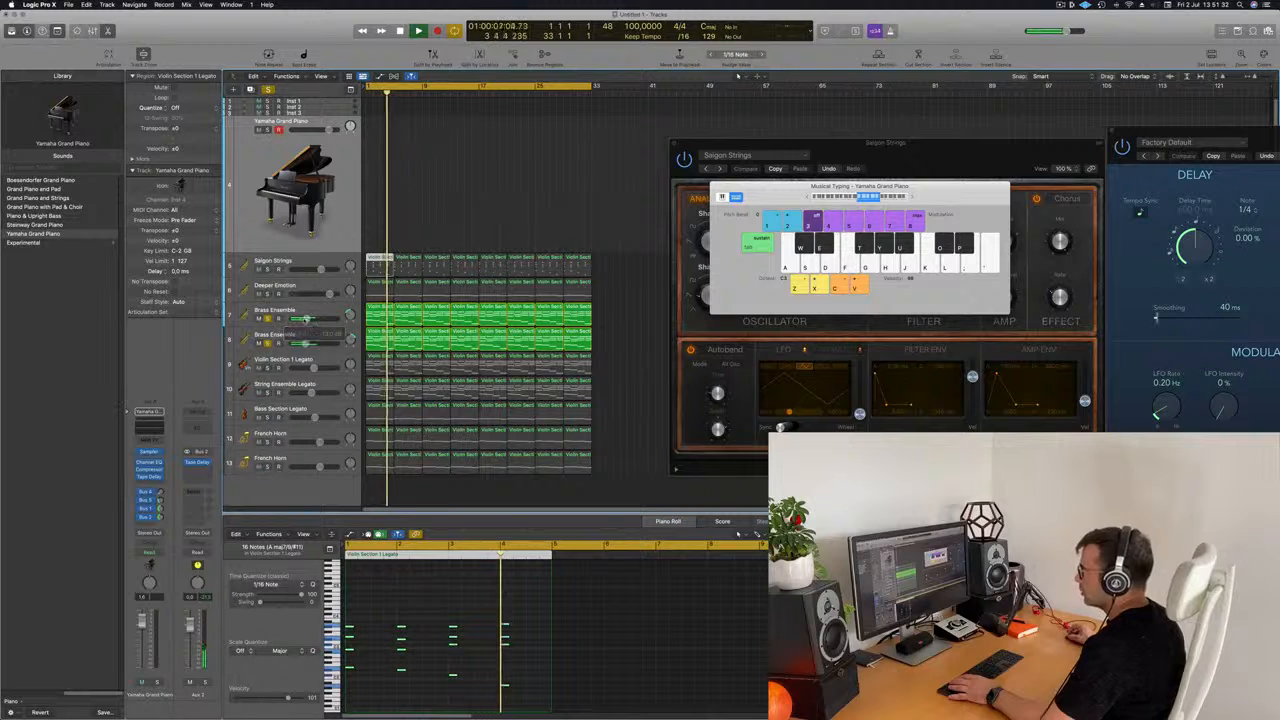
{"action": "key", "text": "super+a"}
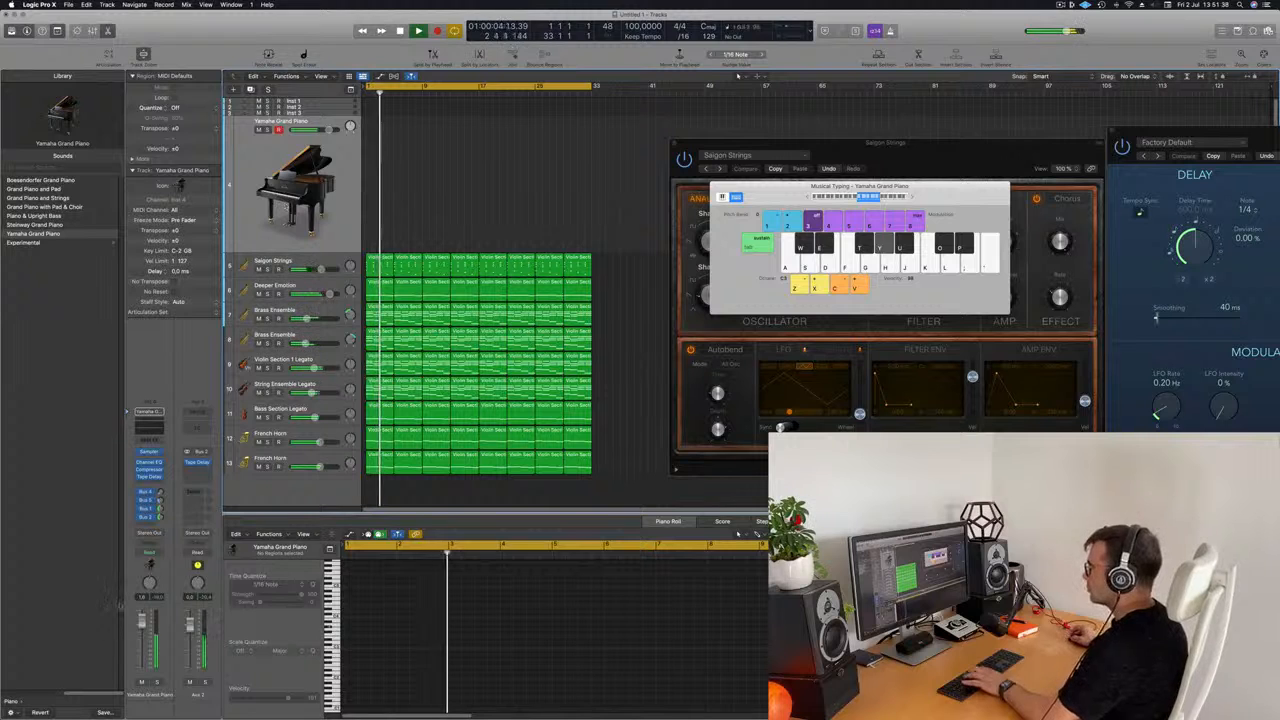
Raise the Yamaha Grand Piano channel volume slightly and rehearse a few melody notes over the playing arrangement
{"action": "left_click_drag", "start_coordinate": [142, 625], "coordinate": [142, 618]}
{"action": "key", "text": "y"}
{"action": "key", "text": "u"}
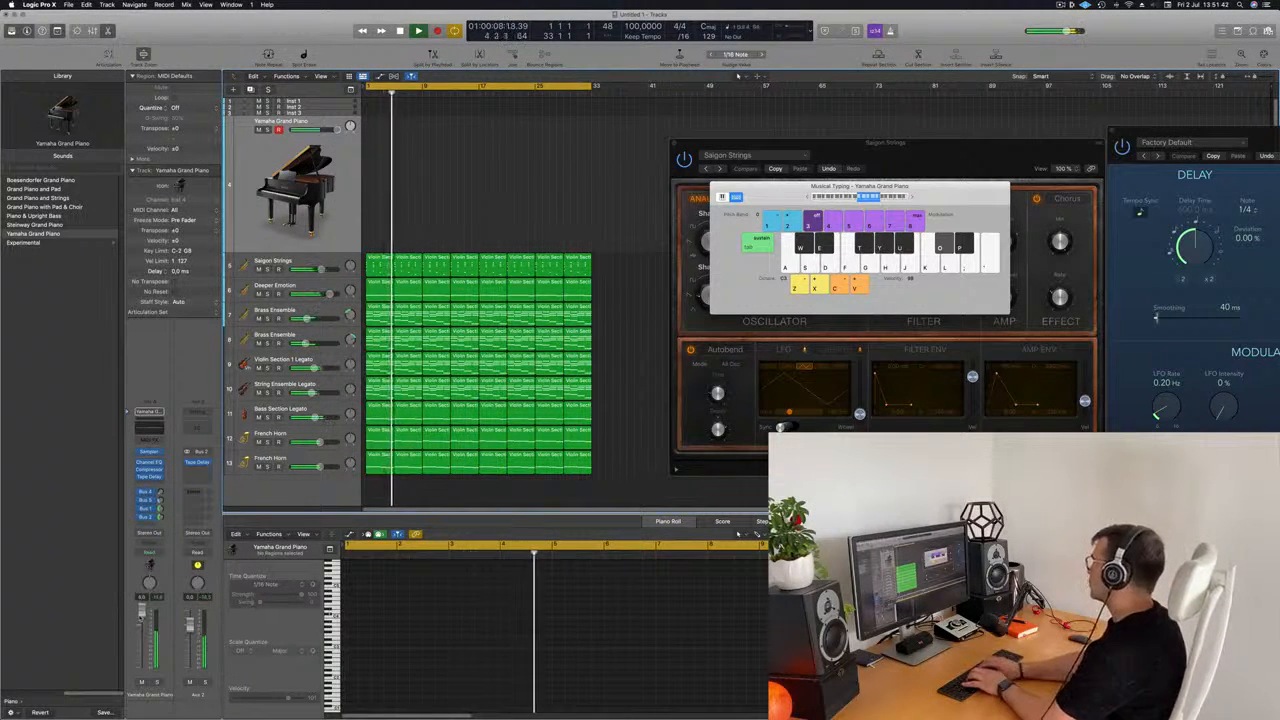
{"action": "key", "text": "i"}
{"action": "key", "text": "i"}
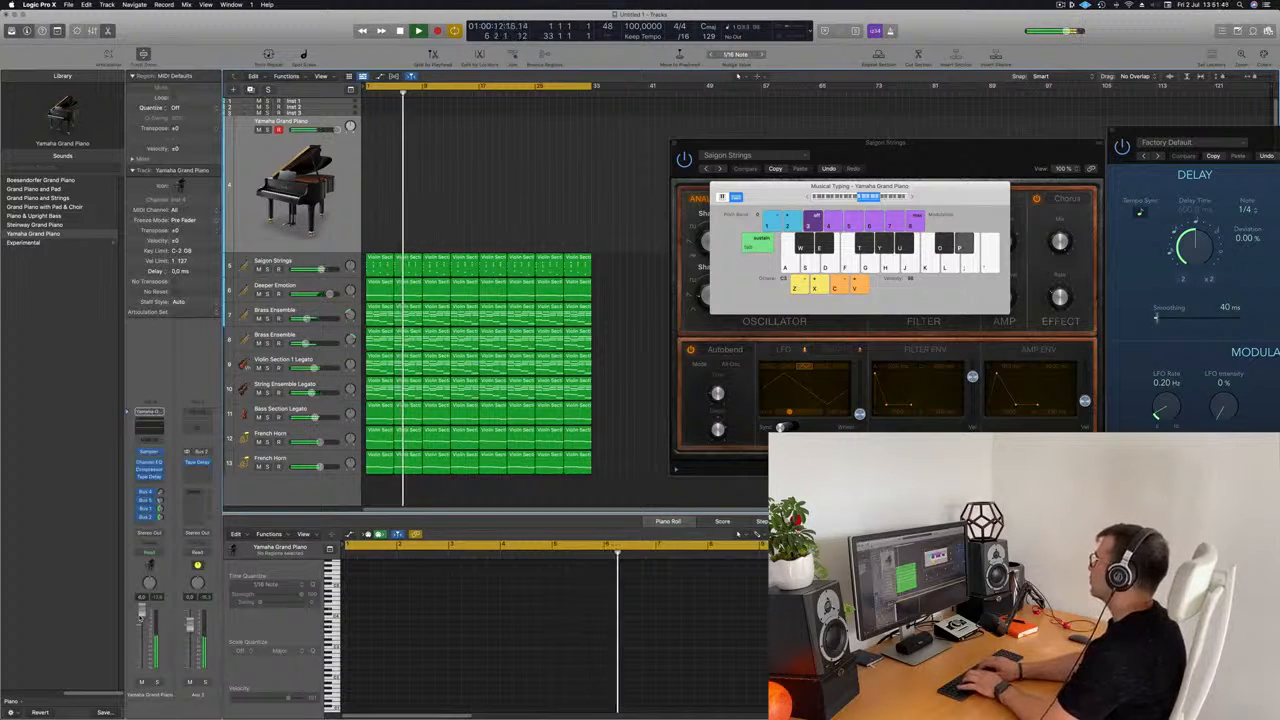
Try recording a Yamaha Grand Piano melody take over the playing arrangement, and delete the recorded region
{"action": "key", "text": "r"}
{"action": "key", "text": "p"}
{"action": "key", "text": "e"}
{"action": "key", "text": "p"}
{"action": "key", "text": "t"}
{"action": "key", "text": "y"}
{"action": "key", "text": "p"}
{"action": "key", "text": "p"}
{"action": "key", "text": "o"}
{"action": "key", "text": "y"}
{"action": "key", "text": "p"}
{"action": "key", "text": "o"}
{"action": "key", "text": "p"}
{"action": "key", "text": "o"}
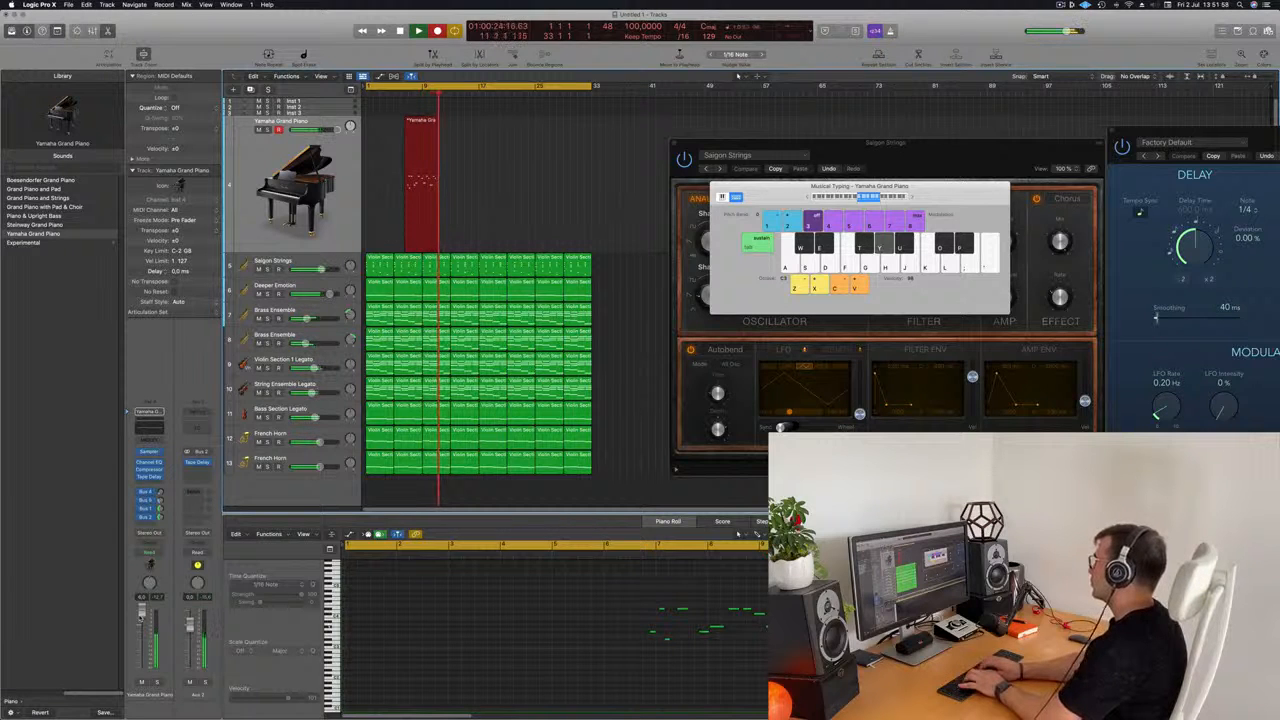
{"action": "key", "text": "p"}
{"action": "key", "text": "t"}
{"action": "key", "text": "o"}
{"action": "key", "text": "y"}
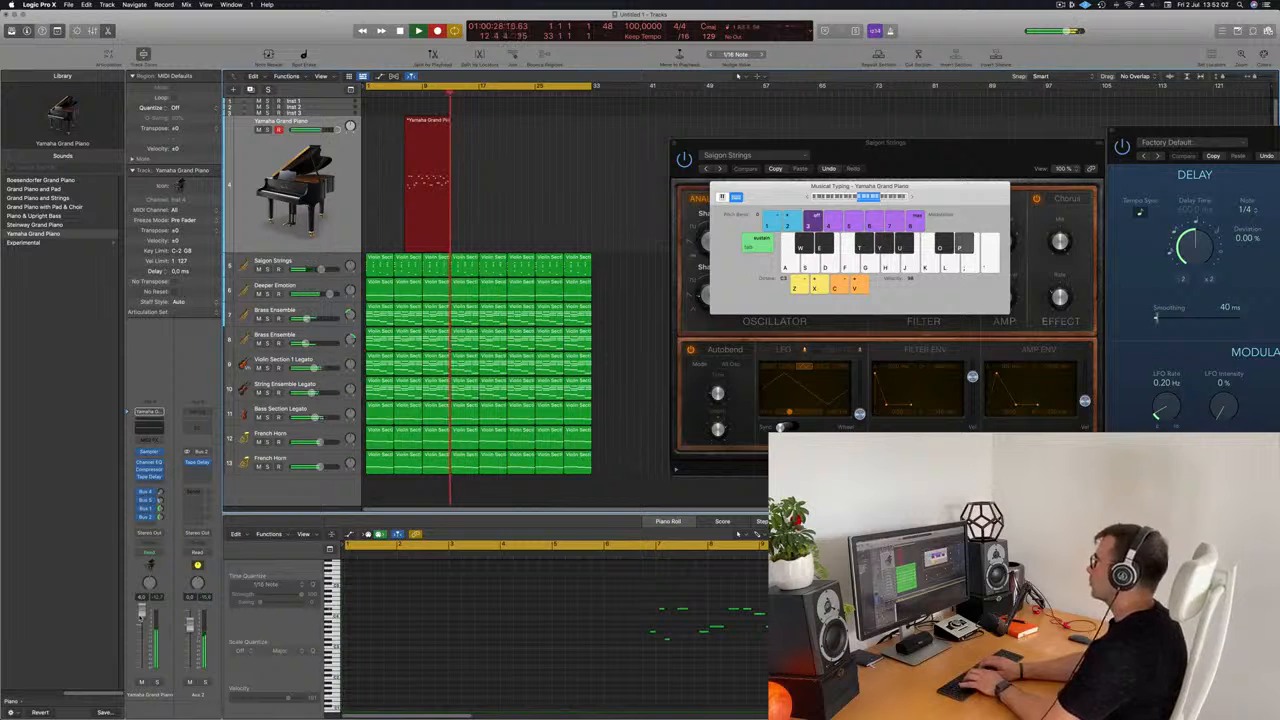
{"action": "key", "text": "t"}
{"action": "key", "text": "space"}
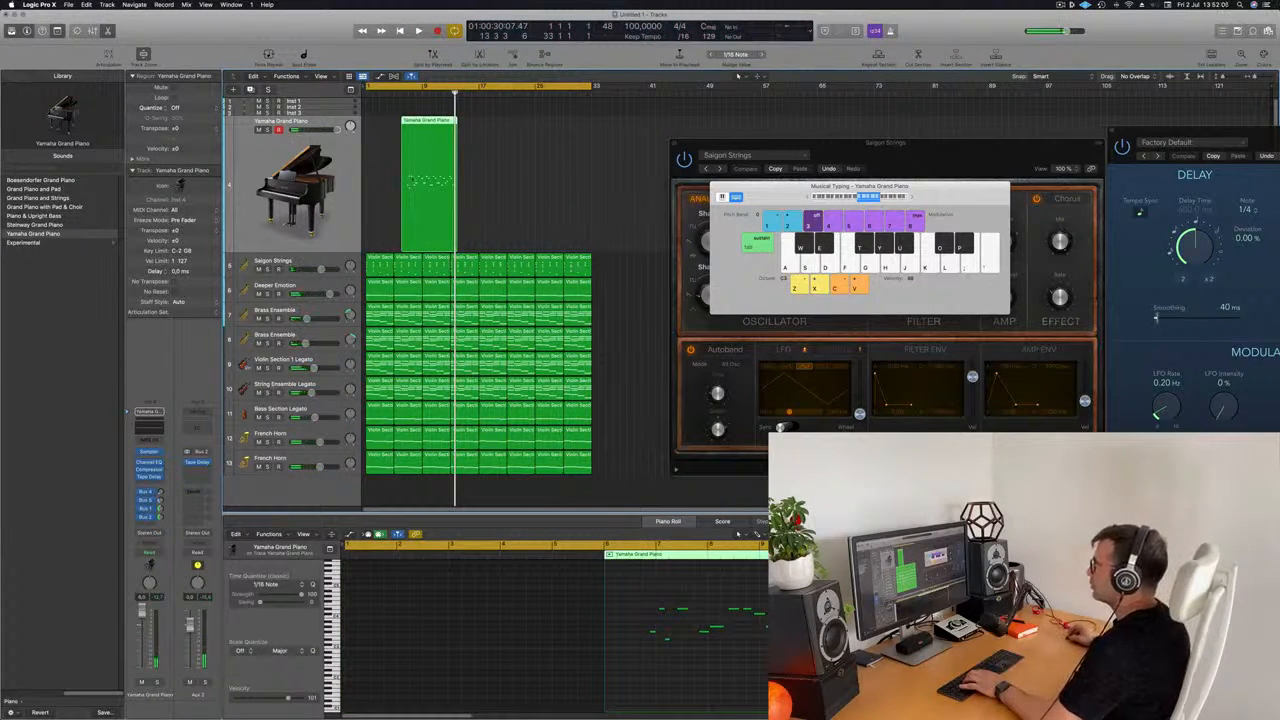
{"action": "key", "text": "Delete"}
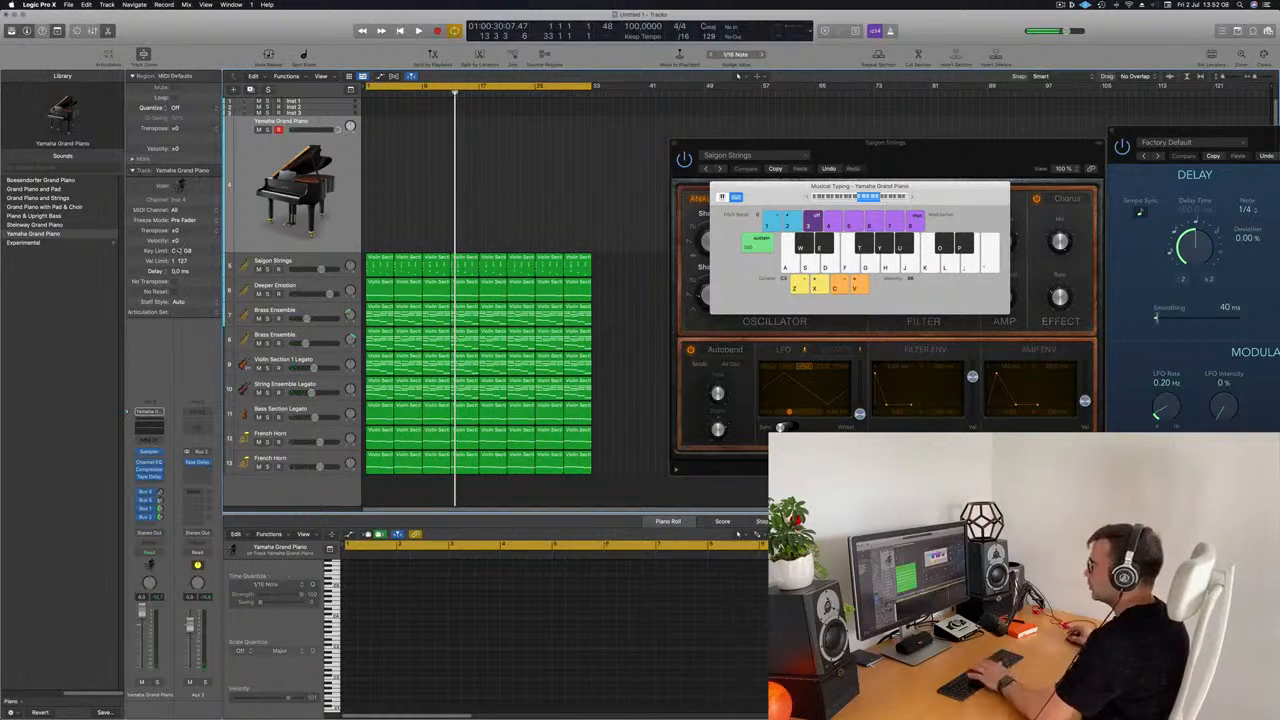
Mute both Brass Ensemble tracks and the String Ensemble Legato track, and play the thinned arrangement from the start
{"action": "left_click", "coordinate": [258, 318]}
{"action": "left_click", "coordinate": [258, 342]}
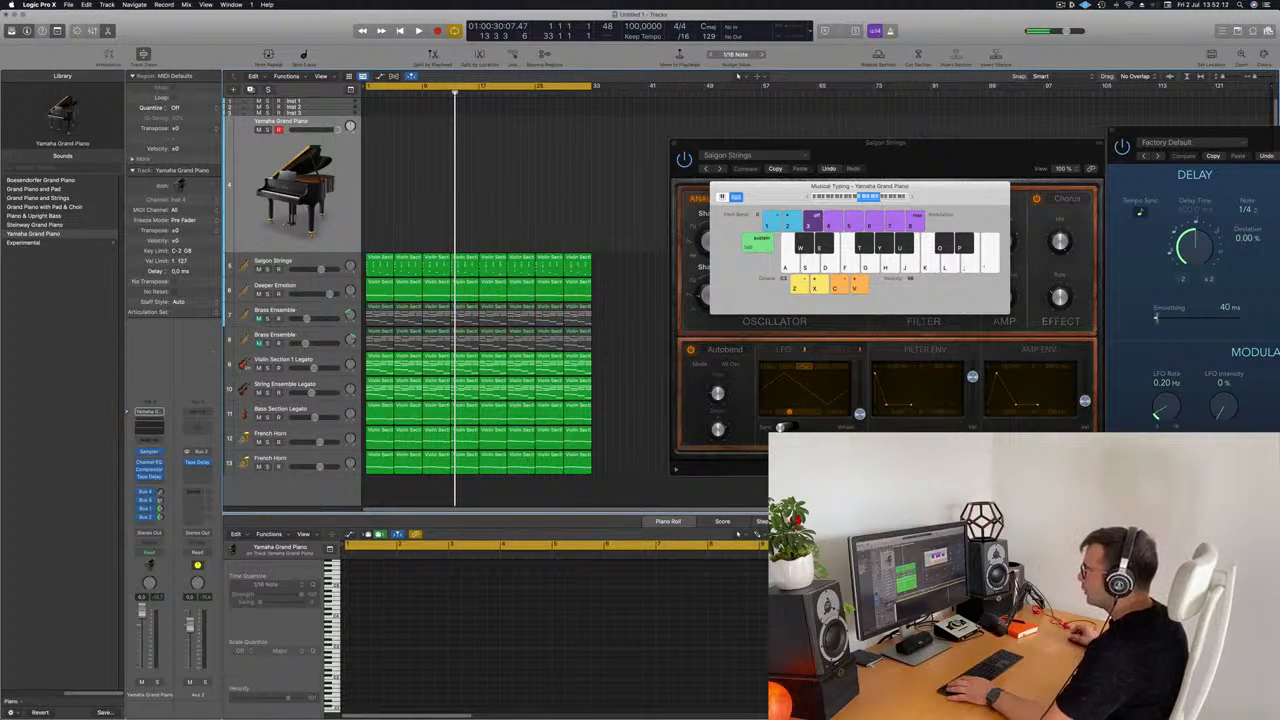
{"action": "left_click", "coordinate": [258, 392]}
{"action": "key", "text": "space"}
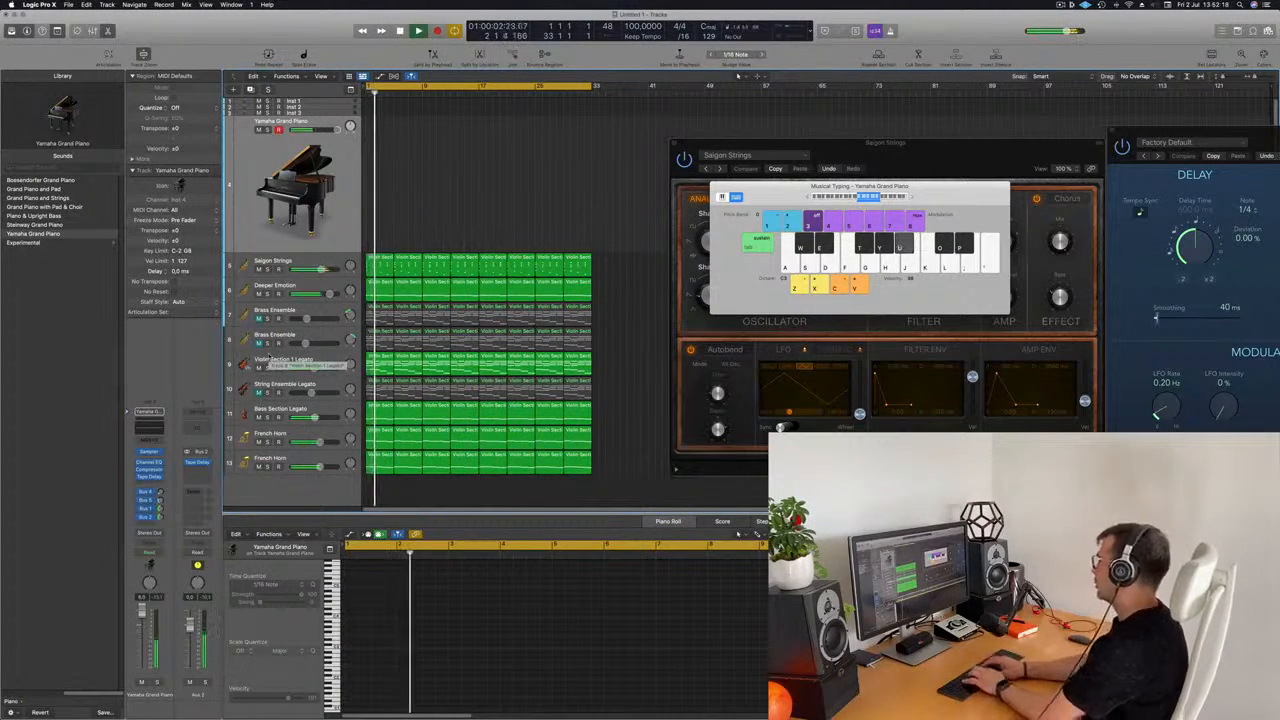
Switch the piano track to the Steinway Grand Piano patch and add Bus 1 and Bus 2 sends to it
{"action": "key", "text": "super+z"}
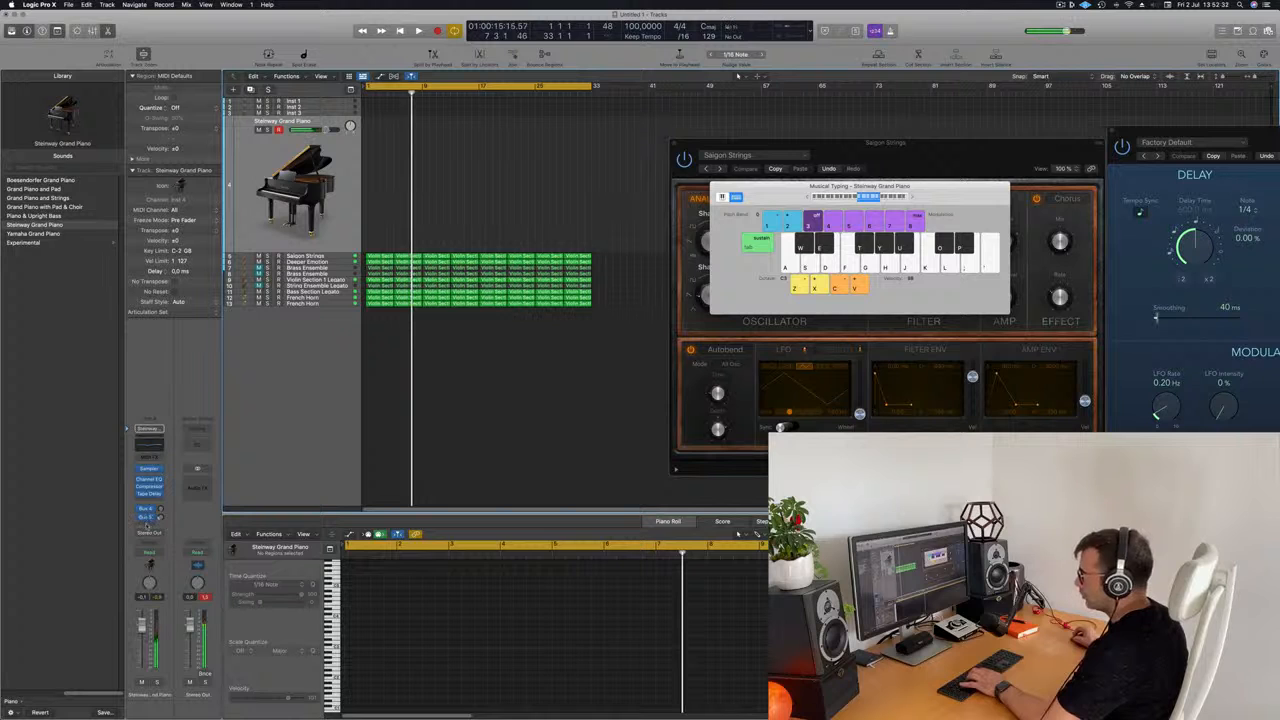
{"action": "left_click", "coordinate": [148, 522]}
{"action": "mouse_move", "coordinate": [152, 536]}
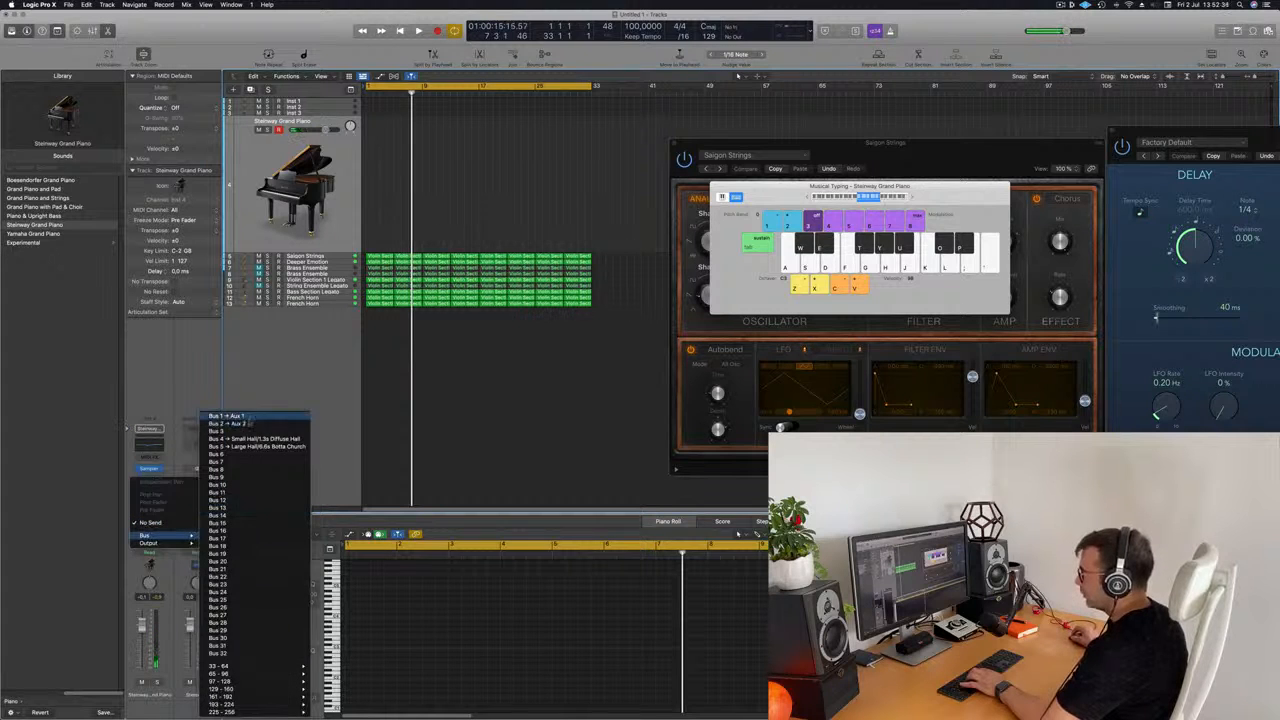
{"action": "left_click", "coordinate": [238, 415]}
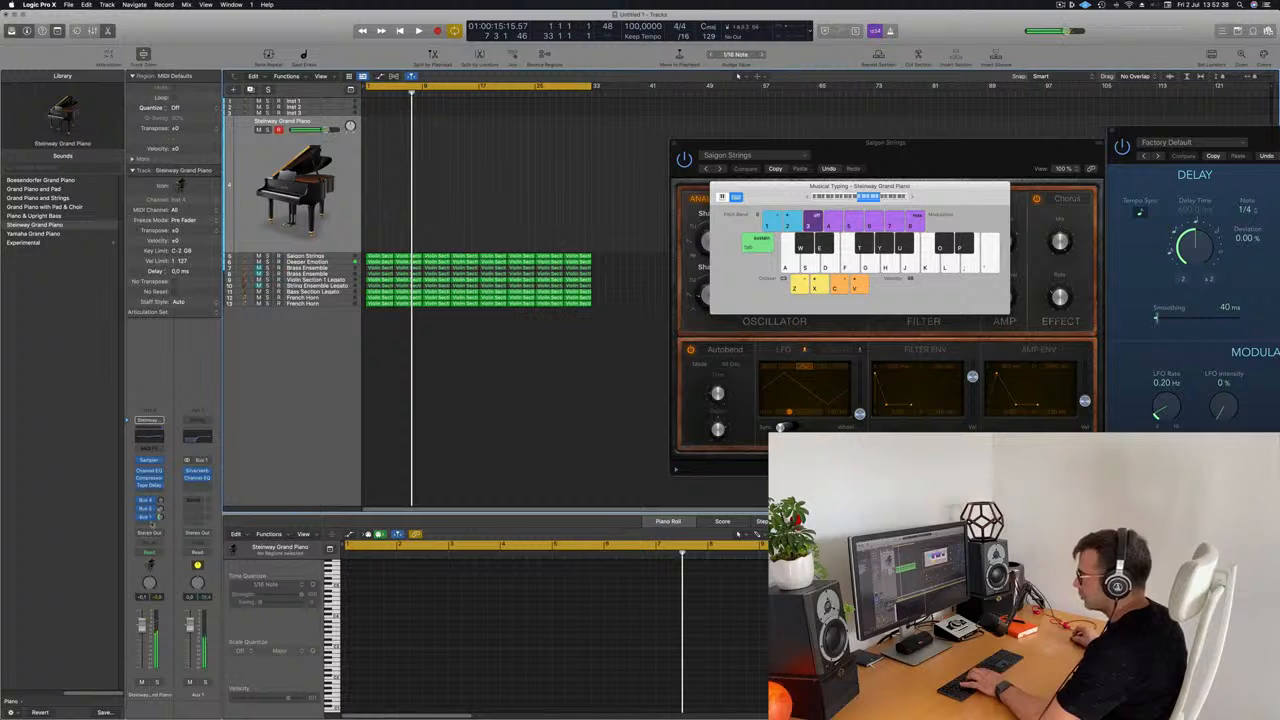
{"action": "left_click", "coordinate": [152, 524]}
{"action": "mouse_move", "coordinate": [150, 537]}
{"action": "left_click", "coordinate": [238, 423]}
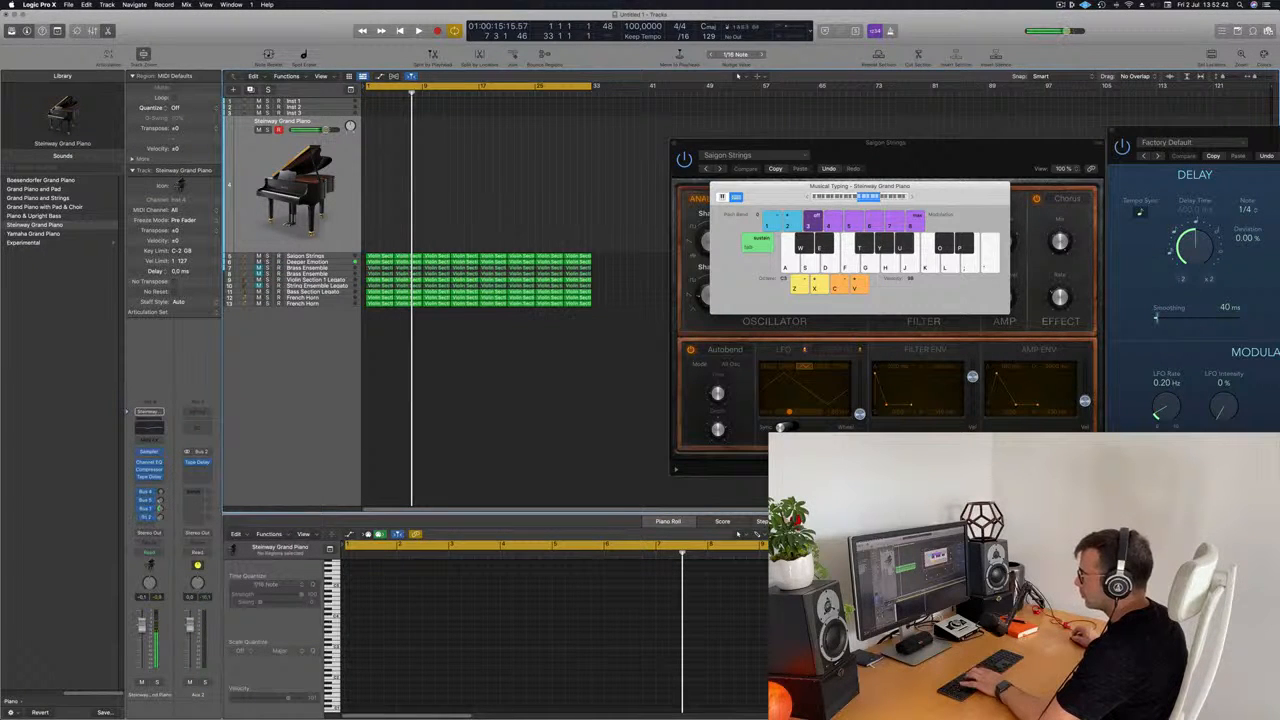
Play the arrangement from the start and record a Steinway Grand Piano melody from about bar 5 to bar 12
{"action": "key", "text": "space"}
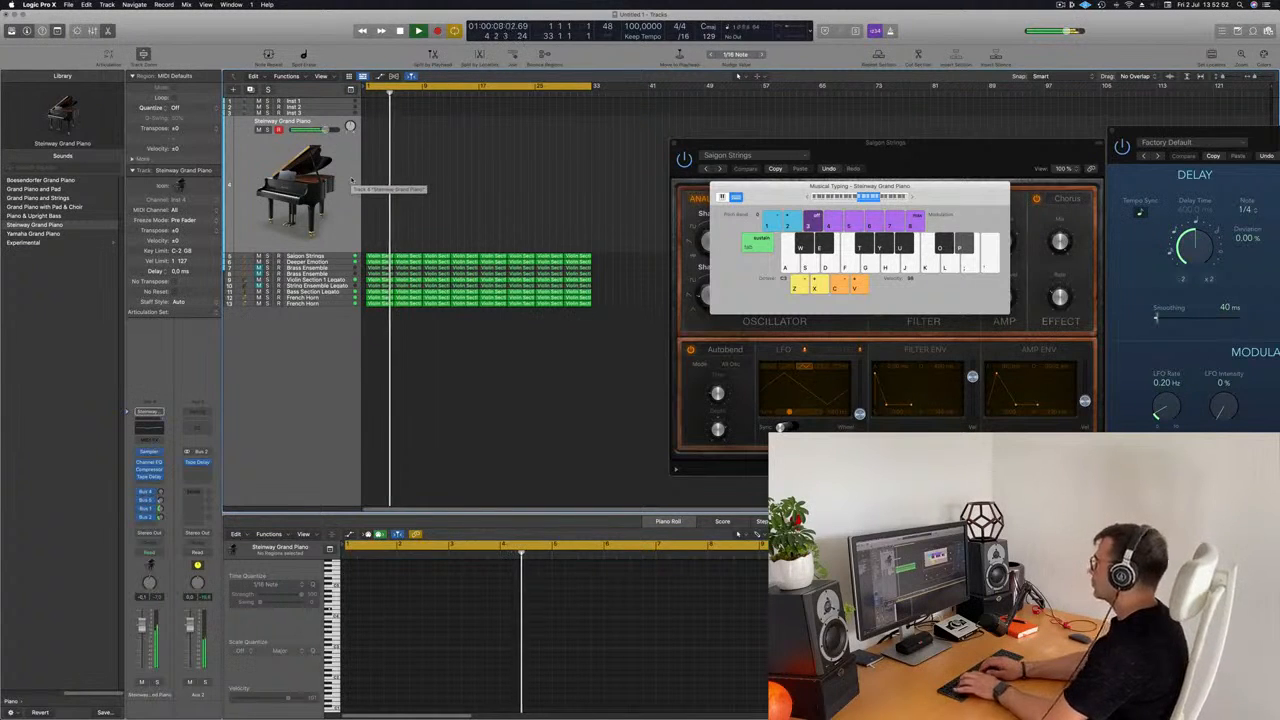
{"action": "key", "text": "r"}
{"action": "key", "text": "l"}
{"action": "key", "text": "k"}
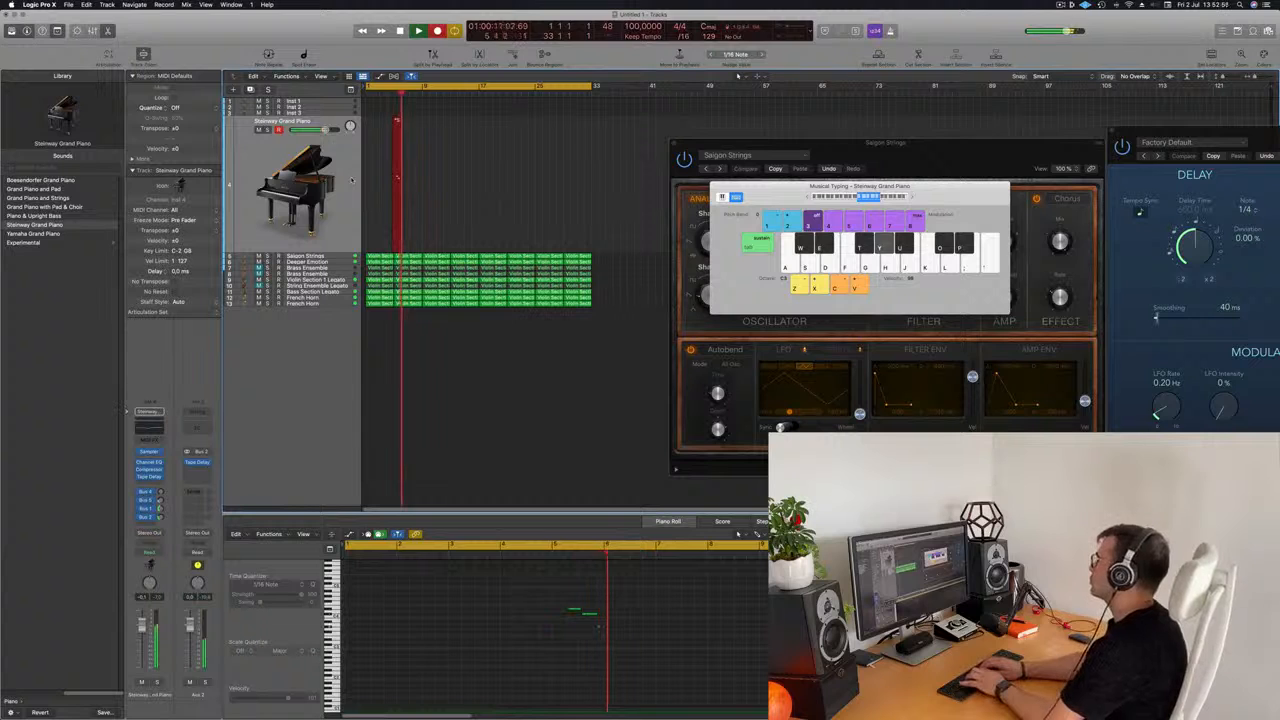
{"action": "key", "text": "p"}
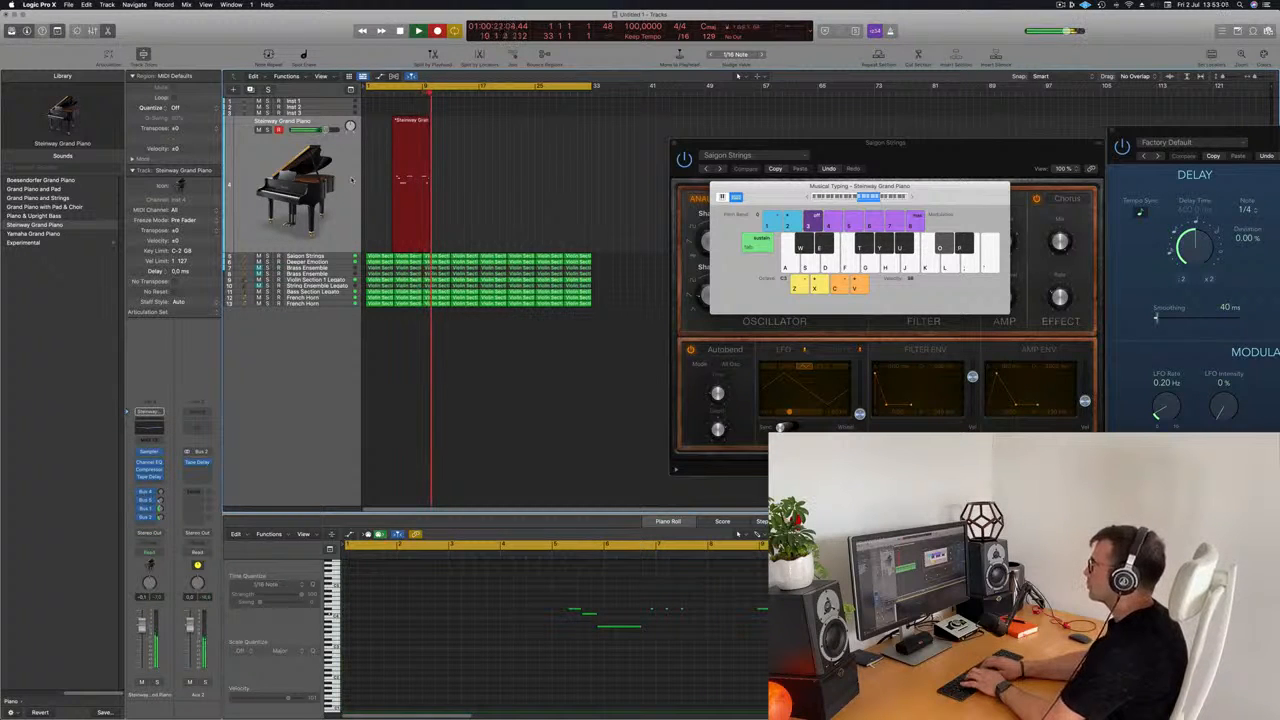
{"action": "key", "text": "t"}
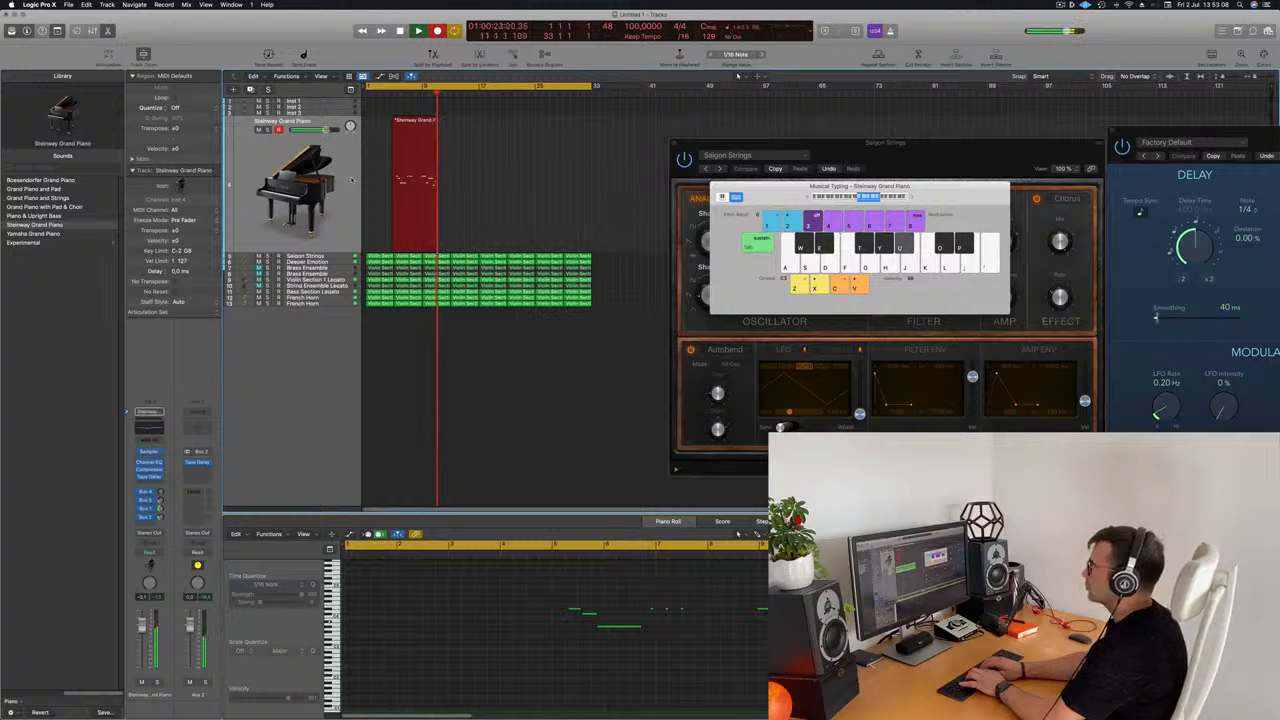
{"action": "key", "text": "p"}
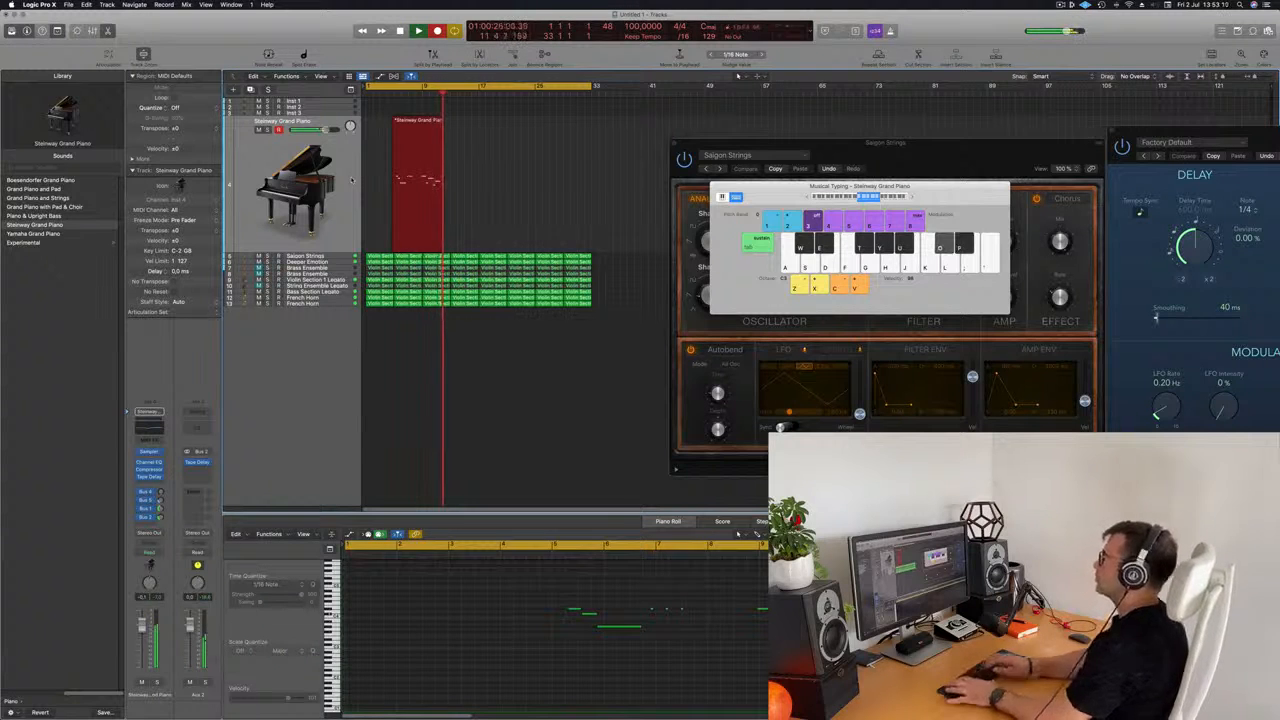
{"action": "key", "text": "space"}
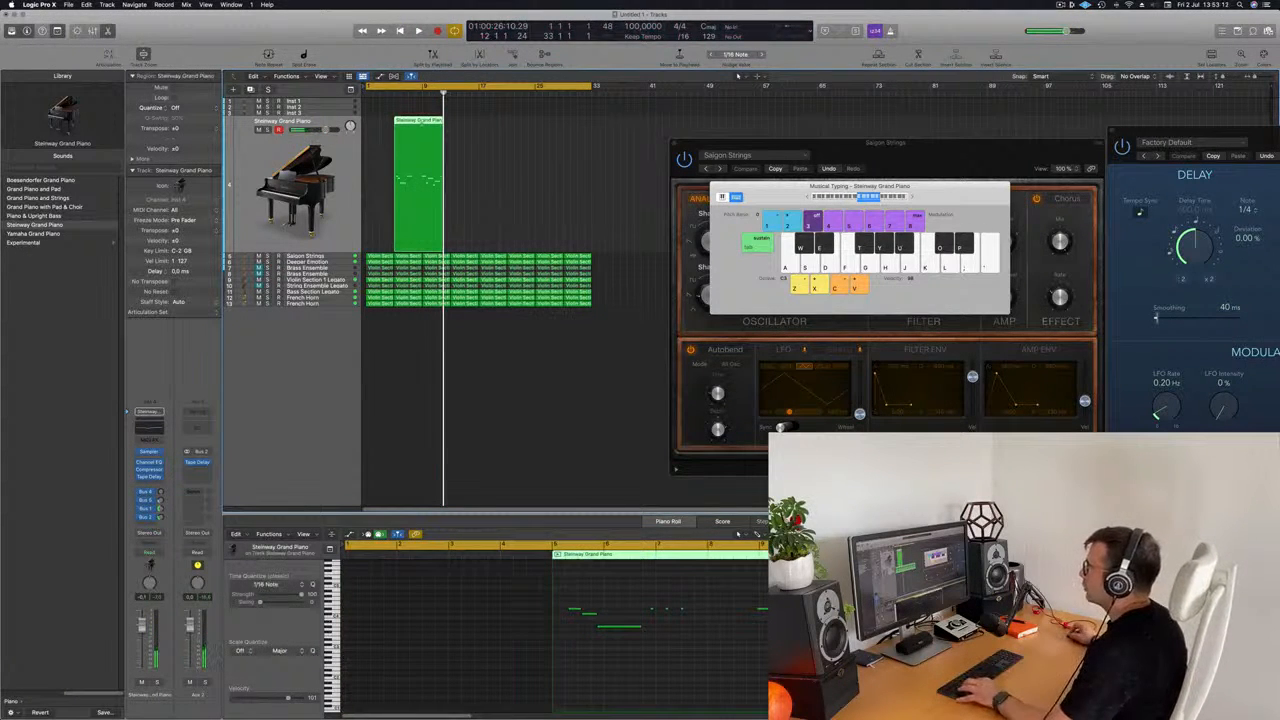
Split the Steinway region at bar 9 with crossing notes split, delete the earlier part and move the remainder to bar 1
{"action": "key", "text": "super+t"}
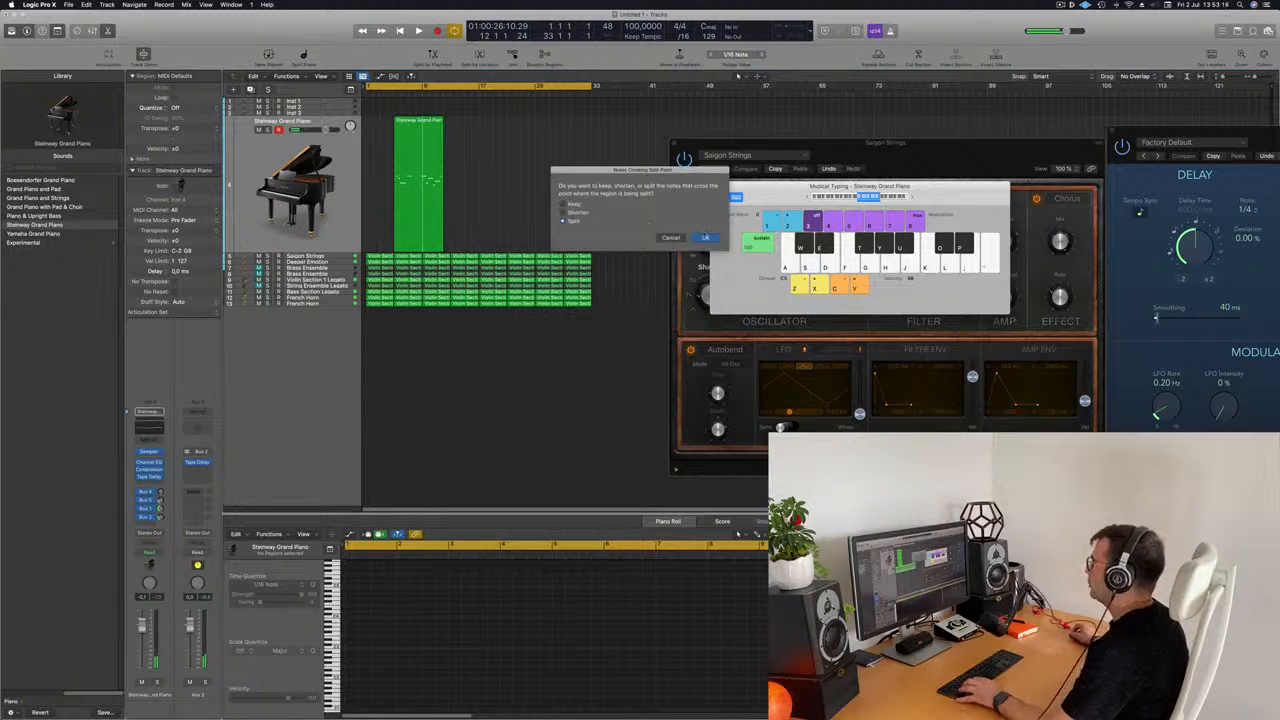
{"action": "key", "text": "Return"}
{"action": "left_click", "coordinate": [410, 137]}
{"action": "key", "text": "Delete"}
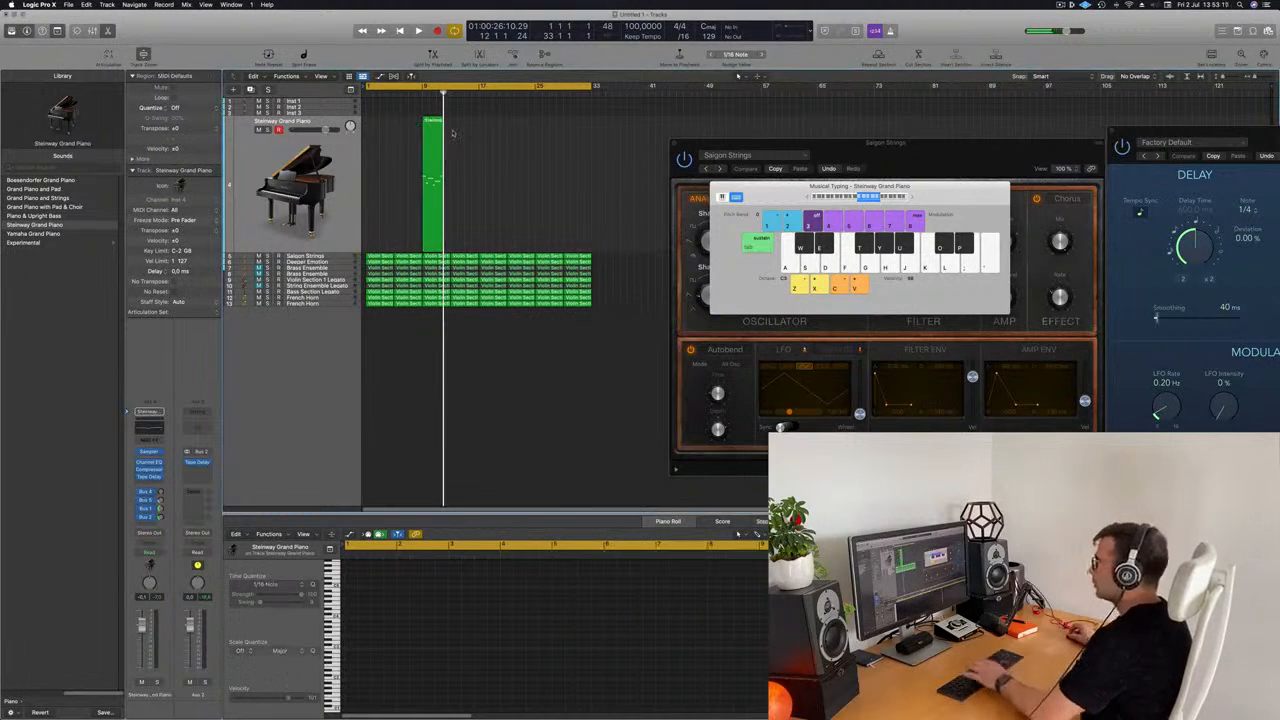
{"action": "left_click_drag", "start_coordinate": [434, 138], "coordinate": [377, 139]}
{"action": "scroll", "coordinate": [457, 178], "scroll_direction": "right", "scroll_amount": 3}
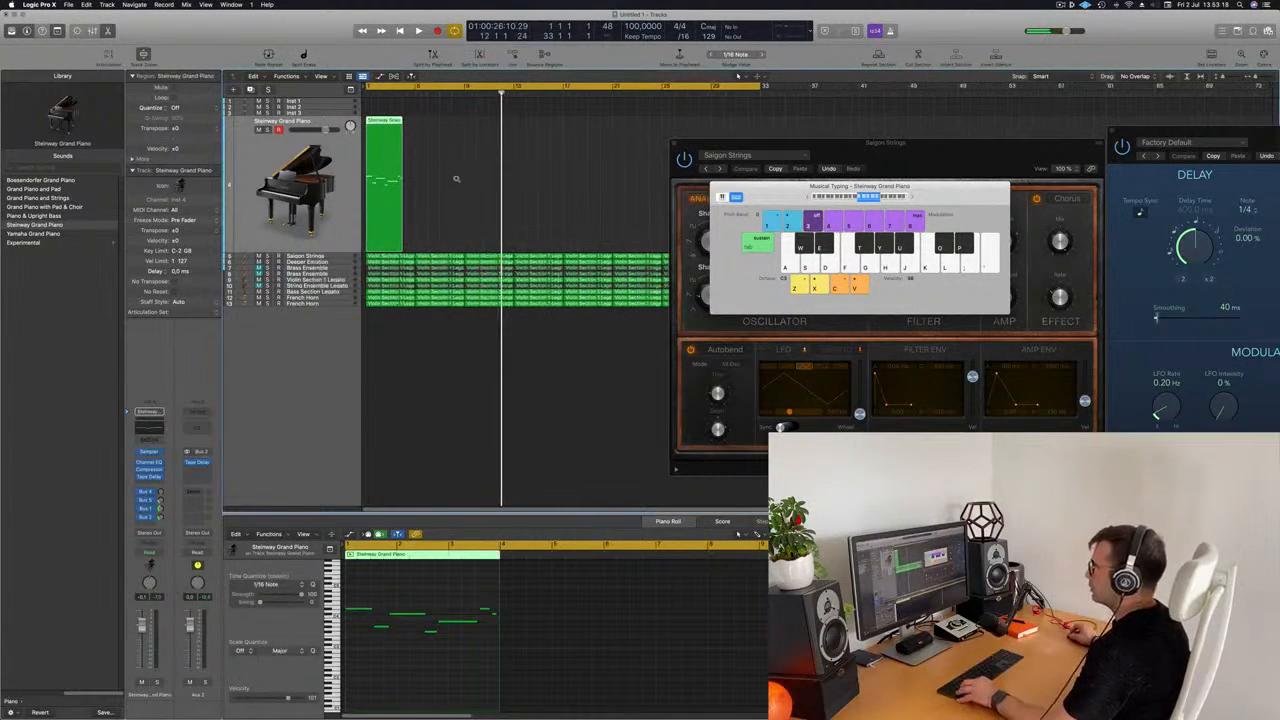
Select the moved Steinway Grand Piano region and listen to its opening from the project start
{"action": "scroll", "coordinate": [457, 179], "scroll_direction": "up", "scroll_amount": 3}
{"action": "scroll", "coordinate": [457, 179], "scroll_direction": "up", "scroll_amount": 3}
{"action": "scroll", "coordinate": [464, 192], "scroll_direction": "left", "scroll_amount": 2}
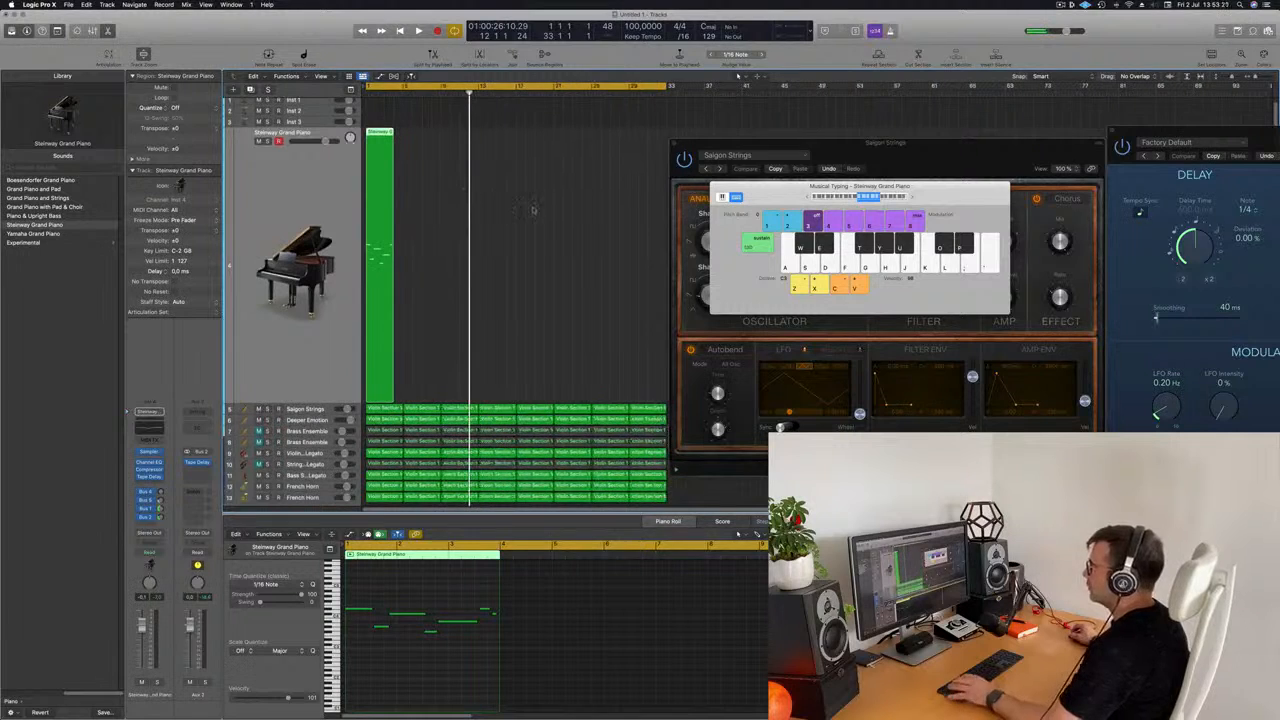
{"action": "left_click", "coordinate": [1084, 5]}
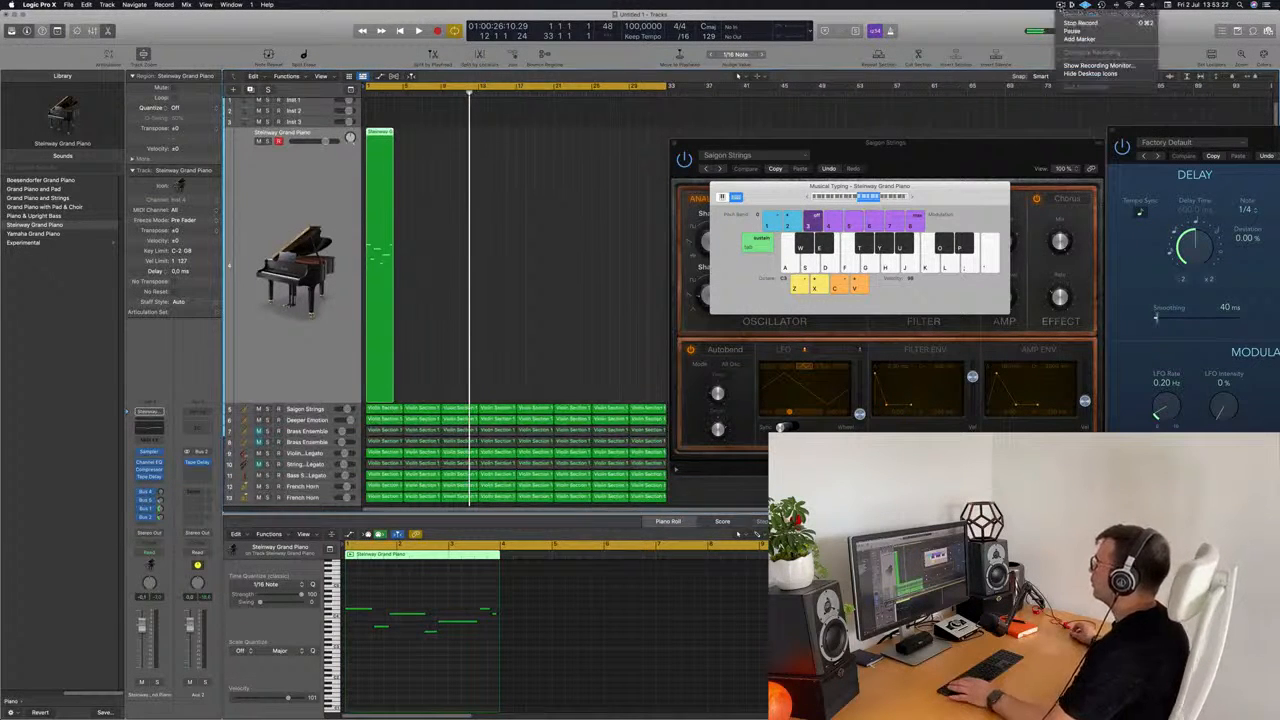
{"action": "left_click", "coordinate": [532, 195]}
{"action": "key", "text": "Return"}
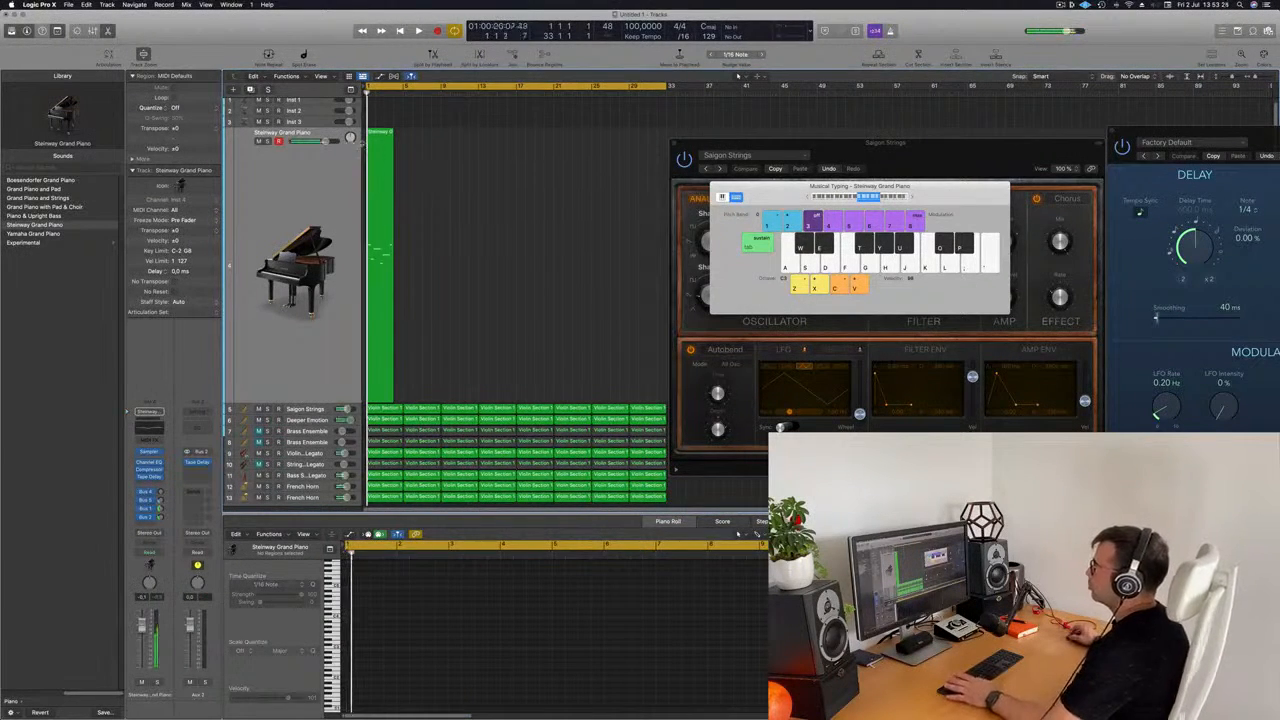
{"action": "left_click", "coordinate": [380, 137]}
{"action": "key", "text": "space"}
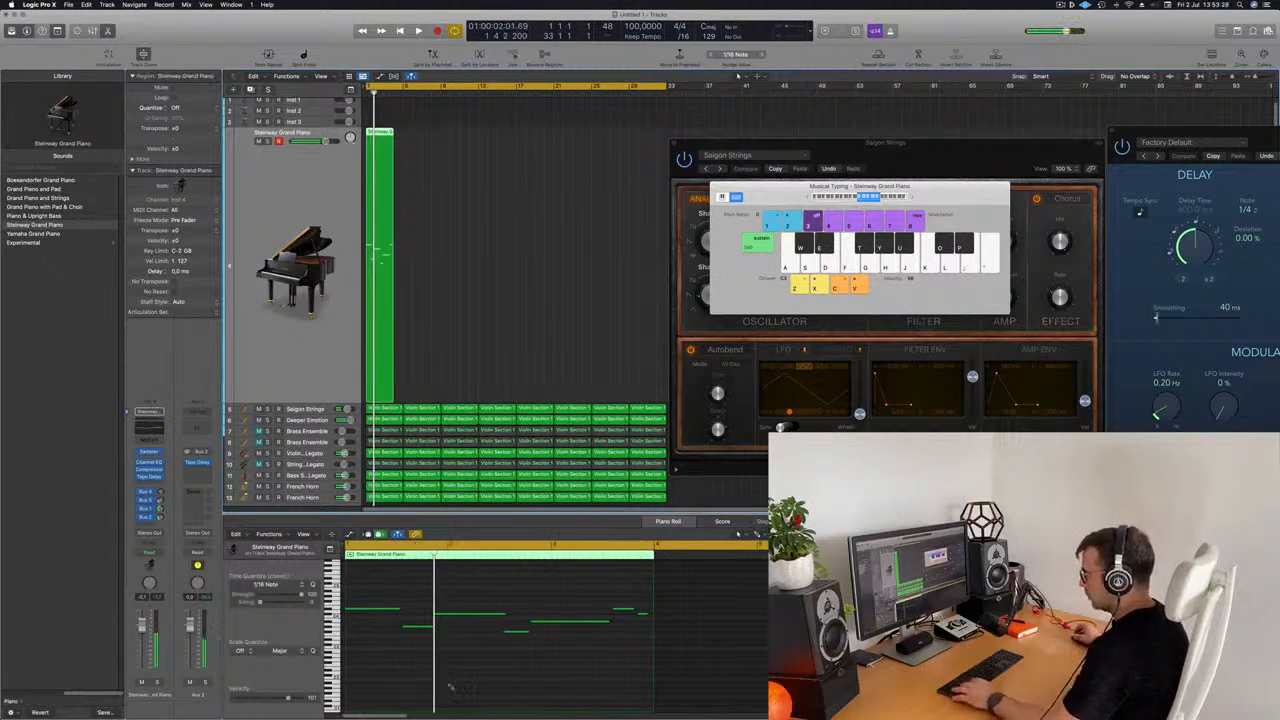
{"action": "key", "text": "space"}
Quantize the Steinway Grand Piano melody to 1/16 Note and close the Musical Typing keyboard
{"action": "key", "text": "super+a"}
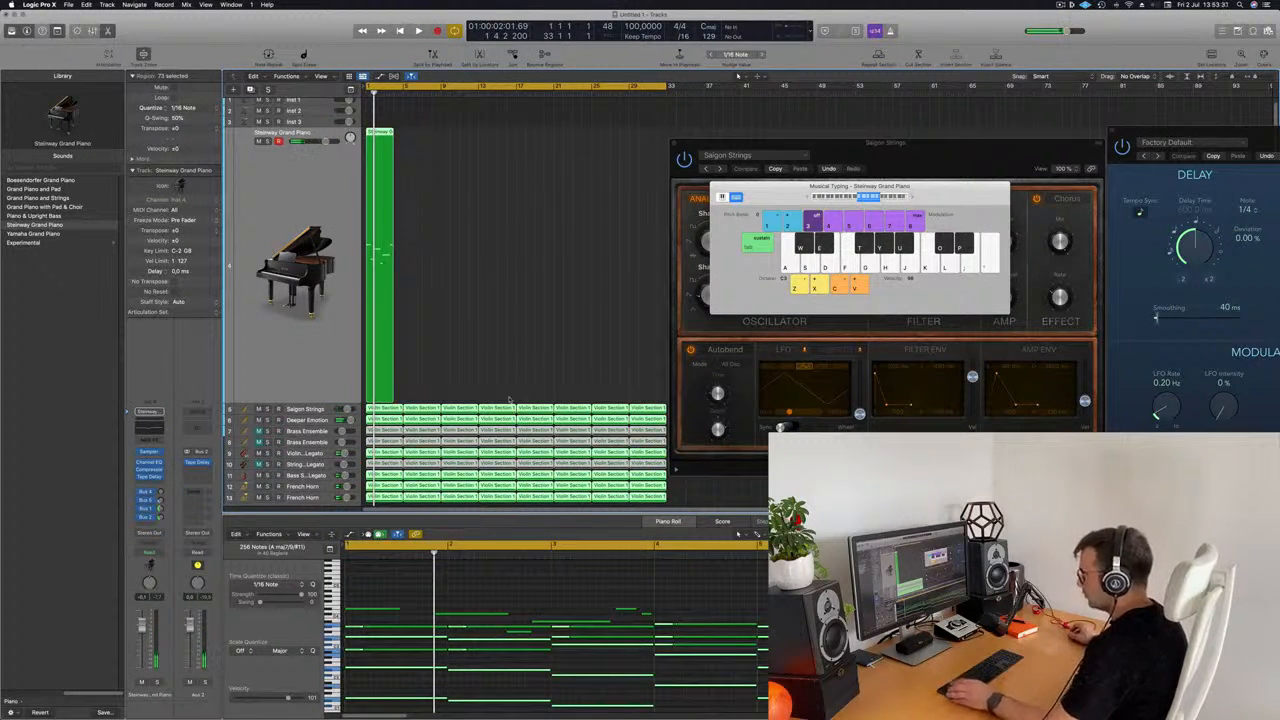
{"action": "key", "text": "super+k"}
{"action": "left_click", "coordinate": [413, 295]}
{"action": "left_click", "coordinate": [384, 300]}
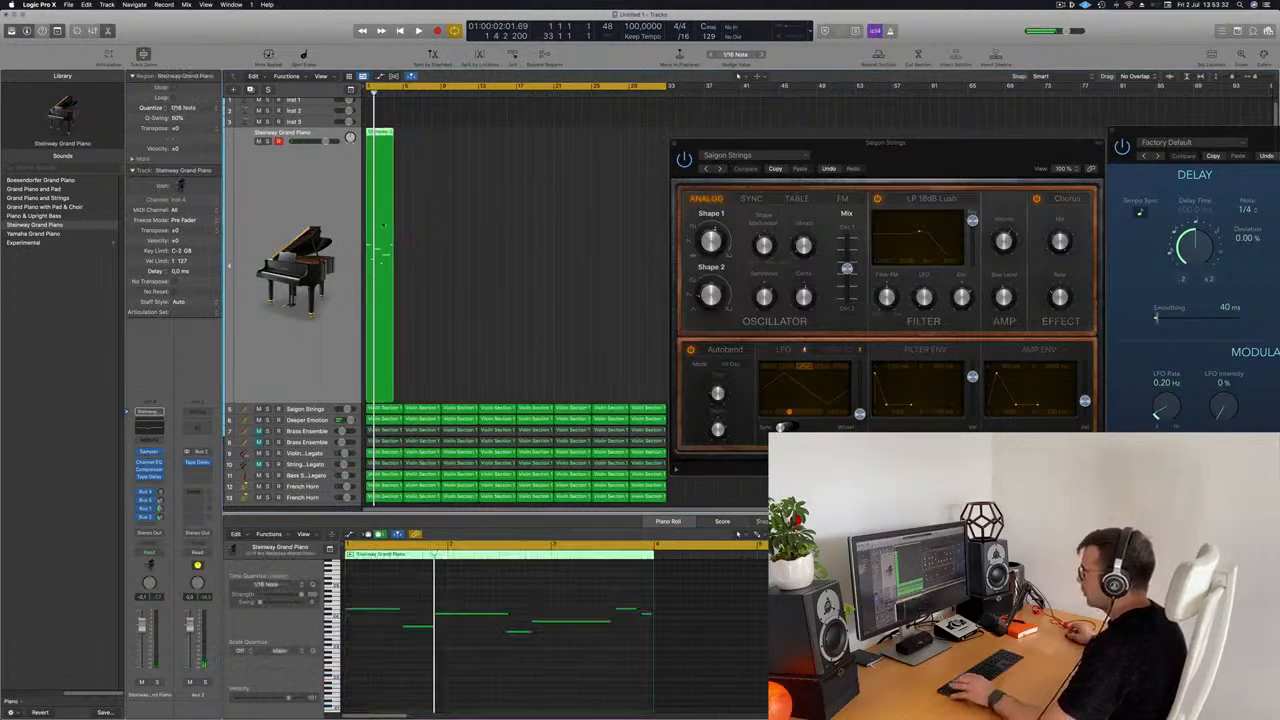
{"action": "left_click", "coordinate": [405, 690]}
{"action": "key", "text": "super+a"}
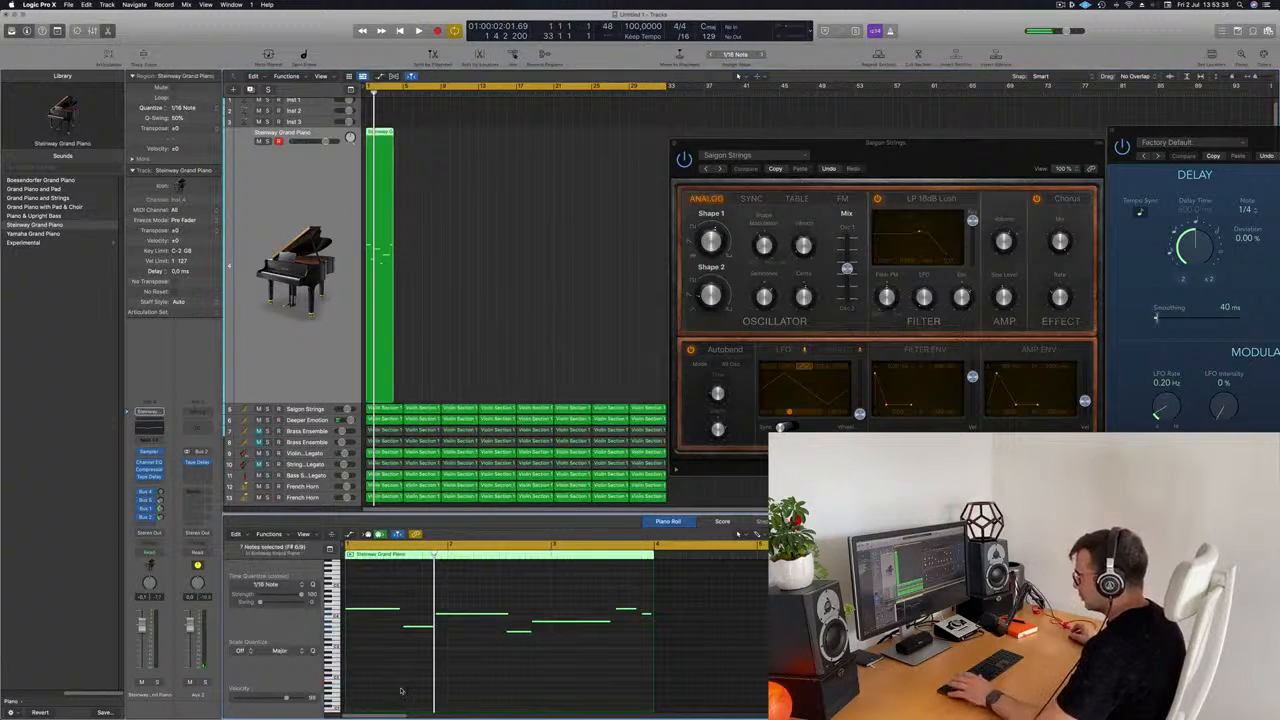
{"action": "left_click", "coordinate": [395, 670]}
Play the quantized piano melody from the start to check the timing of its notes
{"action": "key", "text": "space"}
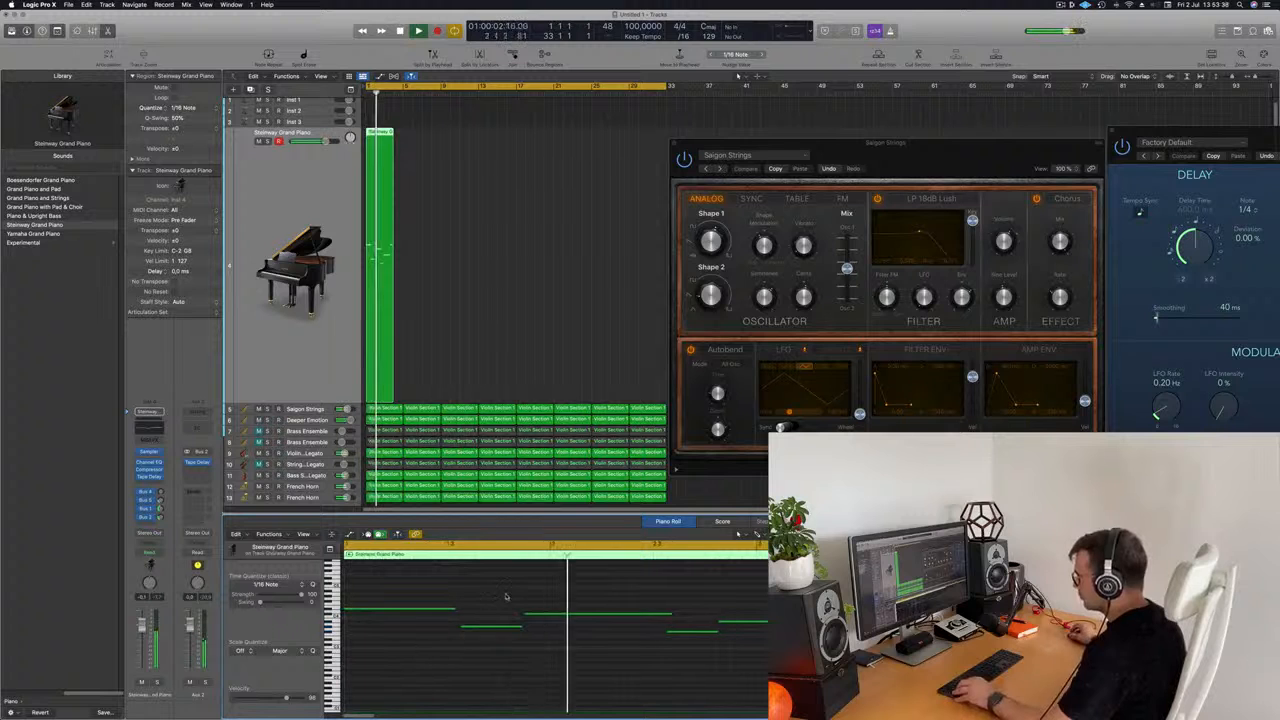
{"action": "key", "text": "space"}
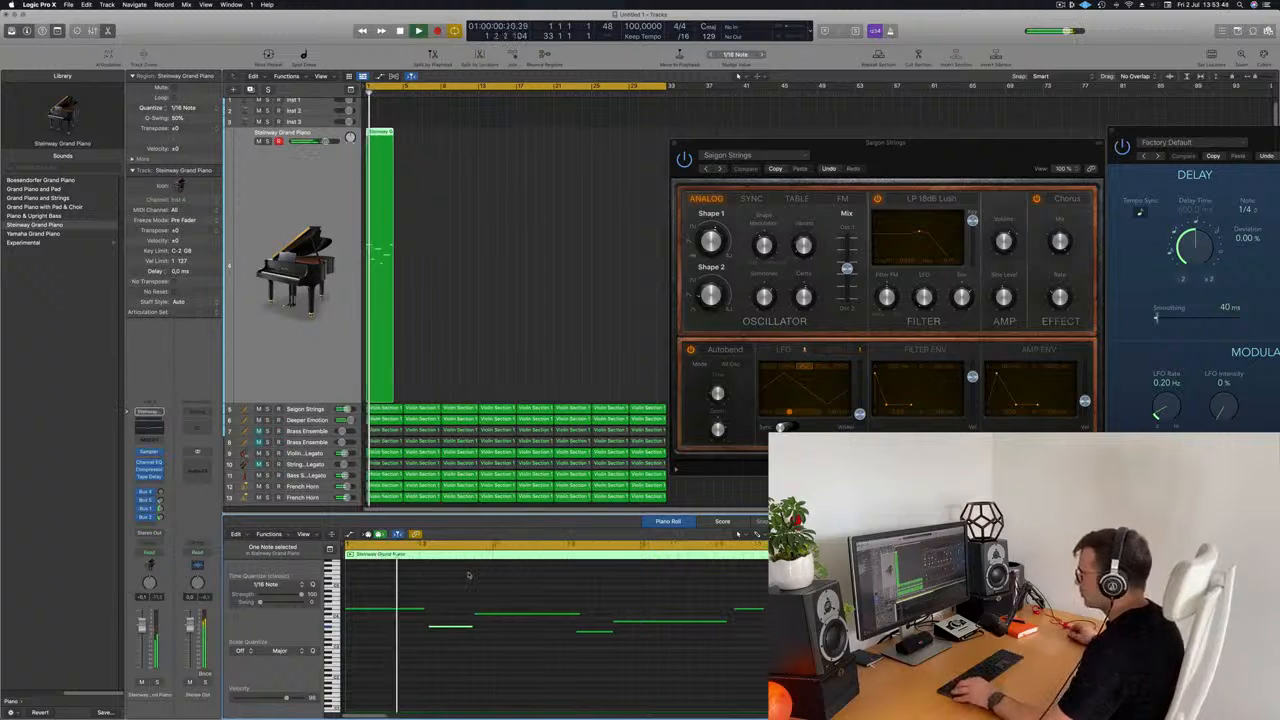
{"action": "scroll", "coordinate": [458, 587], "scroll_direction": "down", "scroll_amount": 2}
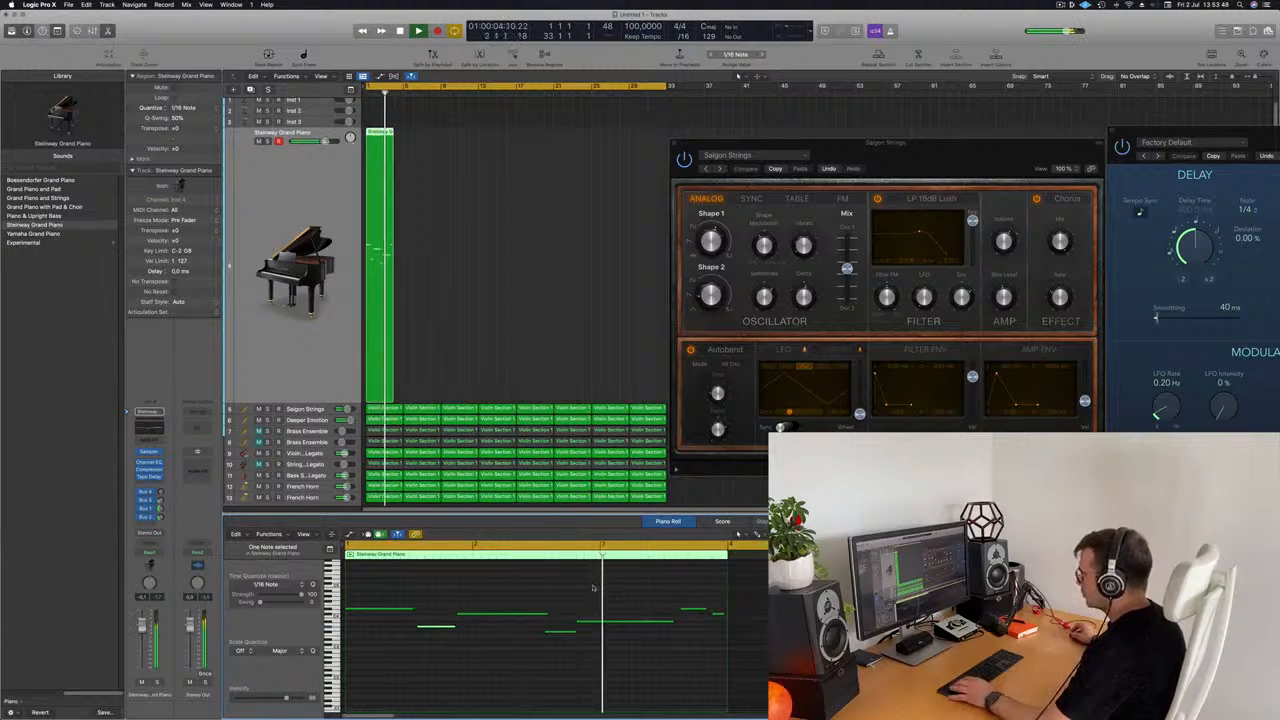
Trim the first piano note, move the second a sixteenth earlier and the third a sixteenth later, replaying to check the timing
{"action": "left_click_drag", "start_coordinate": [457, 606], "coordinate": [441, 630]}
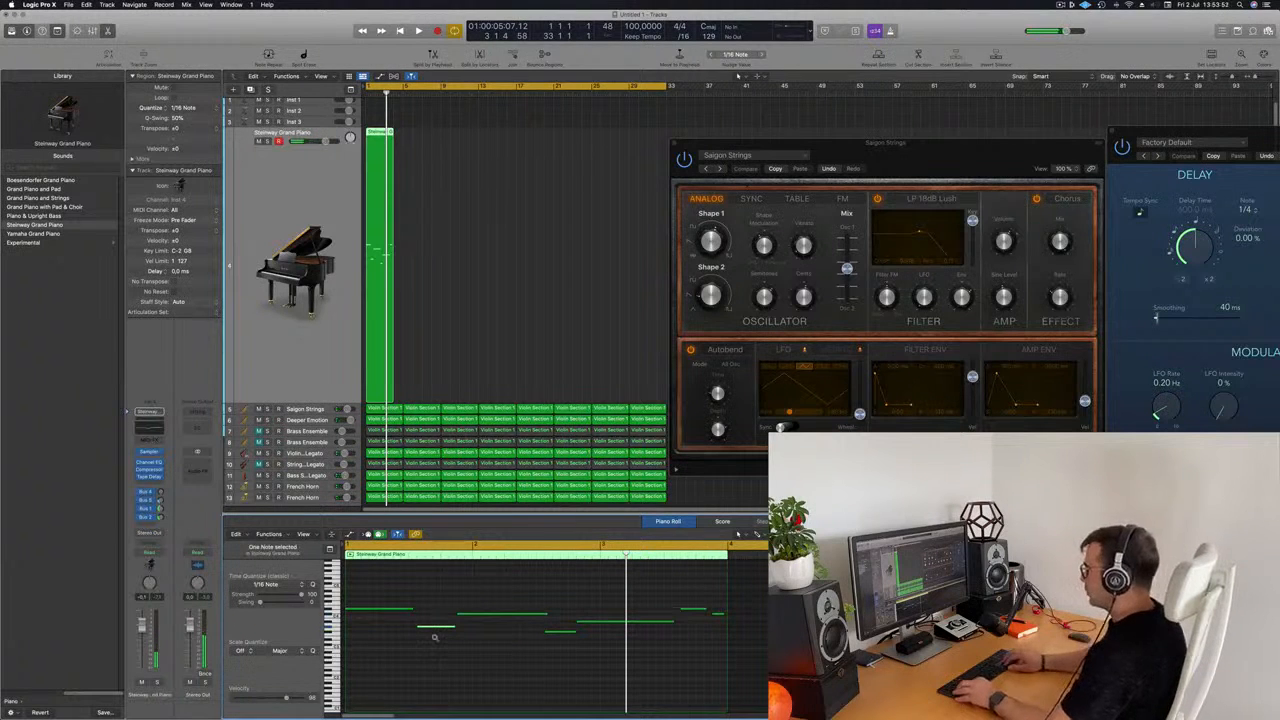
{"action": "left_click_drag", "start_coordinate": [410, 608], "coordinate": [407, 608]}
{"action": "left_click", "coordinate": [474, 621]}
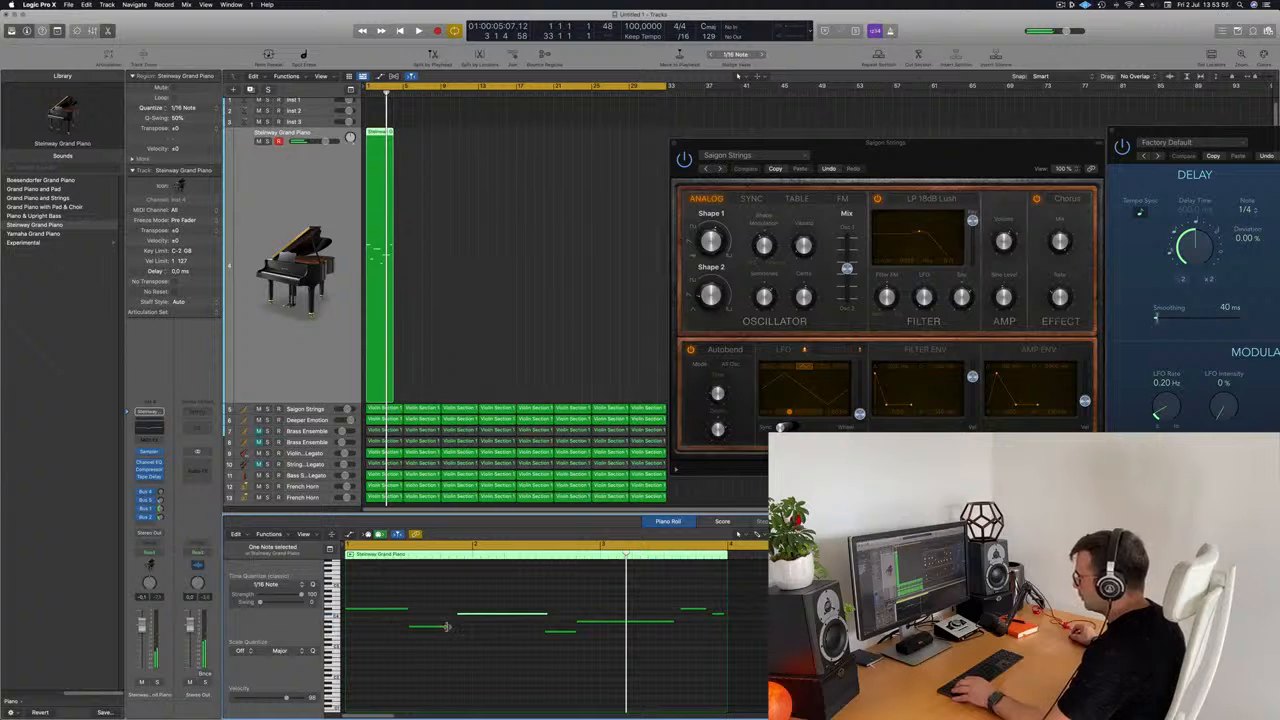
{"action": "key", "text": "space"}
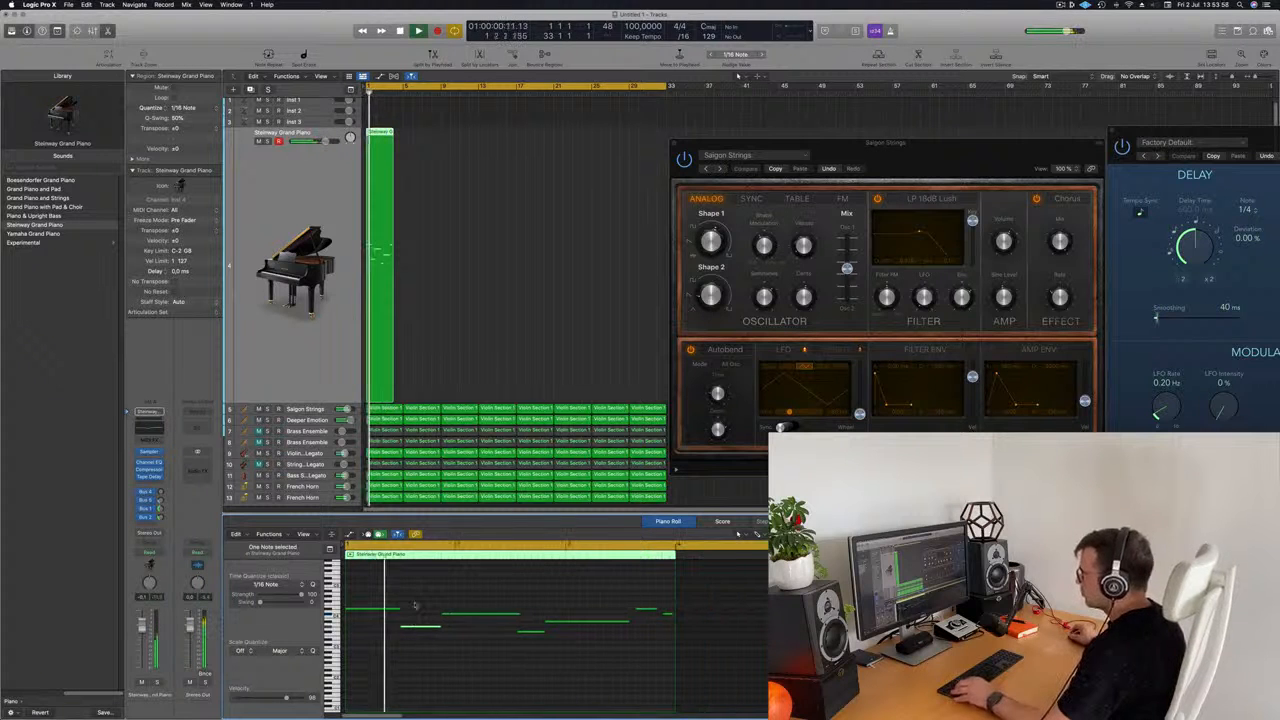
{"action": "left_click", "coordinate": [442, 613]}
{"action": "key", "text": "space"}
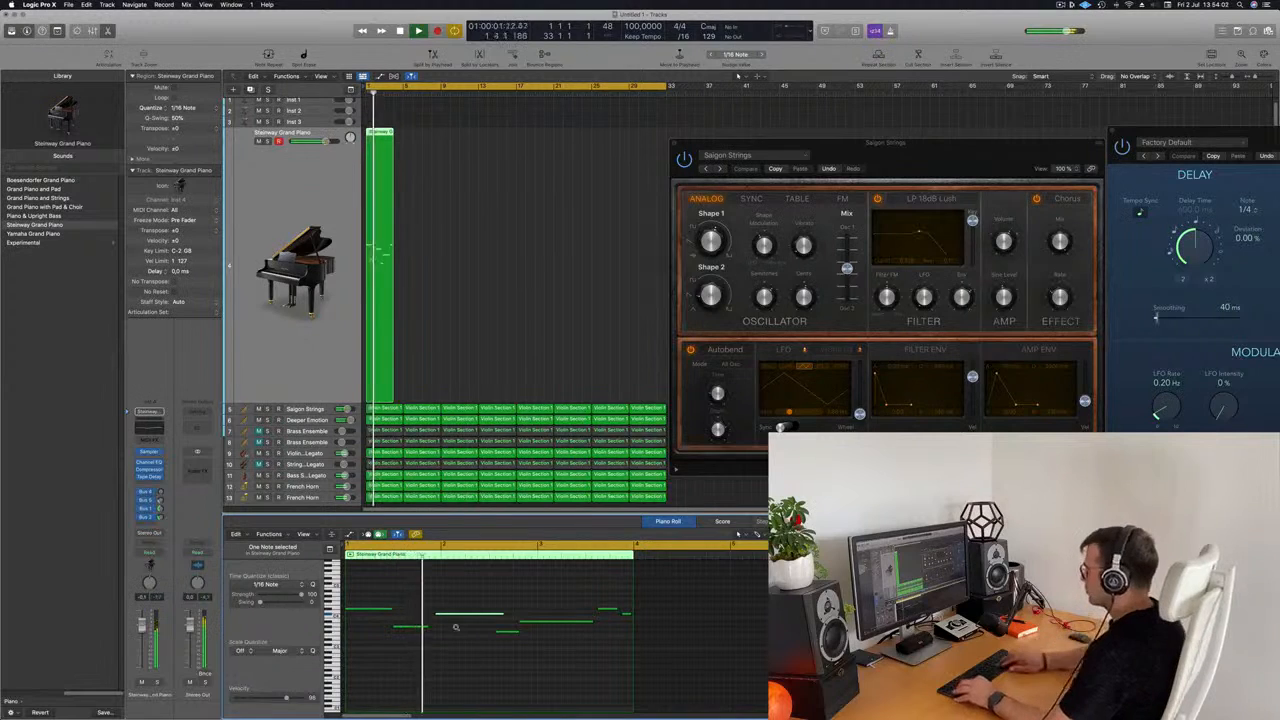
Move the third piano note a sixteenth later, replay it, and shorten its end to leave a gap before the fourth note
{"action": "key", "text": "alt+Right"}
{"action": "key", "text": "Return"}
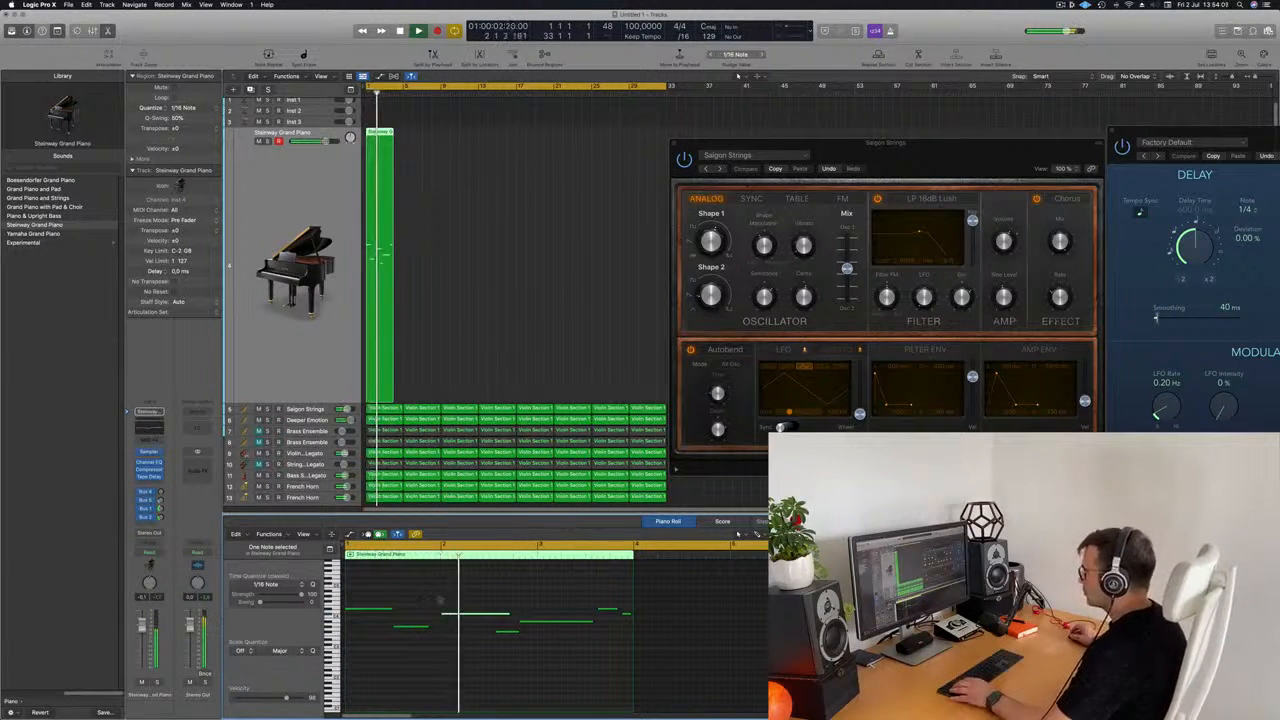
{"action": "left_click_drag", "start_coordinate": [508, 614], "coordinate": [489, 614]}
Move the fourth and fifth piano notes each a sixteenth earlier
{"action": "left_click", "coordinate": [504, 633]}
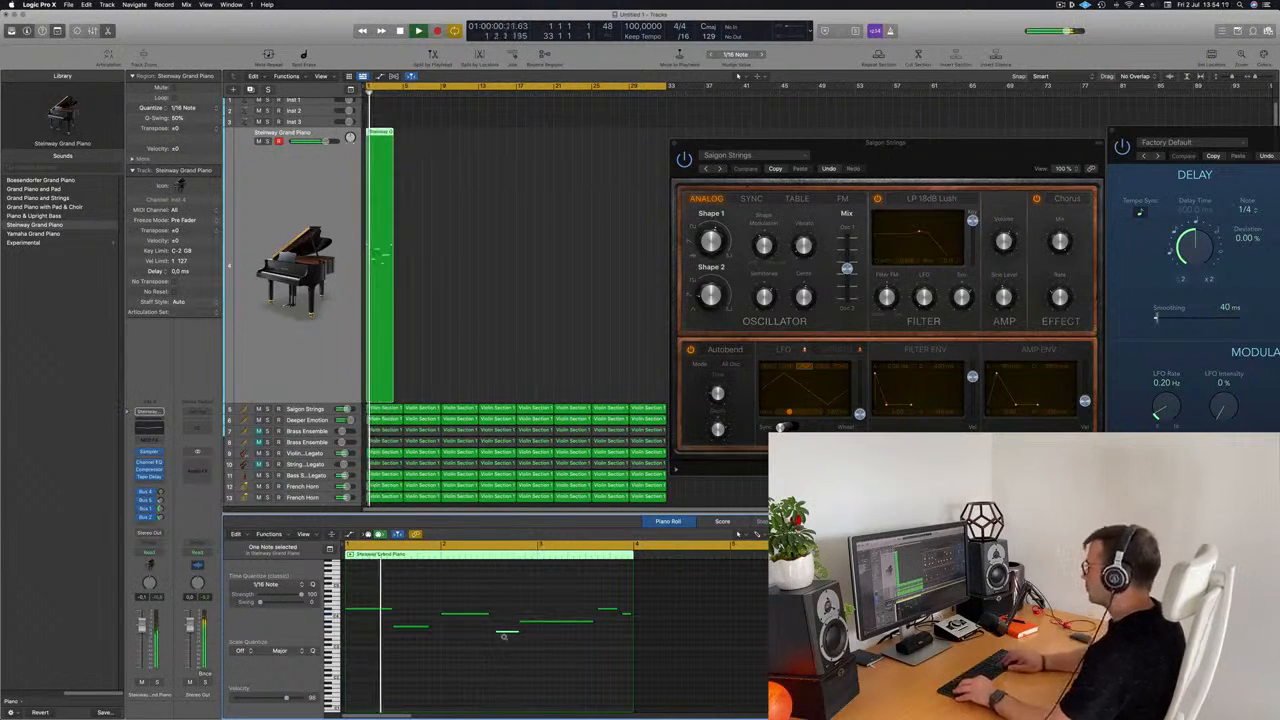
{"action": "left_click", "coordinate": [564, 622]}
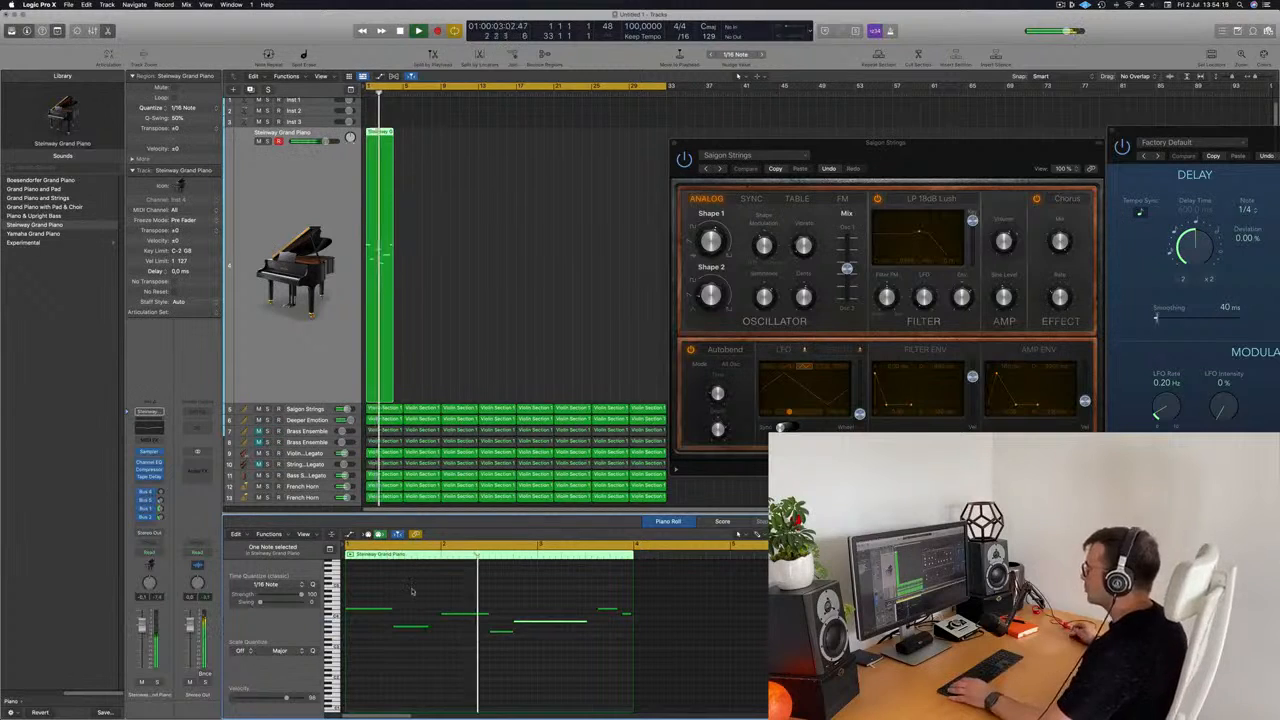
{"action": "scroll", "coordinate": [475, 611], "scroll_direction": "down", "scroll_amount": 3}
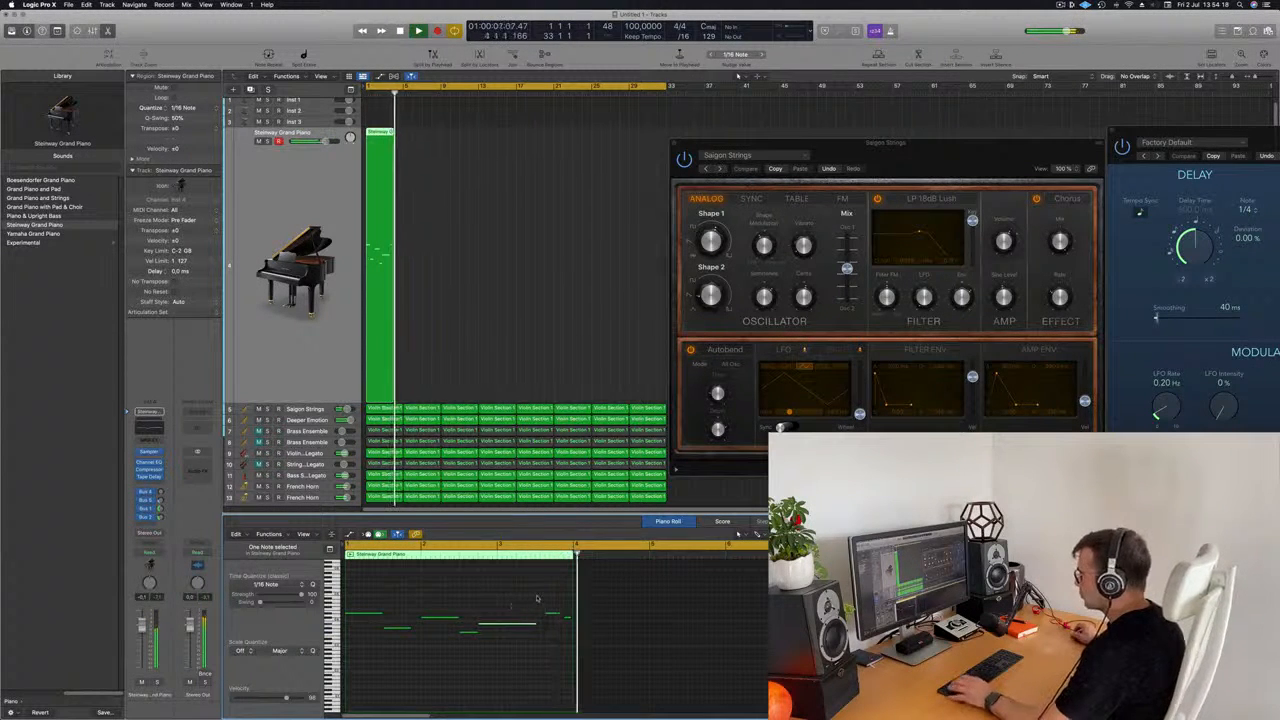
Move the last two piano notes about two sixteenths earlier and replay the melody to check the timing
{"action": "key", "text": "space"}
{"action": "left_click", "coordinate": [552, 613]}
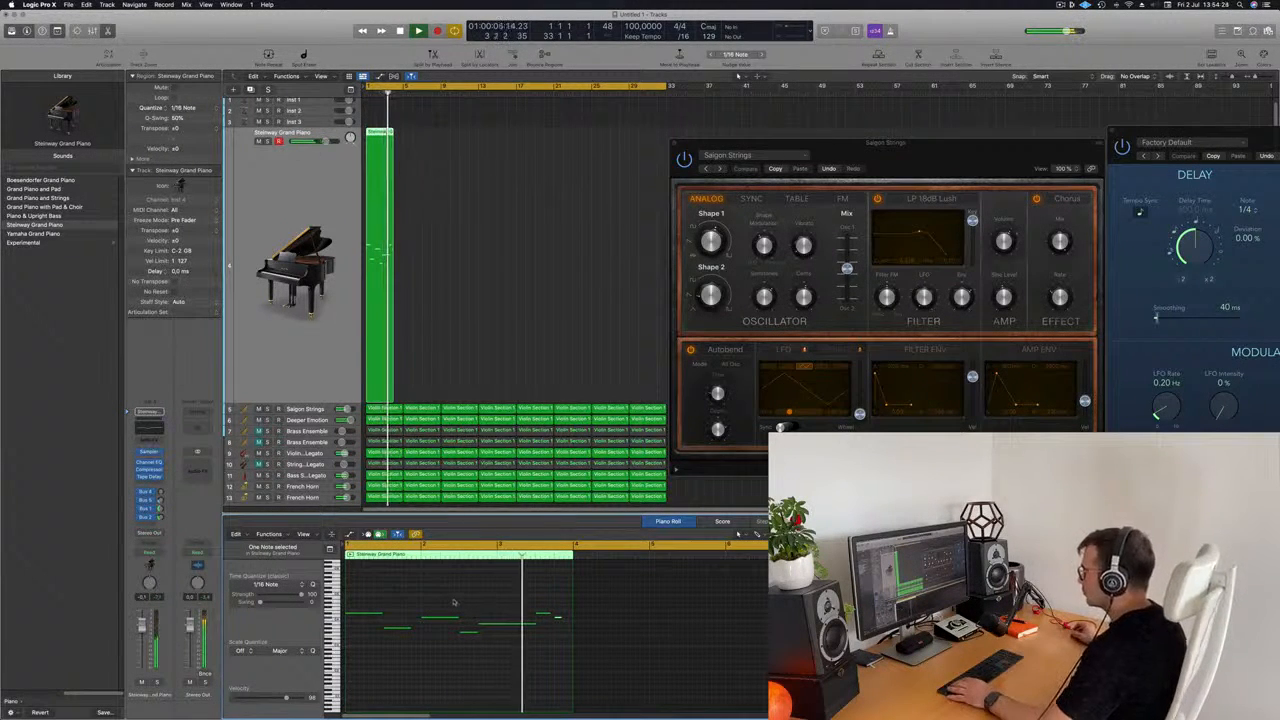
{"action": "key", "text": "space"}
{"action": "key", "text": "space"}
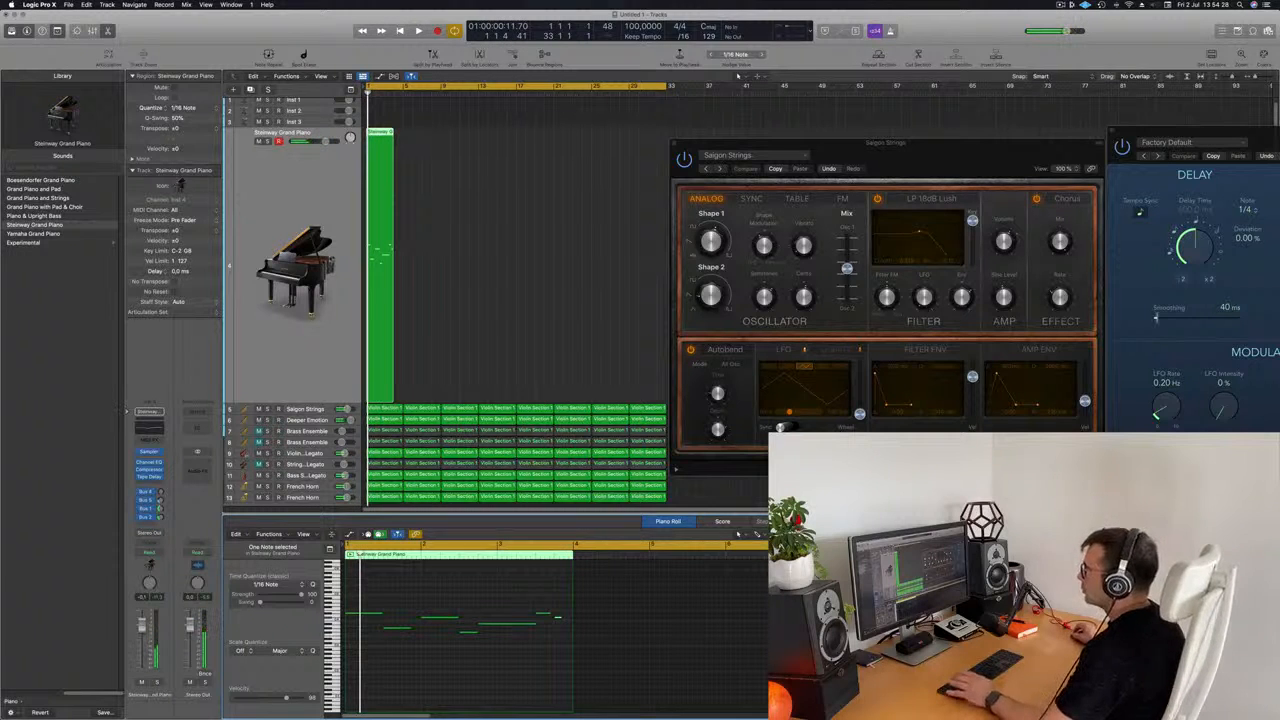
Deselect the regions, show the Mixer and unmute the two Brass Ensemble tracks
{"action": "left_click", "coordinate": [367, 92]}
{"action": "scroll", "coordinate": [538, 284], "scroll_direction": "down", "scroll_amount": 5}
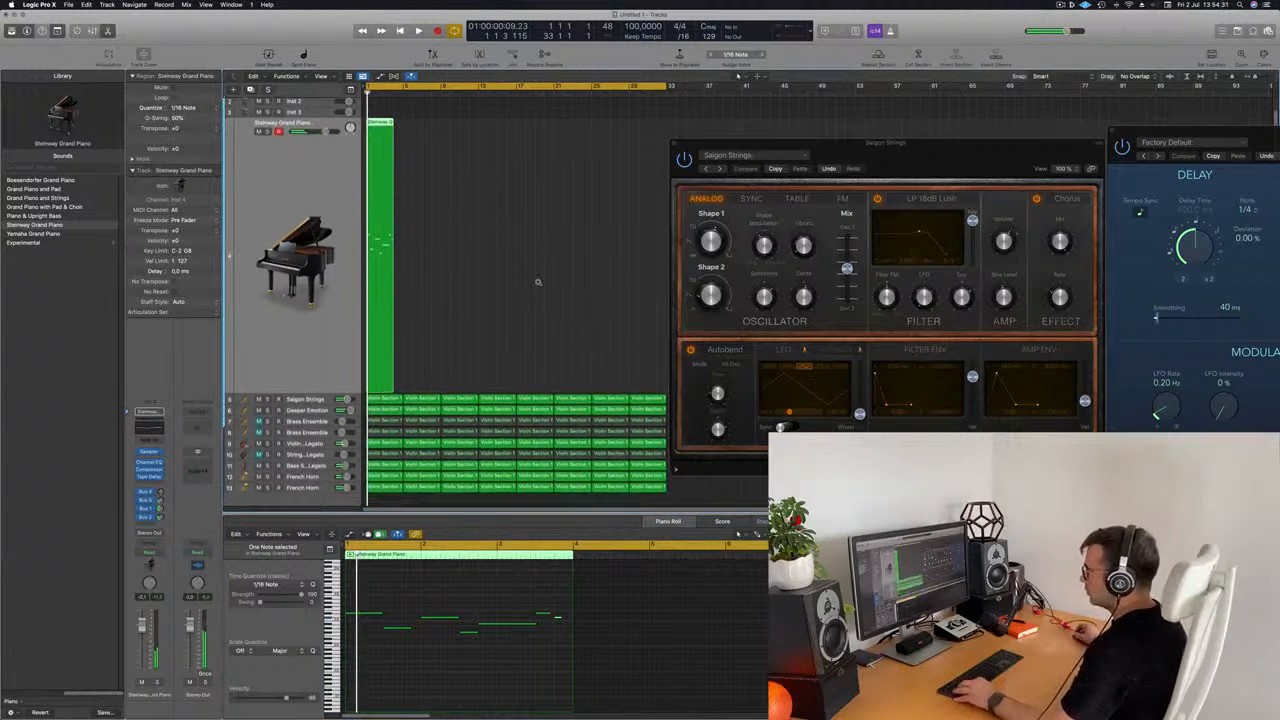
{"action": "left_click", "coordinate": [491, 436]}
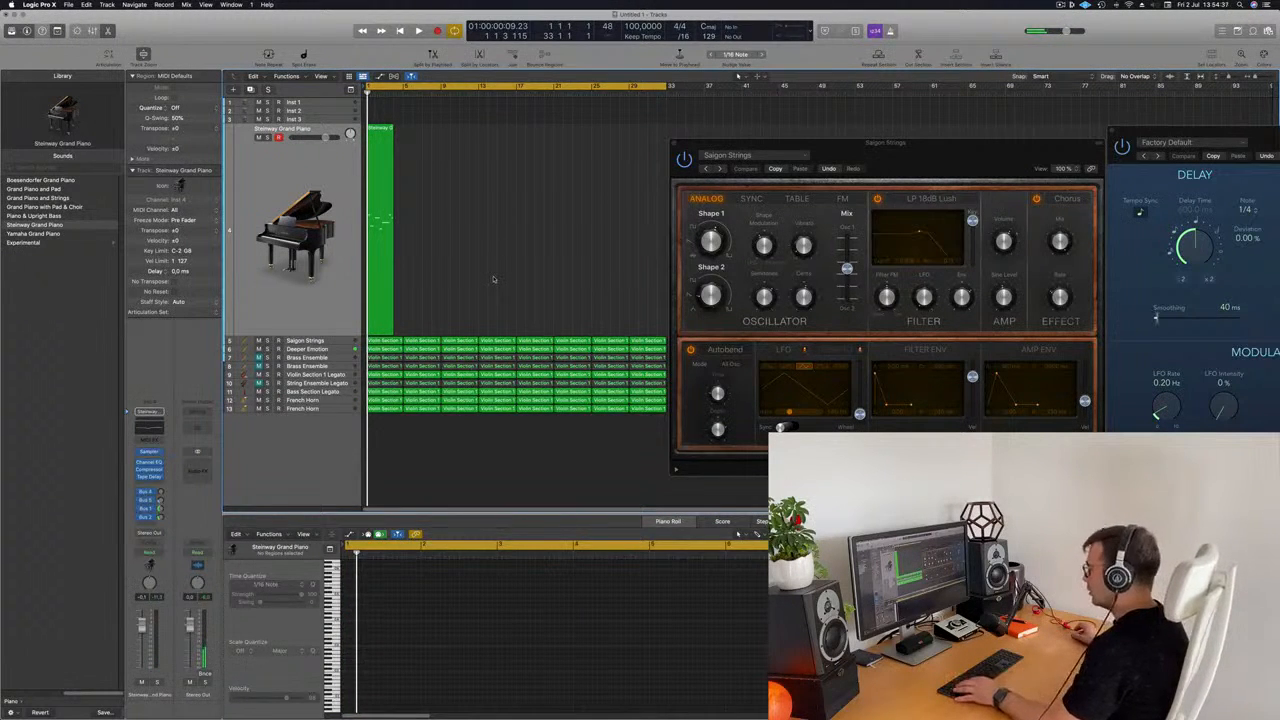
{"action": "key", "text": "x"}
{"action": "key", "text": "space"}
{"action": "key", "text": "space"}
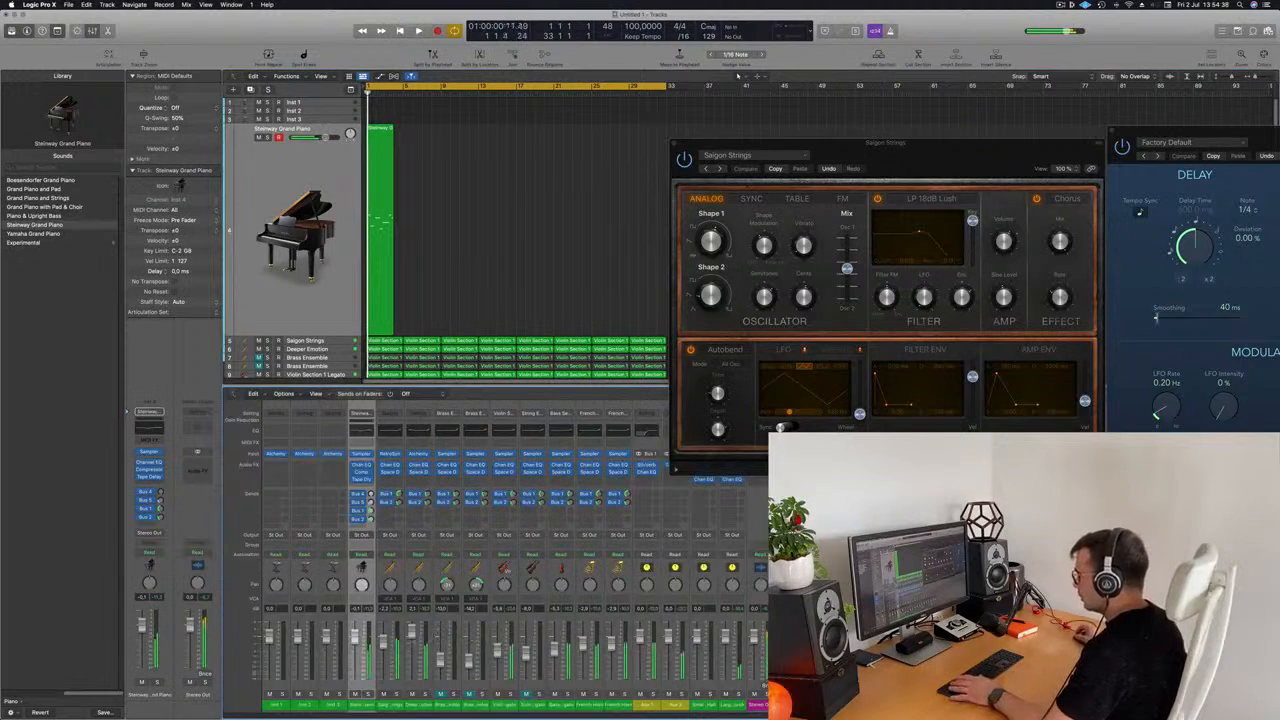
{"action": "key", "text": "space"}
{"action": "key", "text": "space"}
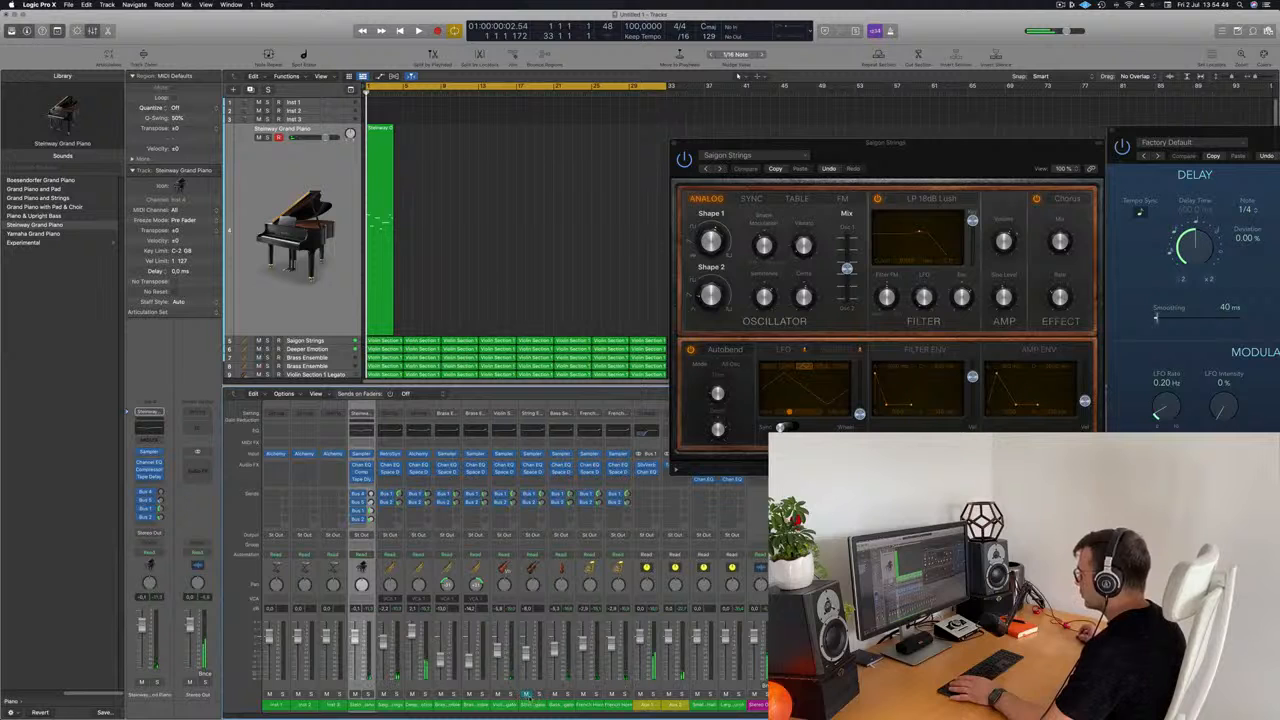
Unmute the String Ensemble Legato track and lower the faders from Steinway Grand Piano through the last French Horn to the minimum
{"action": "left_click_drag", "start_coordinate": [614, 707], "coordinate": [364, 707]}
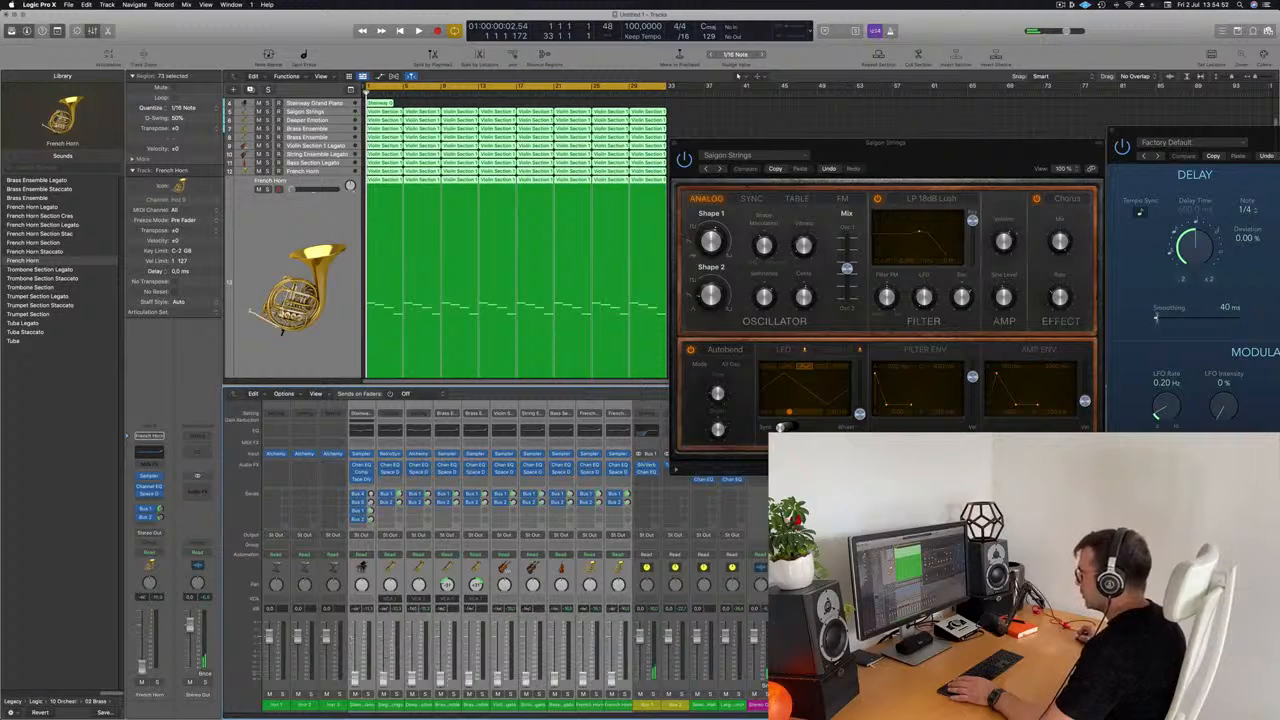
{"action": "left_click", "coordinate": [243, 645]}
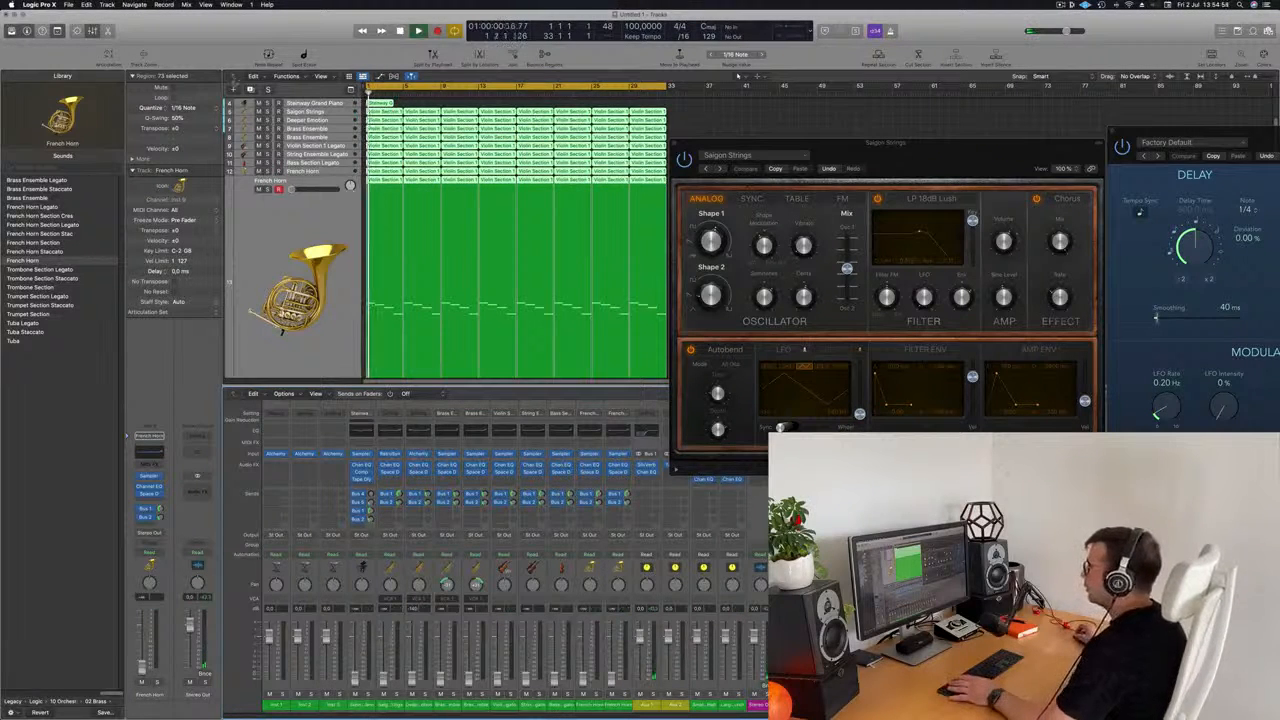
Select the Deeper Emotion track and raise its volume while playing from the start
{"action": "scroll", "coordinate": [340, 124], "scroll_direction": "up", "scroll_amount": 4}
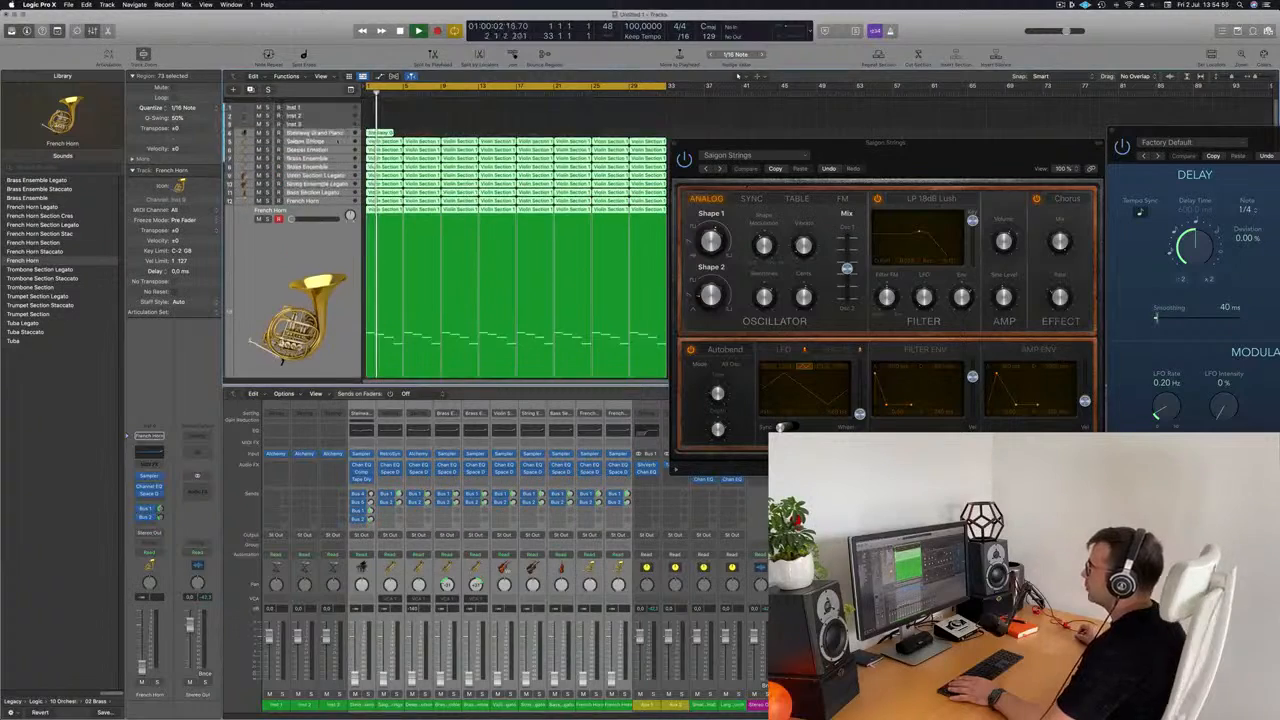
{"action": "left_click", "coordinate": [340, 137]}
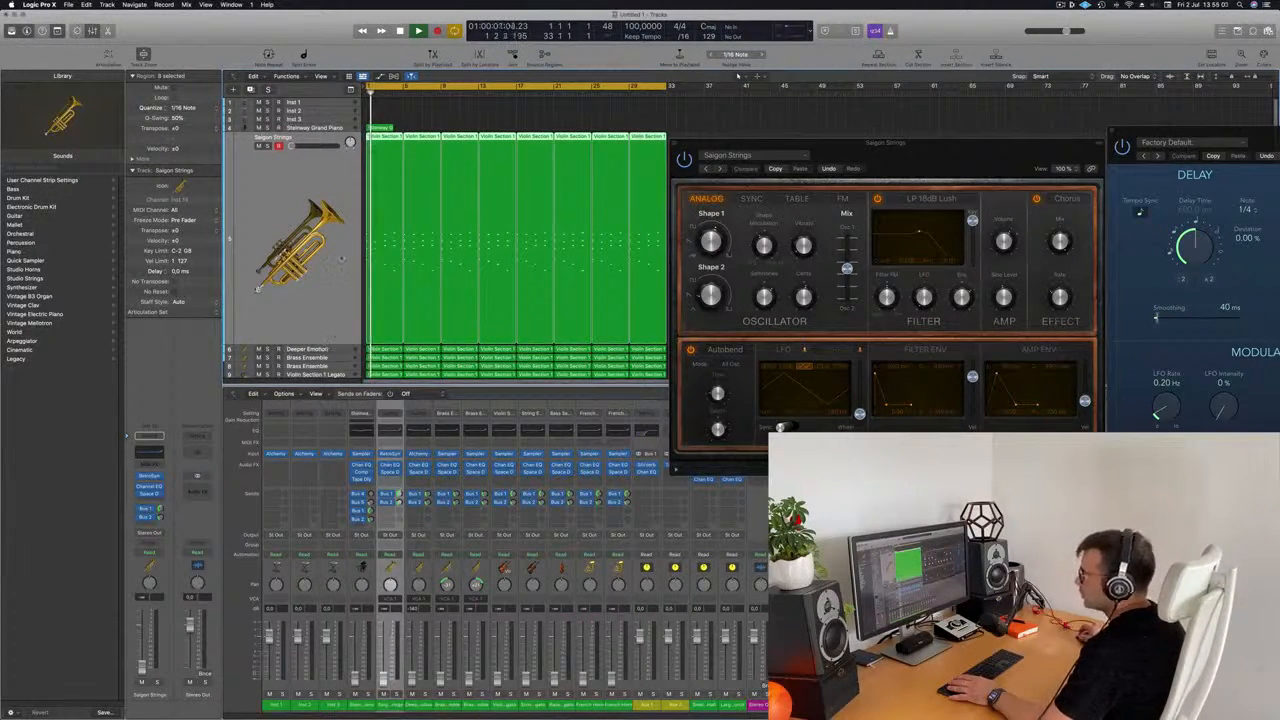
{"action": "left_click", "coordinate": [322, 349]}
{"action": "key", "text": "space"}
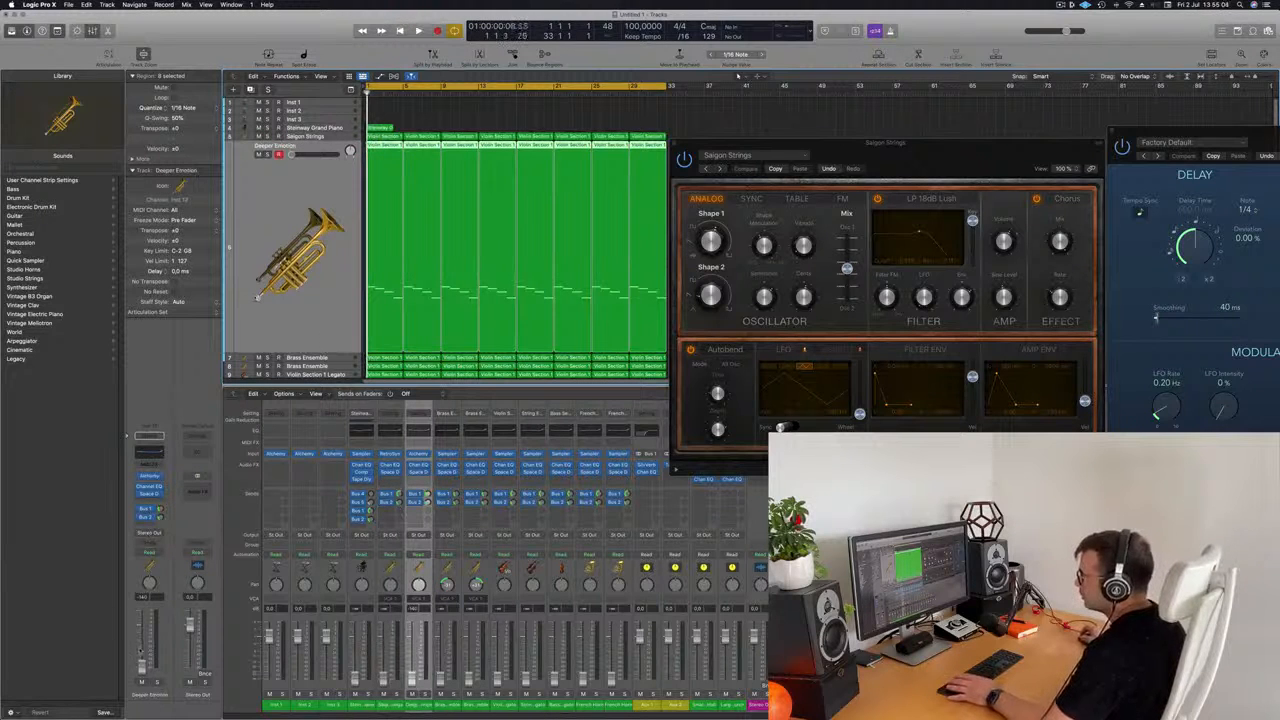
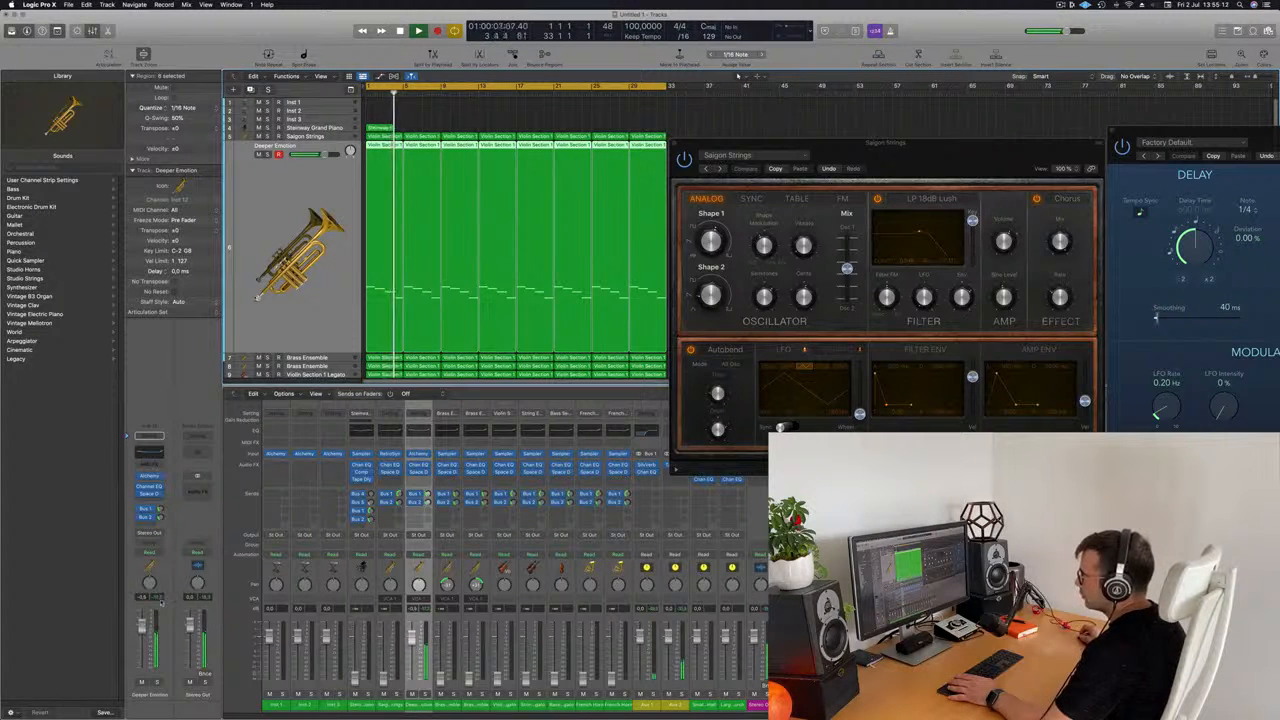
Open the Deeper Emotion track's Alchemy instrument, move its window aside and open the track's regions in the Piano Roll
{"action": "left_click", "coordinate": [149, 476]}
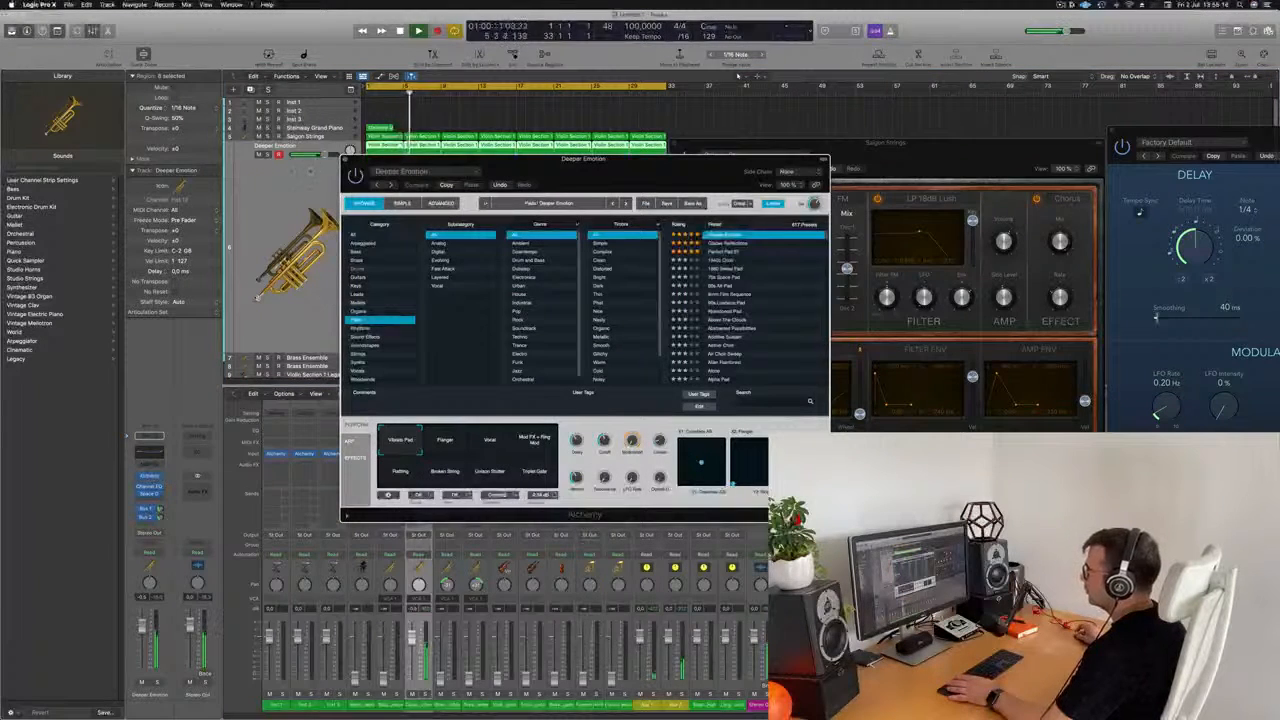
{"action": "left_click_drag", "start_coordinate": [450, 159], "coordinate": [984, 240]}
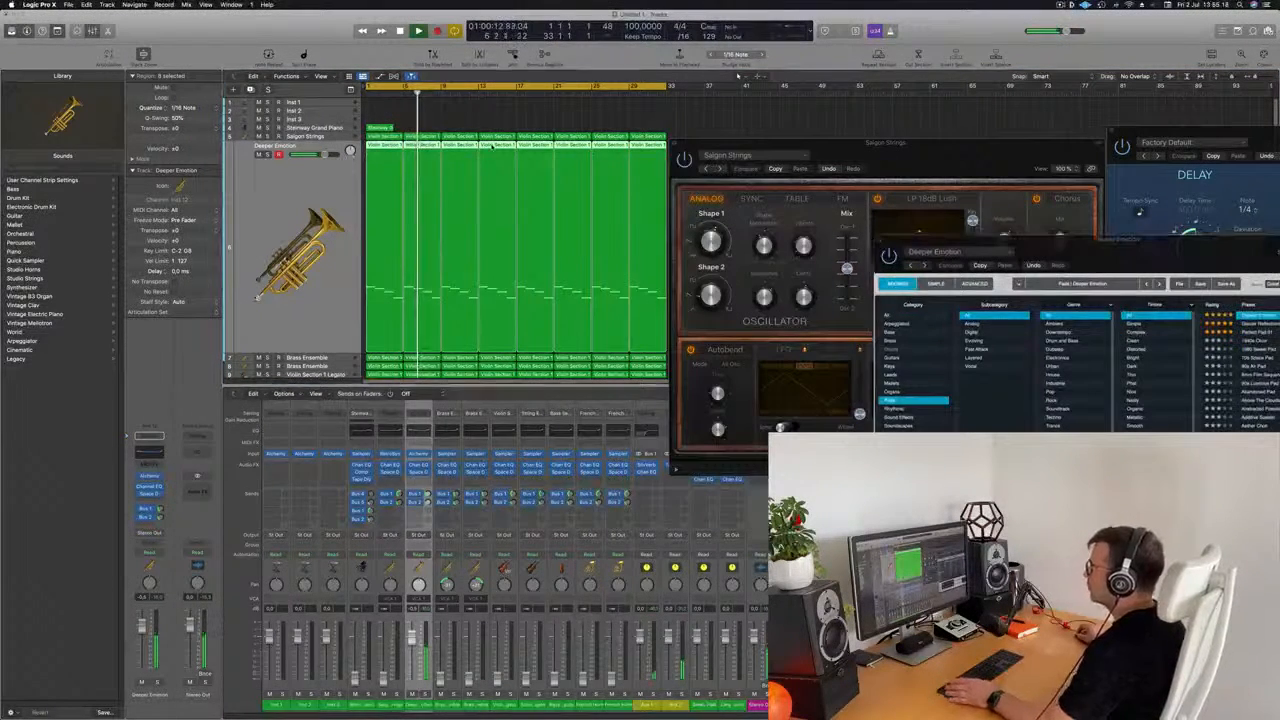
{"action": "double_click", "coordinate": [493, 146]}
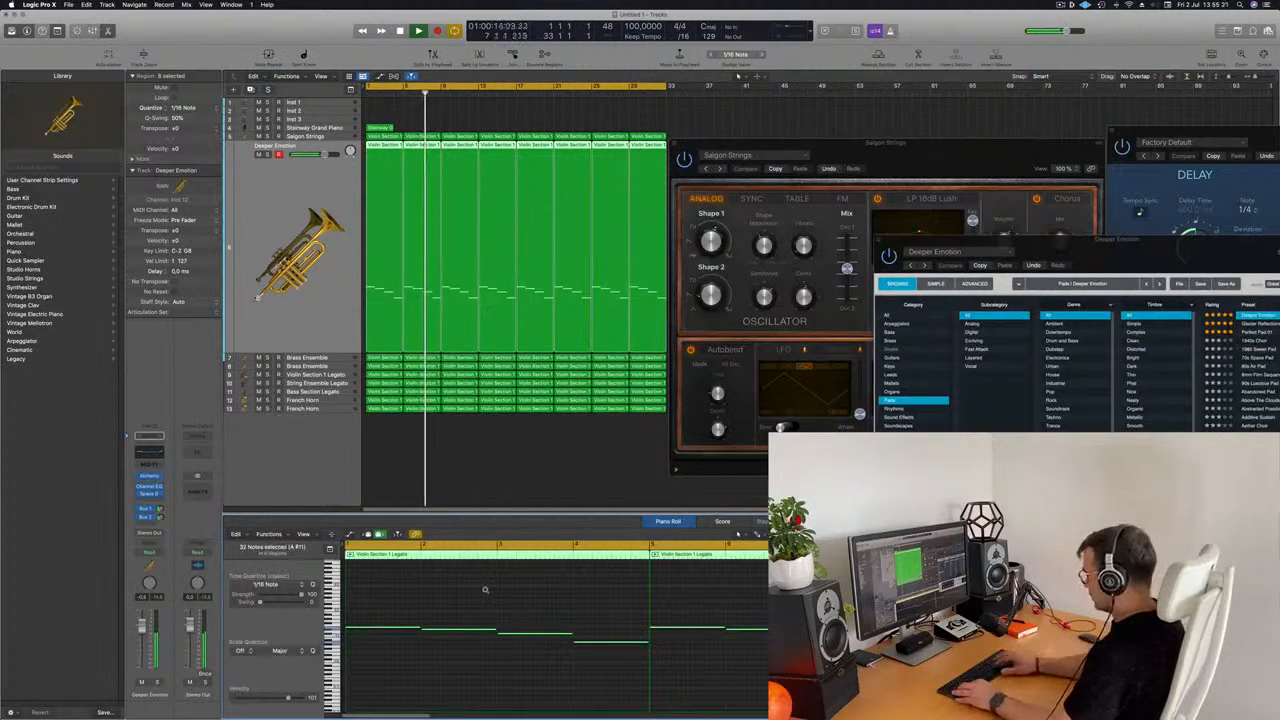
Try the Deeper Emotion notes an octave higher, then return them to their original octave
{"action": "key", "text": "alt+shift+Up"}
{"action": "key", "text": "space"}
{"action": "key", "text": "space"}
{"action": "key", "text": "alt+shift+Down"}
{"action": "key", "text": "space"}
{"action": "key", "text": "space"}
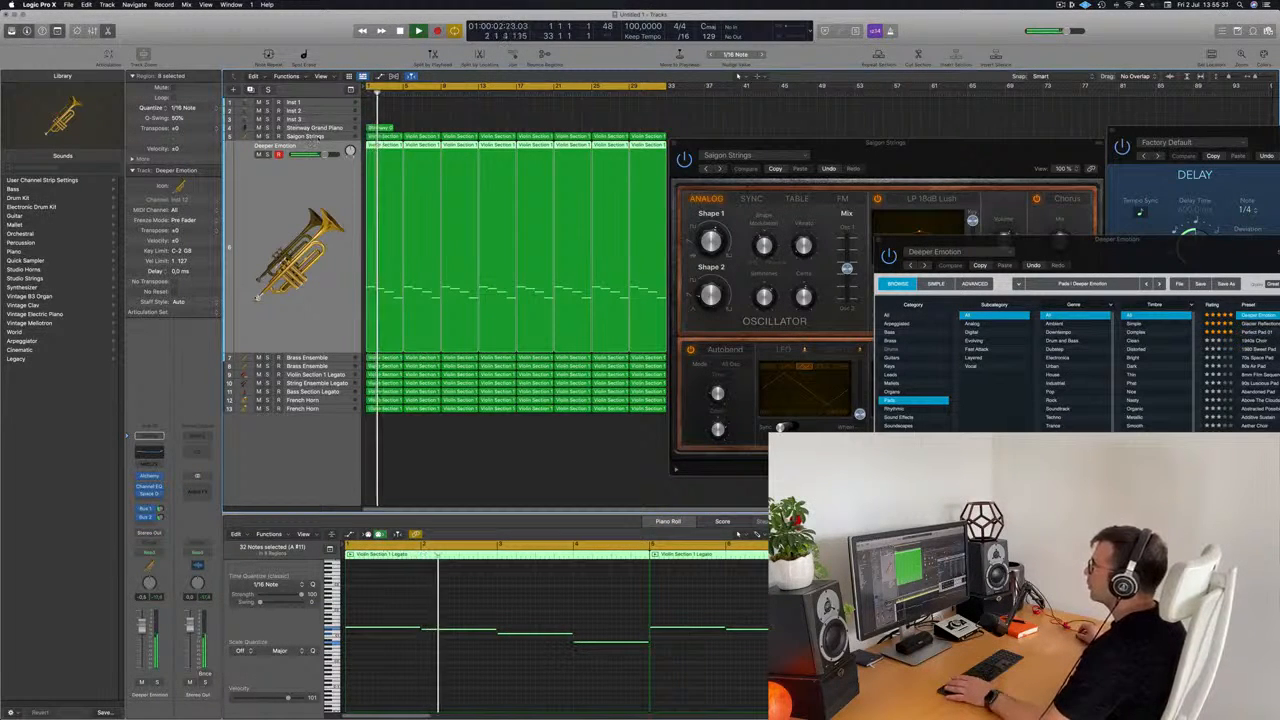
Select the Saigon Strings track and raise its volume against Deeper Emotion while replaying from the start
{"action": "left_click", "coordinate": [318, 138]}
{"action": "key", "text": "space"}
{"action": "key", "text": "space"}
{"action": "key", "text": "space"}
{"action": "key", "text": "space"}
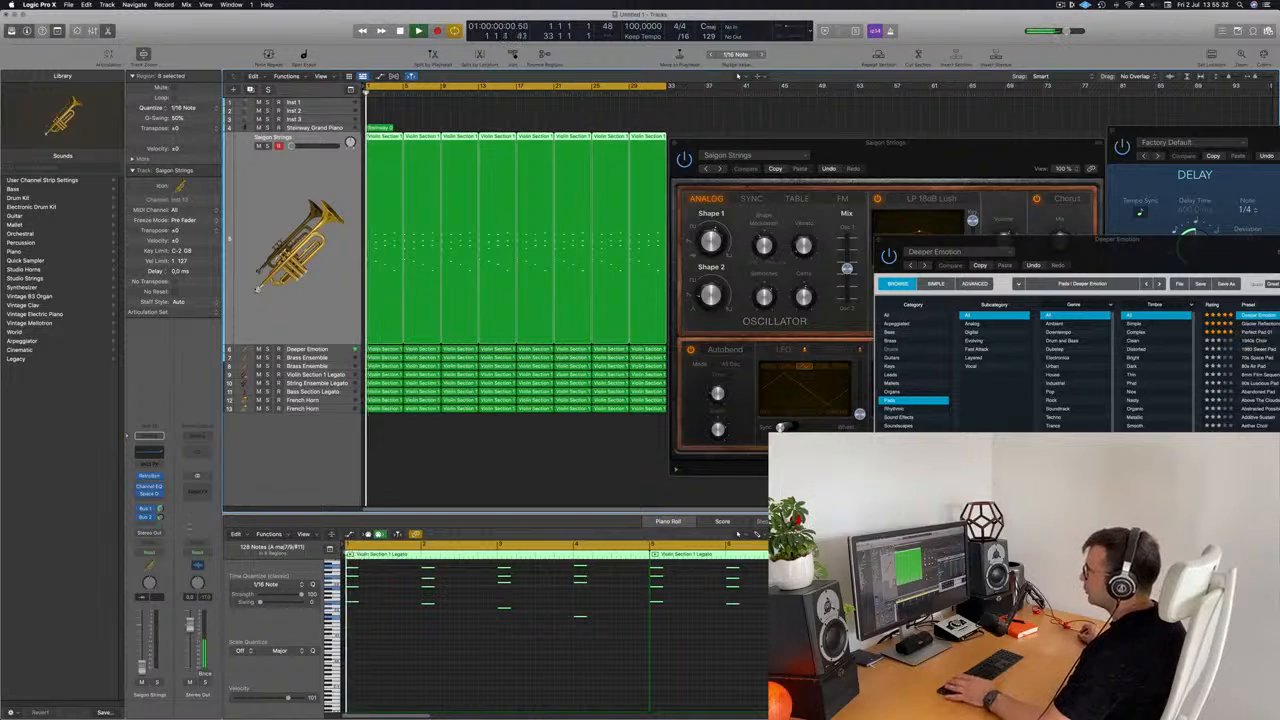
{"action": "left_click_drag", "start_coordinate": [292, 147], "coordinate": [298, 147]}
{"action": "key", "text": "space"}
{"action": "key", "text": "space"}
{"action": "key", "text": "space"}
{"action": "key", "text": "space"}
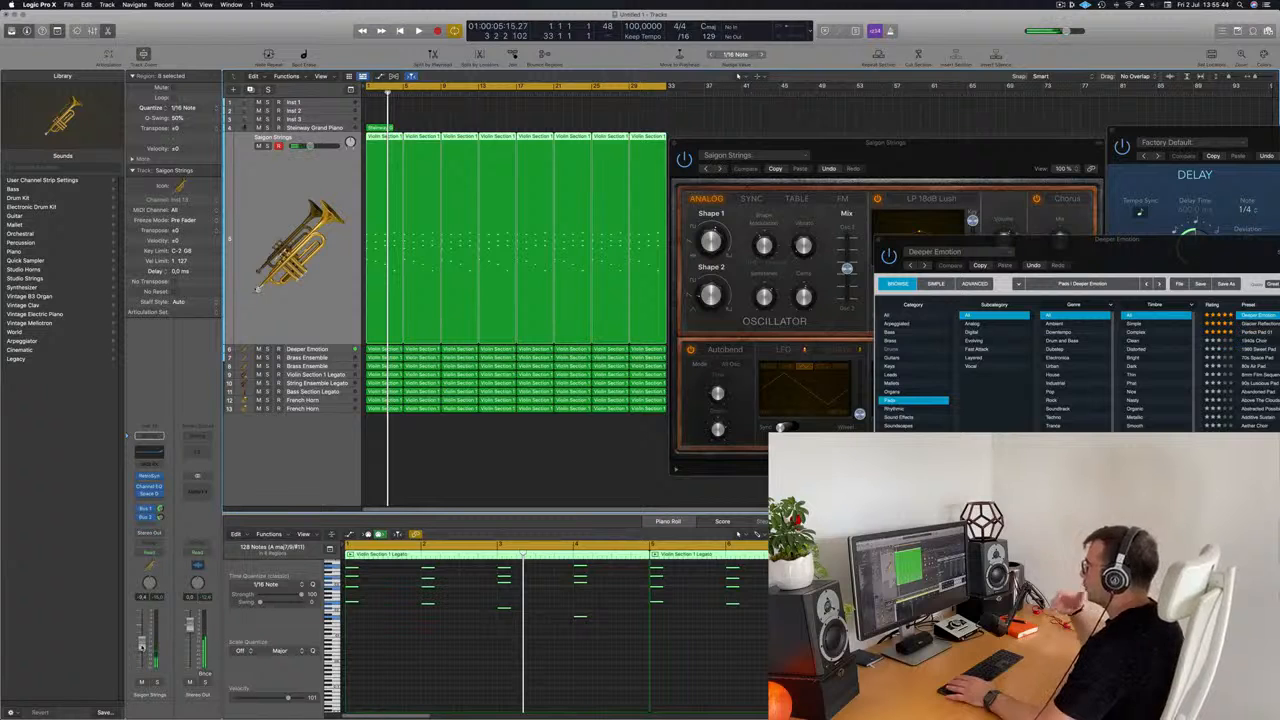
{"action": "key", "text": "space"}
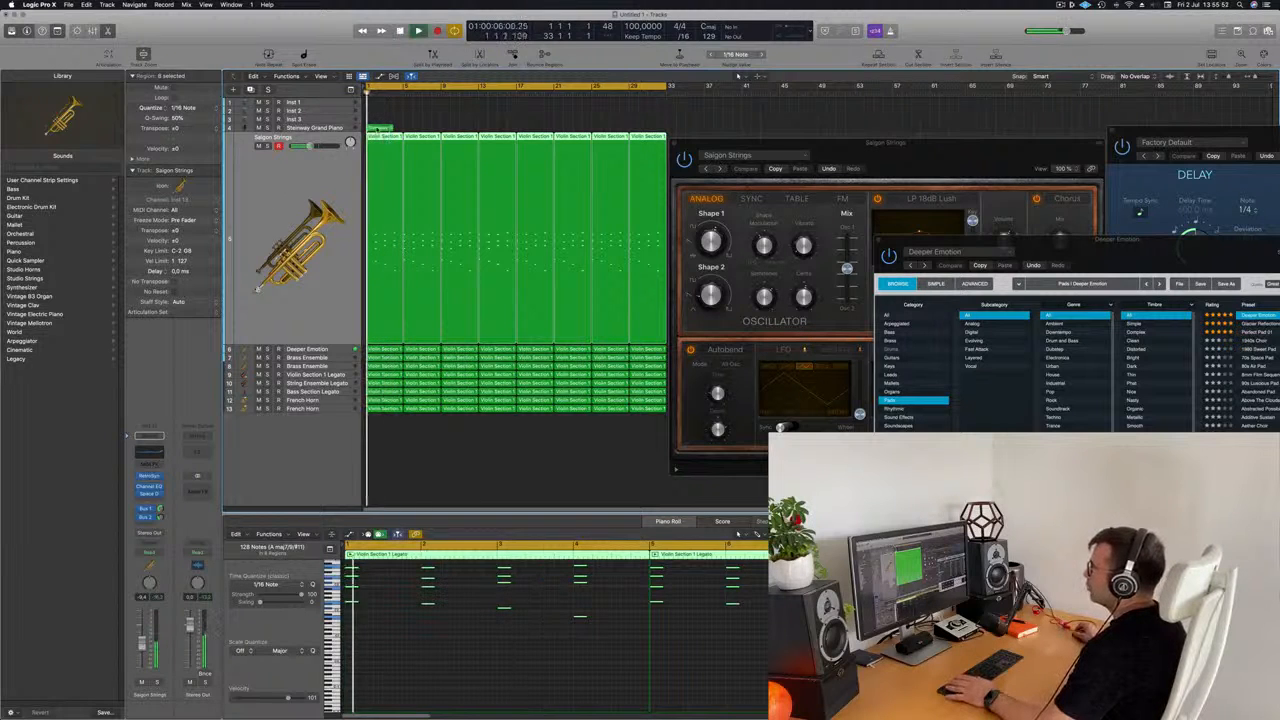
Select the Steinway Grand Piano region to examine its notes while replaying the arrangement's opening
{"action": "left_click", "coordinate": [377, 129]}
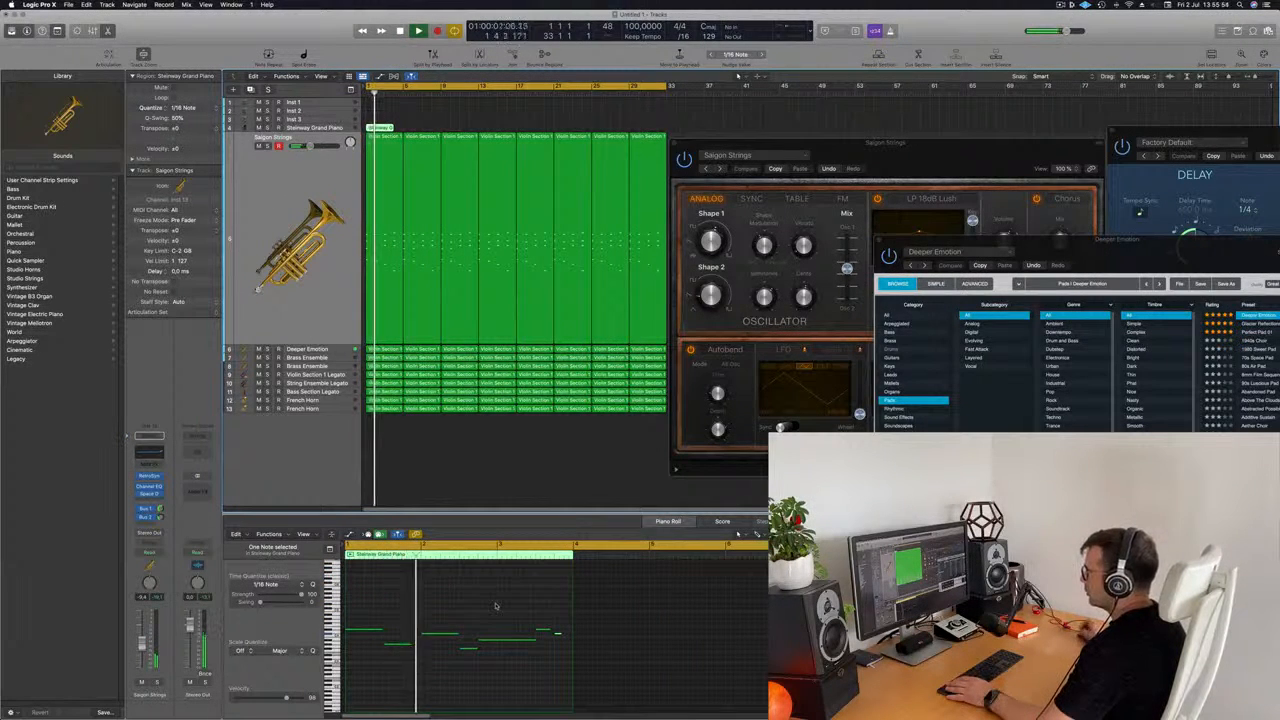
{"action": "key", "text": "space"}
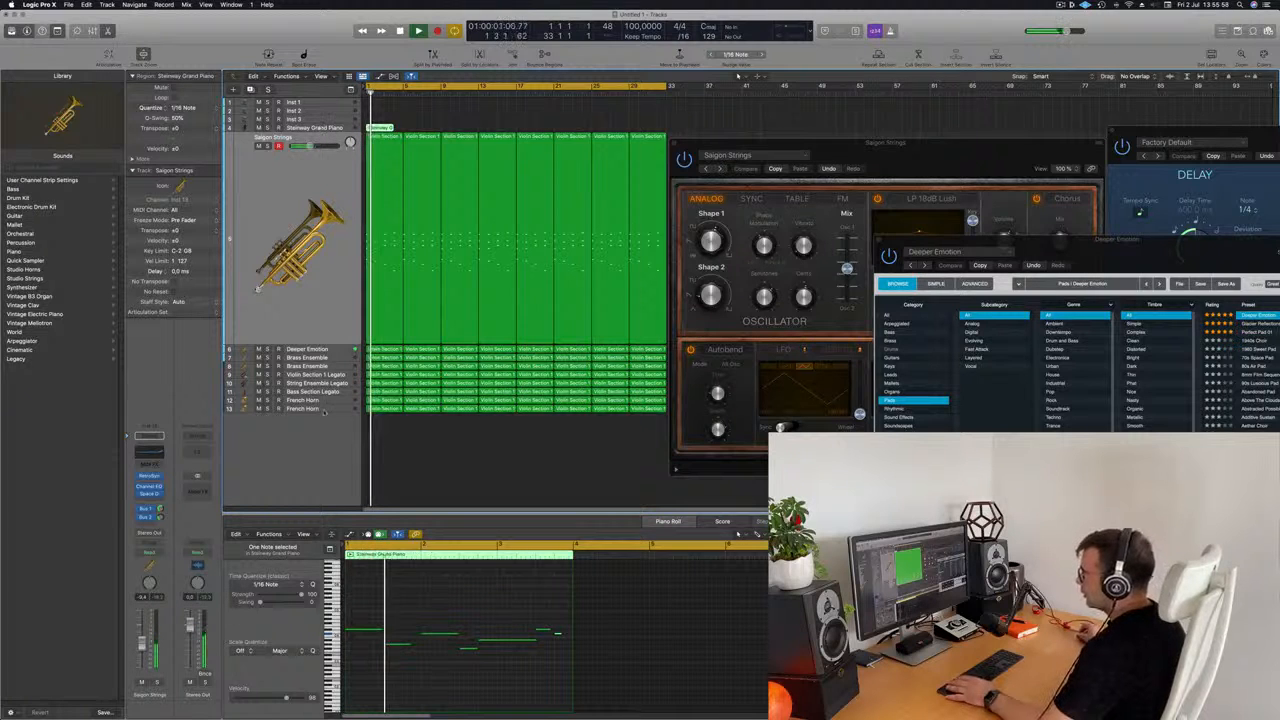
{"action": "key", "text": "space"}
{"action": "key", "text": "space"}
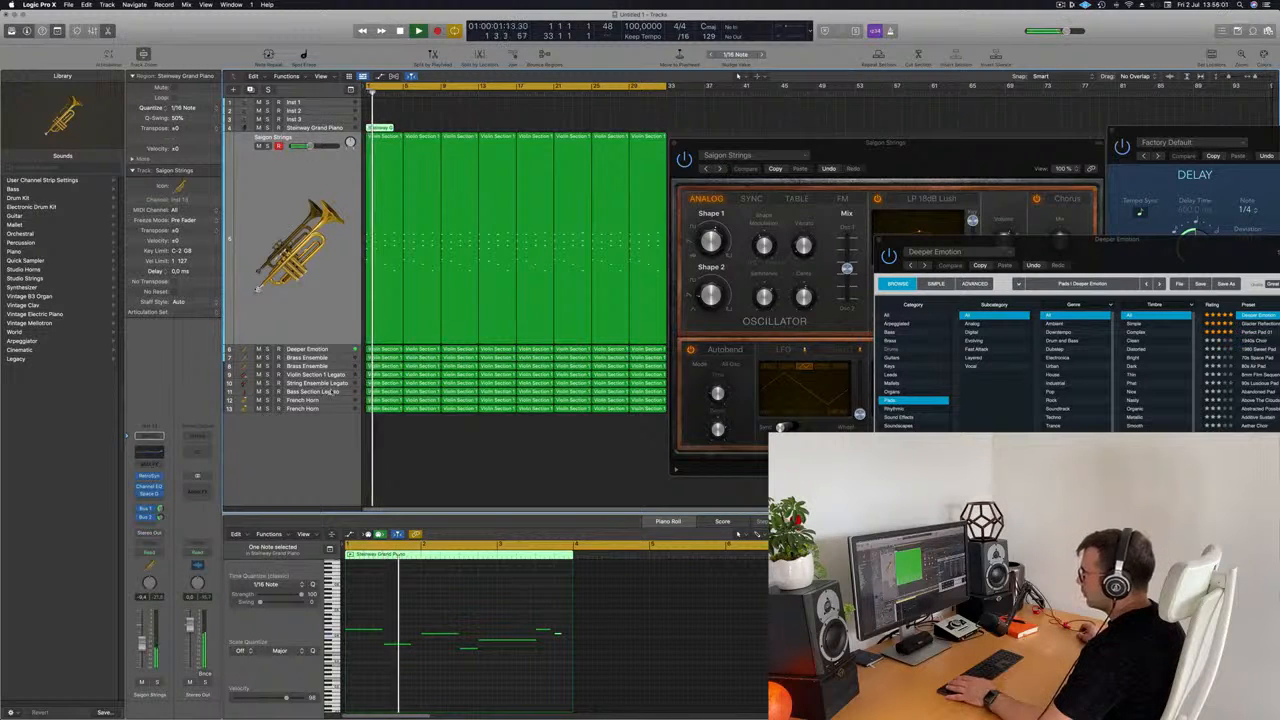
Select the Bass Section Legato track and raise its volume to blend with the synth tracks
{"action": "left_click", "coordinate": [328, 391]}
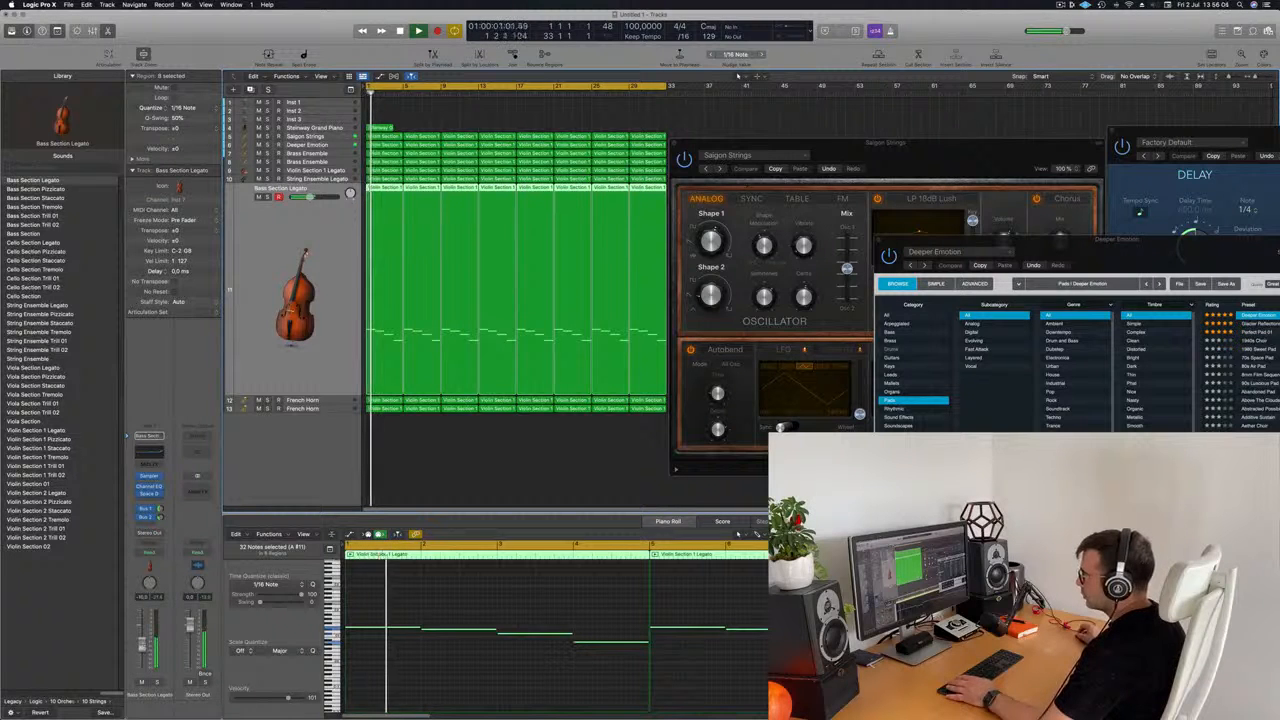
{"action": "key", "text": "space"}
{"action": "key", "text": "space"}
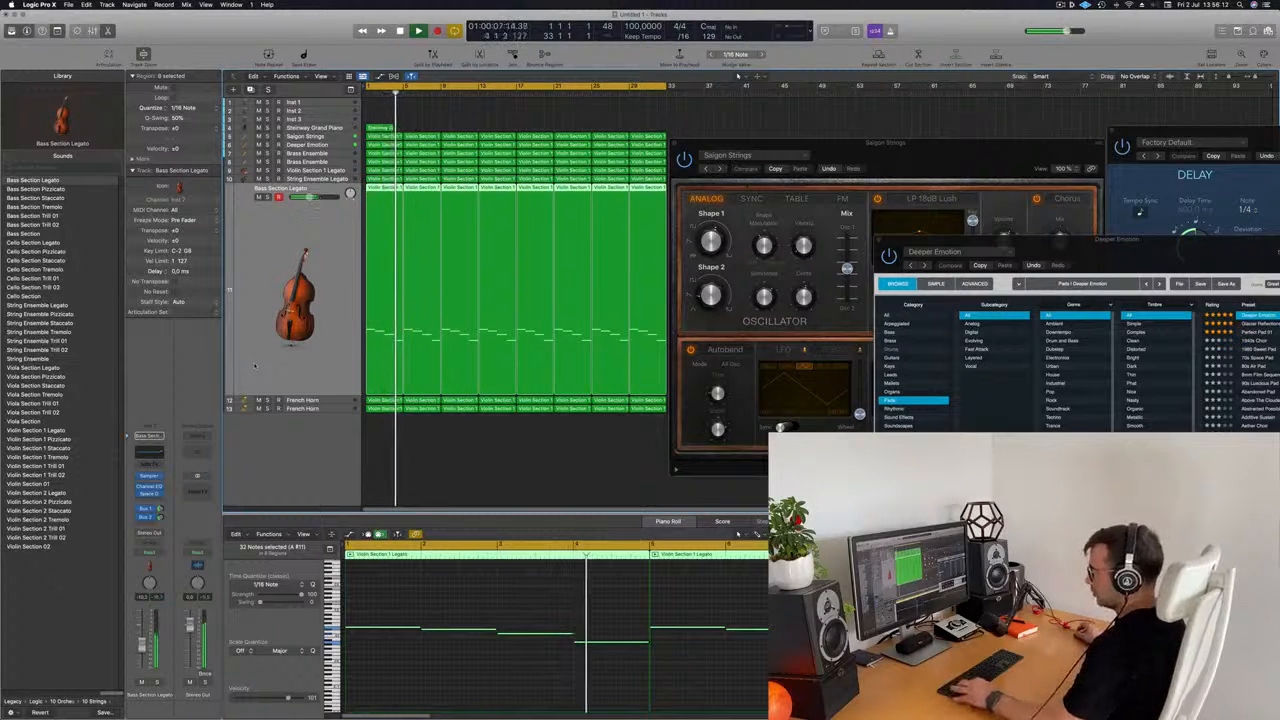
Select all regions in the project and name them after their tracks
{"action": "key", "text": "super+a"}
{"action": "right_click", "coordinate": [430, 186]}
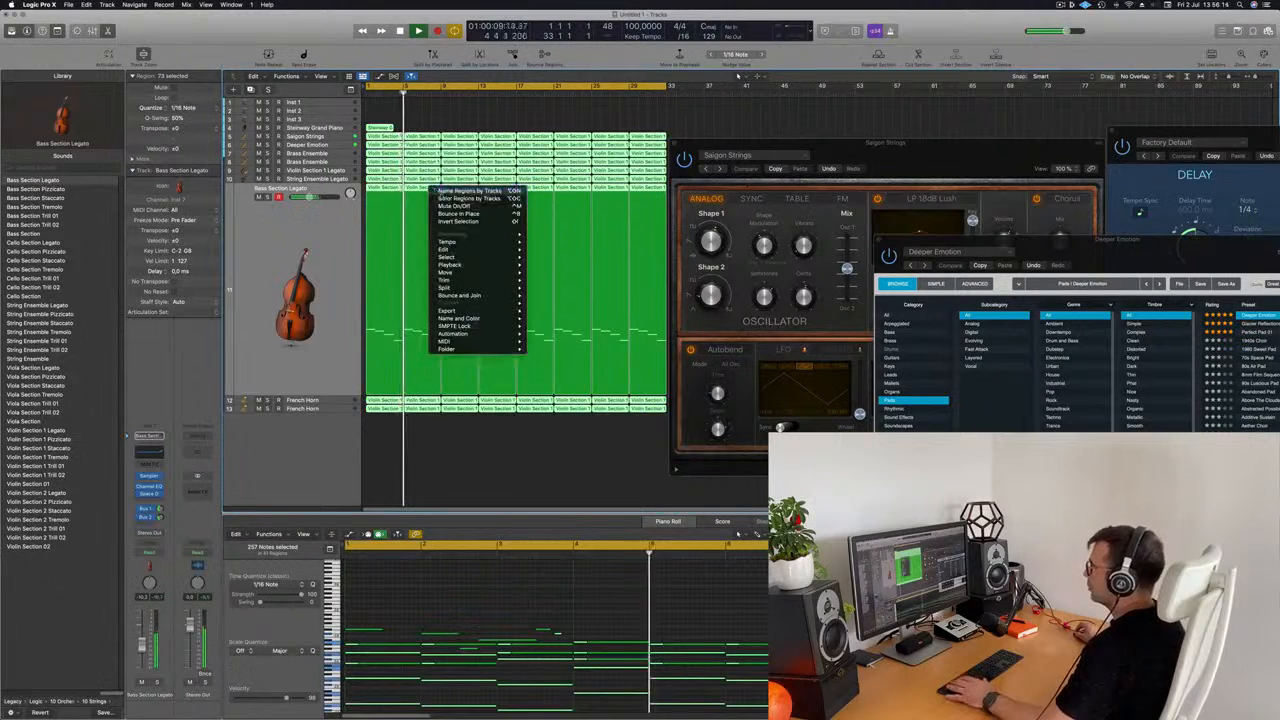
{"action": "left_click", "coordinate": [476, 192]}
{"action": "left_click", "coordinate": [342, 232]}
{"action": "key", "text": "Return"}
Raise the volume of both French Horn tracks, briefly soloing the first one to judge its level
{"action": "left_click", "coordinate": [324, 409]}
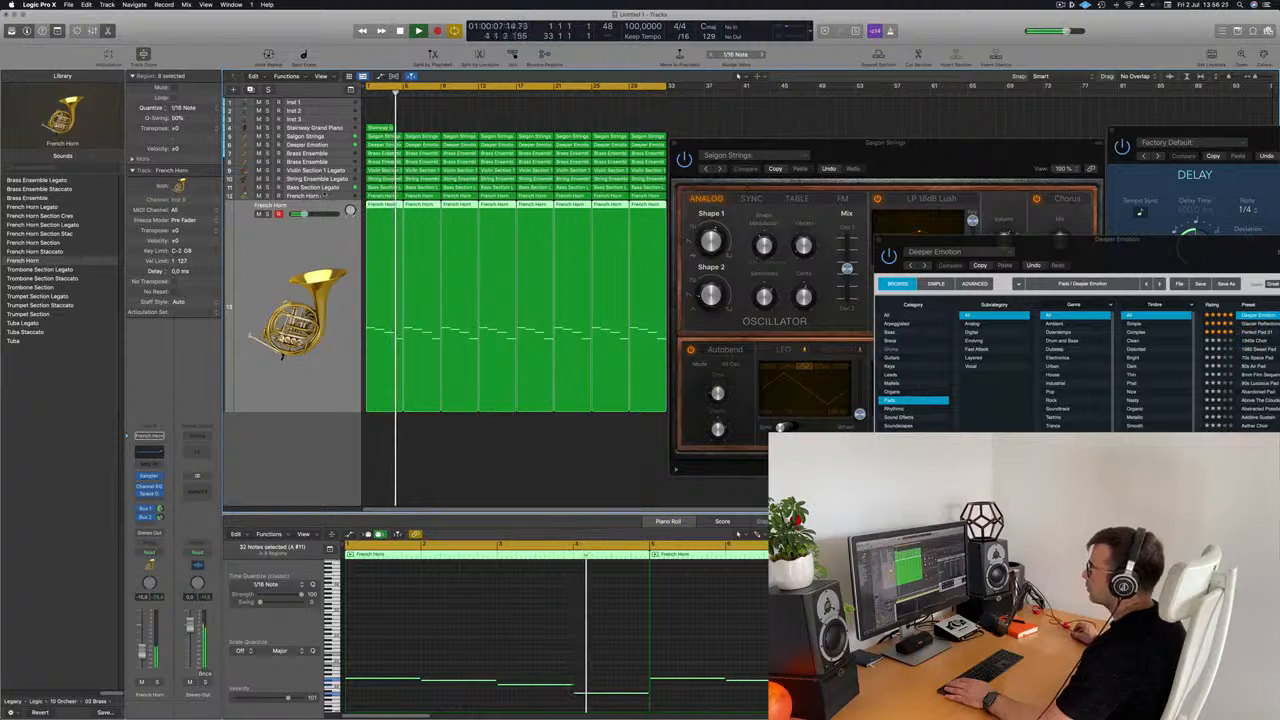
{"action": "left_click", "coordinate": [321, 196]}
{"action": "key", "text": "Return"}
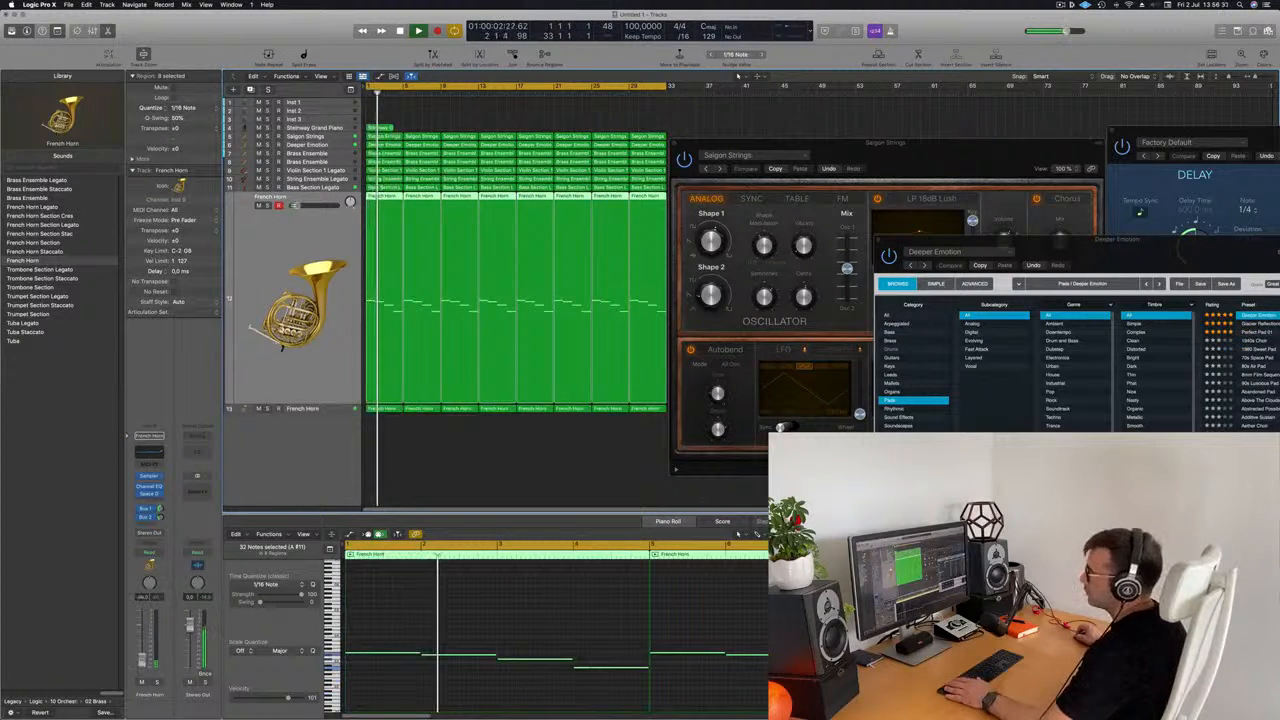
{"action": "key", "text": "s"}
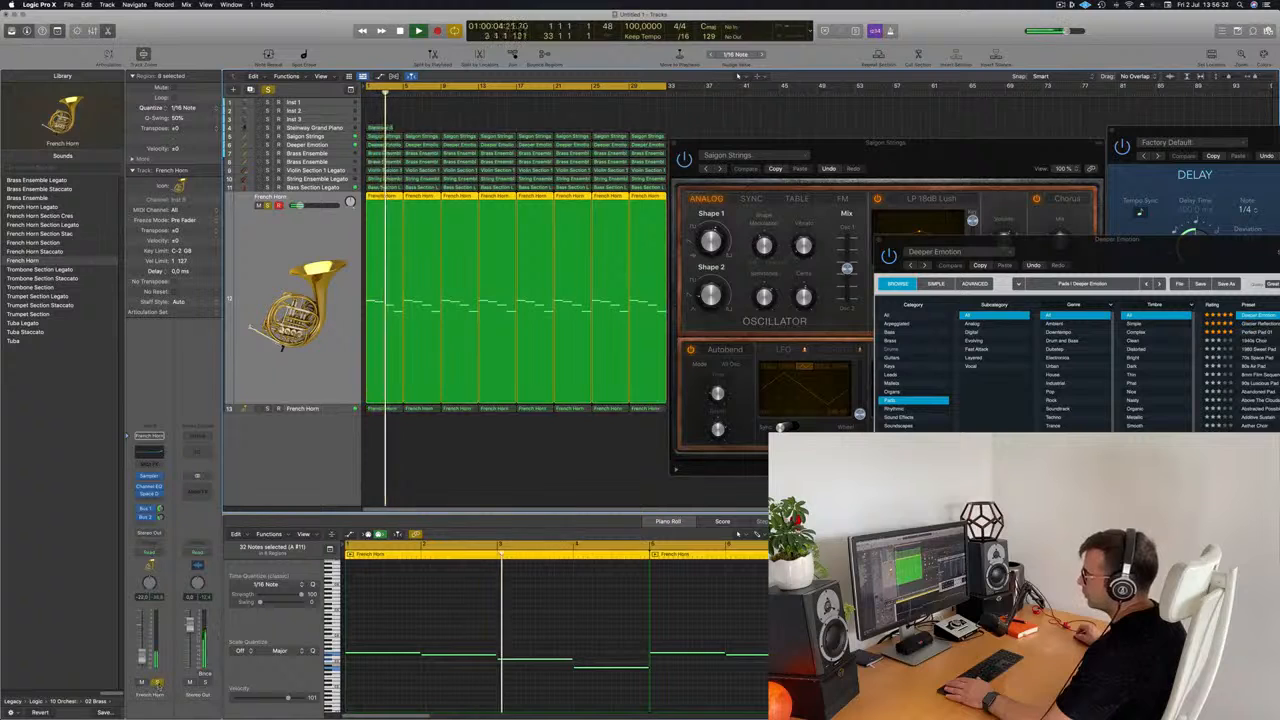
{"action": "key", "text": "s"}
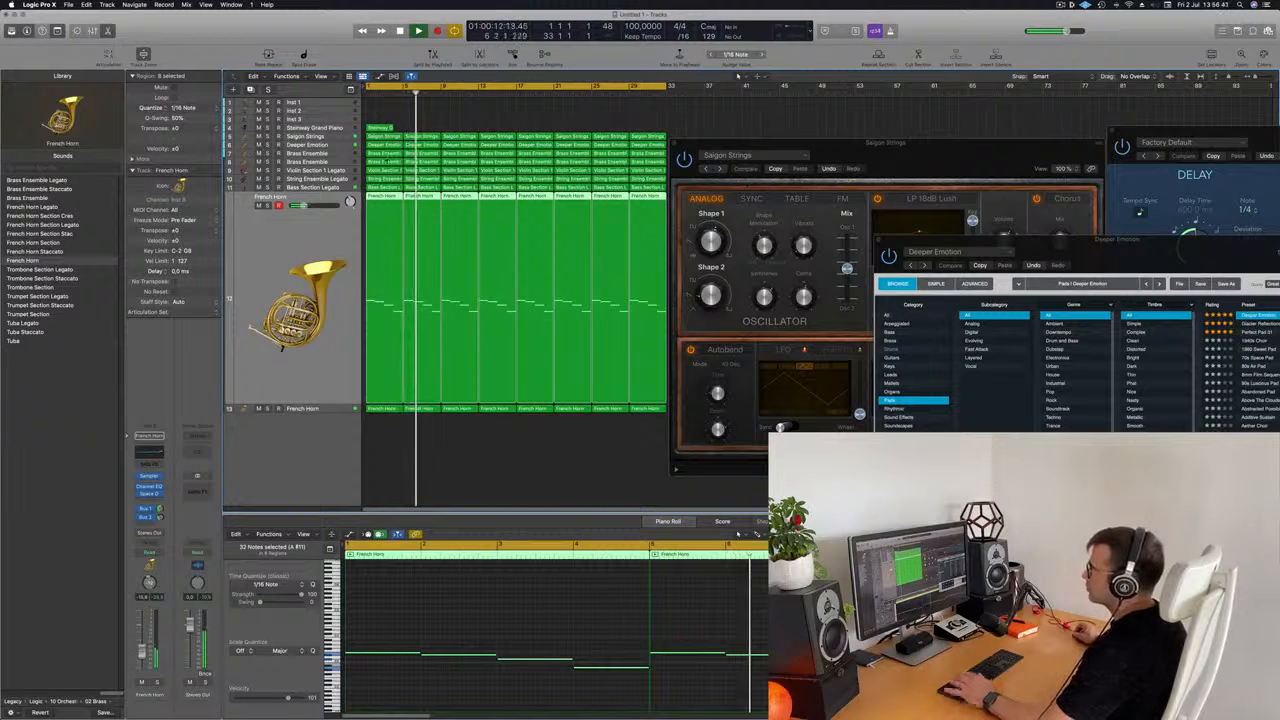
Enable the low-cut filter in the String Ensemble Legato track's Channel EQ and set its frequency to 206 Hz
{"action": "key", "text": "Up"}
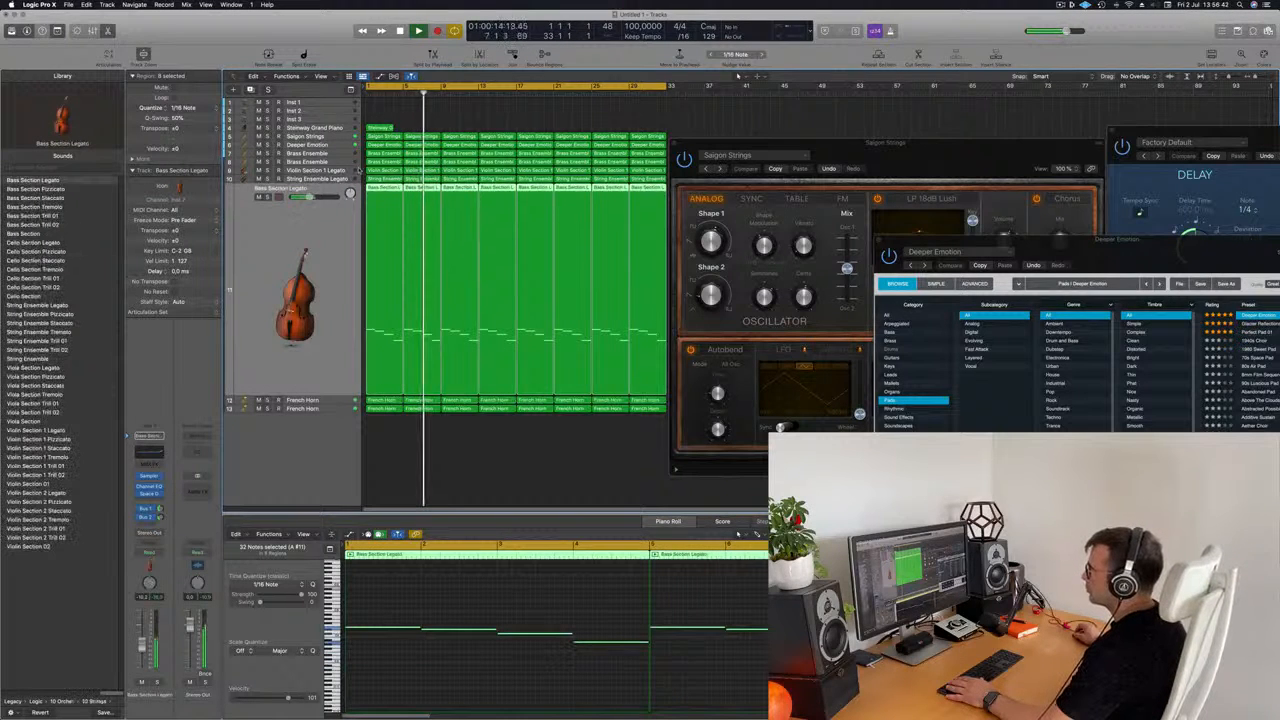
{"action": "key", "text": "Up"}
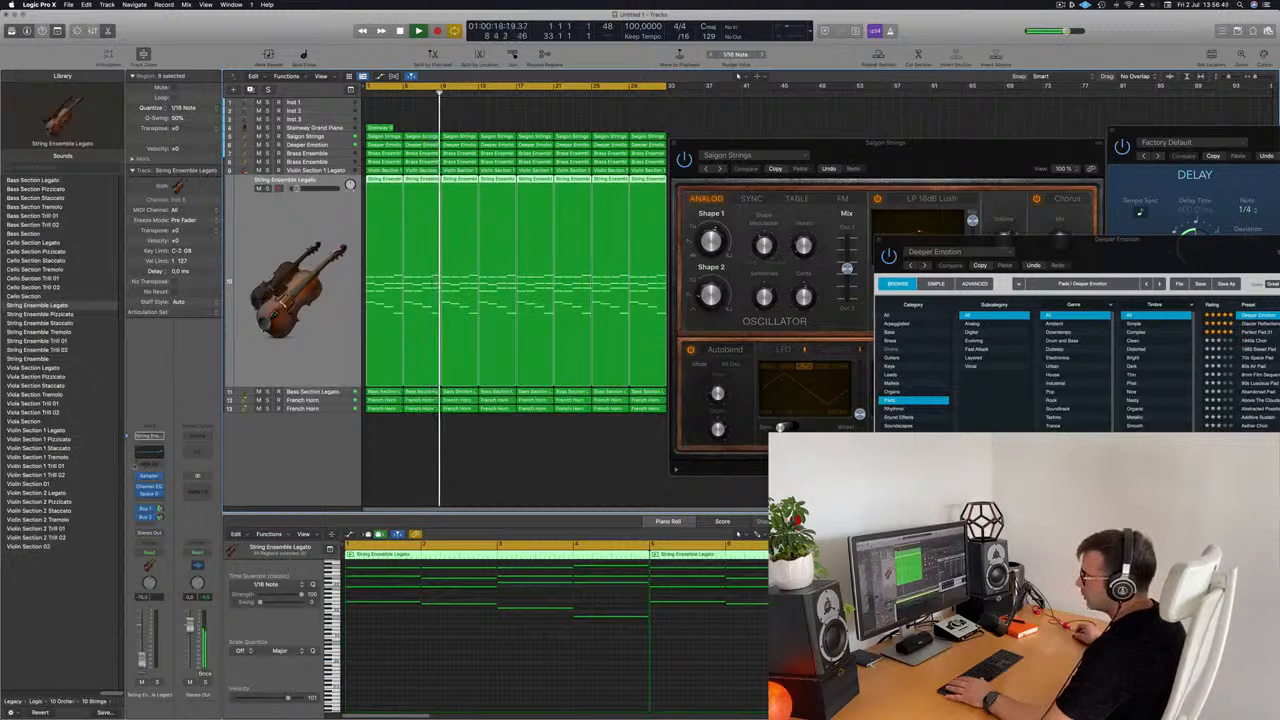
{"action": "left_click", "coordinate": [147, 453]}
{"action": "left_click", "coordinate": [446, 168]}
{"action": "left_click_drag", "start_coordinate": [448, 218], "coordinate": [620, 229]}
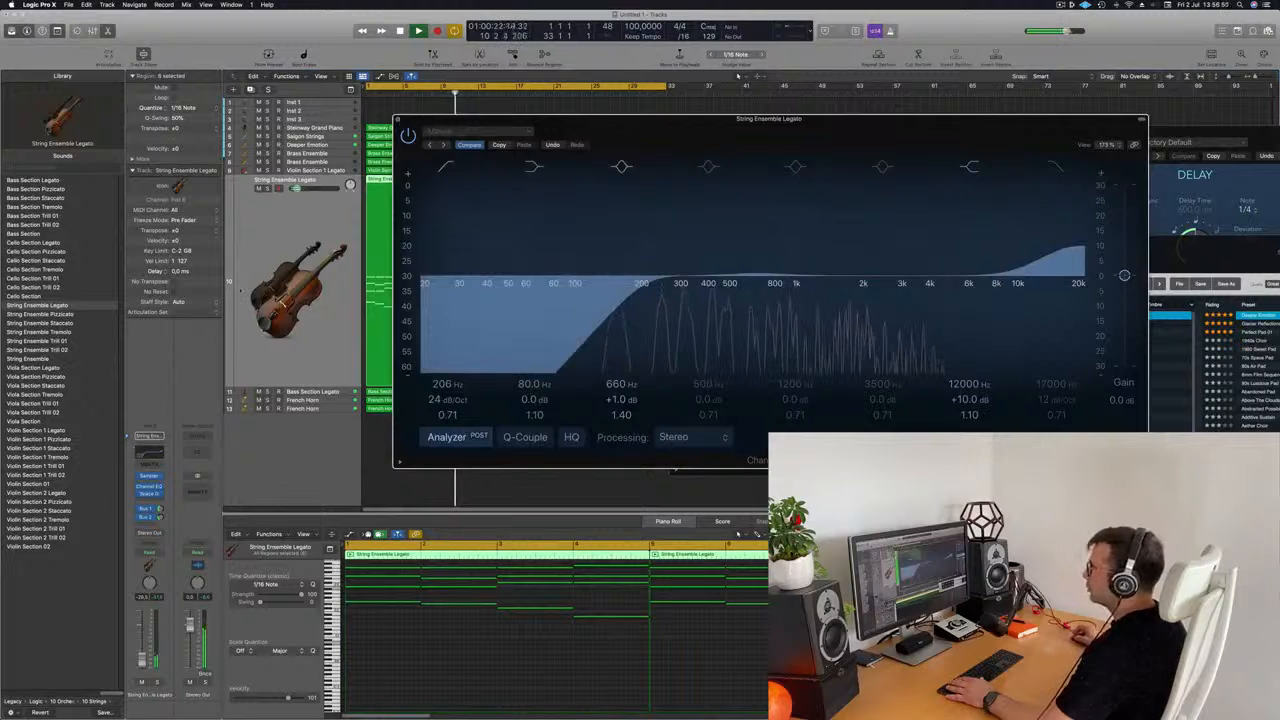
{"action": "left_click", "coordinate": [397, 119]}
Raise the String Ensemble Legato track's volume and check its Channel EQ curve again during playback
{"action": "left_click_drag", "start_coordinate": [142, 660], "coordinate": [142, 653]}
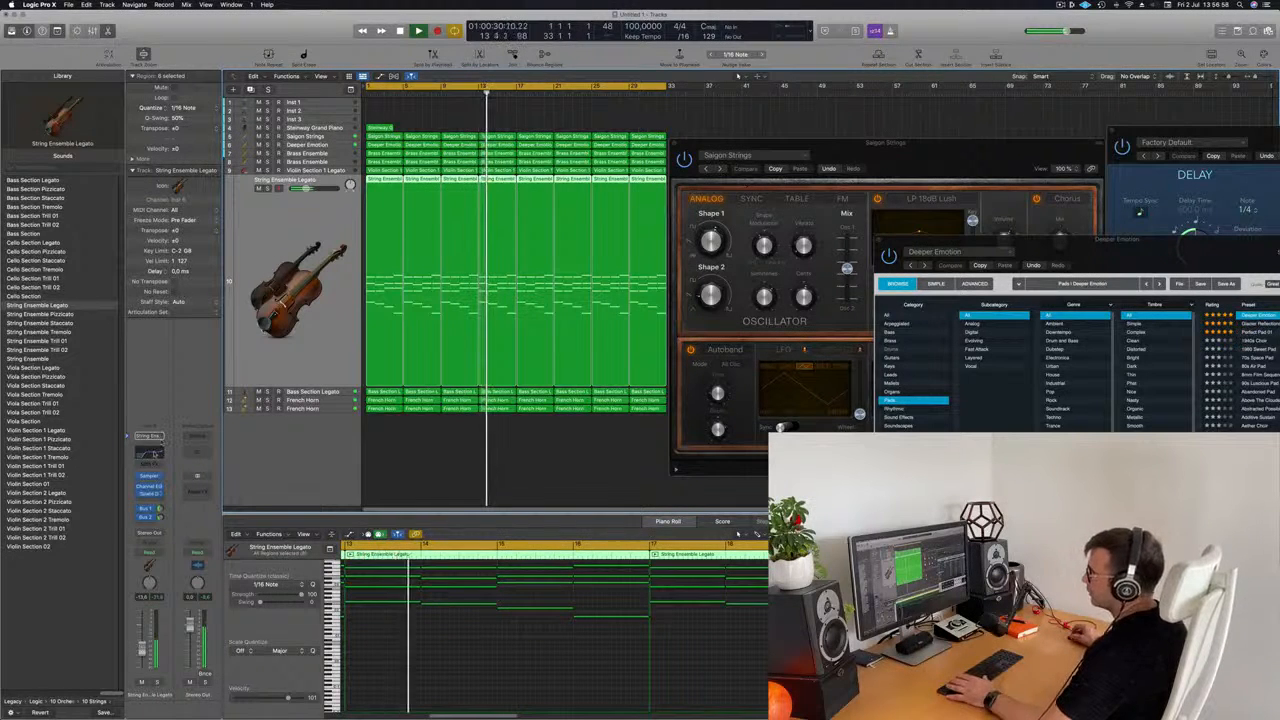
{"action": "left_click", "coordinate": [155, 454]}
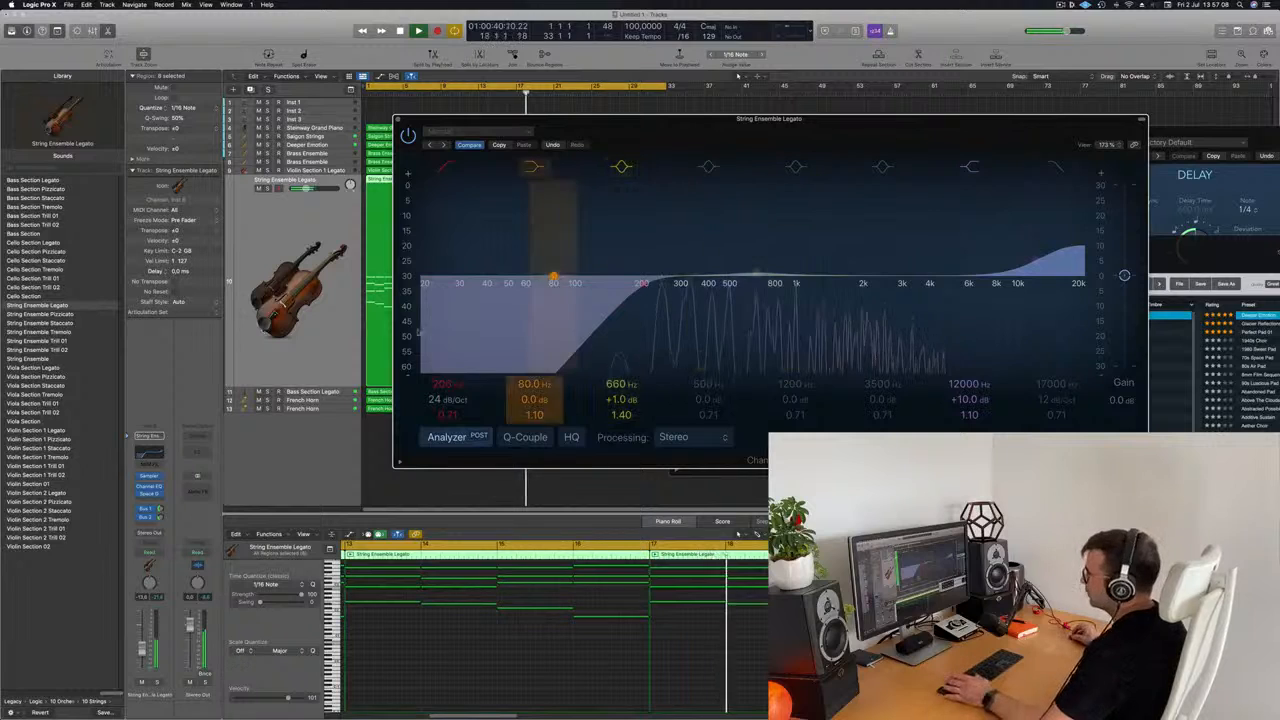
{"action": "left_click", "coordinate": [348, 199]}
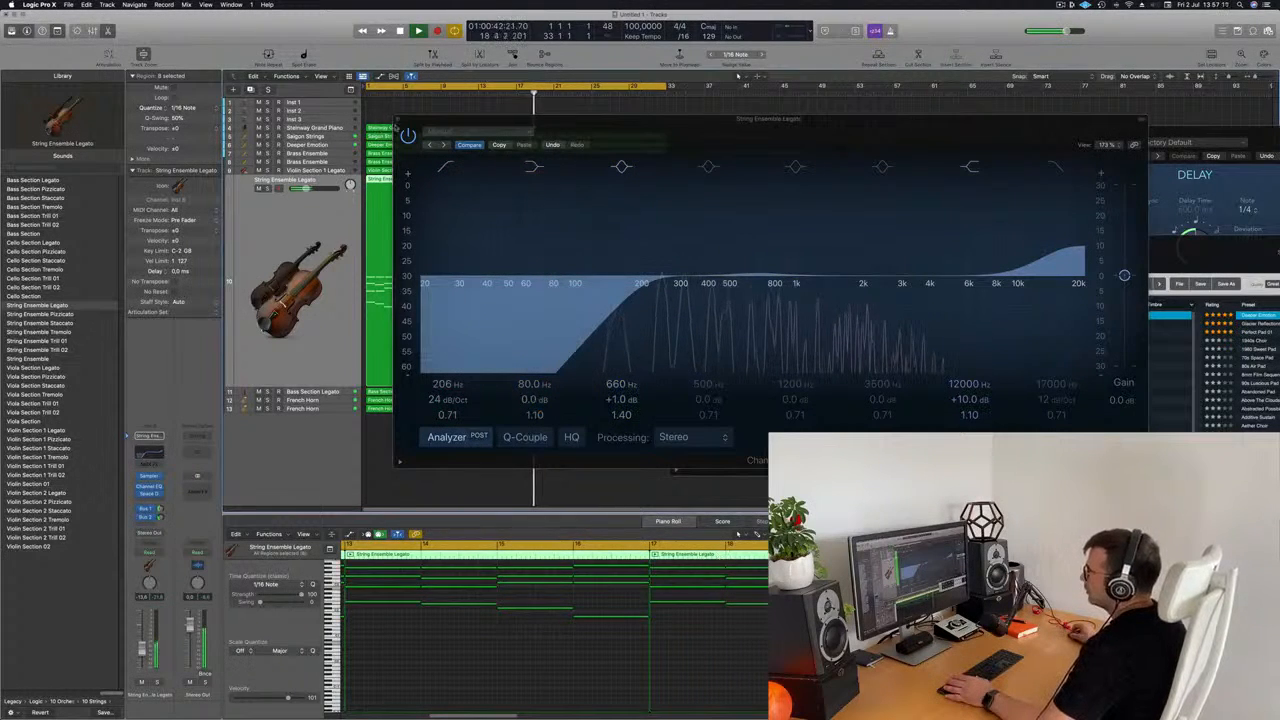
{"action": "left_click", "coordinate": [397, 120]}
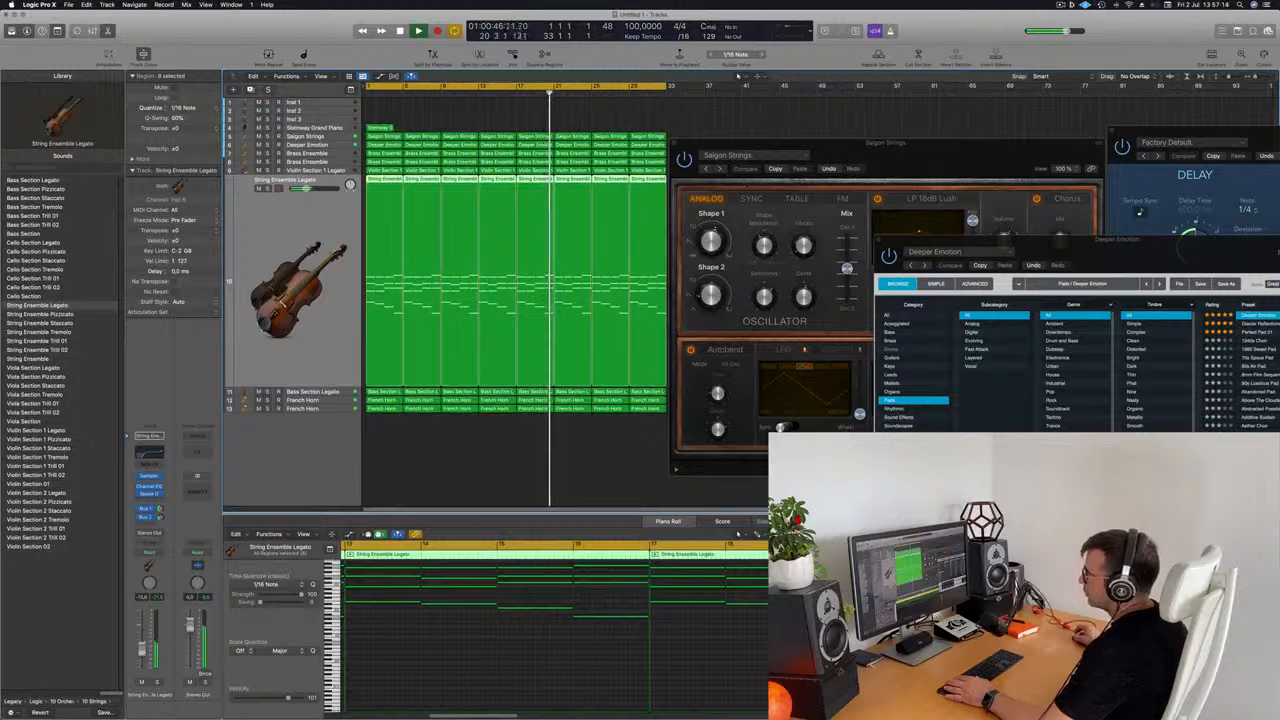
Raise the Violin Section 1 Legato track's volume from silence to blend with the other strings, replaying from the start
{"action": "key", "text": "Up"}
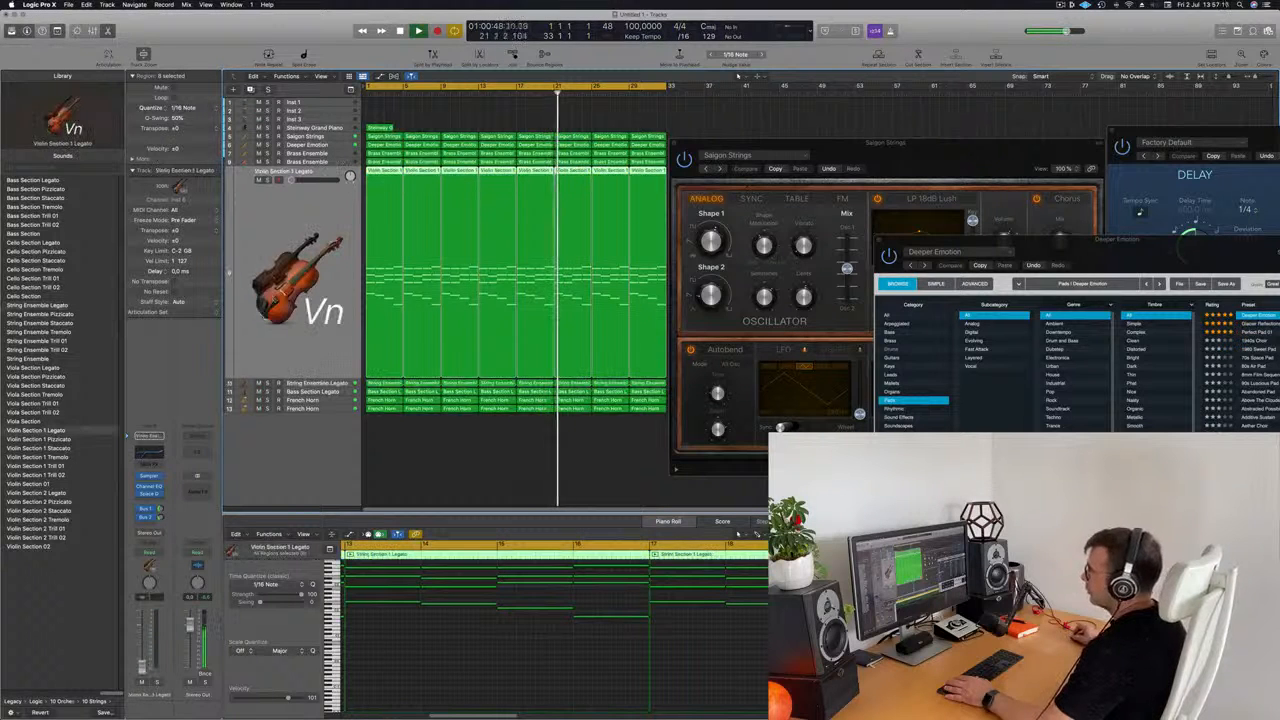
{"action": "key", "text": "Return"}
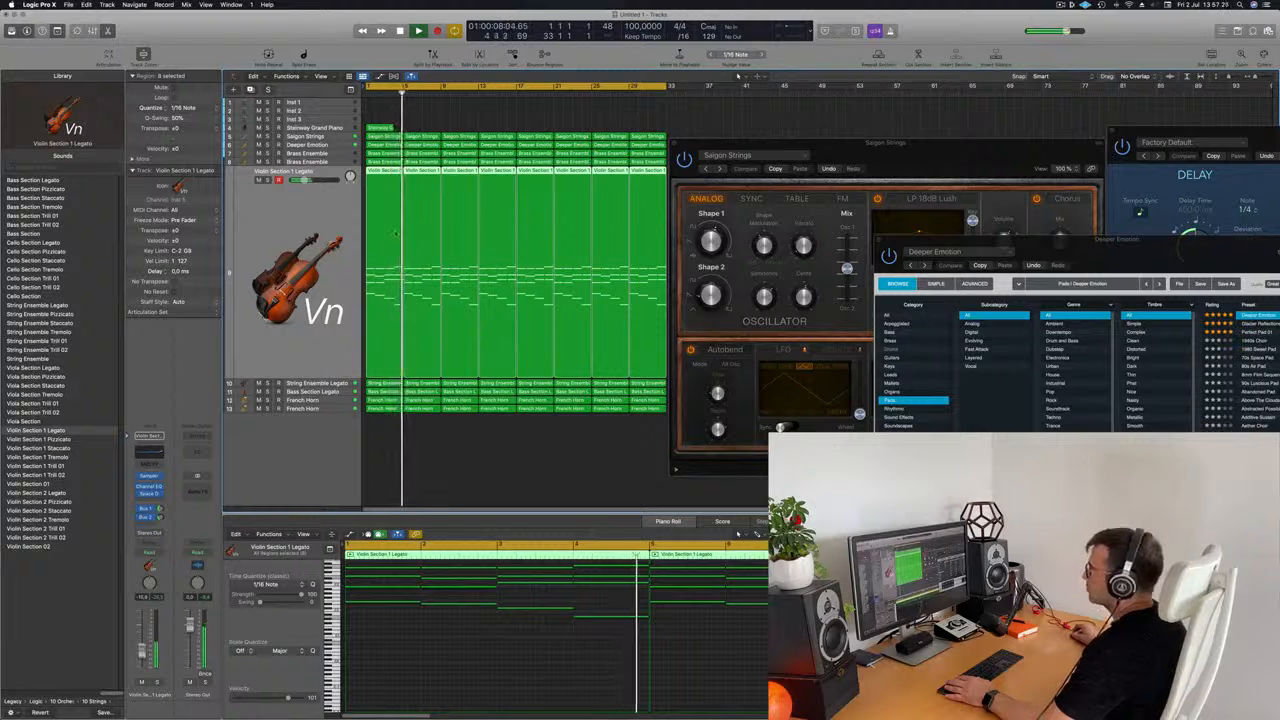
{"action": "left_click", "coordinate": [486, 117]}
Select the two Brass Ensemble tracks in turn and replay the opening to judge their levels
{"action": "left_click", "coordinate": [328, 164]}
{"action": "key", "text": "Return"}
{"action": "key", "text": "space"}
{"action": "key", "text": "space"}
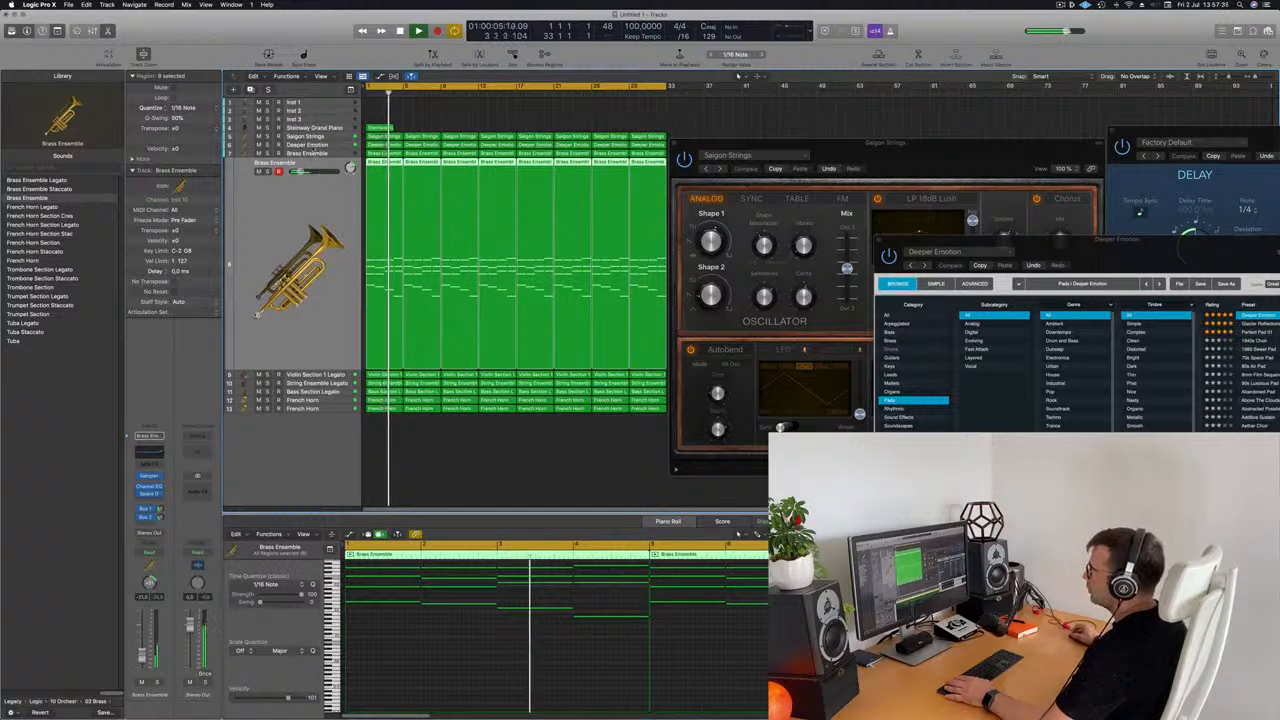
{"action": "left_click", "coordinate": [318, 154]}
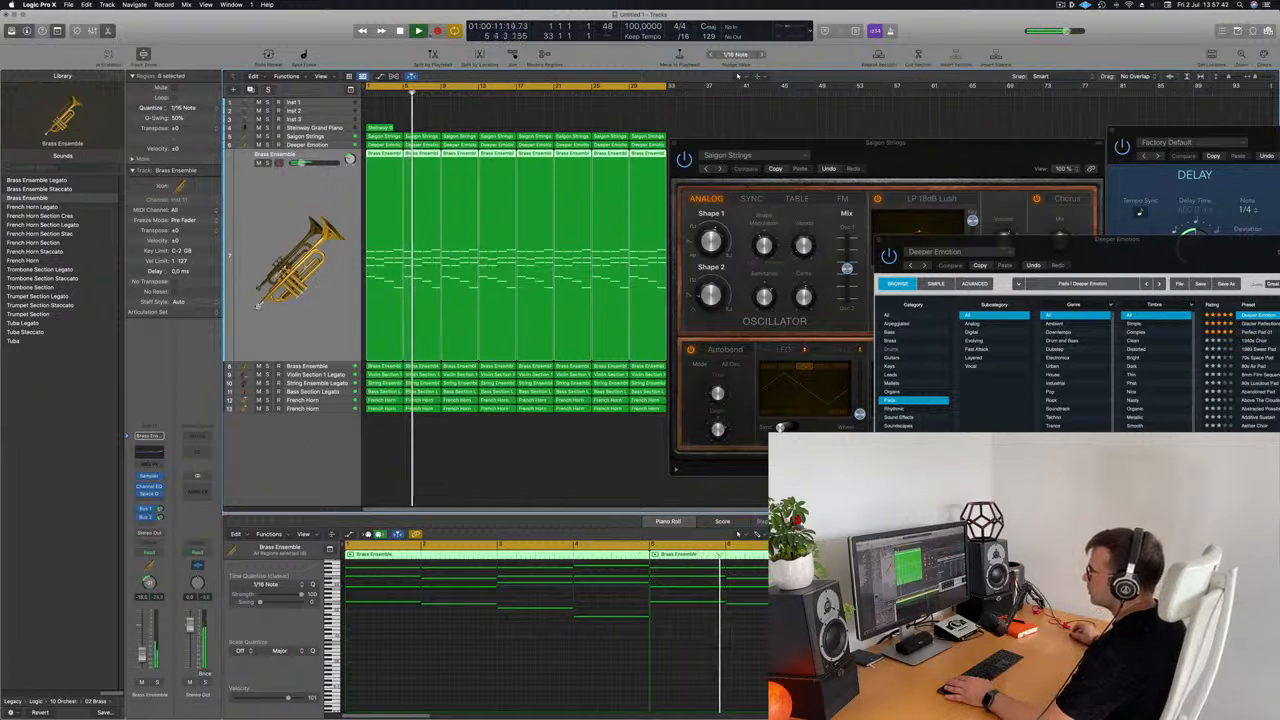
Move the Saigon Strings synth window aside and raise the Steinway Grand Piano track's volume while replaying from the start
{"action": "left_click_drag", "start_coordinate": [790, 143], "coordinate": [1116, 158]}
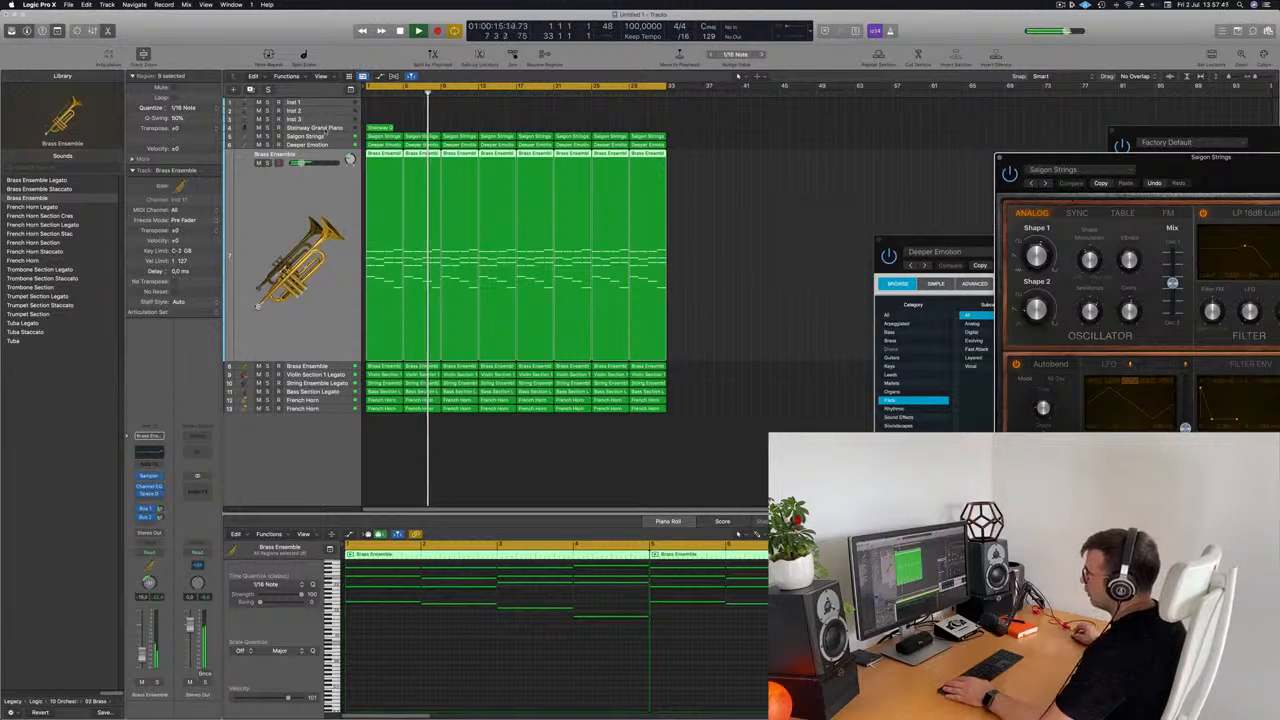
{"action": "left_click", "coordinate": [290, 127]}
{"action": "key", "text": "space"}
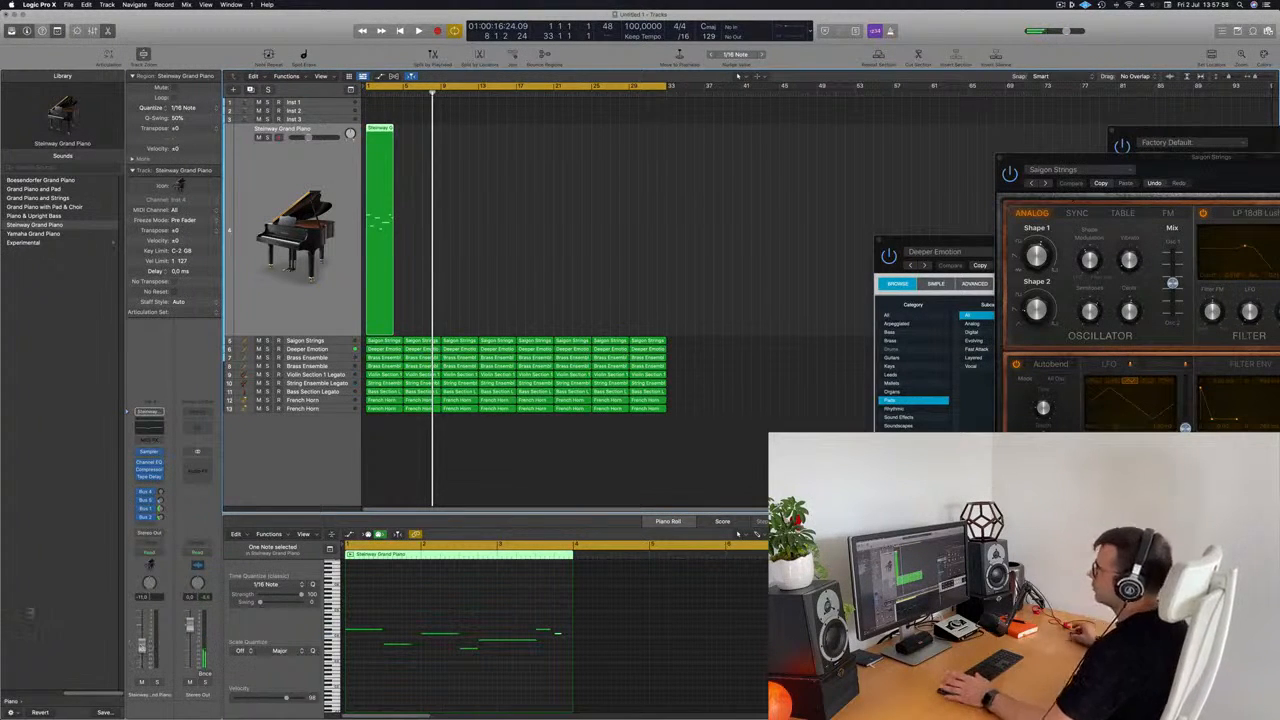
{"action": "key", "text": "Return"}
{"action": "key", "text": "space"}
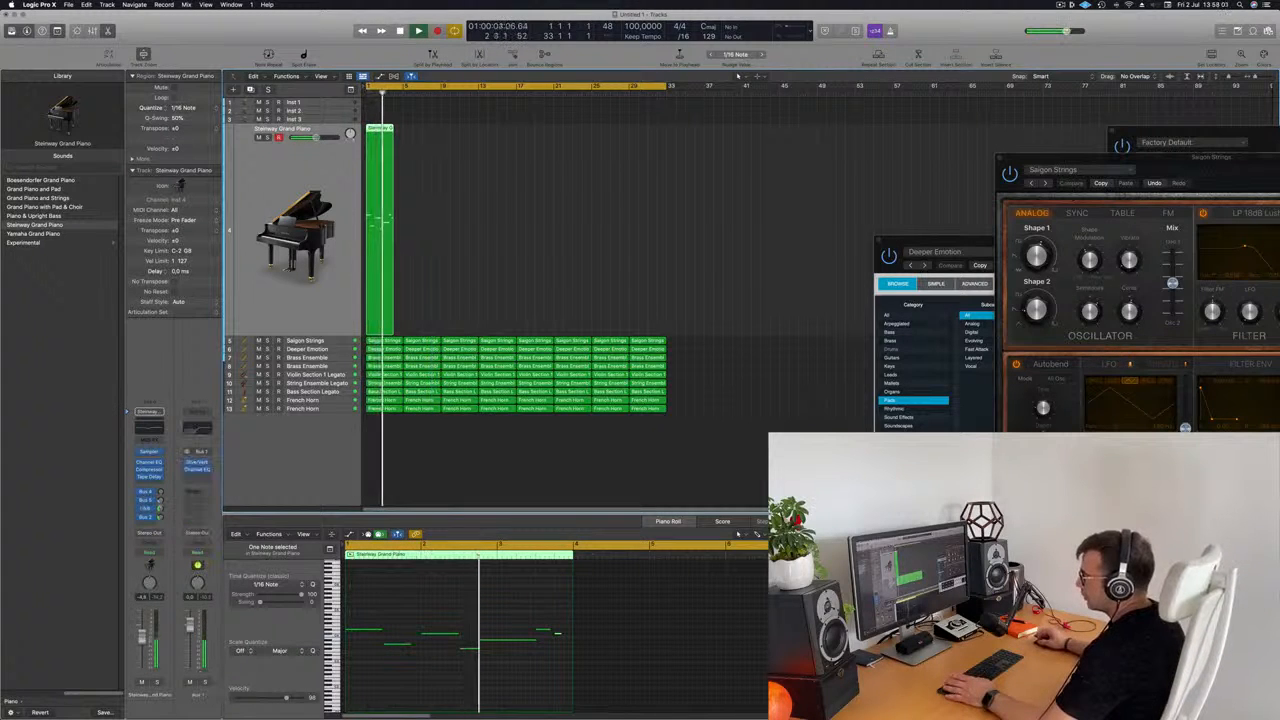
Delete the short low note just before bar 3 in the piano melody and move the following long note earlier into its place
{"action": "left_click", "coordinate": [458, 618]}
{"action": "key", "text": "Return"}
{"action": "left_click", "coordinate": [469, 648]}
{"action": "key", "text": "Delete"}
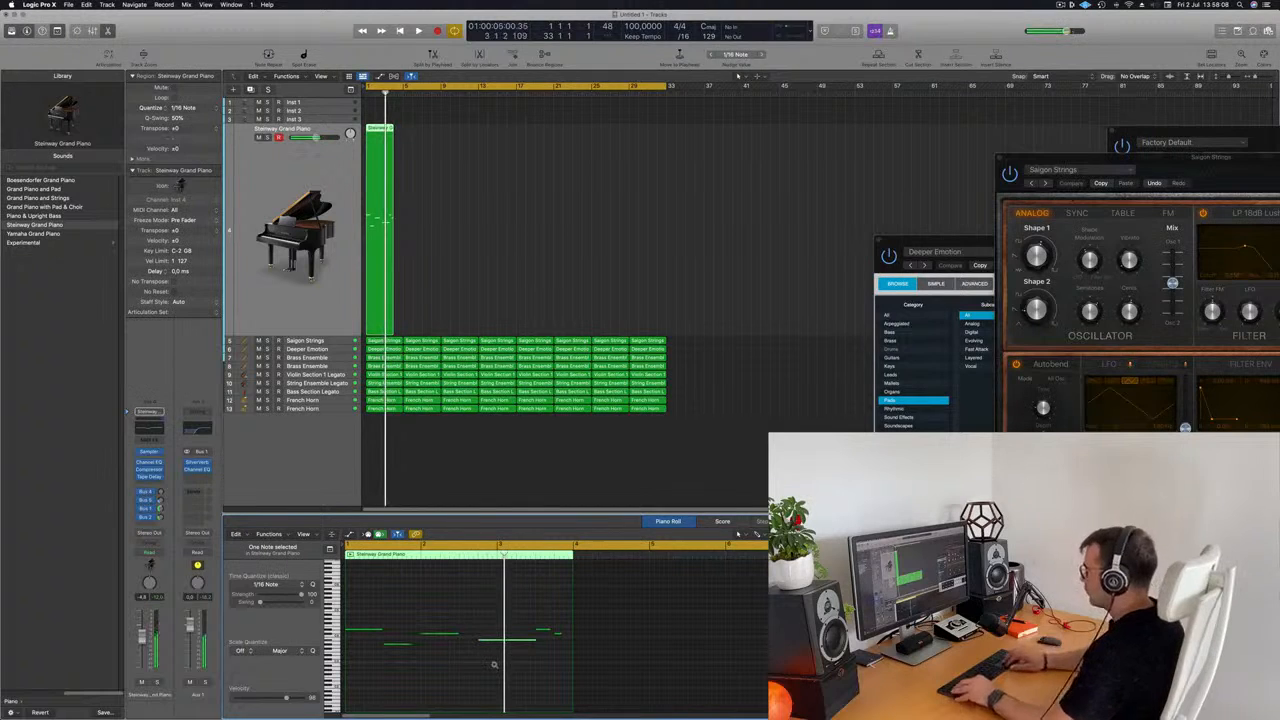
{"action": "key", "text": "space"}
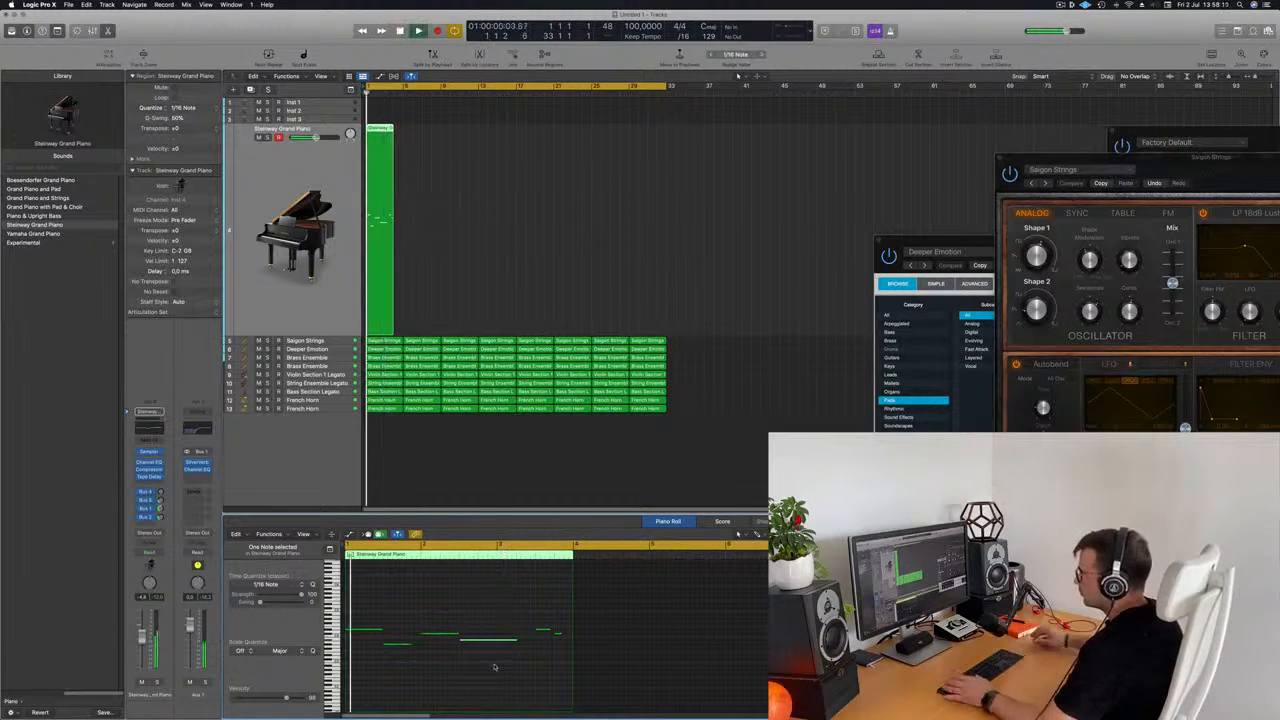
{"action": "left_click", "coordinate": [495, 667]}
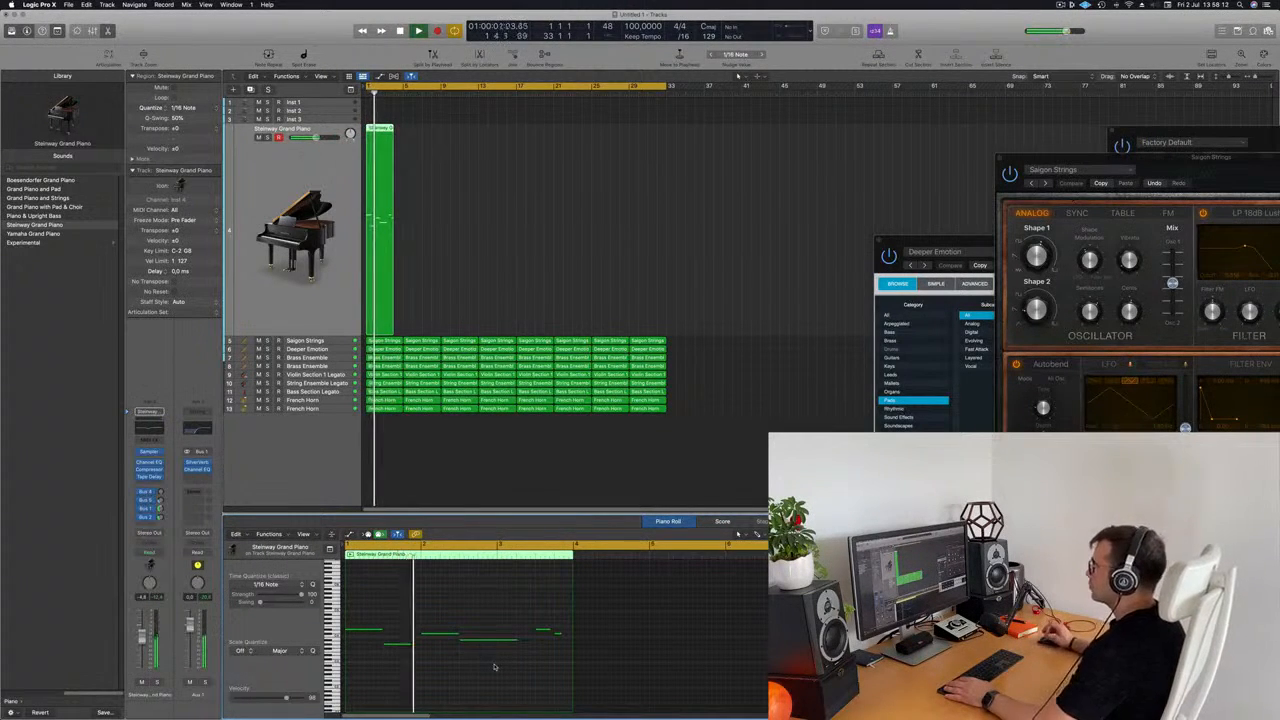
{"action": "scroll", "coordinate": [486, 589], "scroll_direction": "left", "scroll_amount": 3}
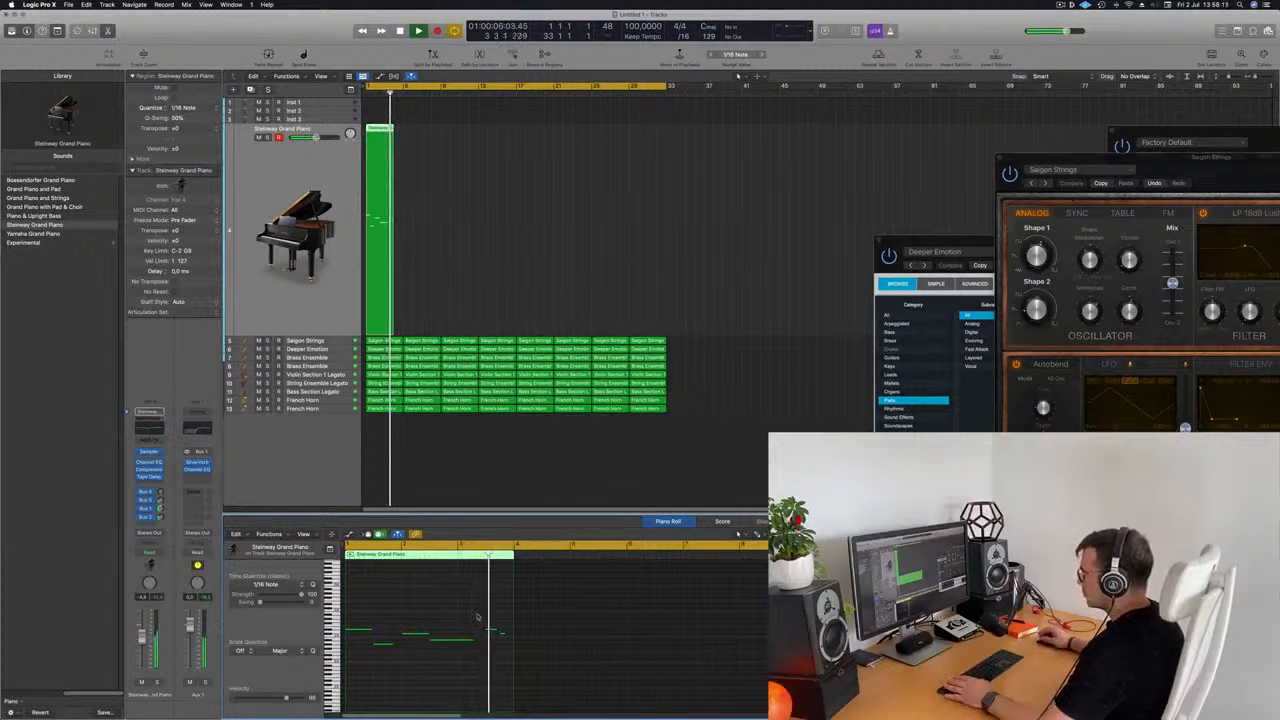
{"action": "key", "text": "Return"}
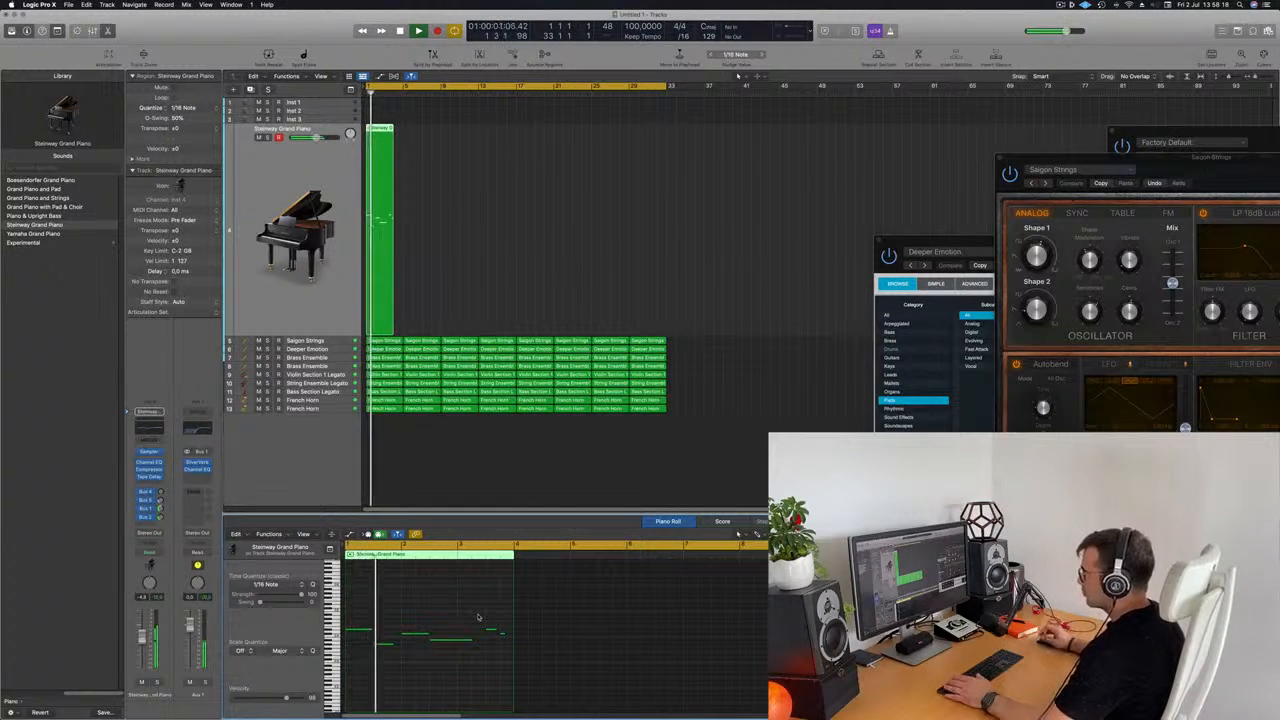
Swap the two middle piano notes so the lower, longer one starts at bar 2 and the higher one at bar 3
{"action": "key", "text": "Return"}
{"action": "mouse_move", "coordinate": [447, 643]}
{"action": "left_mouse_down"}
{"action": "mouse_move", "coordinate": [418, 636]}
{"action": "mouse_move", "coordinate": [468, 639]}
{"action": "left_mouse_up"}
{"action": "key", "text": "Return"}
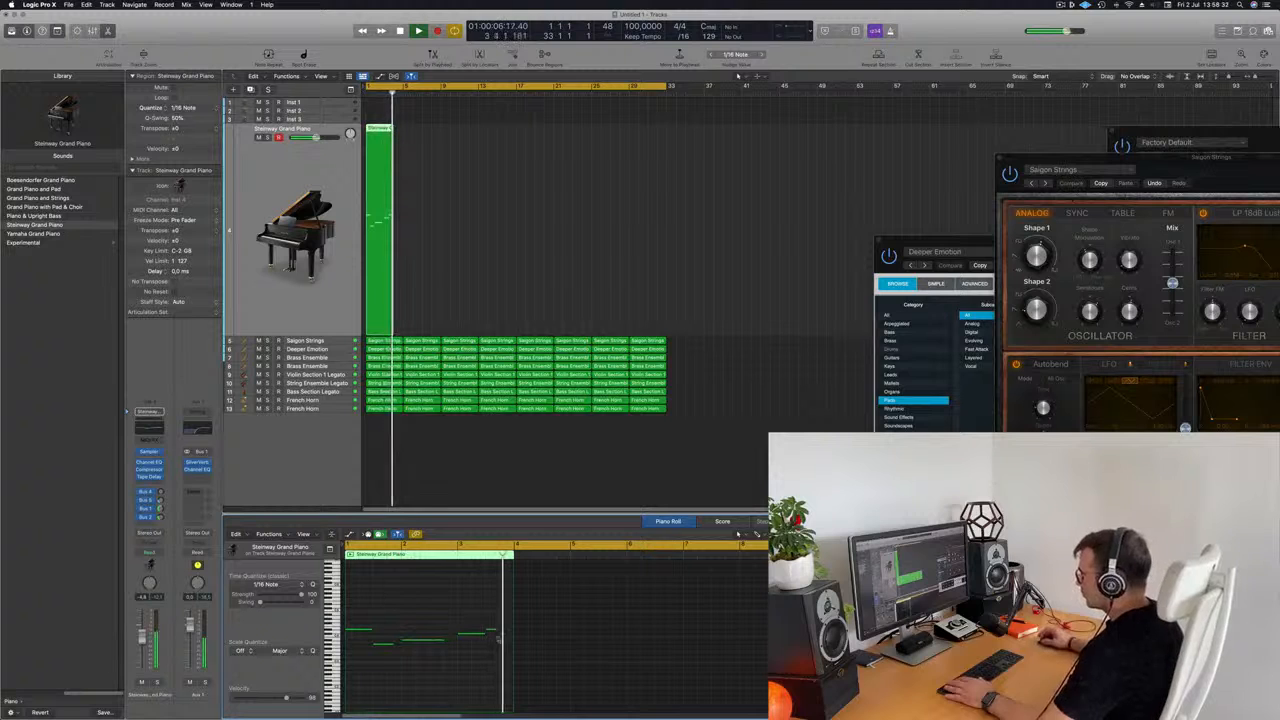
Extend the end of the Steinway Grand Piano region to bar 5 and replay it from the start
{"action": "key", "text": "Return"}
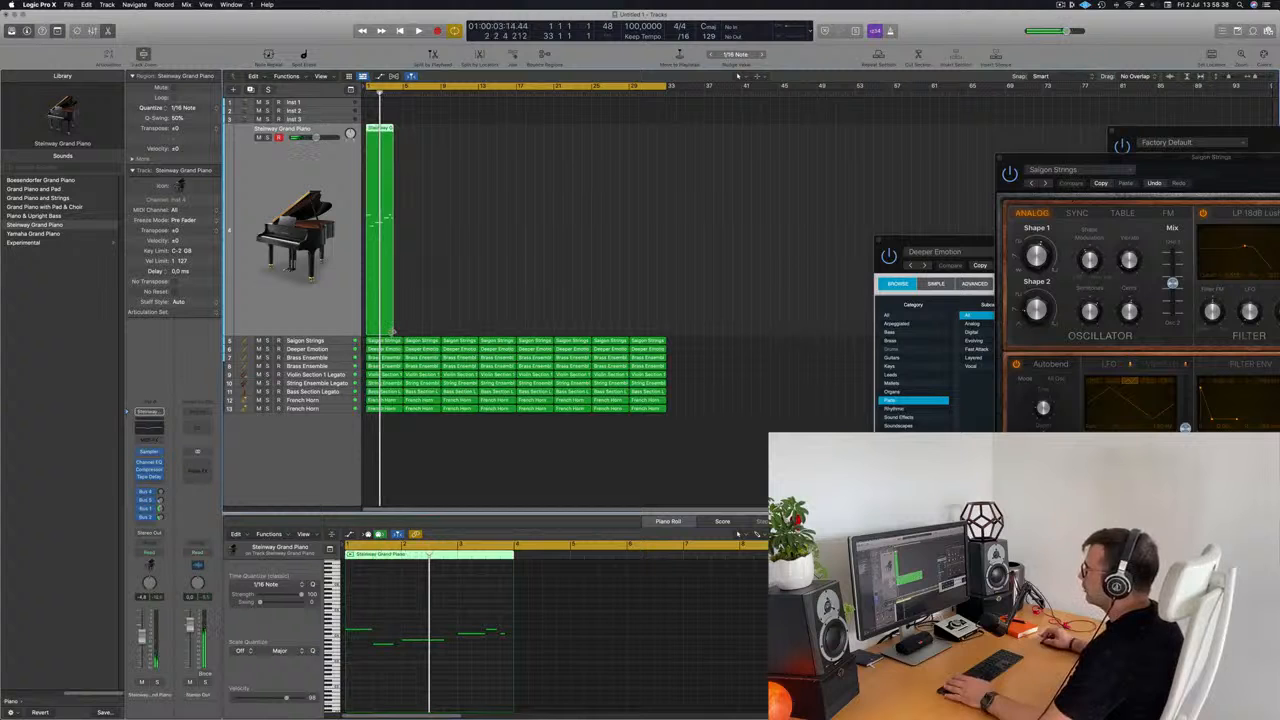
{"action": "left_click_drag", "start_coordinate": [403, 334], "coordinate": [404, 334]}
{"action": "key", "text": "space"}
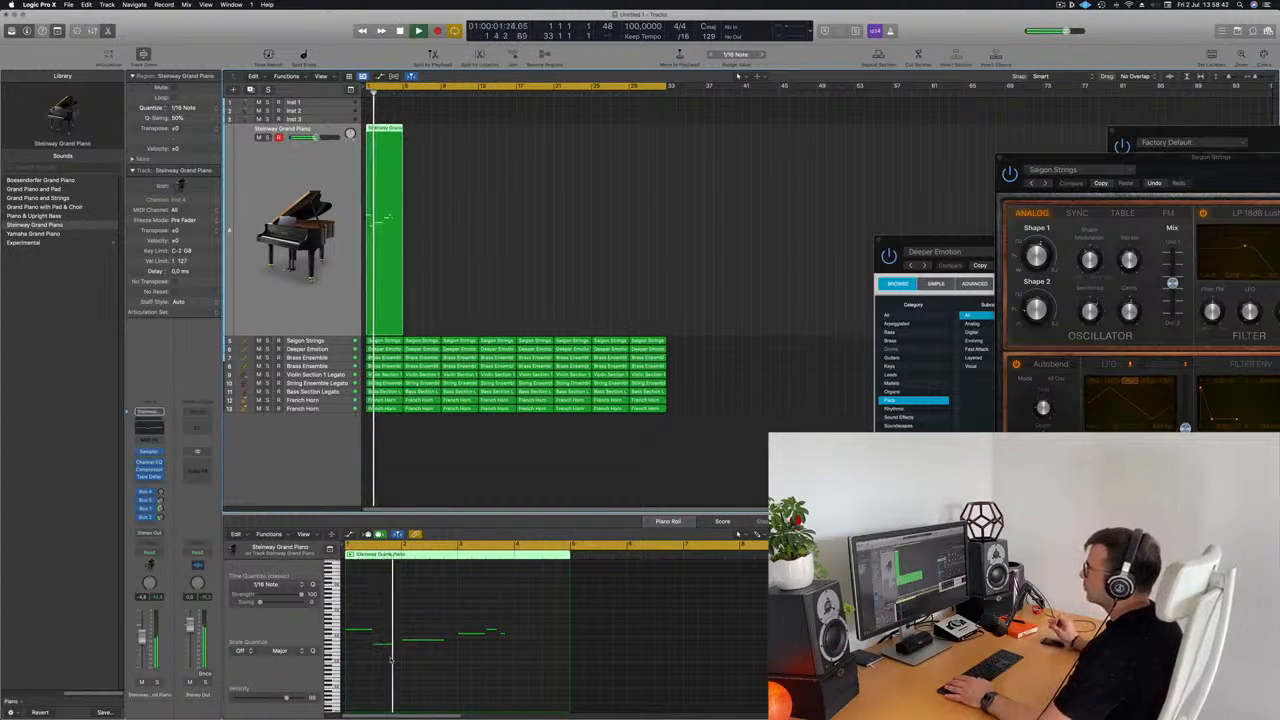
Try the long piano note at bar 2 four semitones higher and return it to its original pitch
{"action": "left_click", "coordinate": [420, 641]}
{"action": "key", "text": "Return"}
{"action": "key", "text": "alt+Up"}
{"action": "key", "text": "alt+Up"}
{"action": "key", "text": "alt+Up"}
{"action": "key", "text": "alt+Up"}
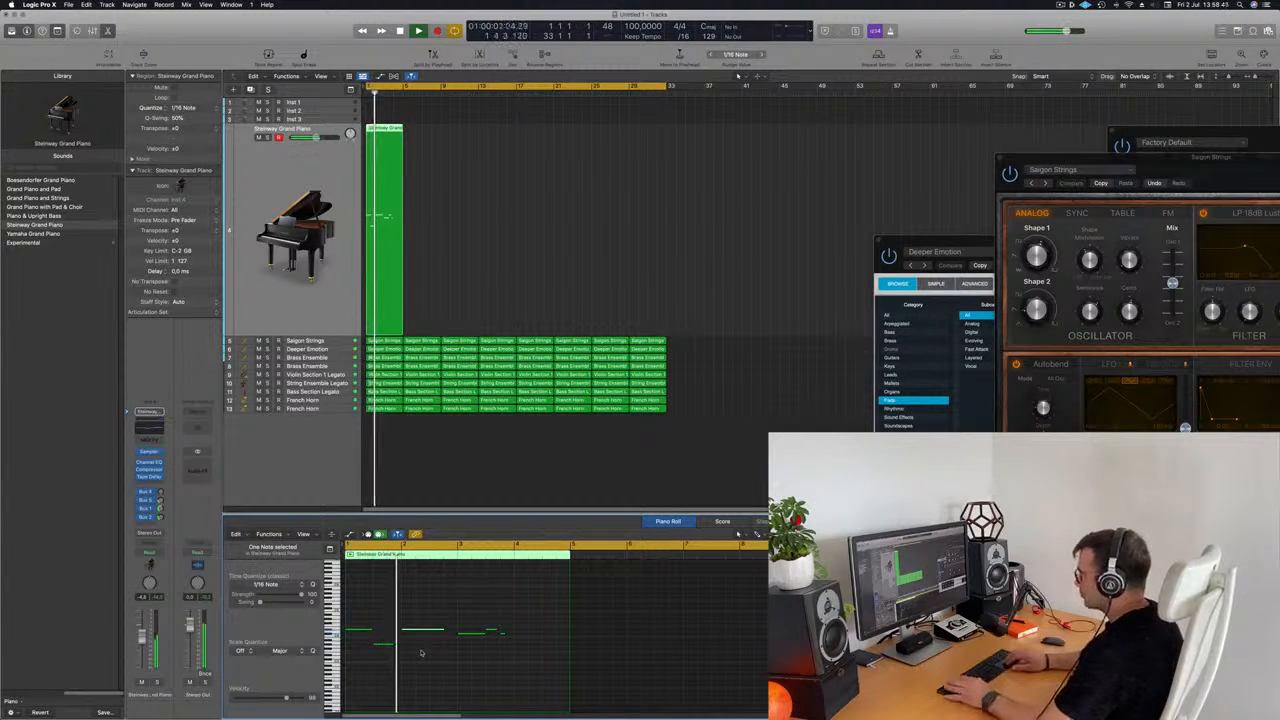
{"action": "key", "text": "Return"}
{"action": "key", "text": "alt+Down"}
{"action": "key", "text": "alt+Down"}
{"action": "key", "text": "alt+Down"}
{"action": "key", "text": "alt+Down"}
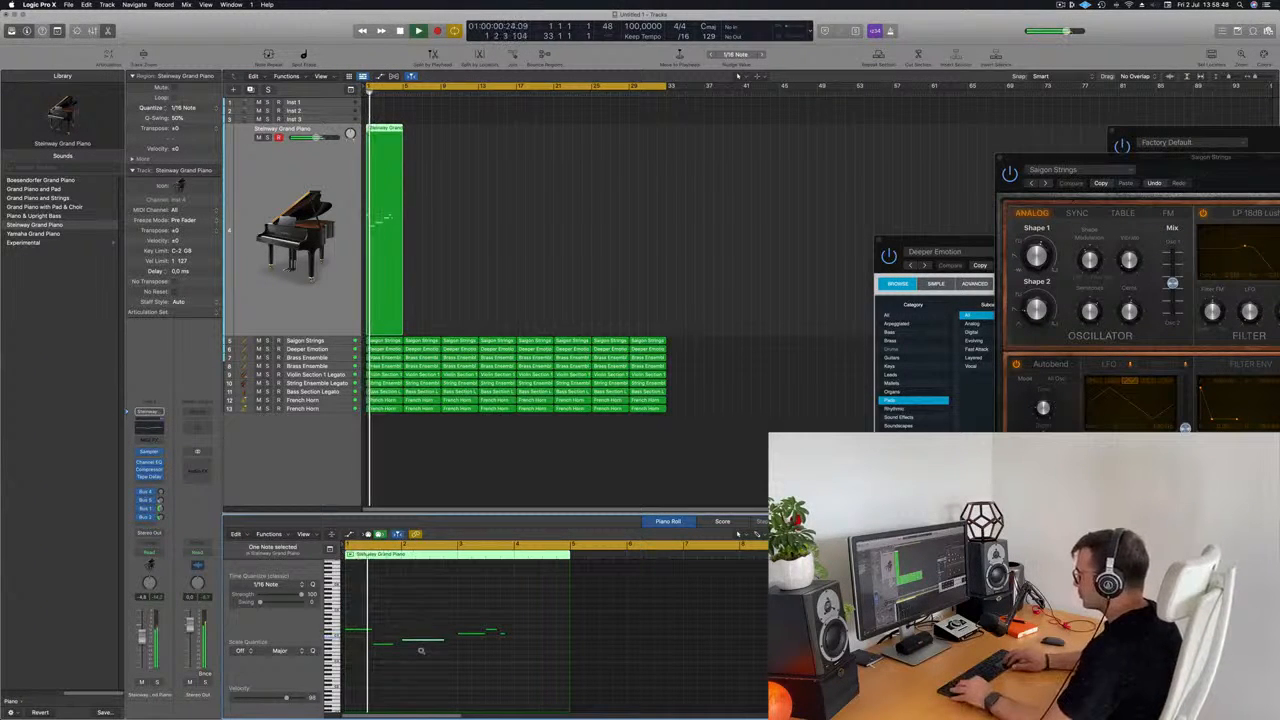
Transpose the long piano note at bar 2 down until it sits just below the preceding note, and replay the melody
{"action": "key", "text": "alt+Down"}
{"action": "key", "text": "alt+Down"}
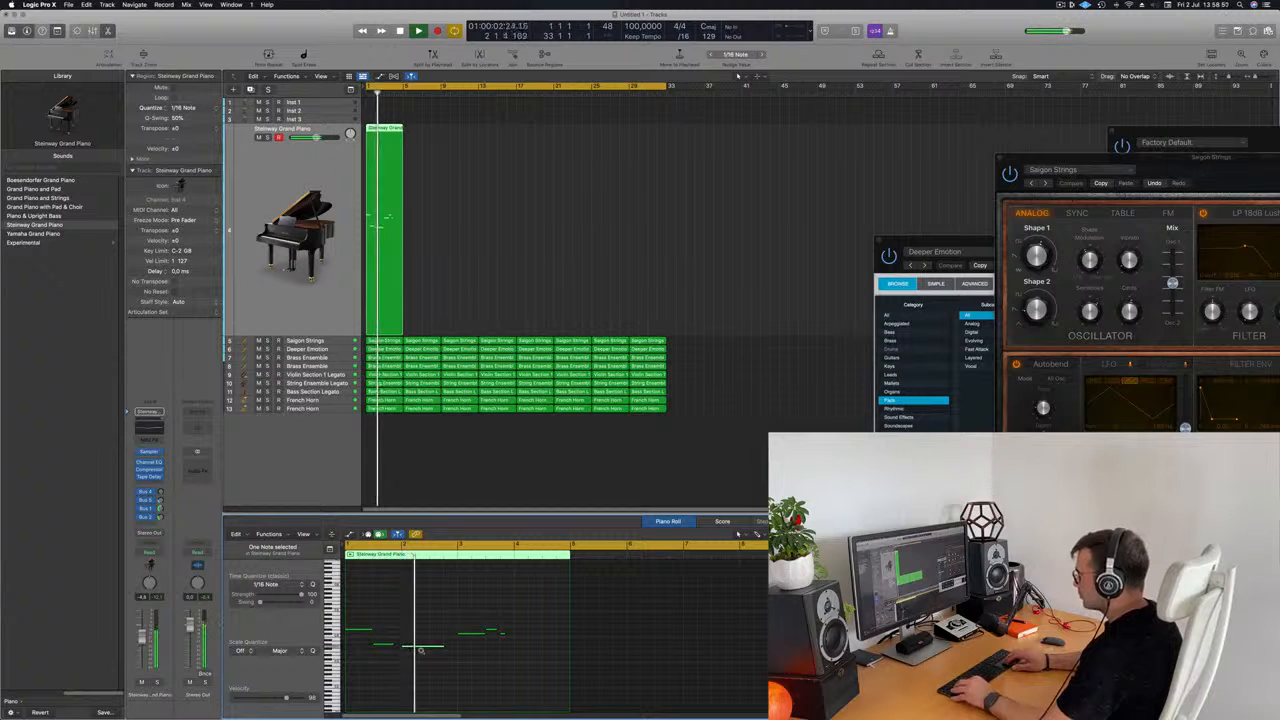
{"action": "key", "text": "Return"}
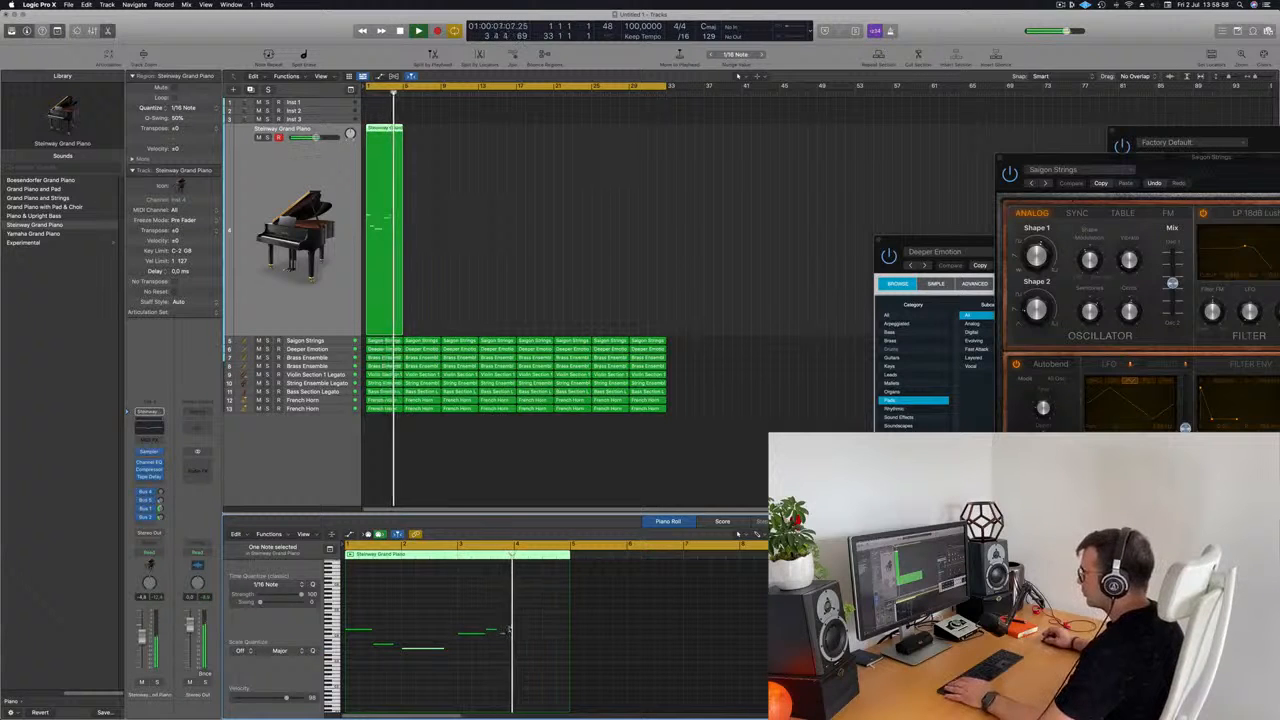
{"action": "key", "text": "space"}
{"action": "key", "text": "space"}
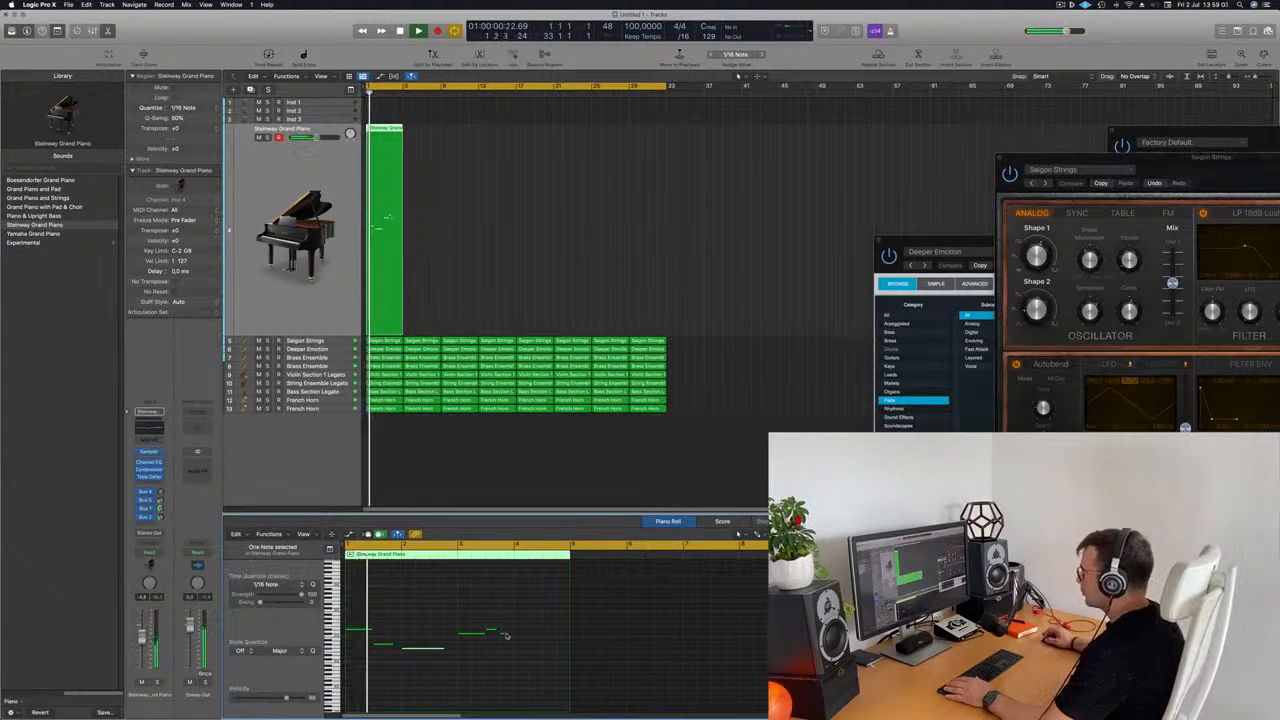
Lengthen the short final piano note to reach bar 4 and replay the melody with the orchestra
{"action": "left_click_drag", "start_coordinate": [509, 637], "coordinate": [514, 635]}
{"action": "key", "text": "space"}
{"action": "key", "text": "space"}
{"action": "left_click", "coordinate": [517, 624]}
{"action": "key", "text": "space"}
{"action": "key", "text": "space"}
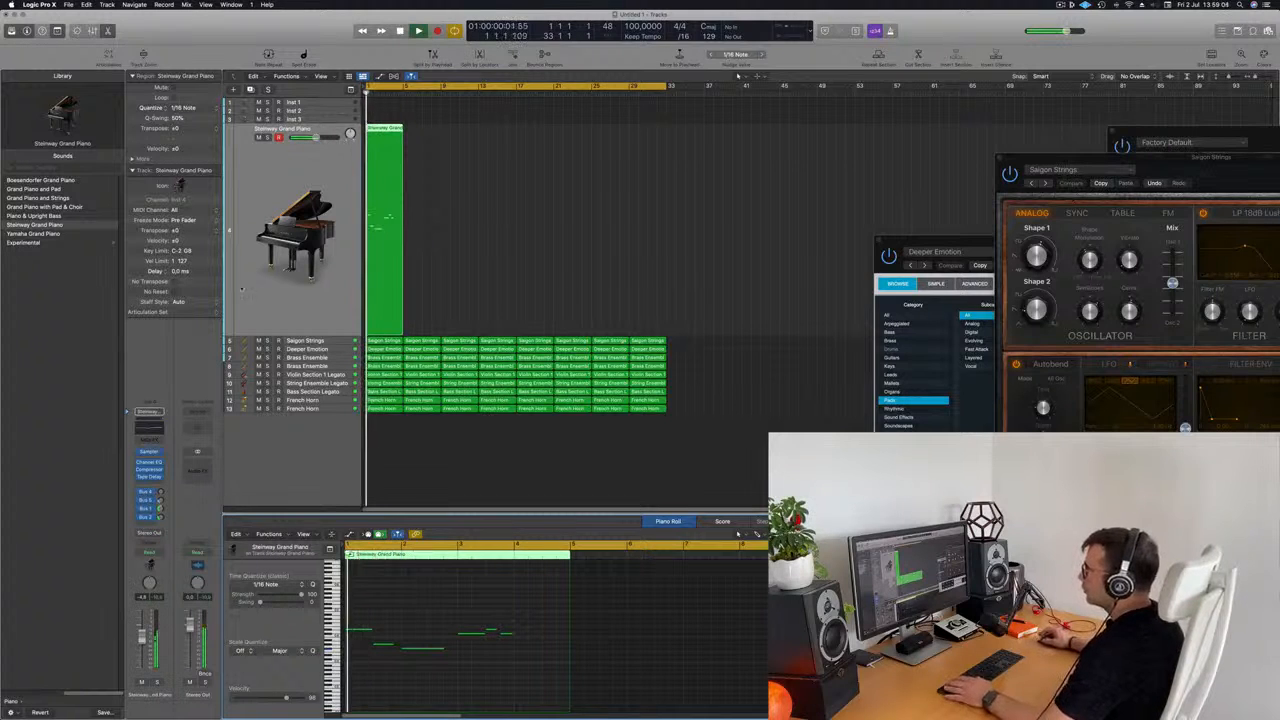
{"action": "key", "text": "space"}
{"action": "key", "text": "space"}
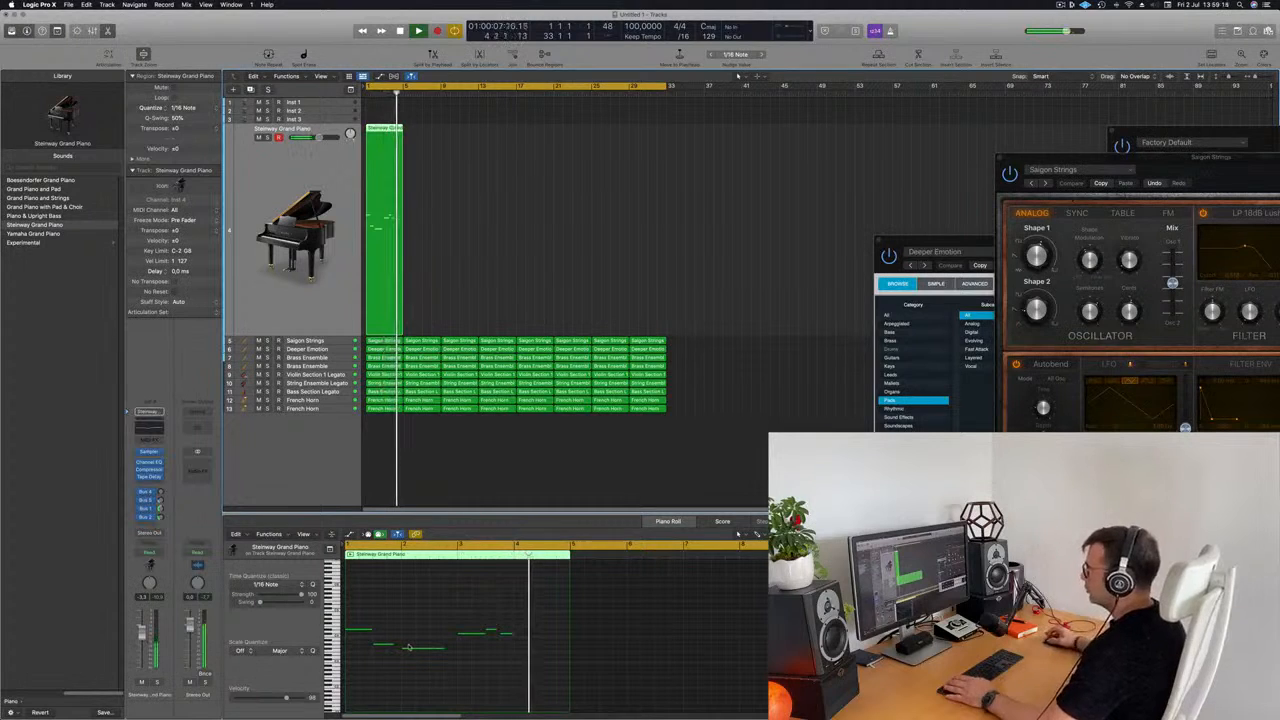
Add a half-bar piano note at bar 4, at the same pitch as the long note at bar 2
{"action": "left_click", "coordinate": [509, 634]}
{"action": "mouse_move", "coordinate": [519, 638]}
{"action": "left_mouse_down"}
{"action": "mouse_move", "coordinate": [525, 654]}
{"action": "mouse_move", "coordinate": [541, 649]}
{"action": "left_mouse_up"}
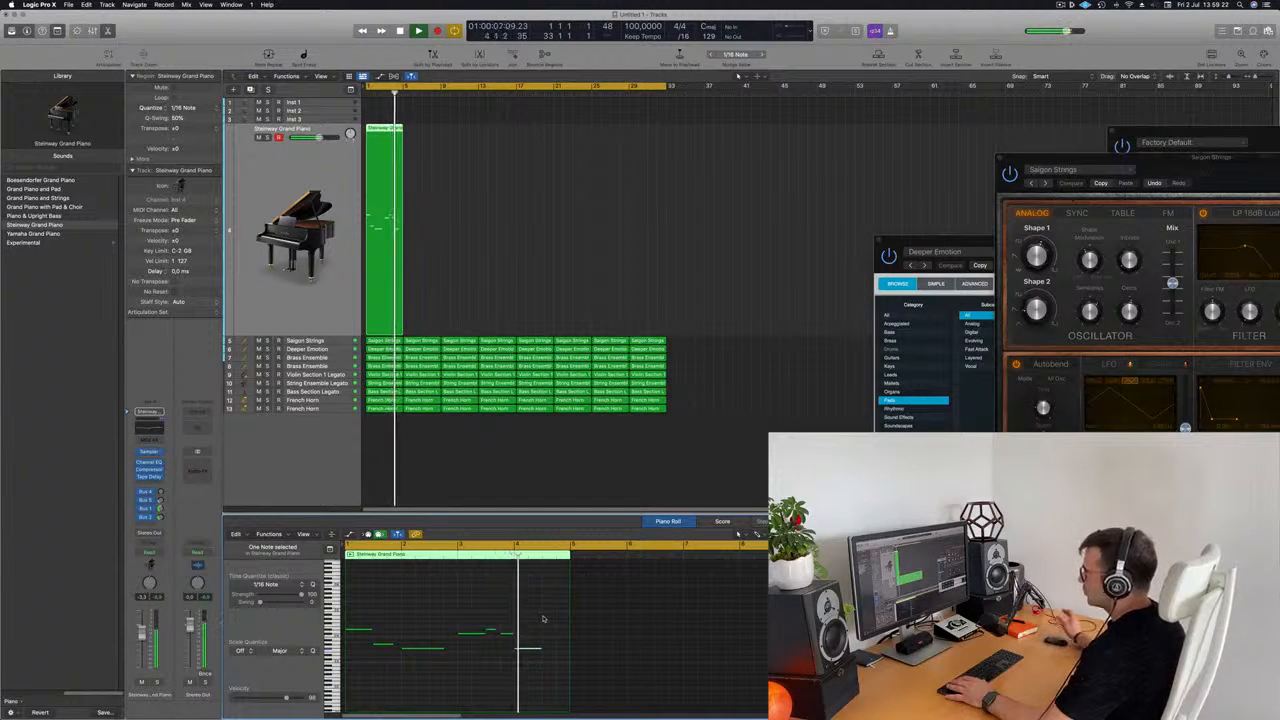
{"action": "key", "text": "space"}
{"action": "key", "text": "space"}
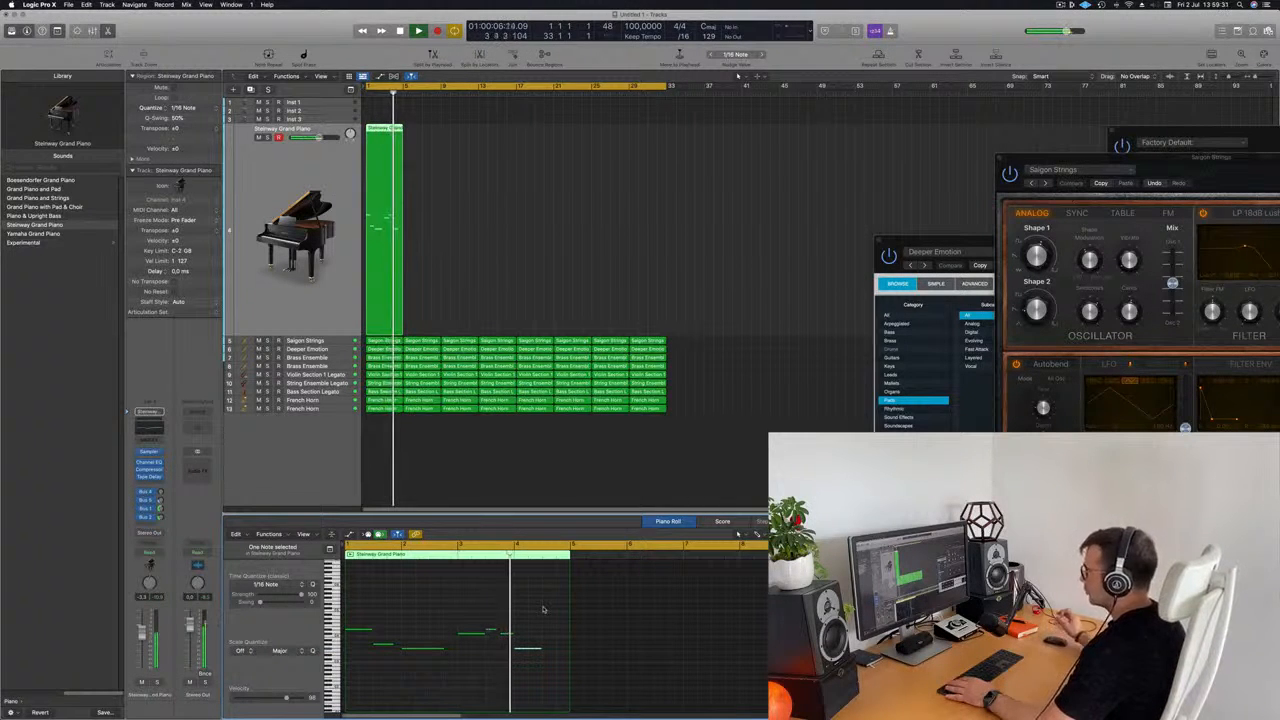
Raise the Steinway Grand Piano track's volume slightly while replaying the melody, and reselect its region
{"action": "key", "text": "Return"}
{"action": "left_click", "coordinate": [244, 251]}
{"action": "key", "text": "Return"}
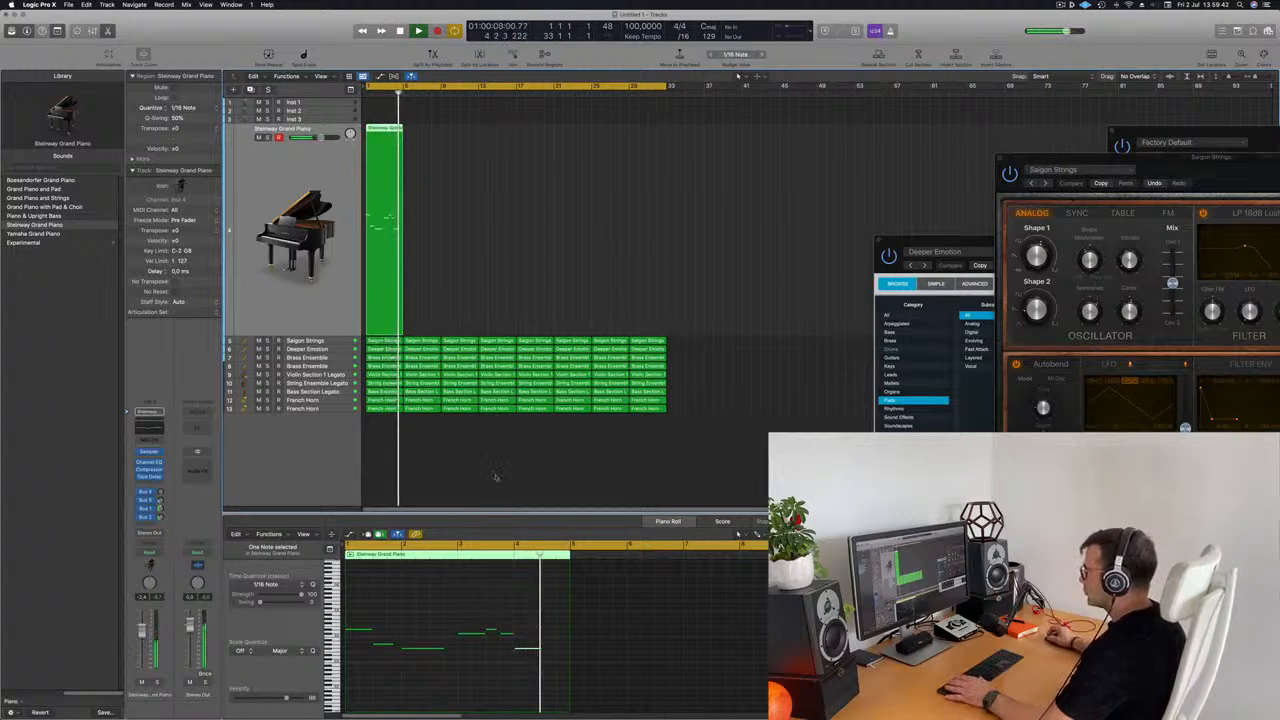
{"action": "key", "text": "Return"}
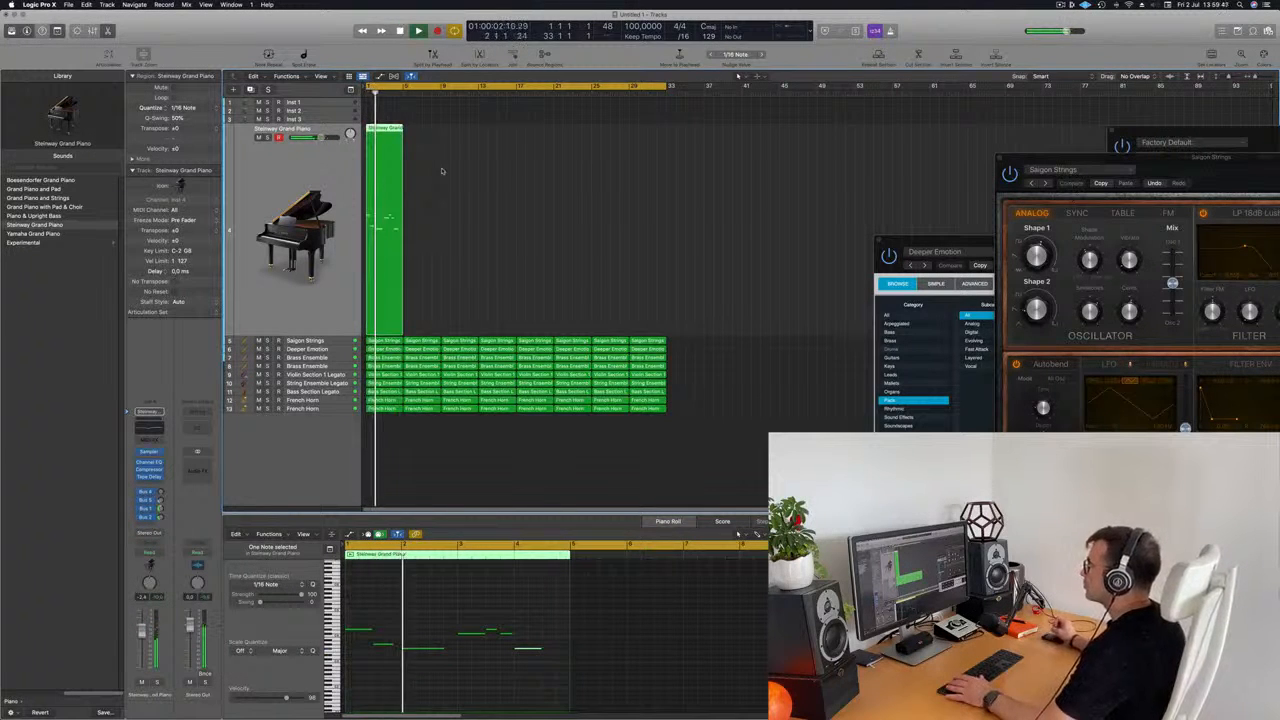
{"action": "left_click", "coordinate": [450, 185]}
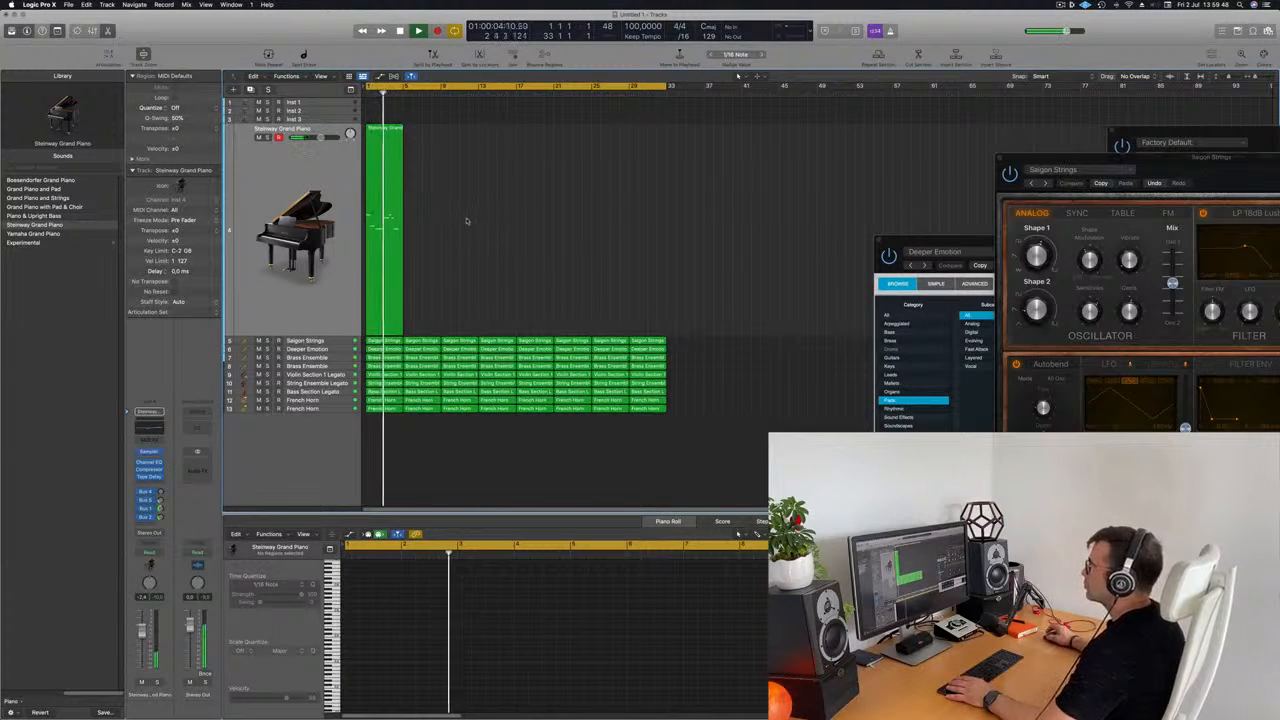
{"action": "left_click", "coordinate": [385, 195]}
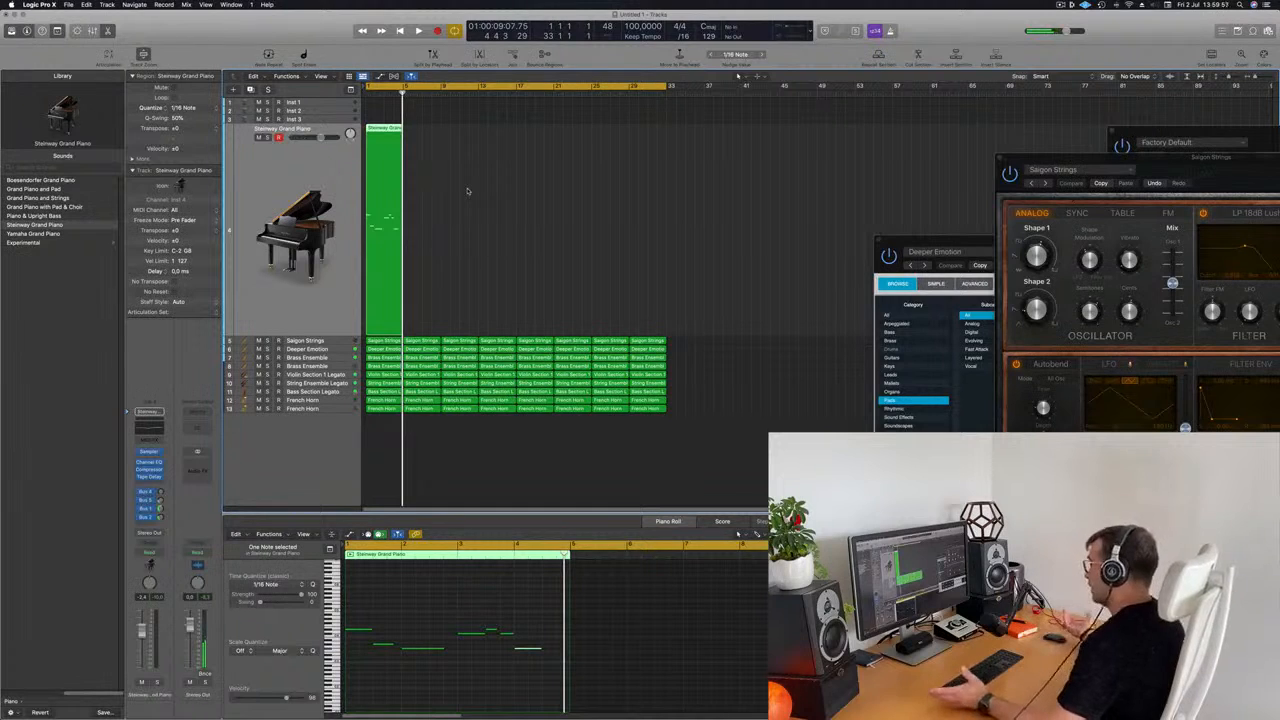
Repeat the four-bar Steinway Grand Piano region up to bar 33 while replaying from the start, and select all the piano regions
{"action": "key", "text": "Return"}
{"action": "key", "text": "space"}
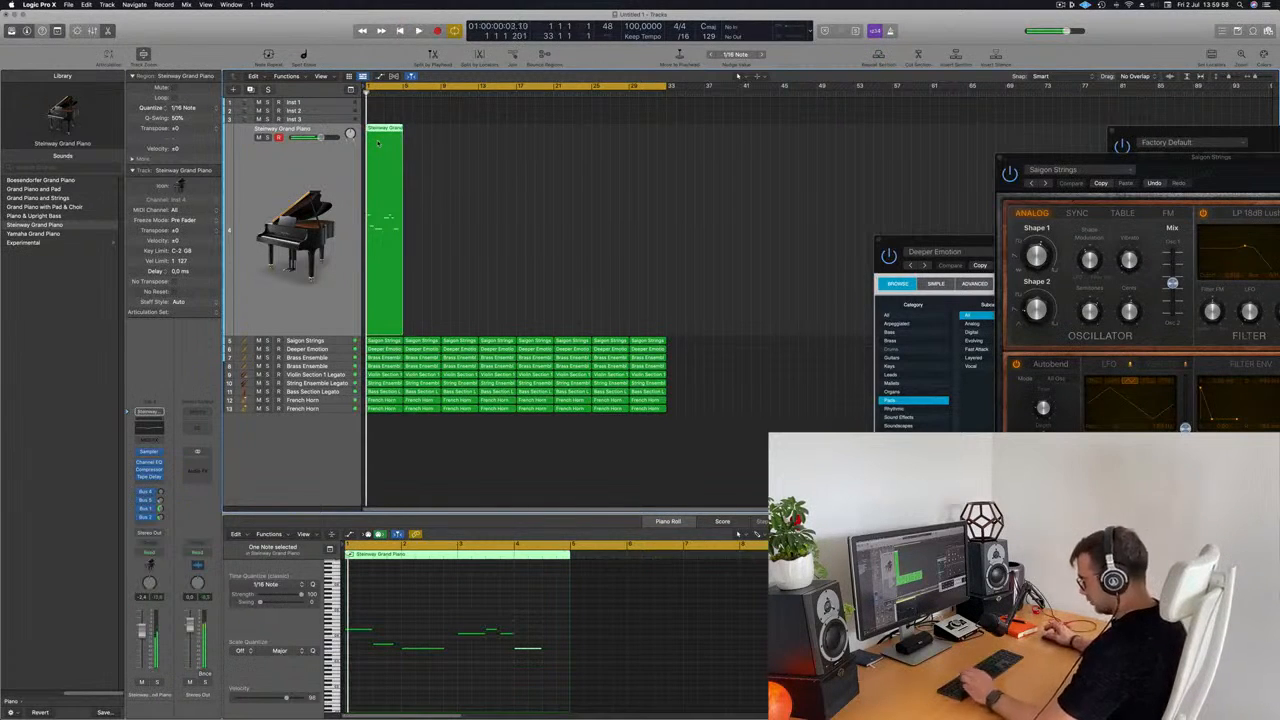
{"action": "key", "text": "super+r"}
{"action": "key", "text": "super+r"}
{"action": "key", "text": "super+r"}
{"action": "key", "text": "super+r"}
{"action": "key", "text": "super+r"}
{"action": "key", "text": "super+r"}
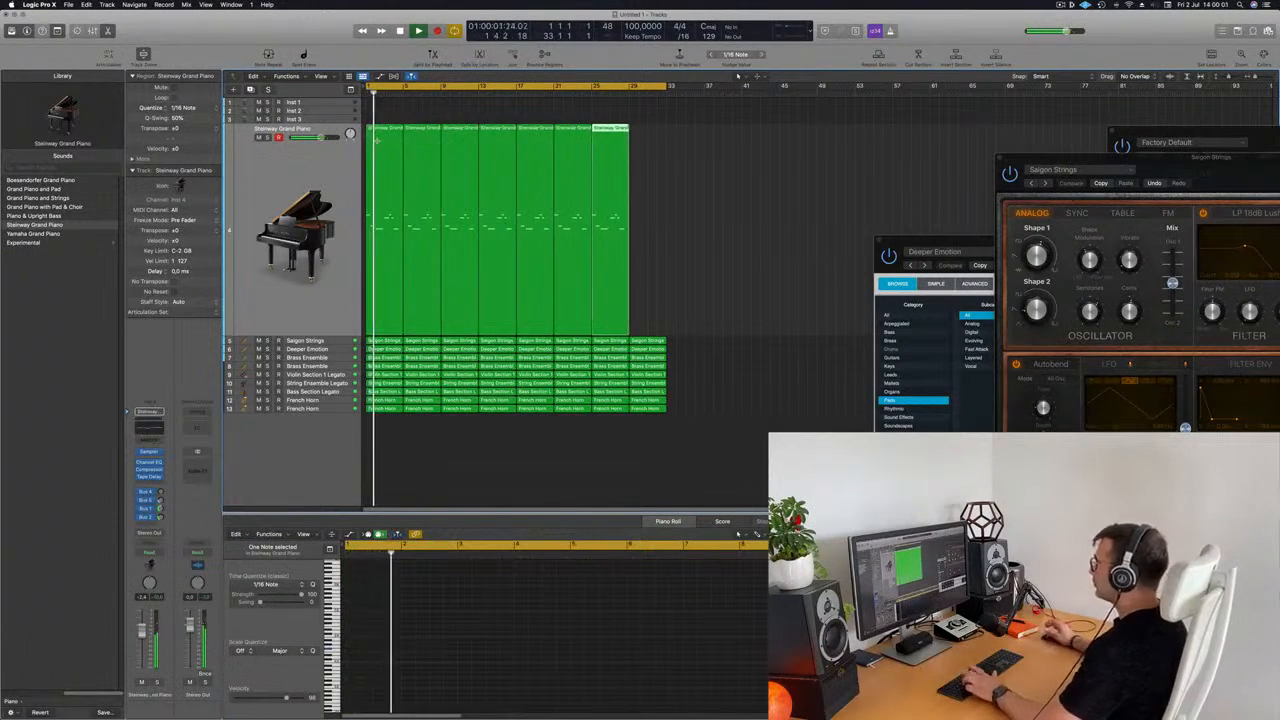
{"action": "key", "text": "super+r"}
{"action": "left_click", "coordinate": [317, 183]}
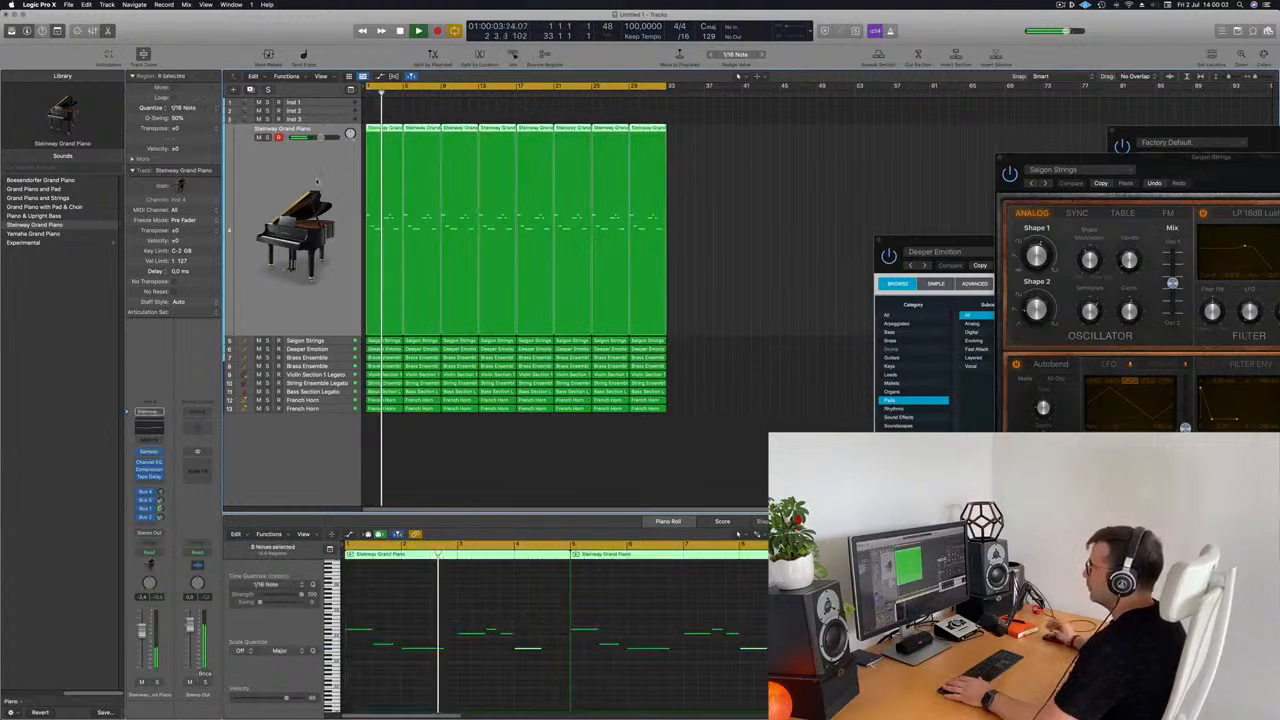
Go through the Saigon Strings, Deeper Emotion, Brass Ensemble and piano tracks during playback to review their parts
{"action": "left_click", "coordinate": [333, 341]}
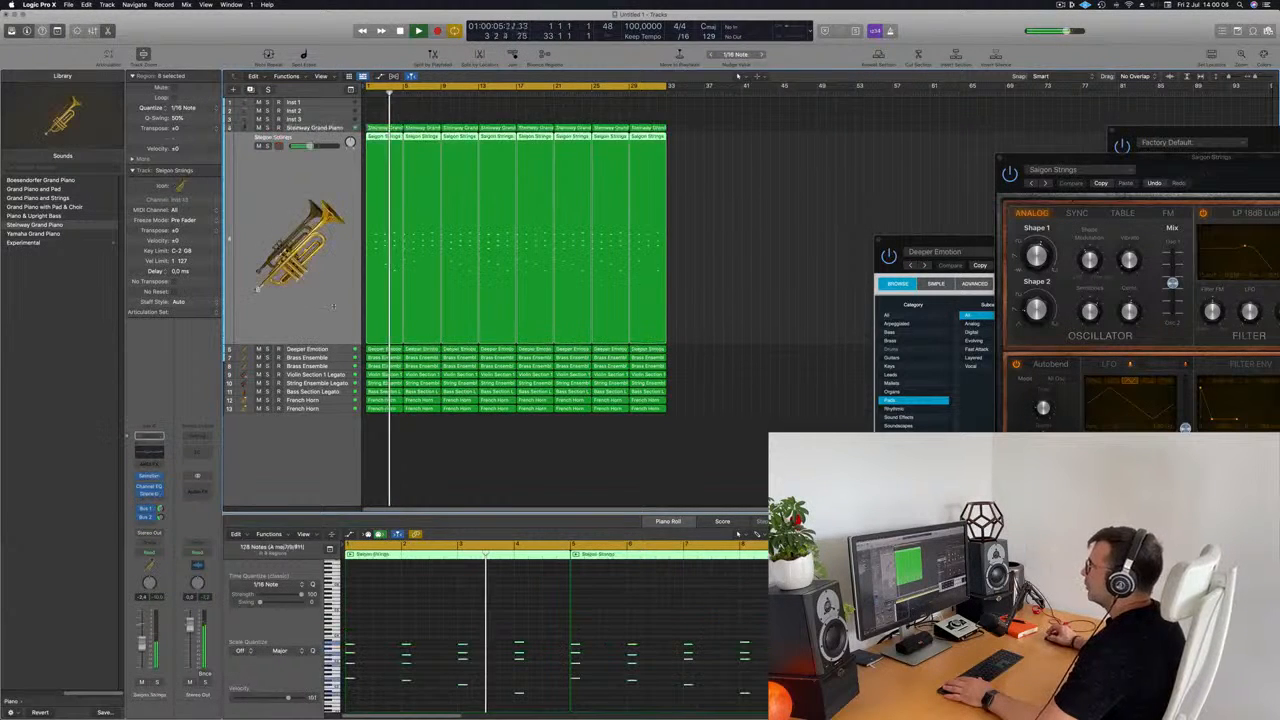
{"action": "left_click", "coordinate": [330, 349]}
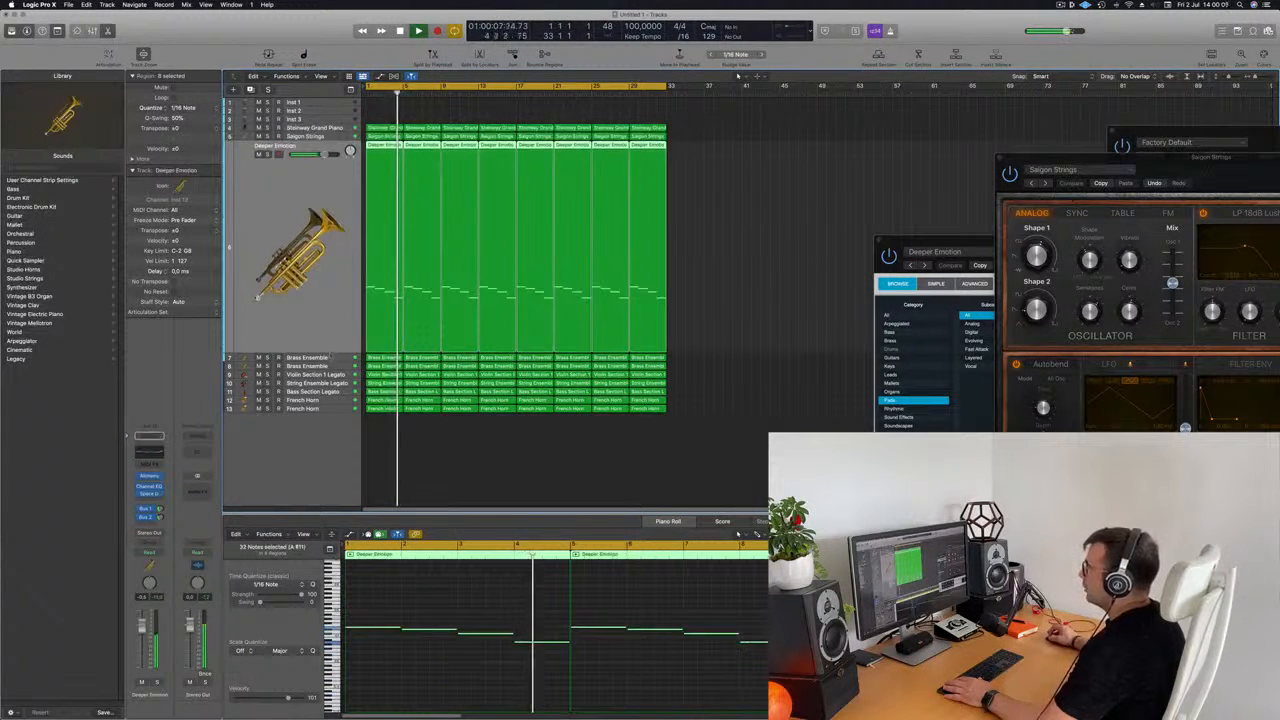
{"action": "left_click", "coordinate": [320, 357]}
{"action": "mouse_move", "coordinate": [342, 138]}
{"action": "left_mouse_down"}
{"action": "mouse_move", "coordinate": [343, 120]}
{"action": "mouse_move", "coordinate": [344, 148]}
{"action": "left_mouse_up"}
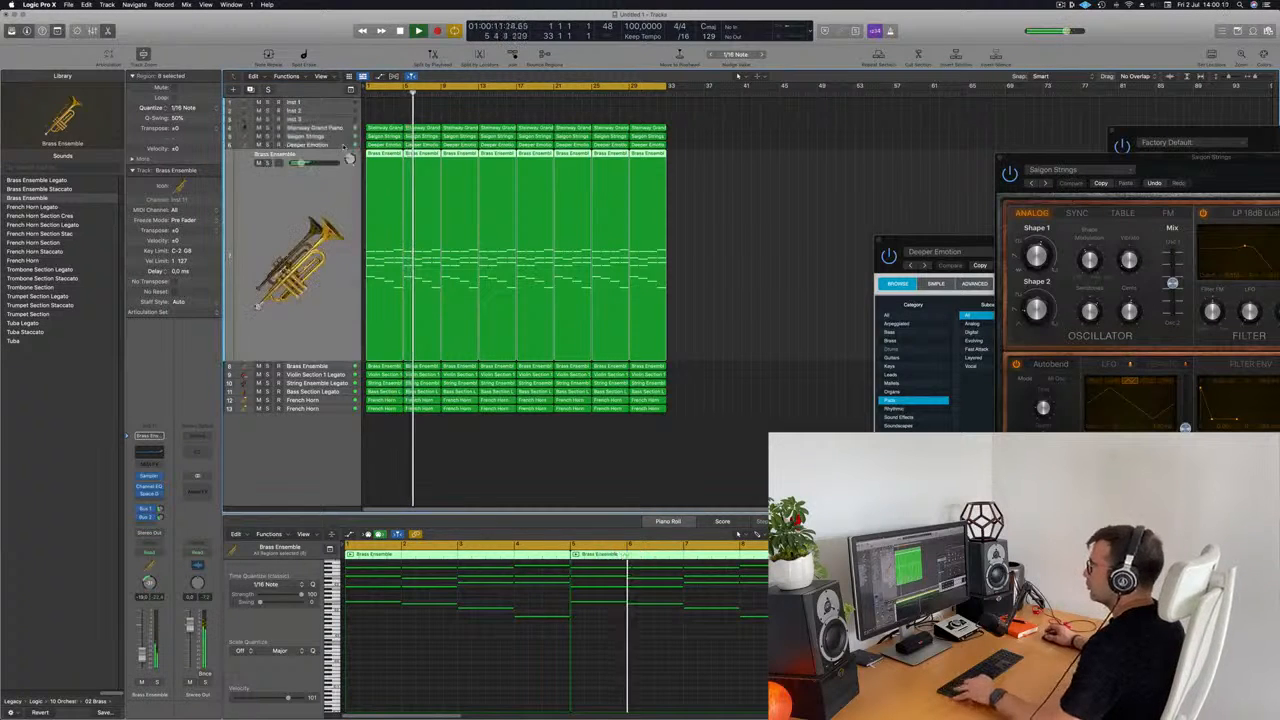
{"action": "left_click", "coordinate": [330, 128]}
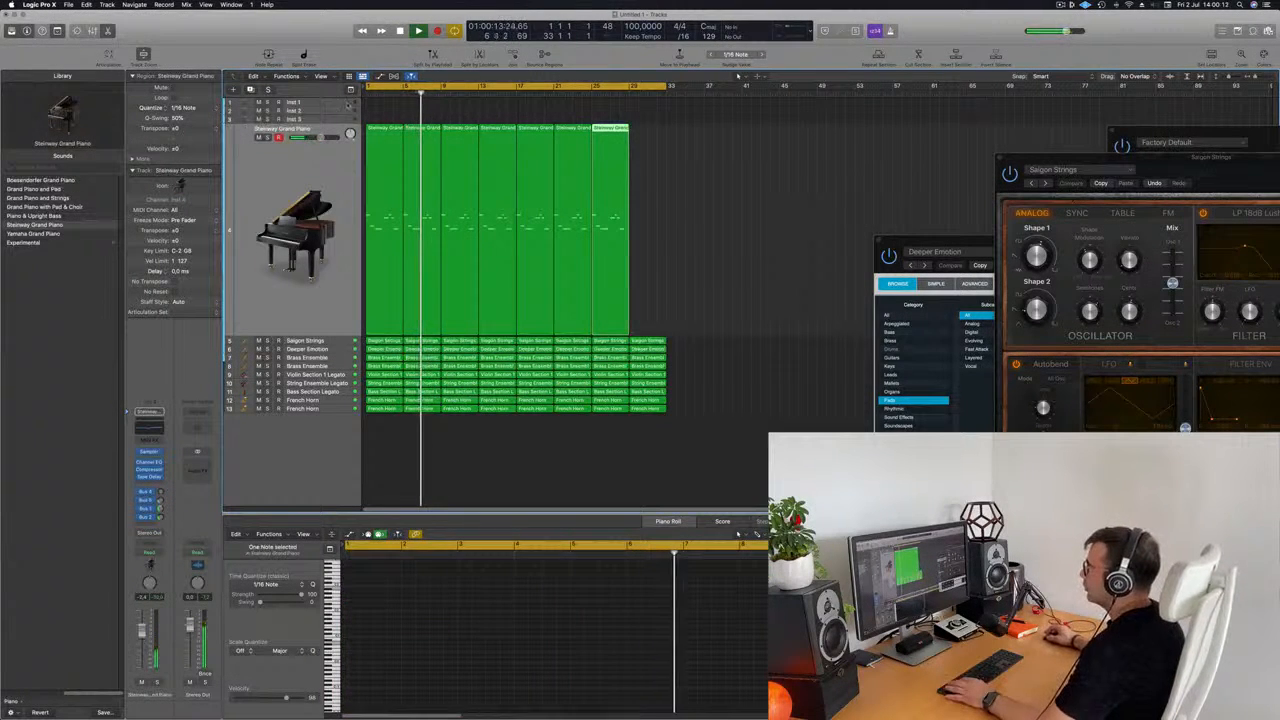
Copy the first Brass Ensemble region to the start of the empty Inst 3 track and stop playback
{"action": "left_click", "coordinate": [349, 119]}
{"action": "left_click", "coordinate": [382, 359]}
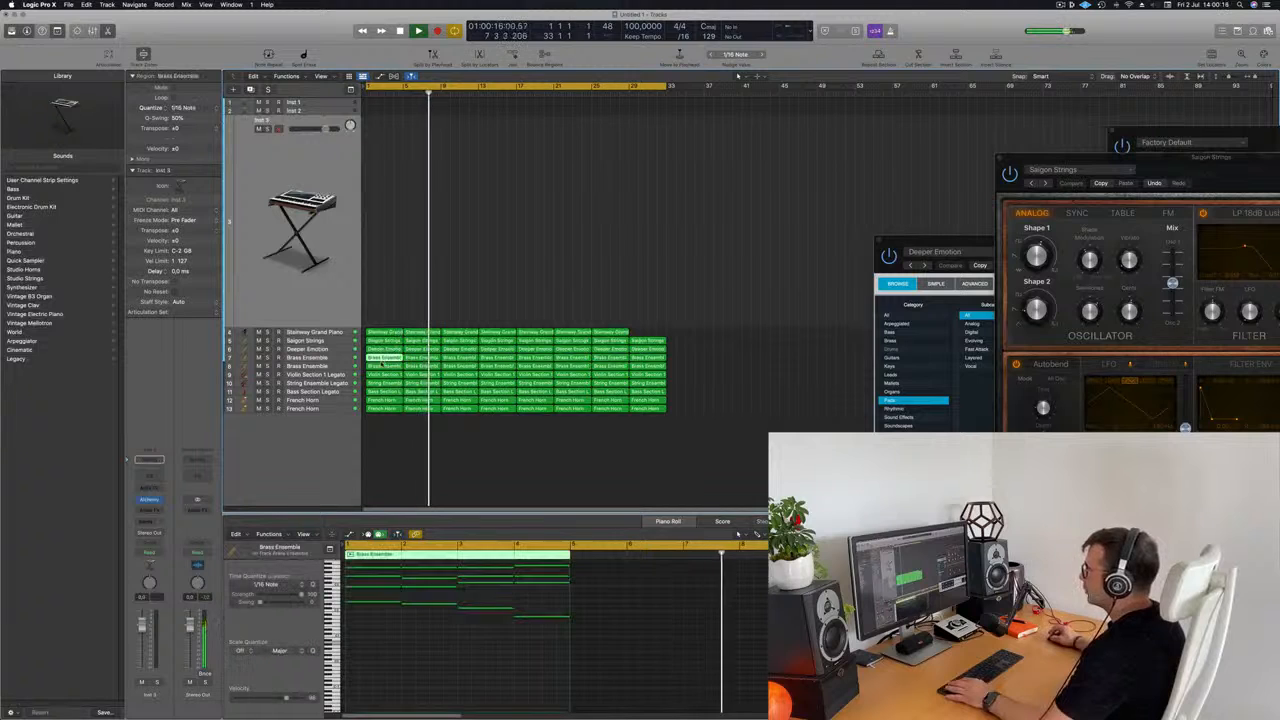
{"action": "left_click_drag", "start_coordinate": [382, 359], "coordinate": [383, 197]}
{"action": "key", "text": "space"}
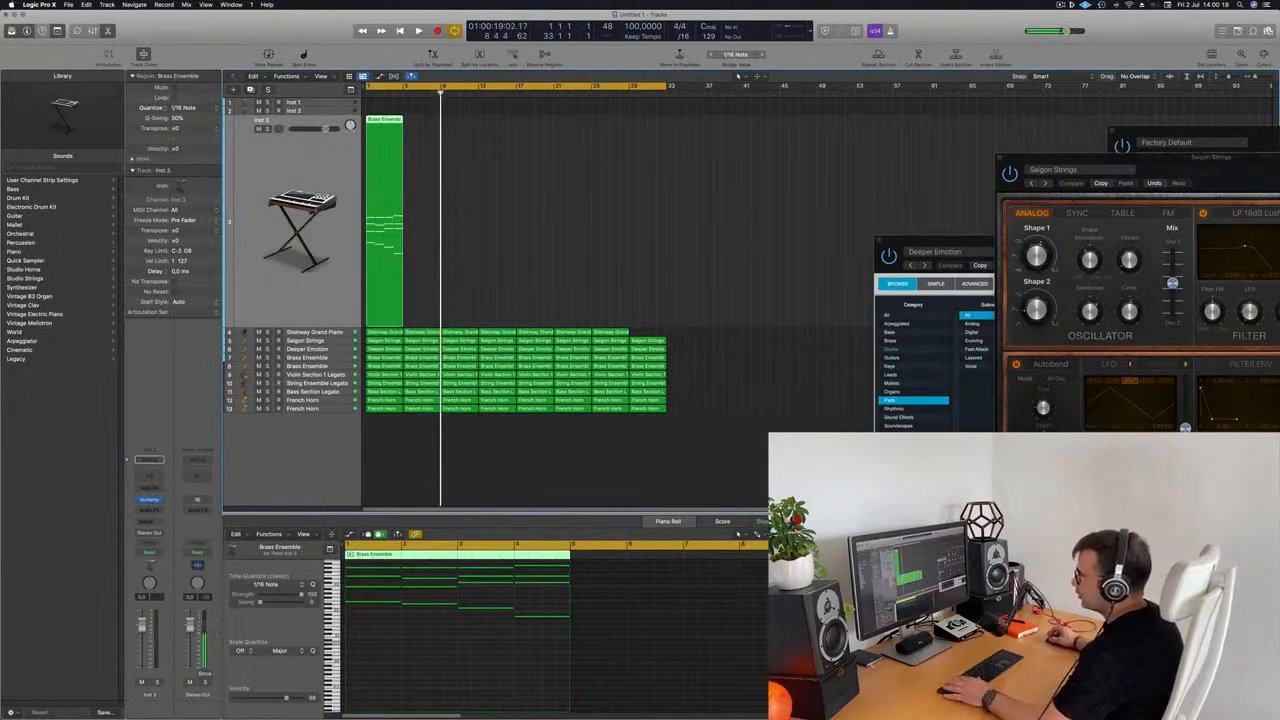
Open Alchemy on Inst 3, sort the Pads presets by rating, and load Perfect Pad 01
{"action": "left_click", "coordinate": [147, 500]}
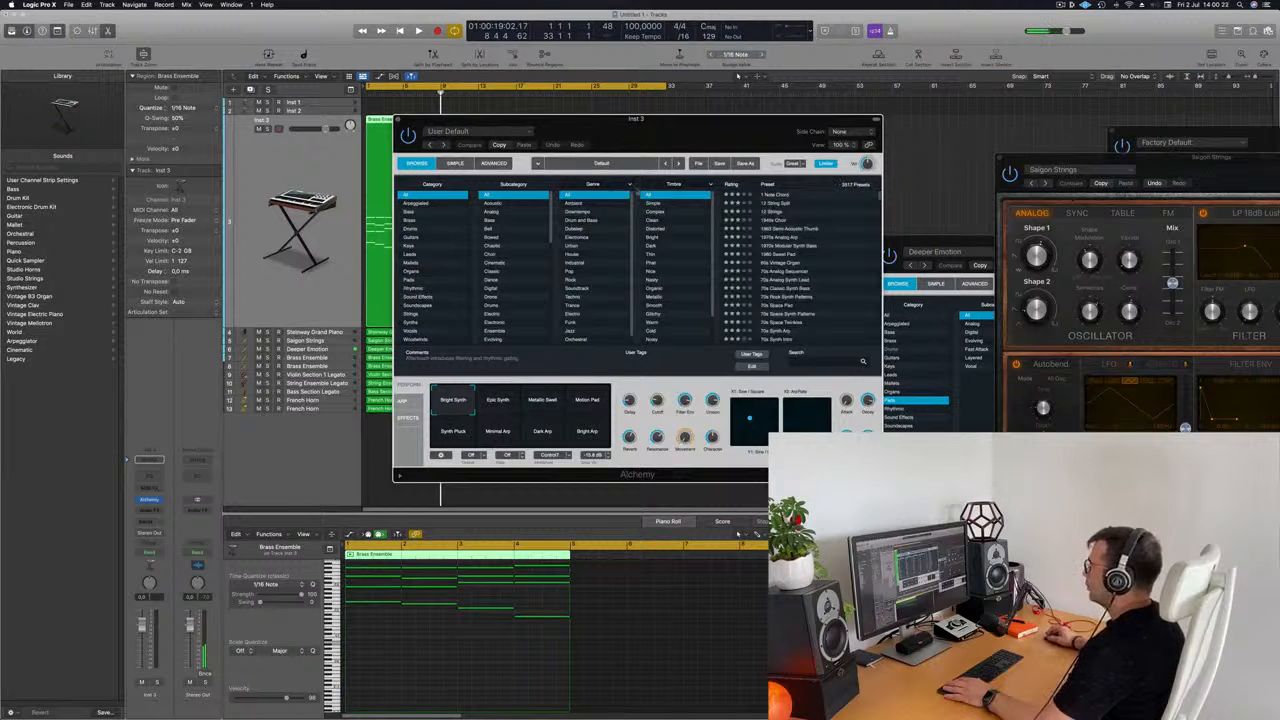
{"action": "left_click", "coordinate": [413, 278]}
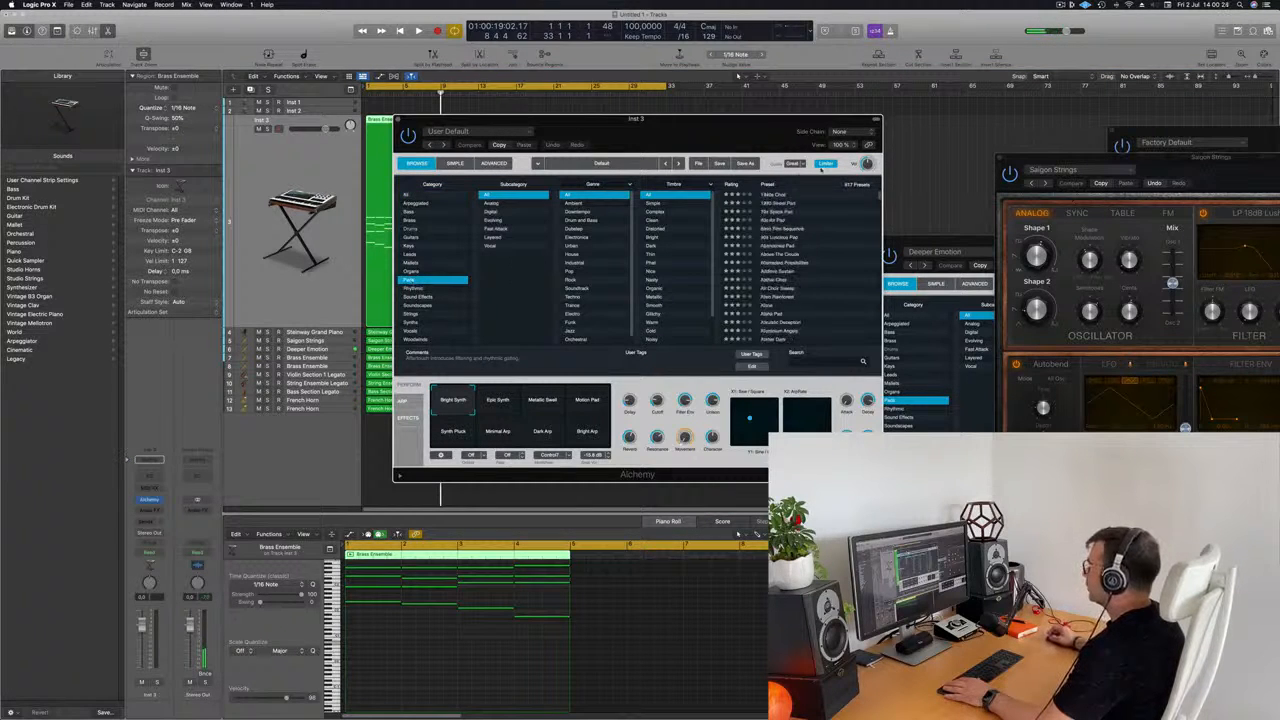
{"action": "left_click", "coordinate": [735, 185]}
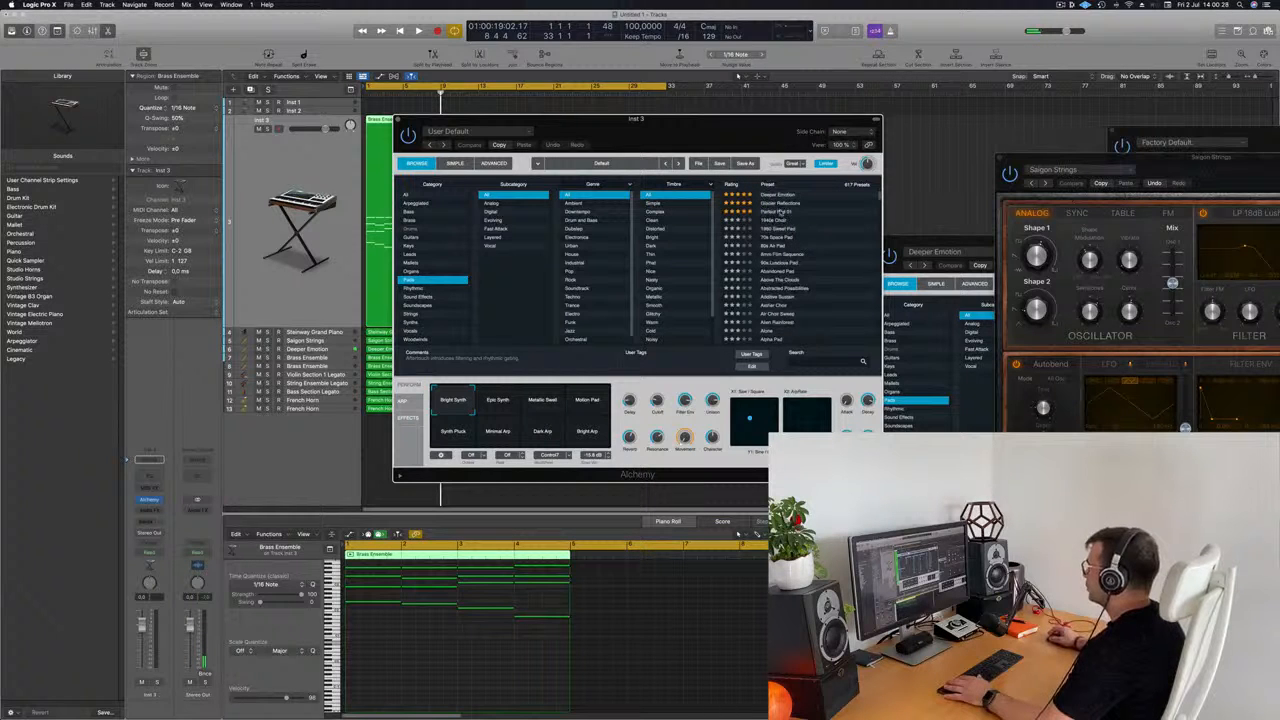
{"action": "left_click_drag", "start_coordinate": [731, 123], "coordinate": [991, 83]}
Lower the Perfect Pad 01 track's volume and switch its Alchemy snapshot to Bold, comparing the sound soloed and in the mix
{"action": "left_click", "coordinate": [330, 175]}
{"action": "key", "text": "Return"}
{"action": "key", "text": "space"}
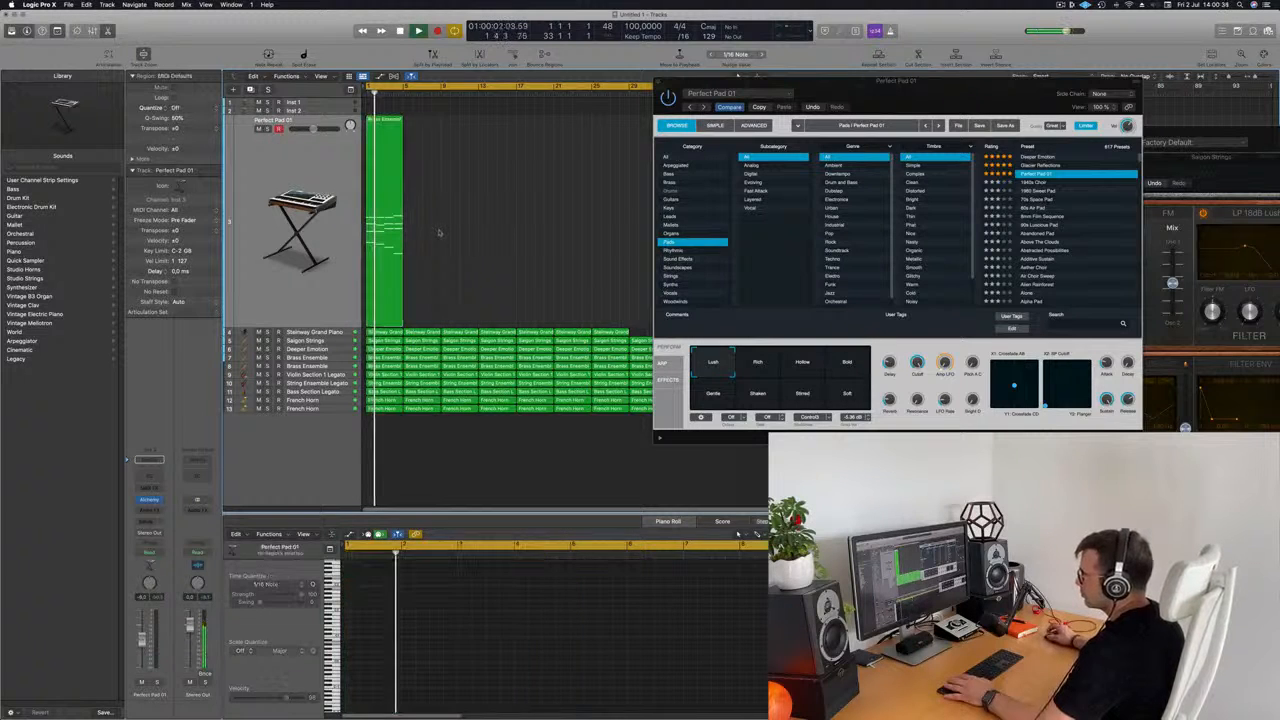
{"action": "key", "text": "Return"}
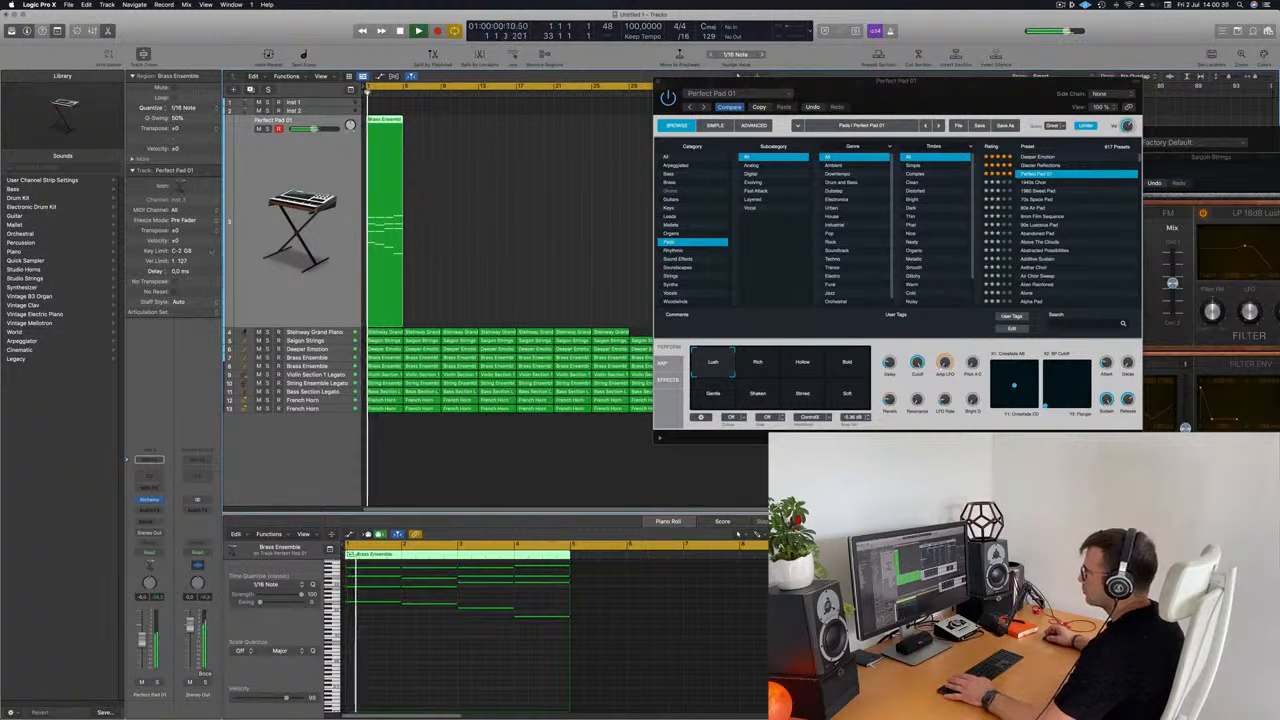
{"action": "key", "text": "s"}
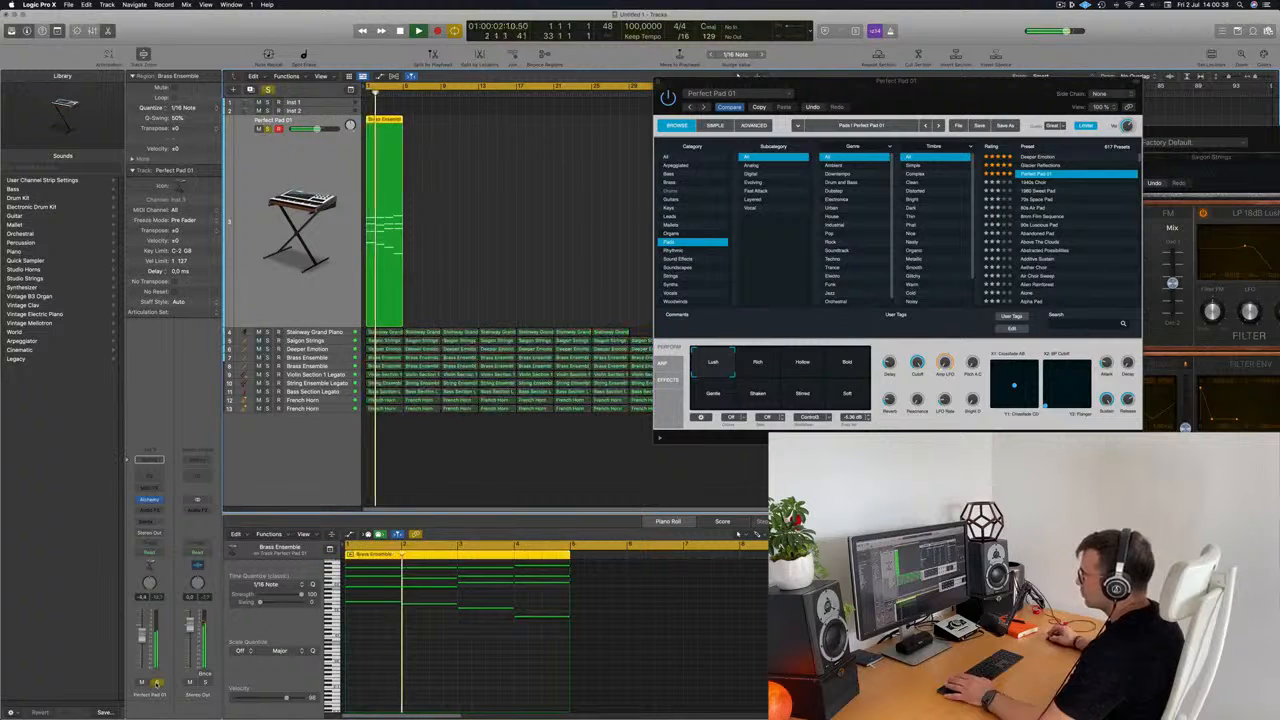
{"action": "left_click", "coordinate": [830, 357]}
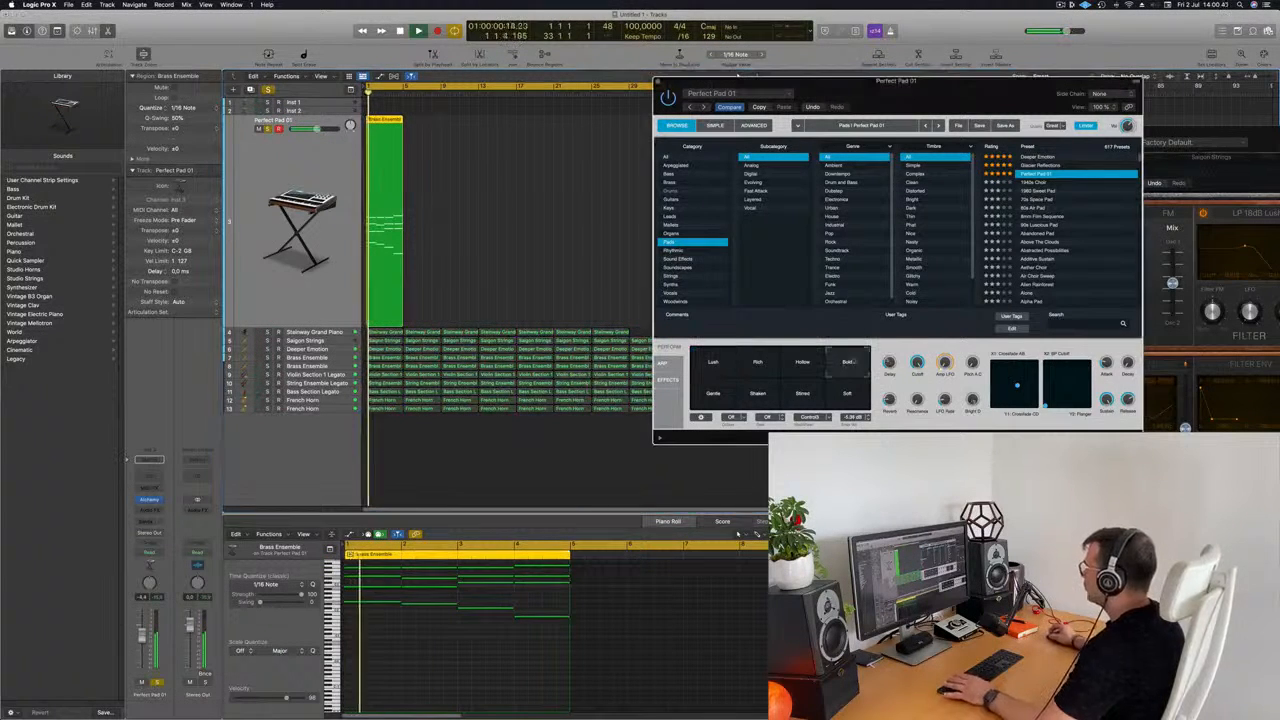
{"action": "key", "text": "Return"}
{"action": "key", "text": "space"}
{"action": "left_click", "coordinate": [268, 129]}
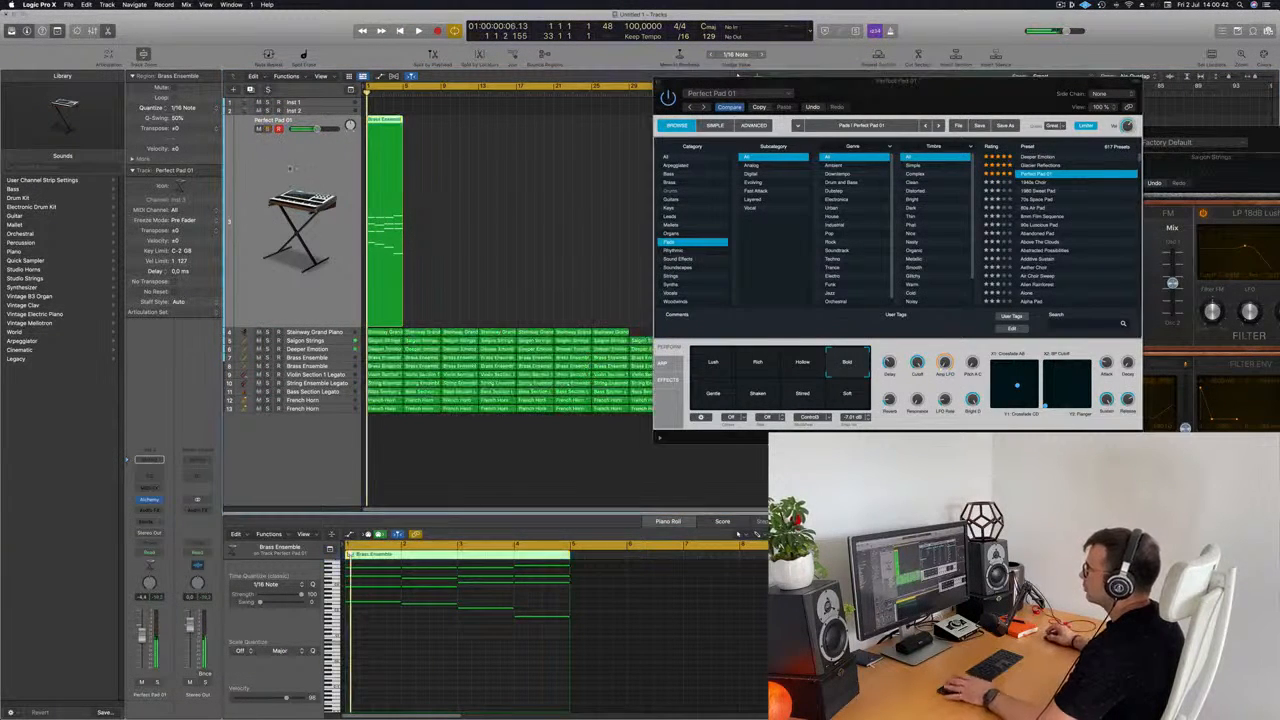
{"action": "key", "text": "space"}
{"action": "left_click_drag", "start_coordinate": [814, 82], "coordinate": [937, 81]}
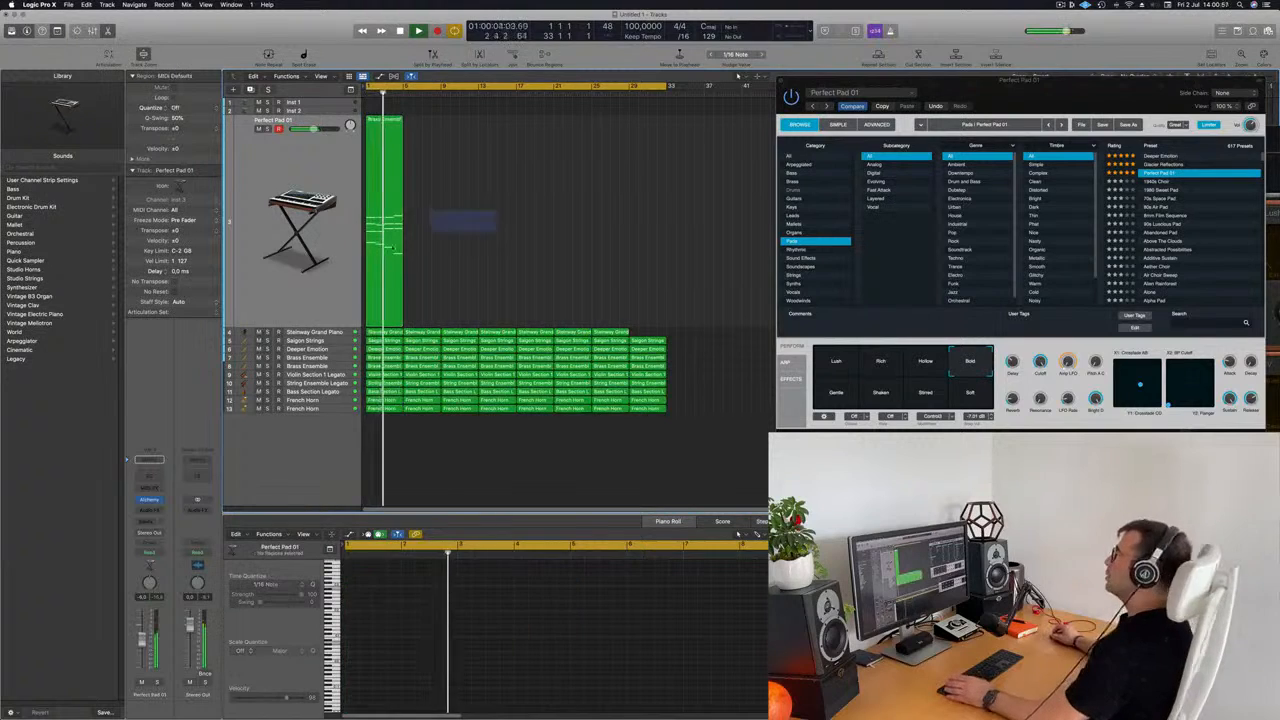
Repeat the four-bar region on the Perfect Pad 01 track until the copies reach bar 33
{"action": "key", "text": "super+r"}
{"action": "key", "text": "super+r"}
{"action": "key", "text": "super+r"}
{"action": "key", "text": "super+r"}
{"action": "key", "text": "super+r"}
{"action": "key", "text": "super+r"}
{"action": "key", "text": "super+r"}
{"action": "key", "text": "super+r"}
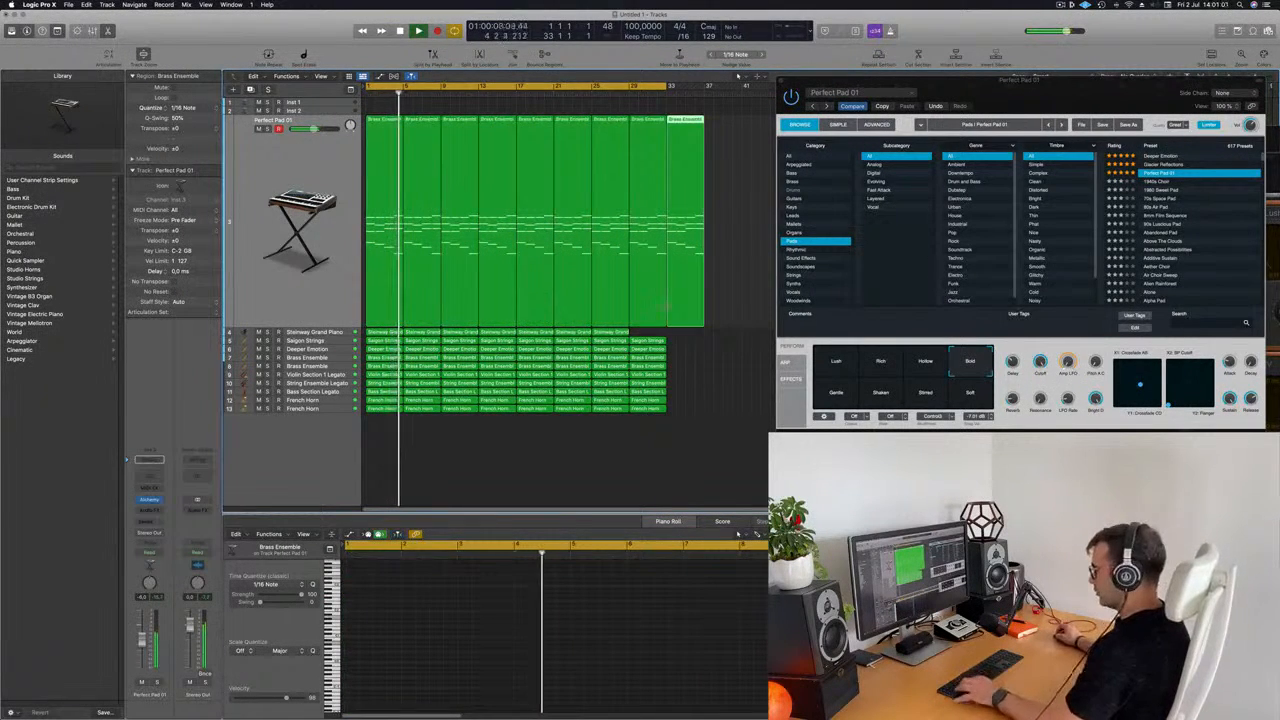
{"action": "key", "text": "super+z"}
Repeat the last Steinway Grand Piano region once so the piano part extends to bar 33
{"action": "left_click", "coordinate": [620, 333]}
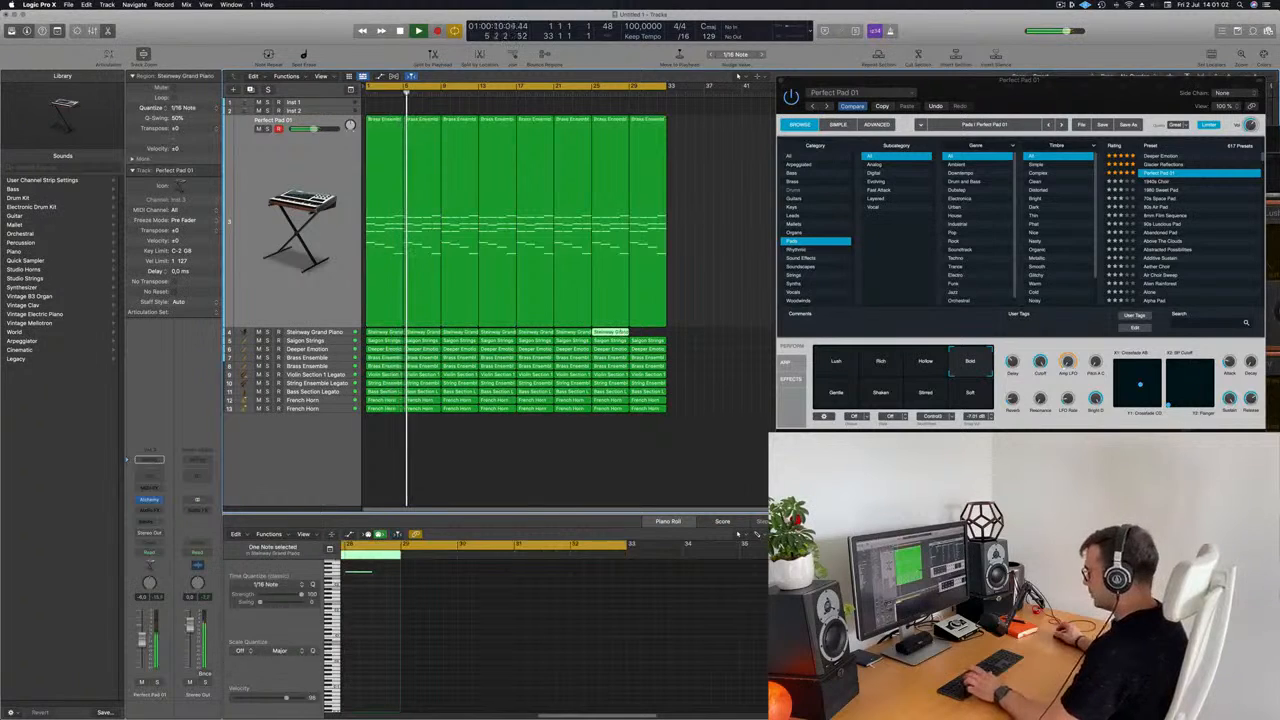
{"action": "key", "text": "super+r"}
{"action": "left_click", "coordinate": [719, 258]}
Select the Perfect Pad 01 track and replay from the start, comparing the pad soloed and with the full orchestra
{"action": "left_click", "coordinate": [300, 165]}
{"action": "key", "text": "space"}
{"action": "key", "text": "space"}
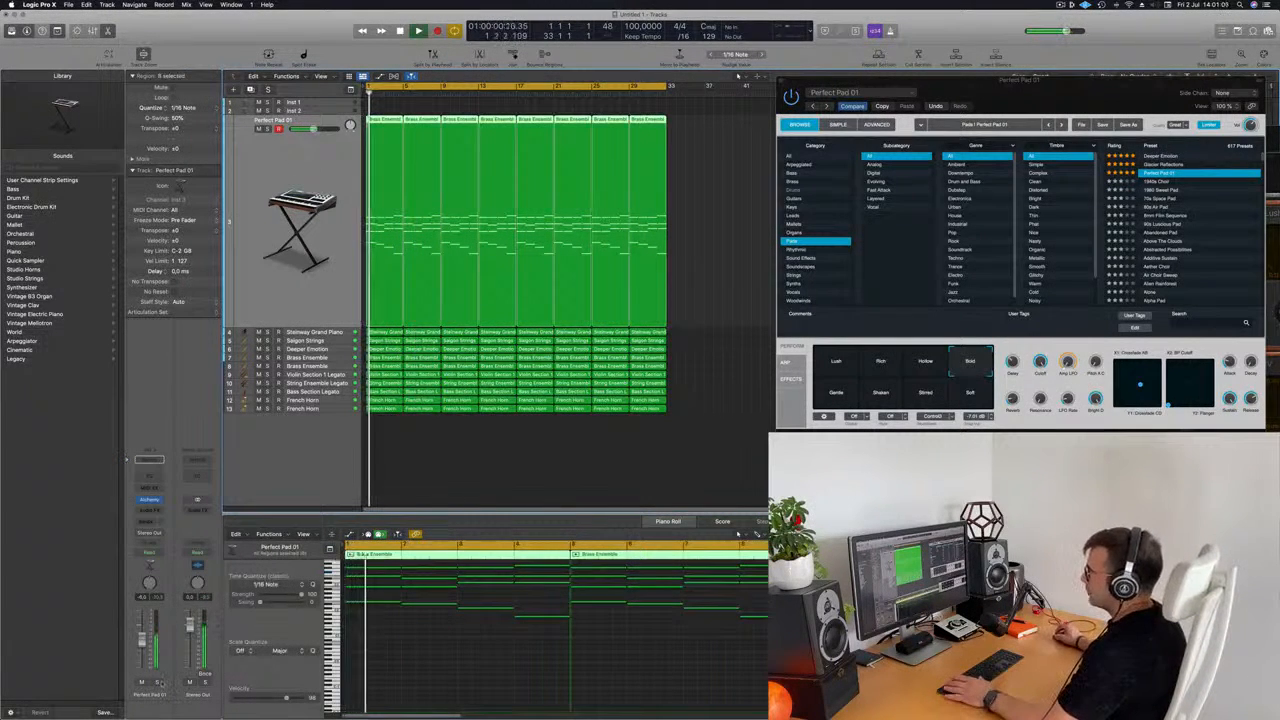
{"action": "key", "text": "ctrl+s"}
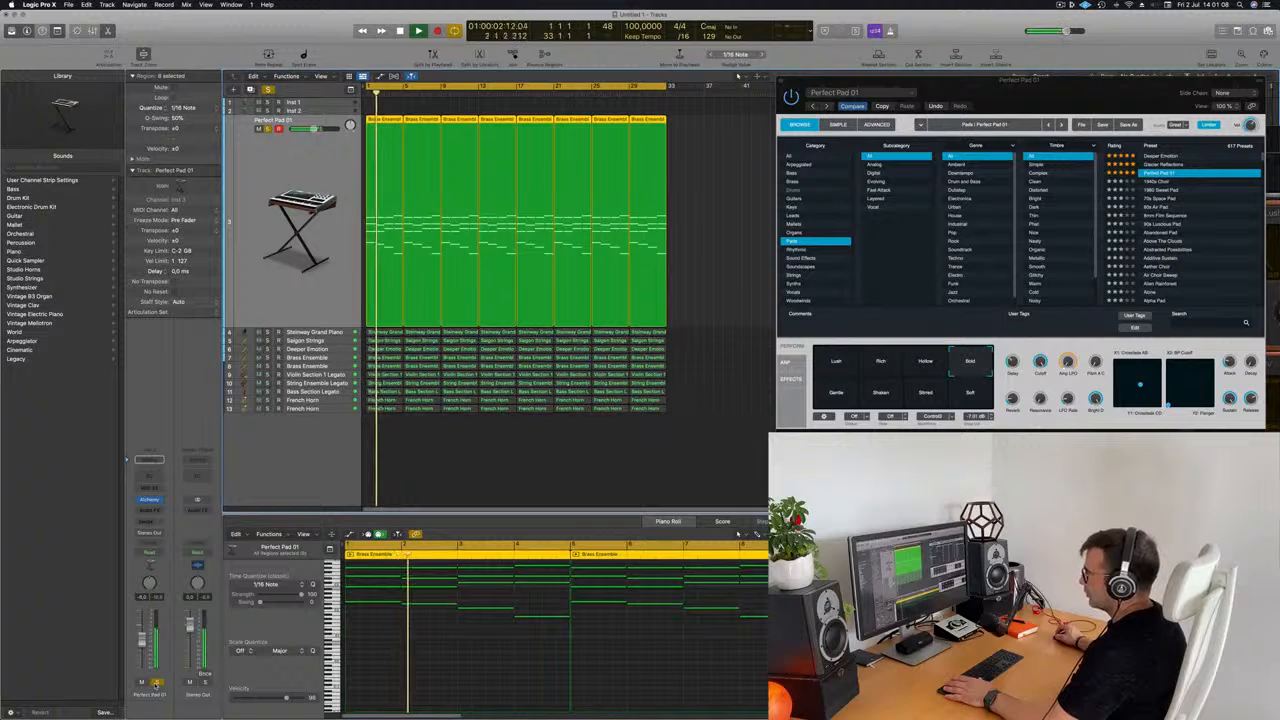
{"action": "key", "text": "ctrl+s"}
{"action": "key", "text": "Return"}
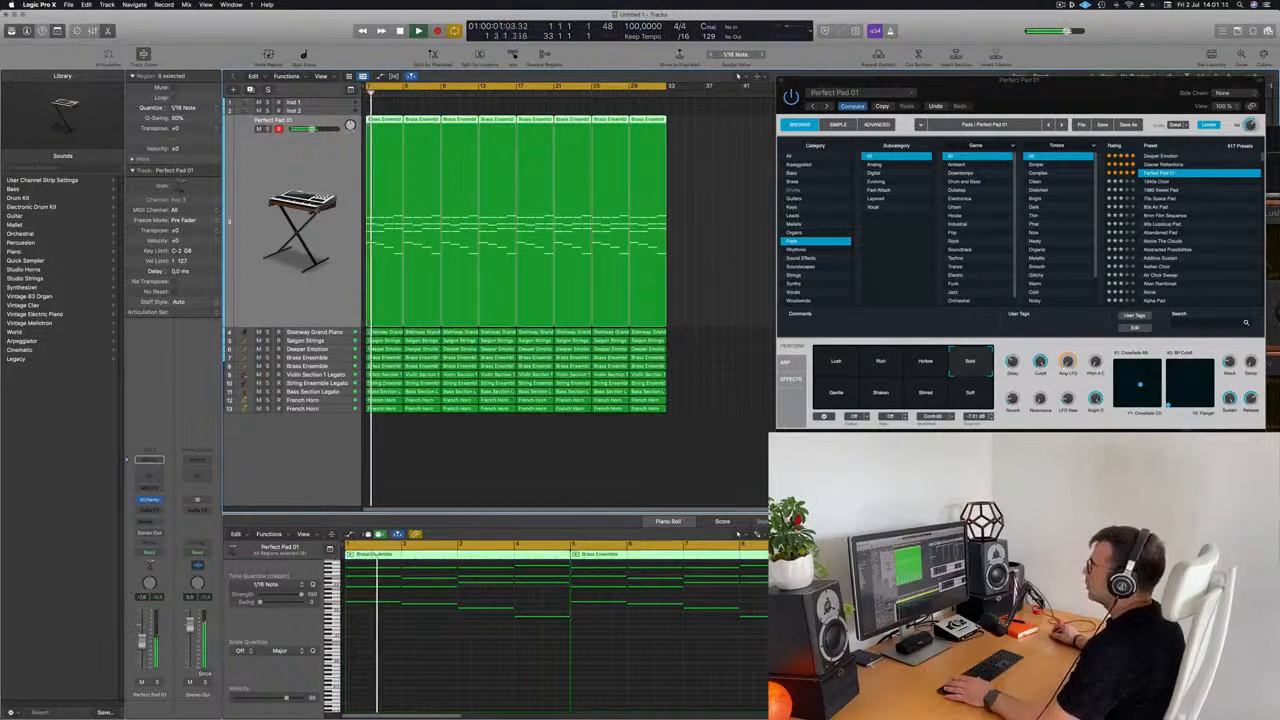
{"action": "key", "text": "Return"}
Copy the first Perfect Pad 01 region to the start of the Inst 2 track and stop playback
{"action": "left_click", "coordinate": [400, 450]}
{"action": "left_click_drag", "start_coordinate": [385, 180], "coordinate": [386, 111]}
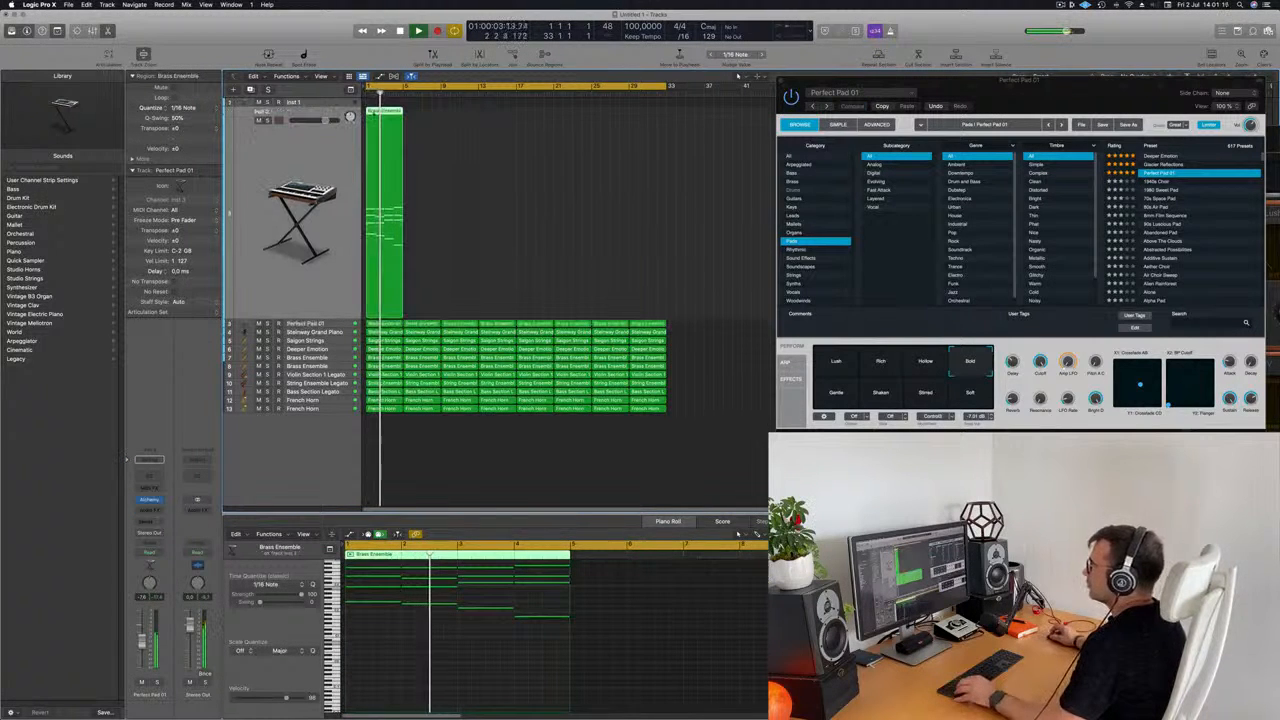
{"action": "key", "text": "space"}
Delete the four lowest notes of the Inst 2 region, one per bar, and replay it
{"action": "scroll", "coordinate": [390, 635], "scroll_direction": "up", "scroll_amount": 3}
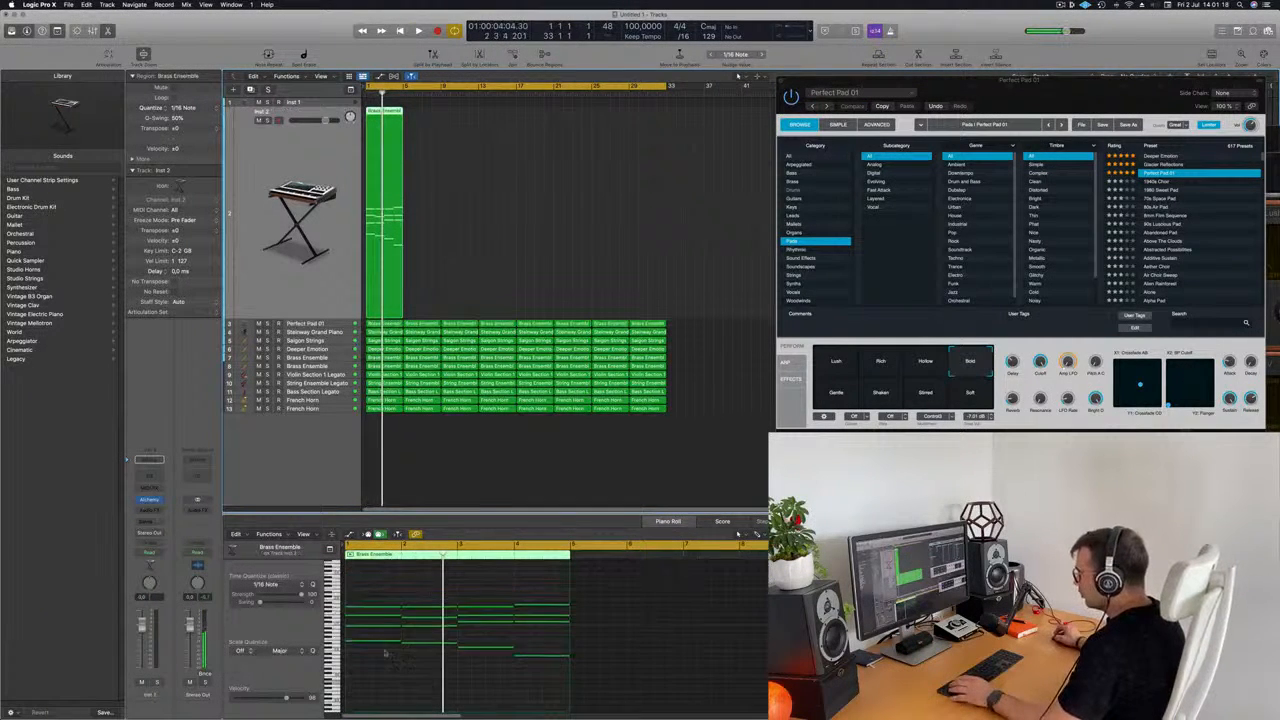
{"action": "left_click_drag", "start_coordinate": [386, 634], "coordinate": [583, 688]}
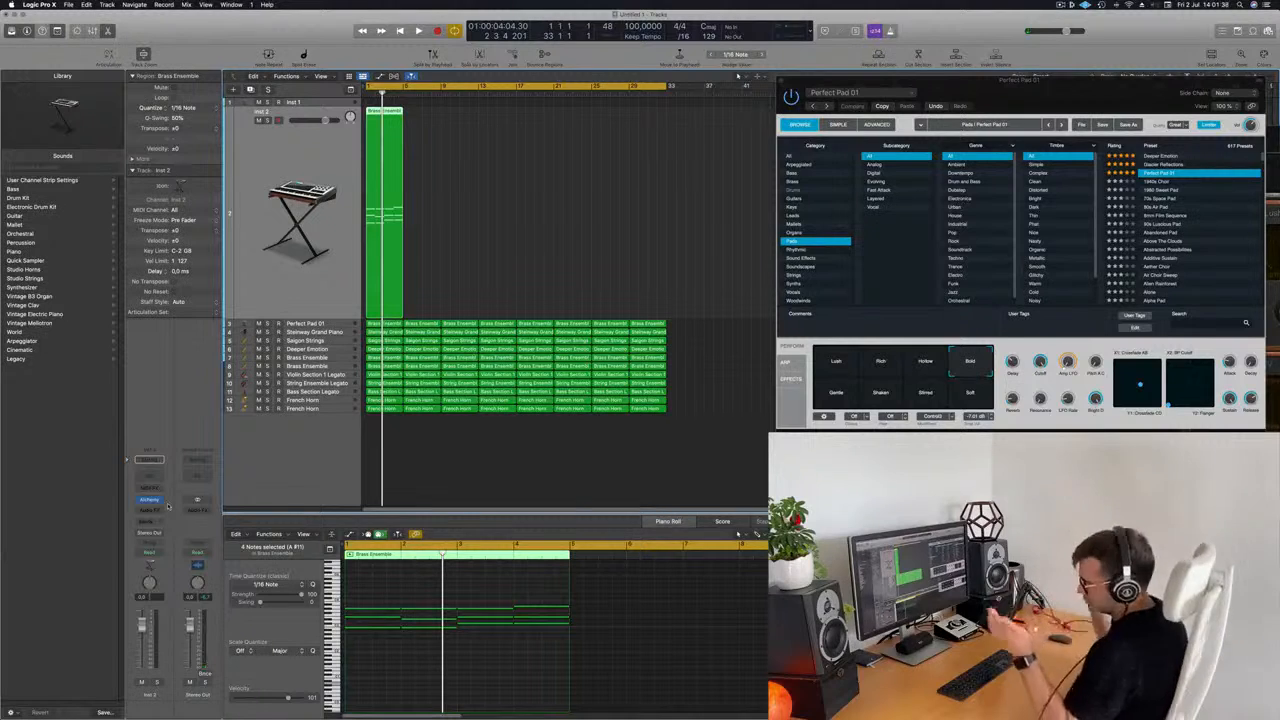
{"action": "key", "text": "space"}
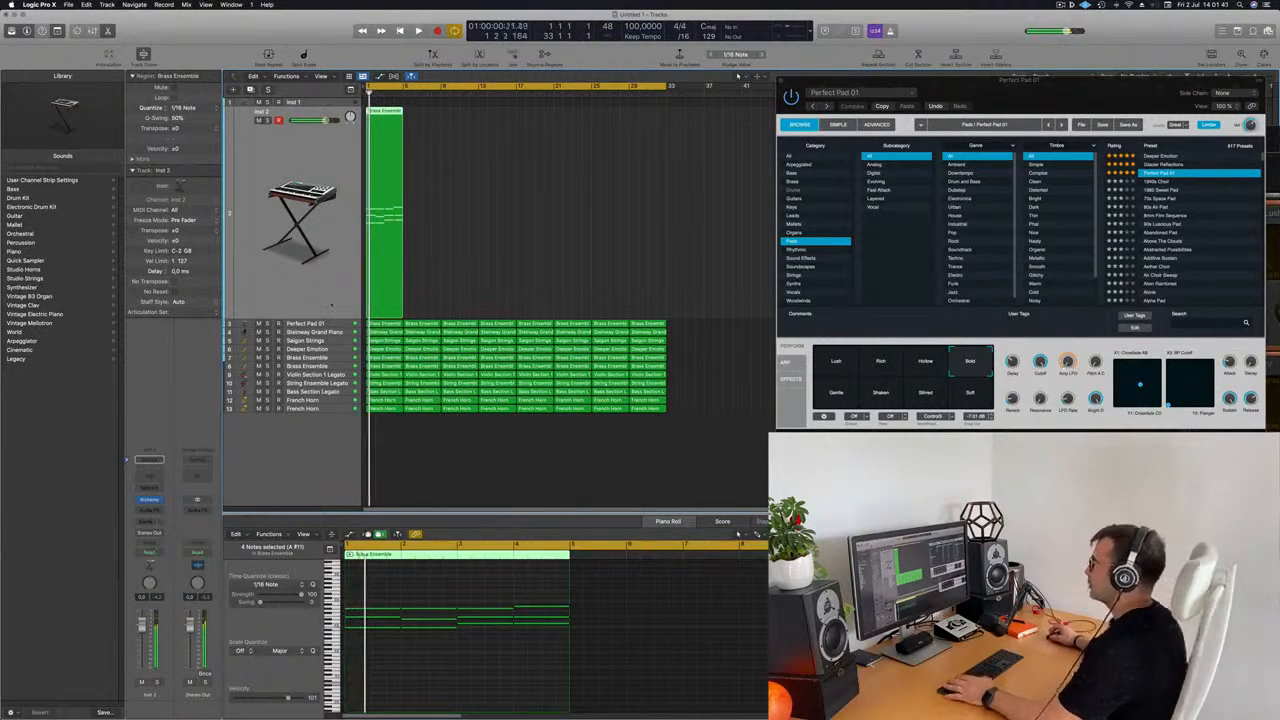
Replace Alchemy with Retro Synth on Inst 2 and insert the Arpeggiator as its MIDI effect
{"action": "left_click", "coordinate": [160, 499]}
{"action": "mouse_move", "coordinate": [200, 463]}
{"action": "left_click", "coordinate": [285, 461]}
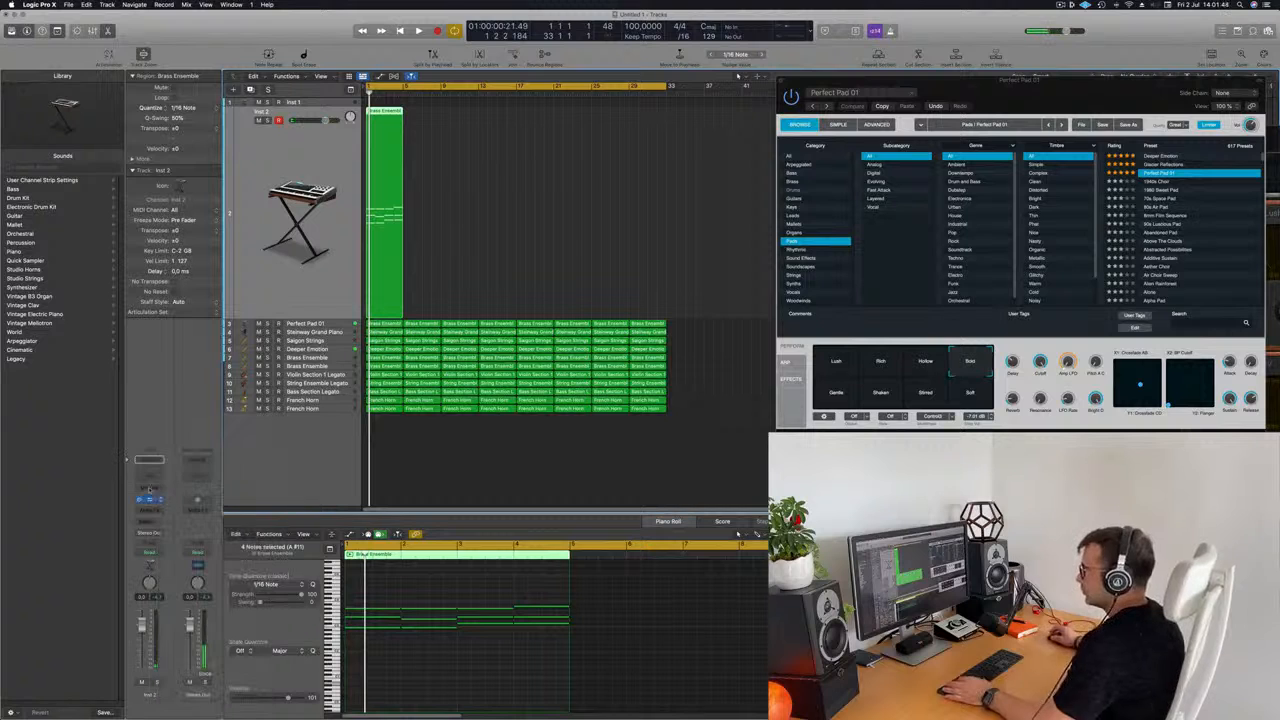
{"action": "left_click", "coordinate": [158, 488]}
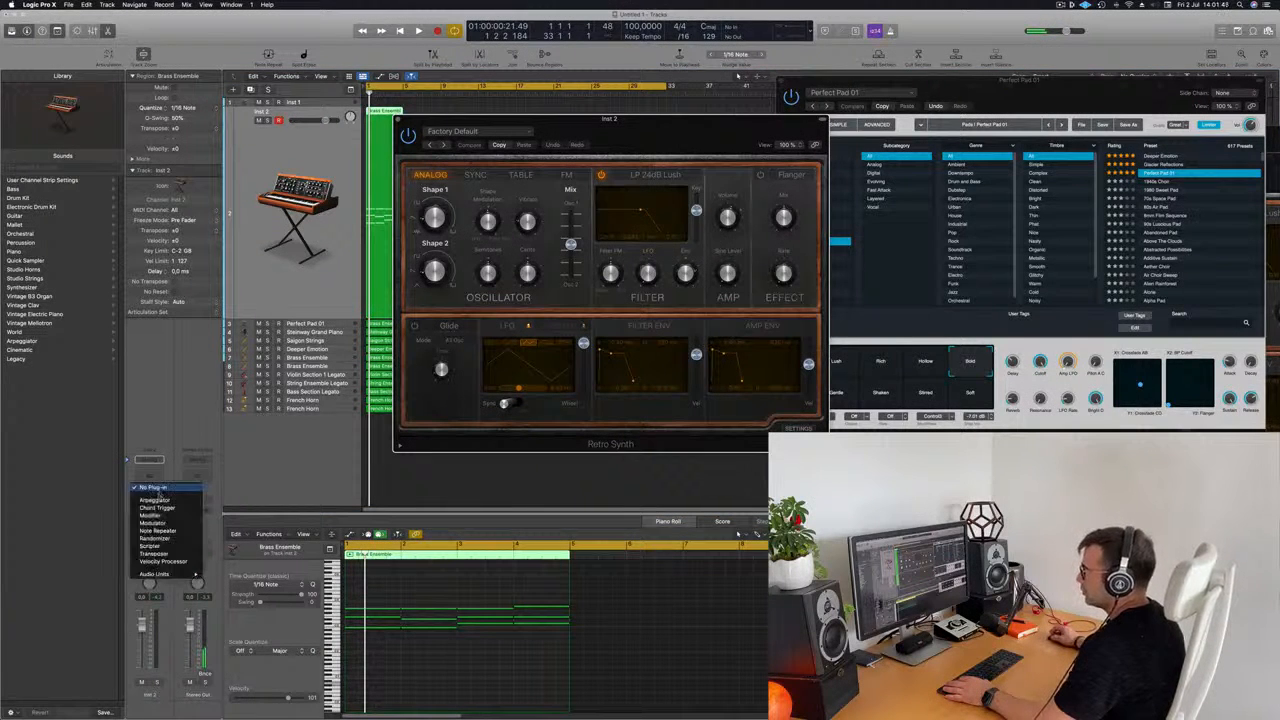
{"action": "left_click", "coordinate": [154, 499]}
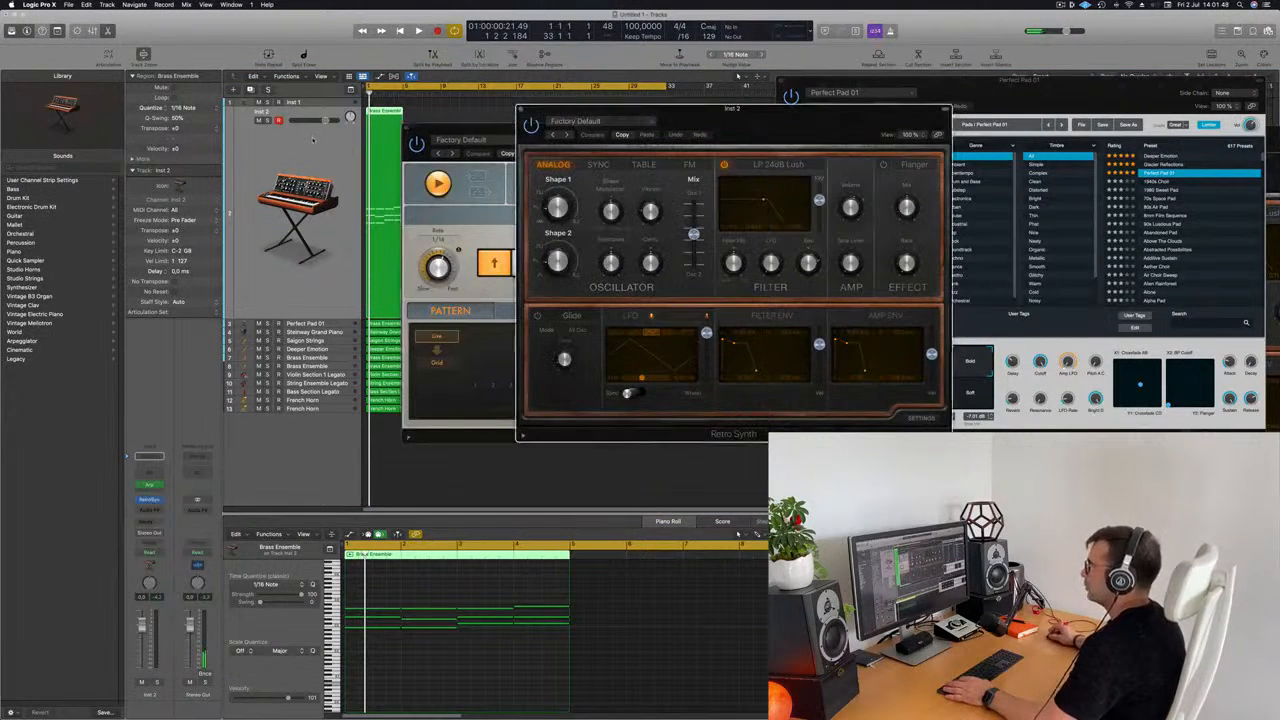
Lower Inst 2's volume during playback and arrange the Retro Synth and Arpeggiator windows so both stay accessible
{"action": "key", "text": "space"}
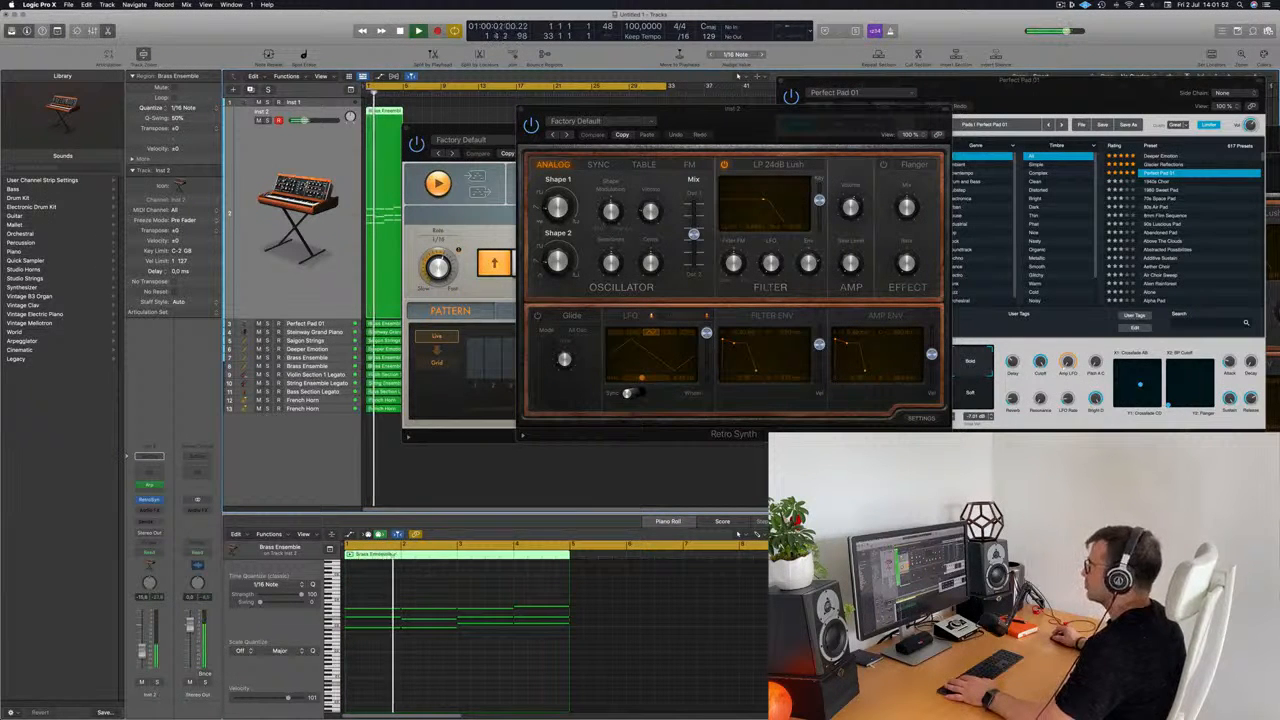
{"action": "left_click_drag", "start_coordinate": [770, 110], "coordinate": [1029, 101]}
{"action": "left_click_drag", "start_coordinate": [610, 144], "coordinate": [484, 252]}
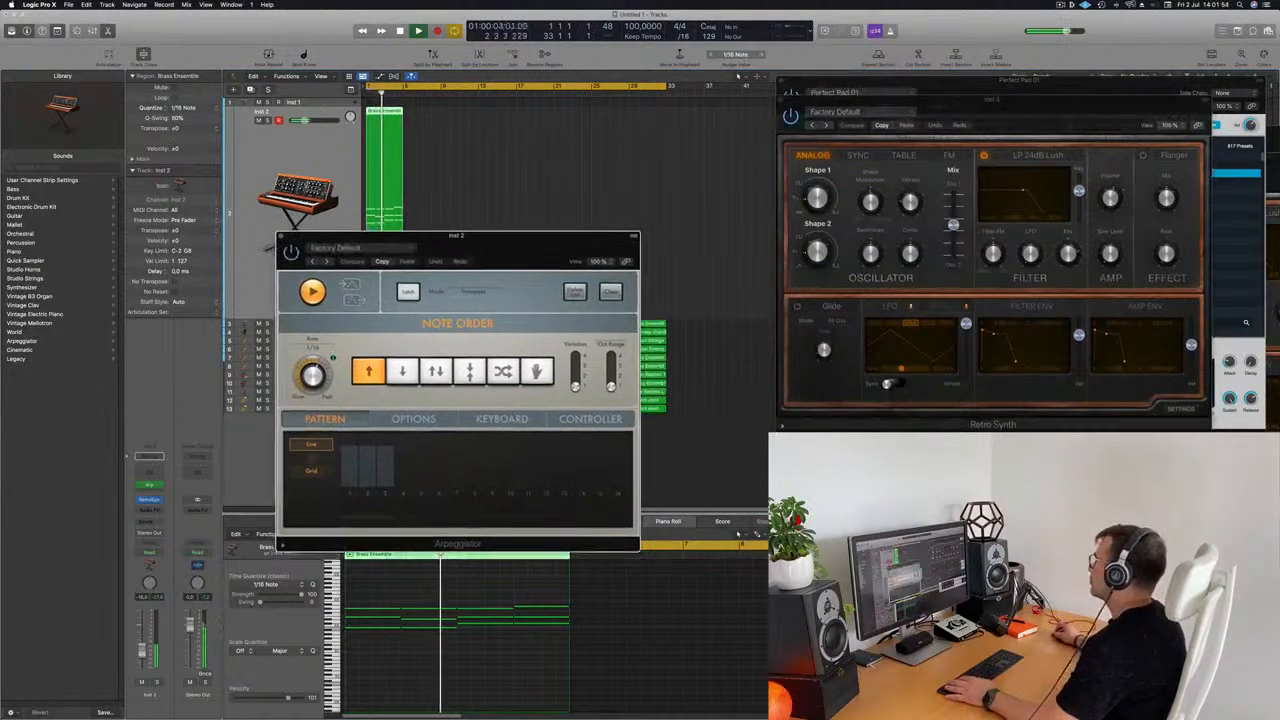
{"action": "left_click_drag", "start_coordinate": [1050, 100], "coordinate": [879, 98]}
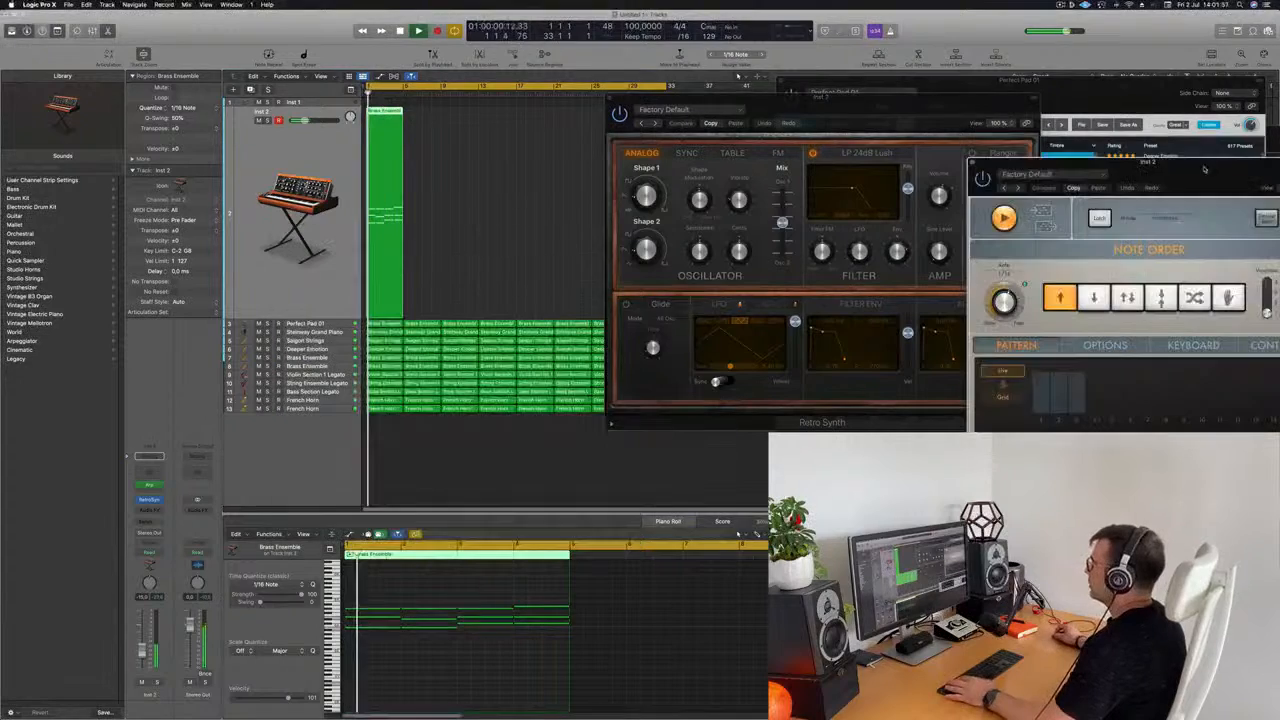
{"action": "left_click_drag", "start_coordinate": [1203, 161], "coordinate": [1208, 150]}
Move the Retro Synth window clear of the Arpeggiator and lower the synth's filter cutoff while replaying the arpeggio
{"action": "key", "text": "space"}
{"action": "left_click_drag", "start_coordinate": [863, 106], "coordinate": [745, 112]}
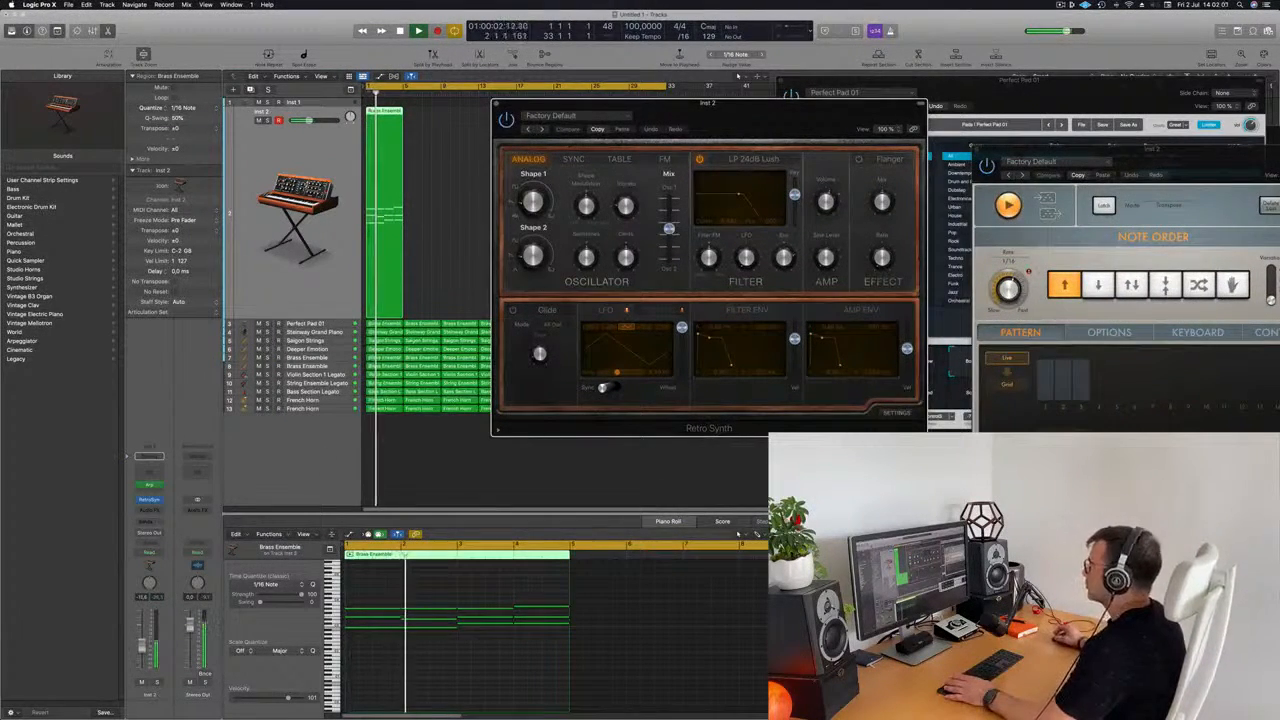
{"action": "left_click", "coordinate": [729, 190]}
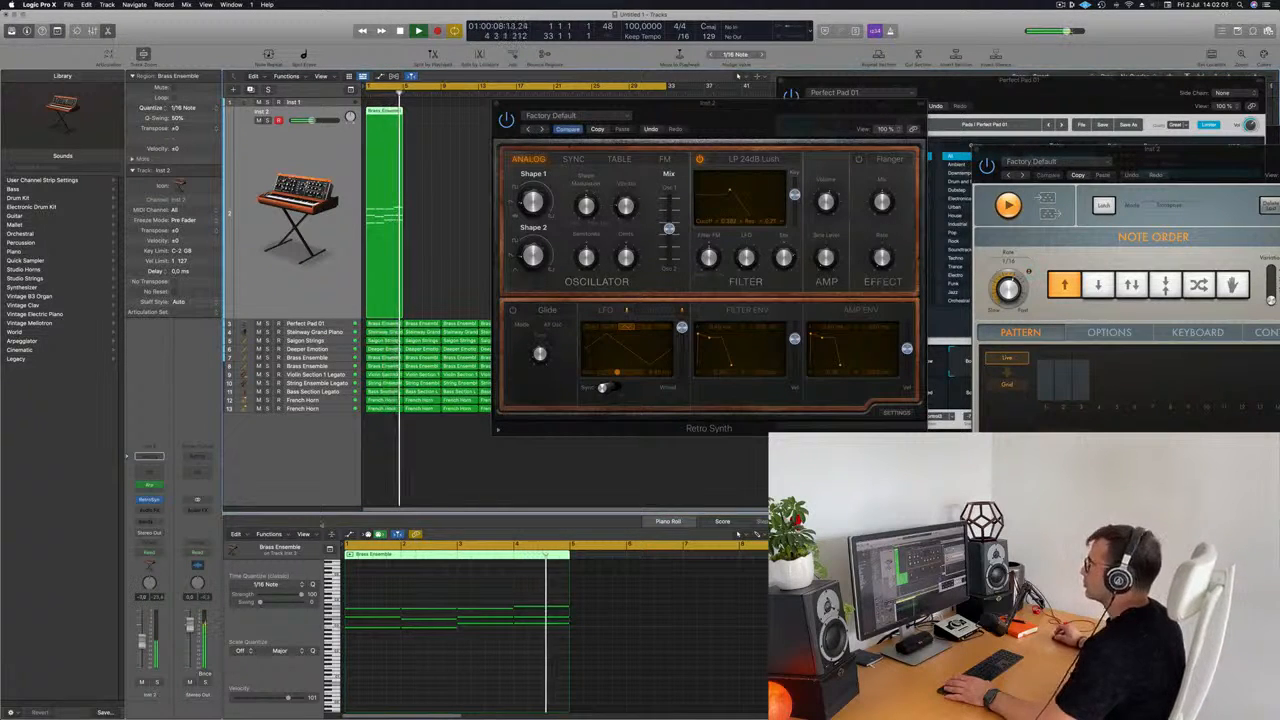
Fine-tune the Retro Synth's filter cutoff and repeat the Inst 2 region up to bar 33
{"action": "left_click", "coordinate": [723, 217]}
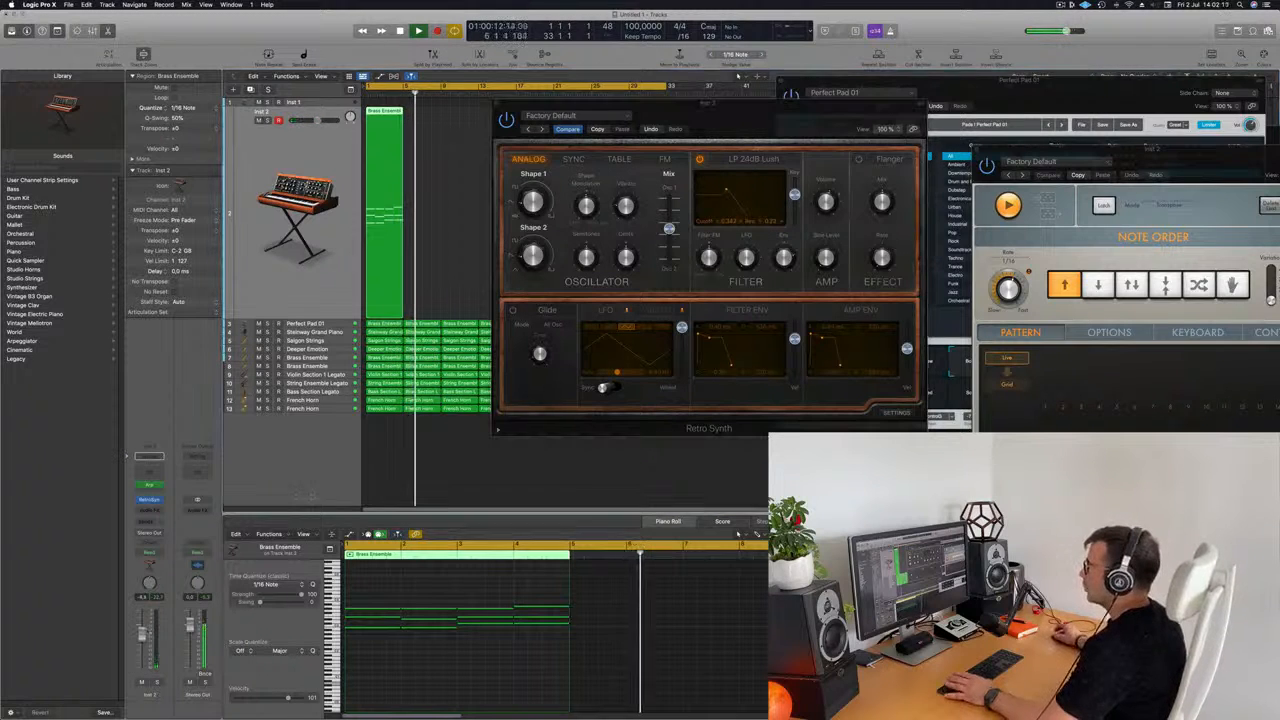
{"action": "key", "text": "super+r"}
{"action": "key", "text": "super+r"}
{"action": "key", "text": "super+r"}
{"action": "left_click_drag", "start_coordinate": [692, 110], "coordinate": [965, 120]}
{"action": "key", "text": "super+r"}
{"action": "key", "text": "super+r"}
{"action": "key", "text": "super+r"}
{"action": "key", "text": "super+r"}
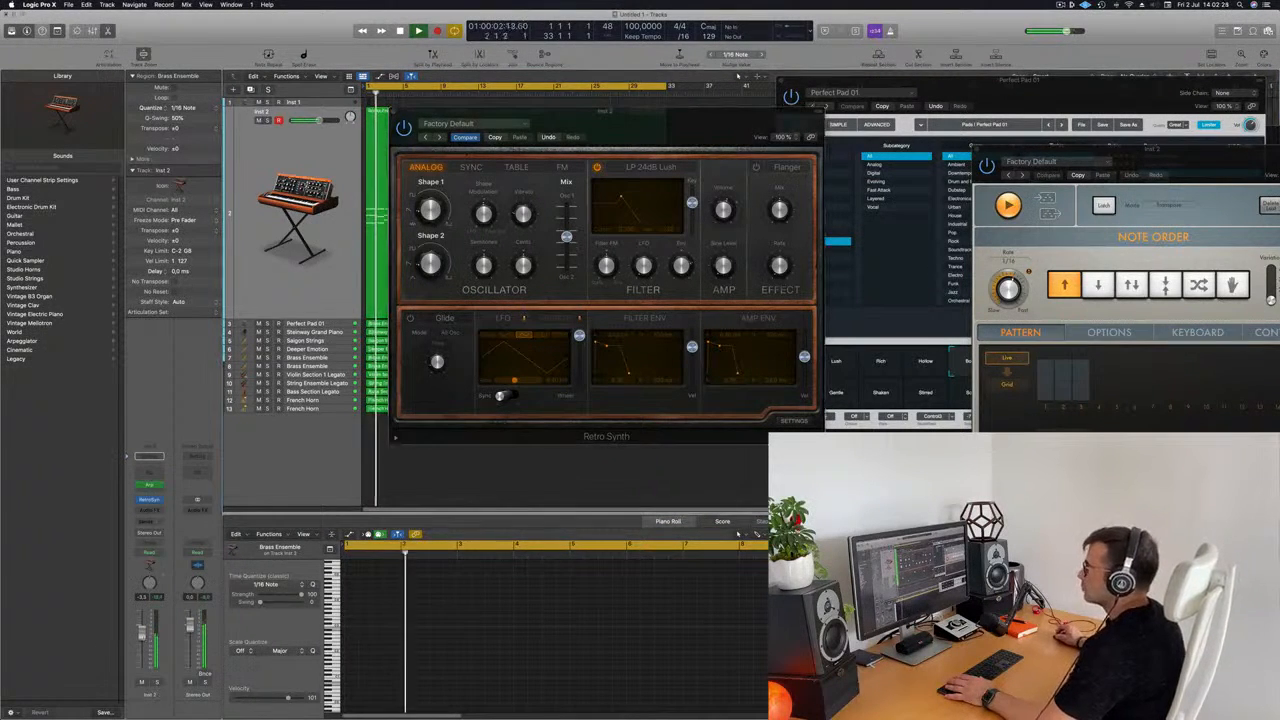
Add sends to Bus 2 and Bus 1 on the Inst 2 channel strip during playback
{"action": "left_click", "coordinate": [148, 520]}
{"action": "mouse_move", "coordinate": [150, 534]}
{"action": "left_click", "coordinate": [253, 428]}
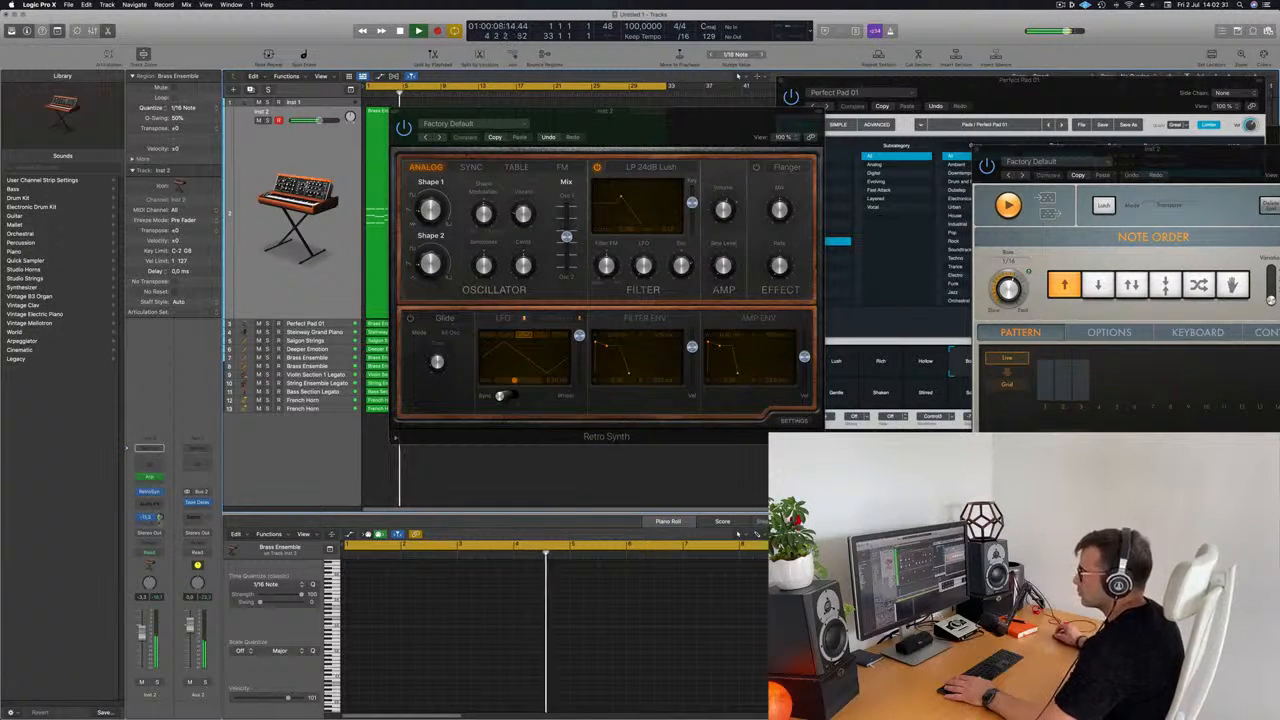
{"action": "left_click", "coordinate": [148, 527]}
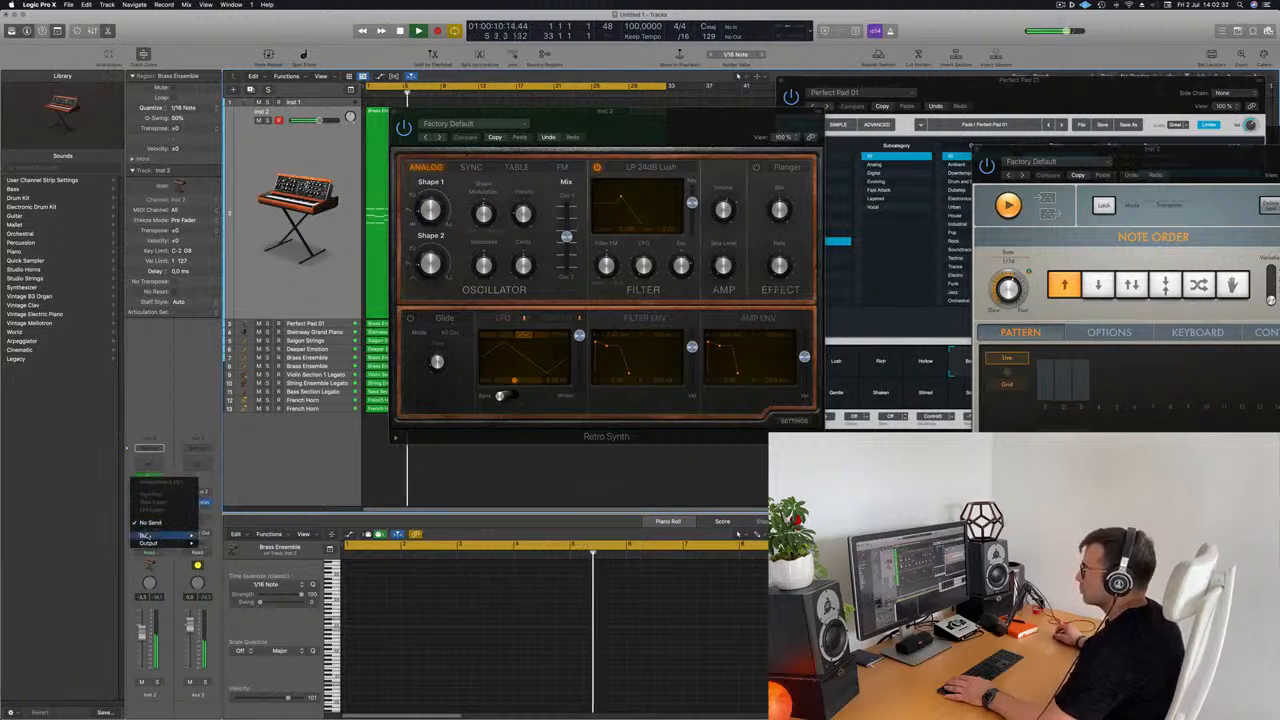
{"action": "mouse_move", "coordinate": [150, 536]}
{"action": "left_click", "coordinate": [228, 415]}
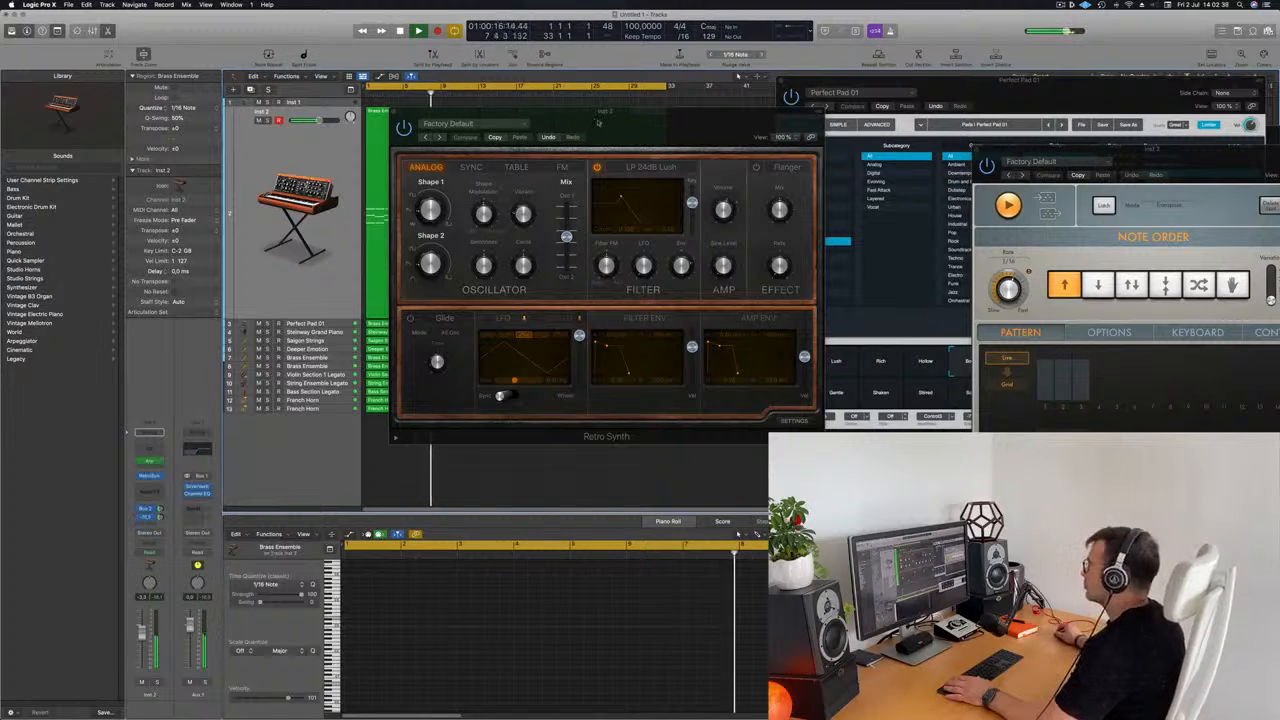
Raise Inst 2's volume slightly and close the Retro Synth window
{"action": "left_click_drag", "start_coordinate": [594, 122], "coordinate": [739, 192]}
{"action": "left_click_drag", "start_coordinate": [143, 636], "coordinate": [143, 632]}
{"action": "left_click_drag", "start_coordinate": [628, 181], "coordinate": [625, 192]}
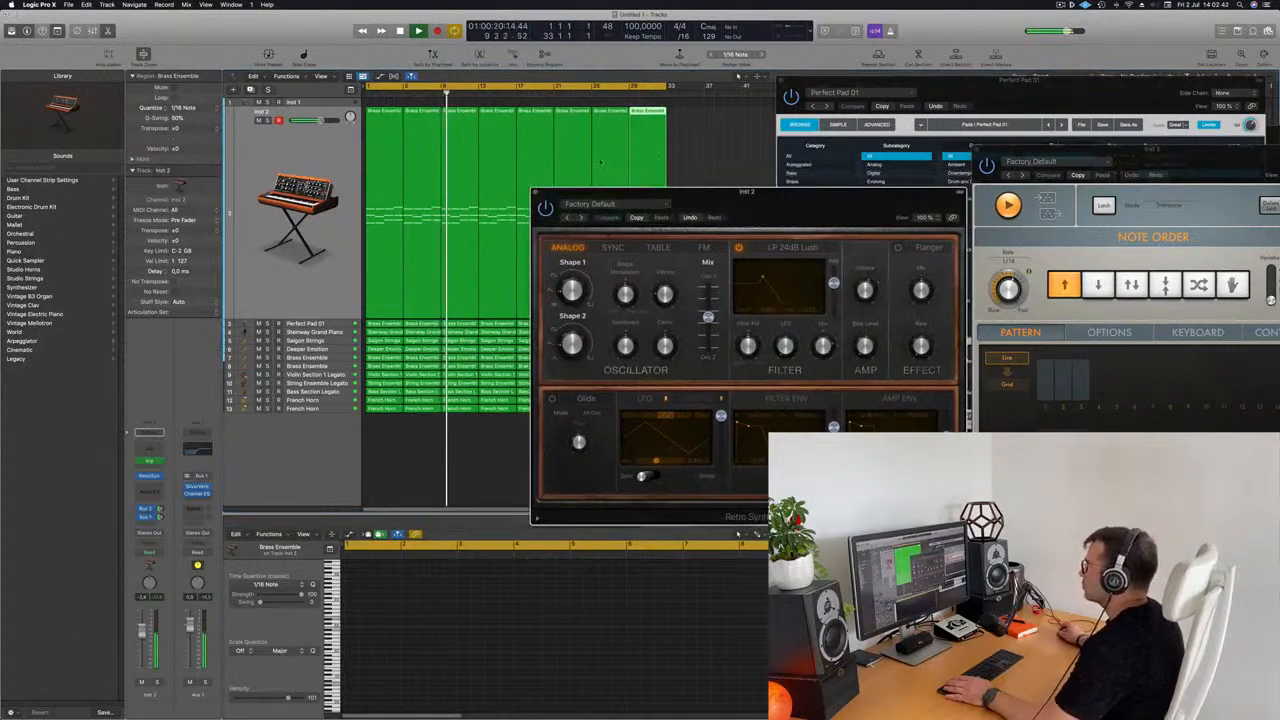
{"action": "left_click", "coordinate": [535, 192]}
Delete the empty Inst 1 track above Inst 2
{"action": "left_click", "coordinate": [292, 167]}
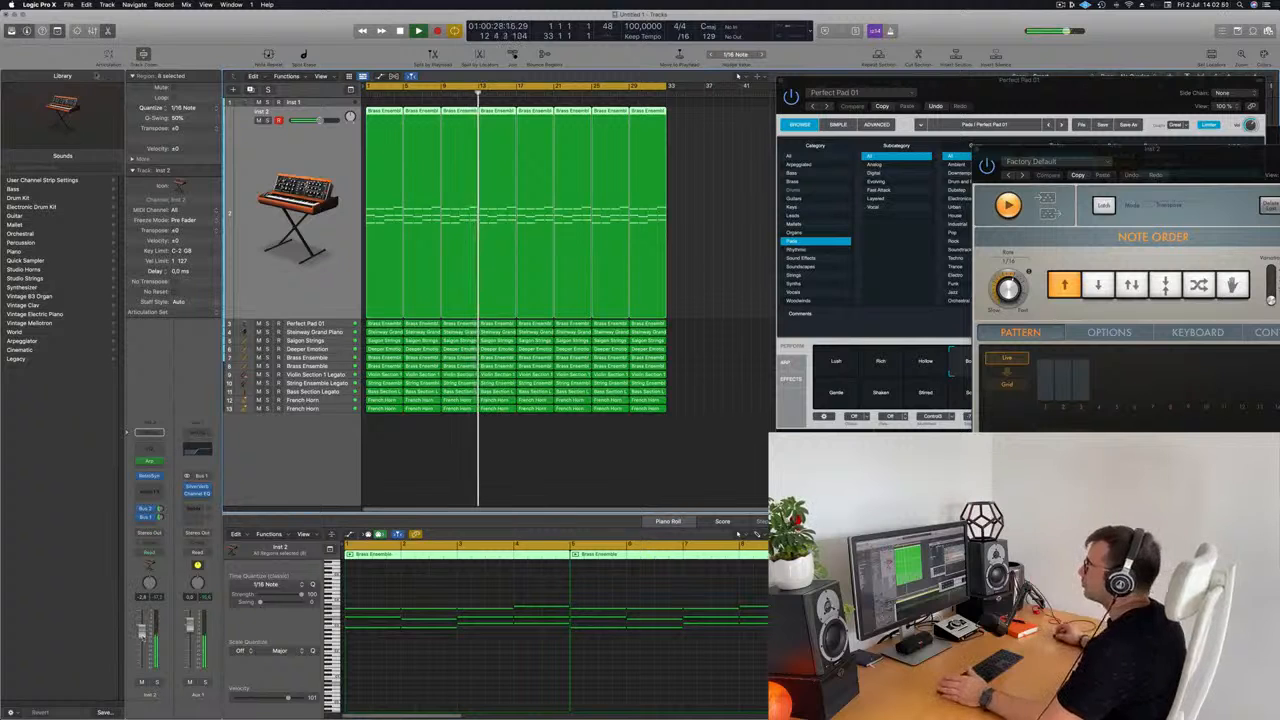
{"action": "left_click", "coordinate": [319, 103]}
{"action": "key", "text": "super+BackSpace"}
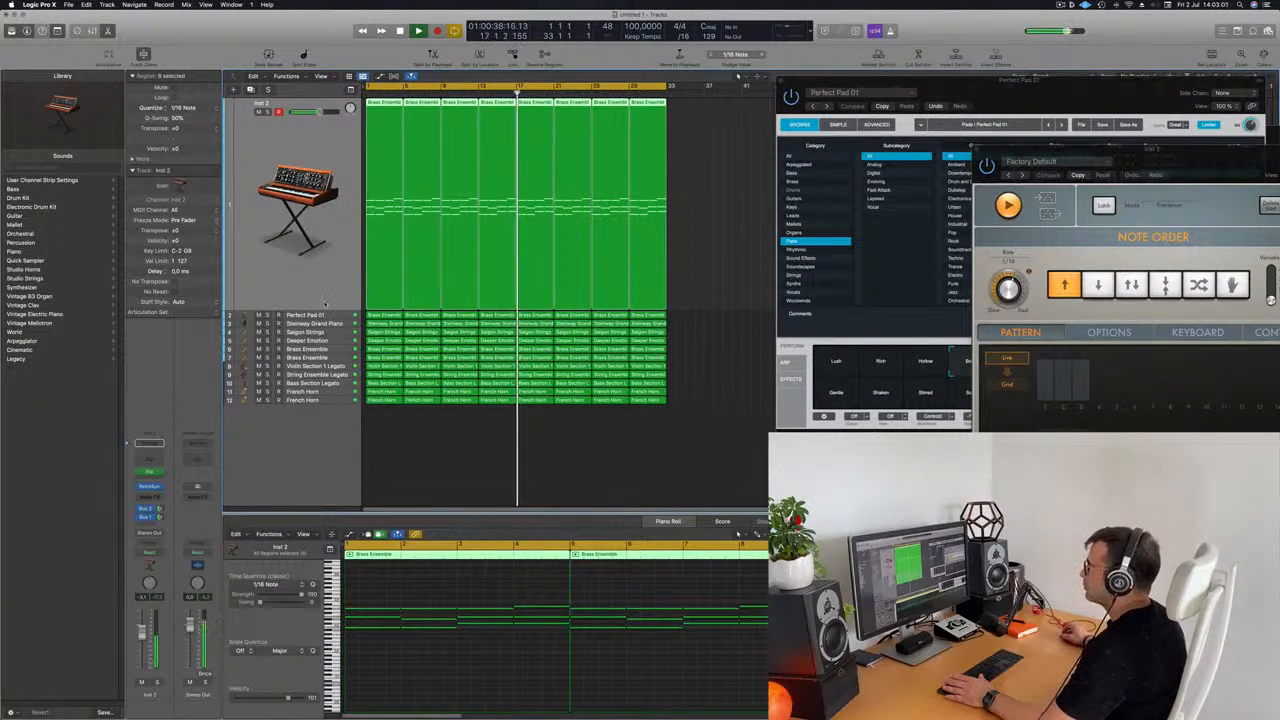
Replay the arrangement from the start with the Steinway Grand Piano track muted and unmuted to compare
{"action": "left_click", "coordinate": [300, 323]}
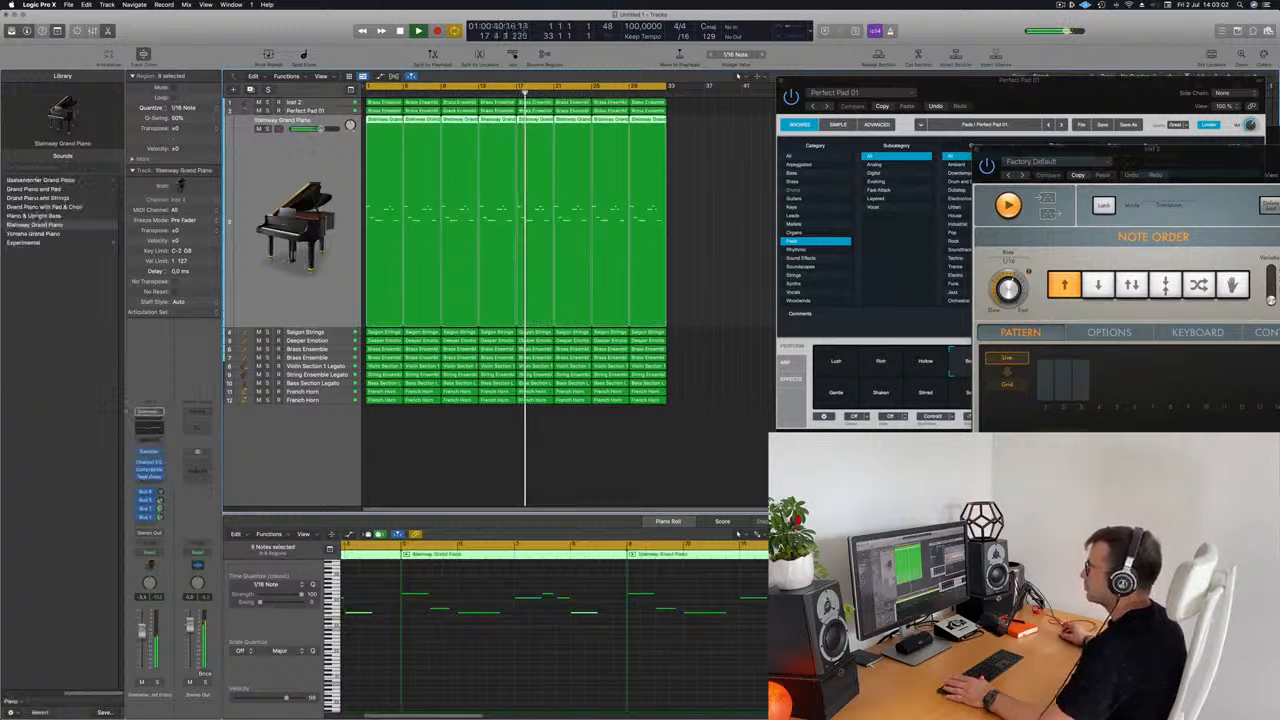
{"action": "key", "text": "Return"}
{"action": "key", "text": "m"}
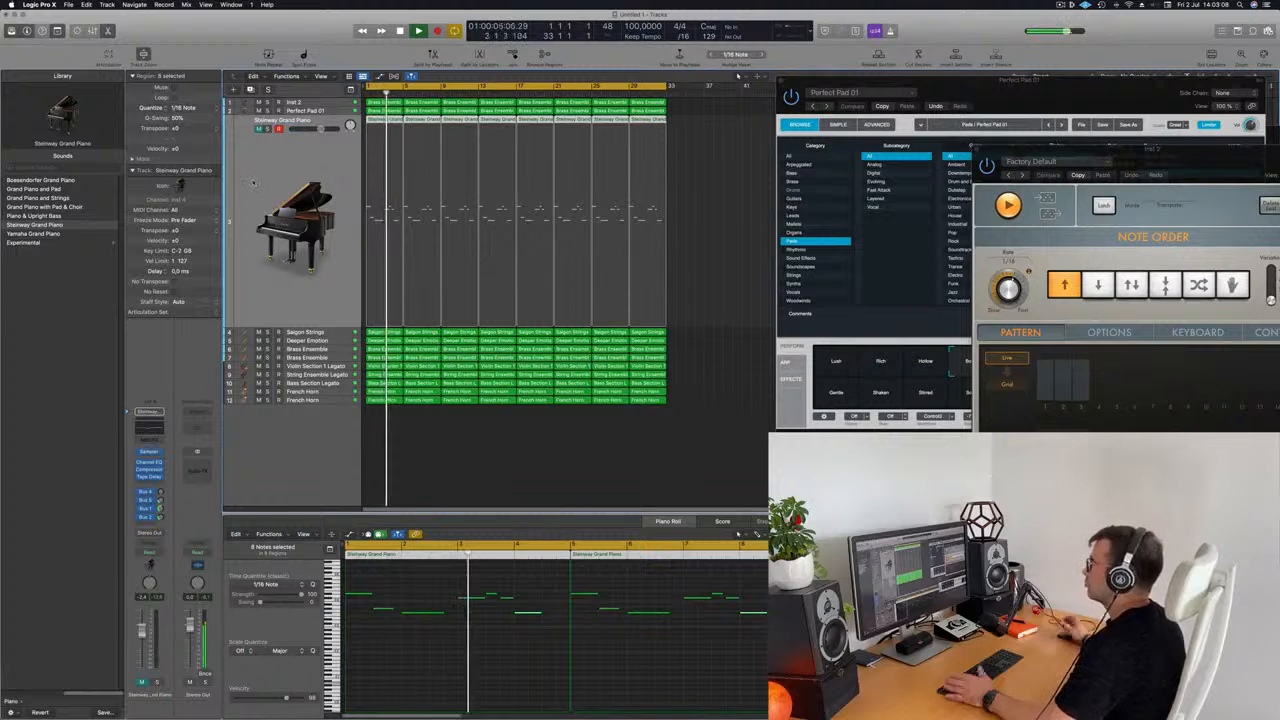
{"action": "key", "text": "Return"}
{"action": "key", "text": "m"}
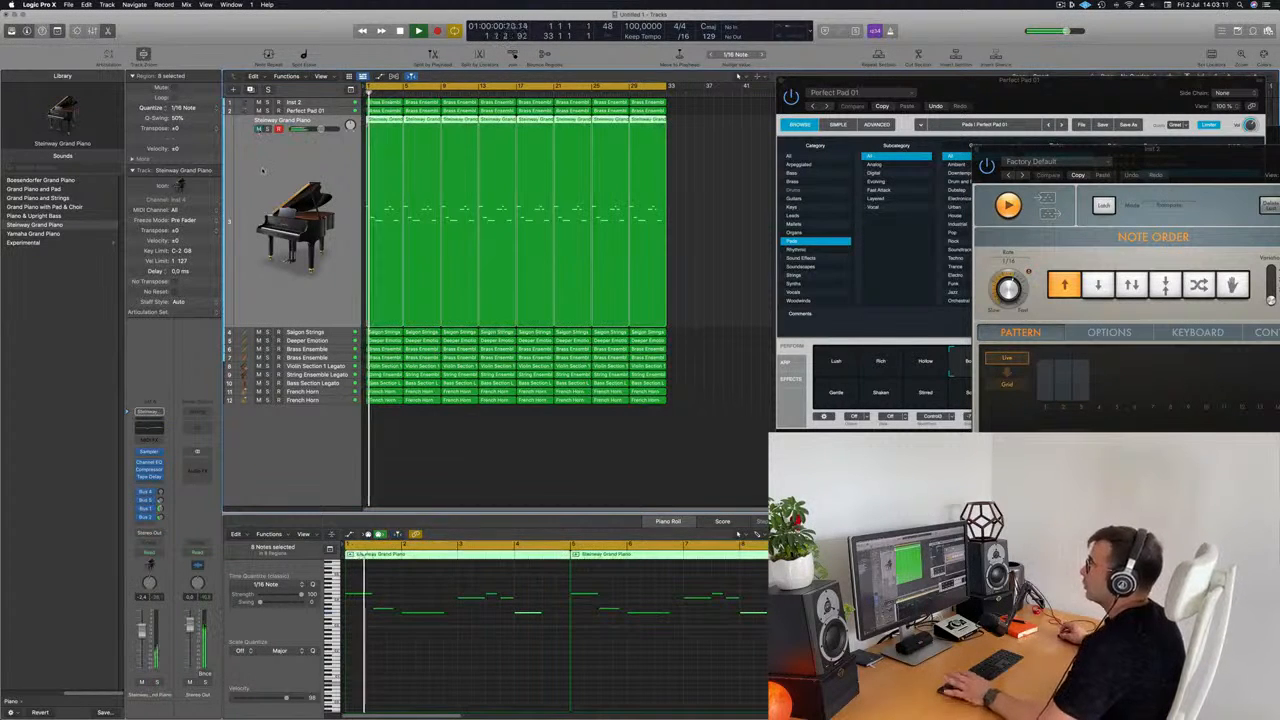
Duplicate the Steinway Grand Piano track with copies of all its regions and mute the original track
{"action": "key", "text": "super+d"}
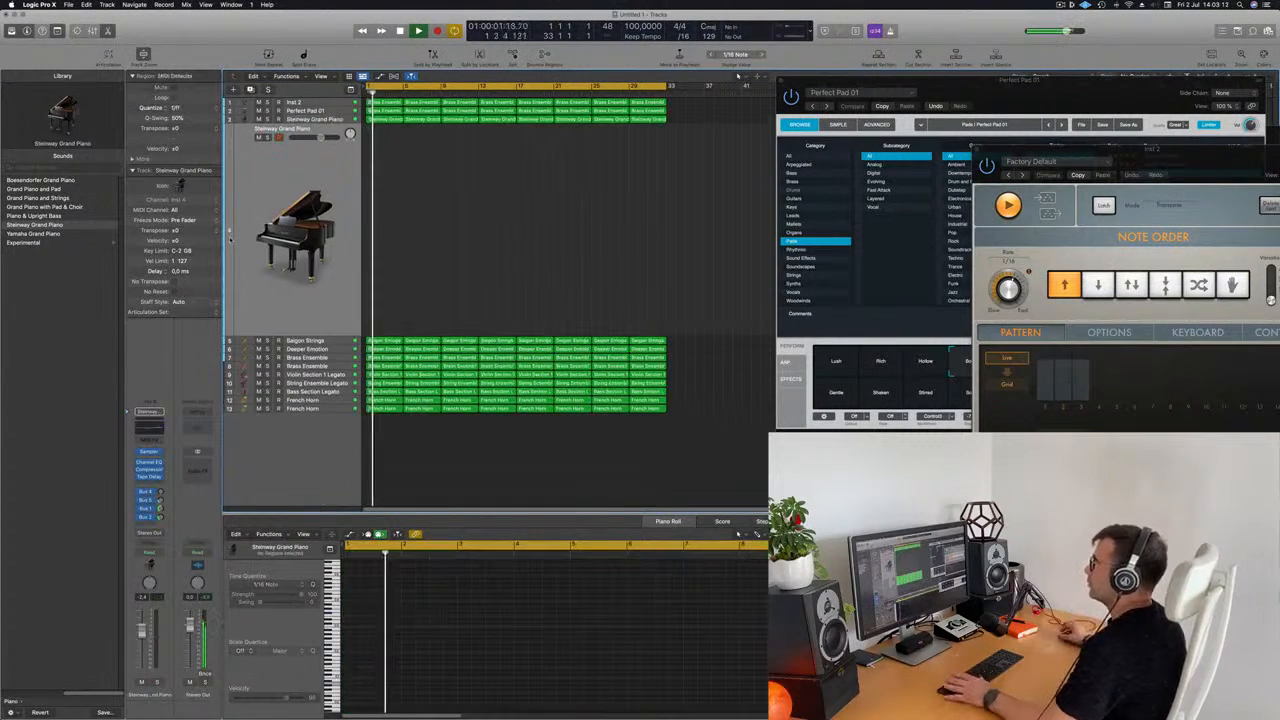
{"action": "key", "text": "Return"}
{"action": "left_click_drag", "start_coordinate": [401, 183], "coordinate": [726, 112]}
{"action": "left_click_drag", "start_coordinate": [383, 157], "coordinate": [733, 119]}
{"action": "key", "text": "space"}
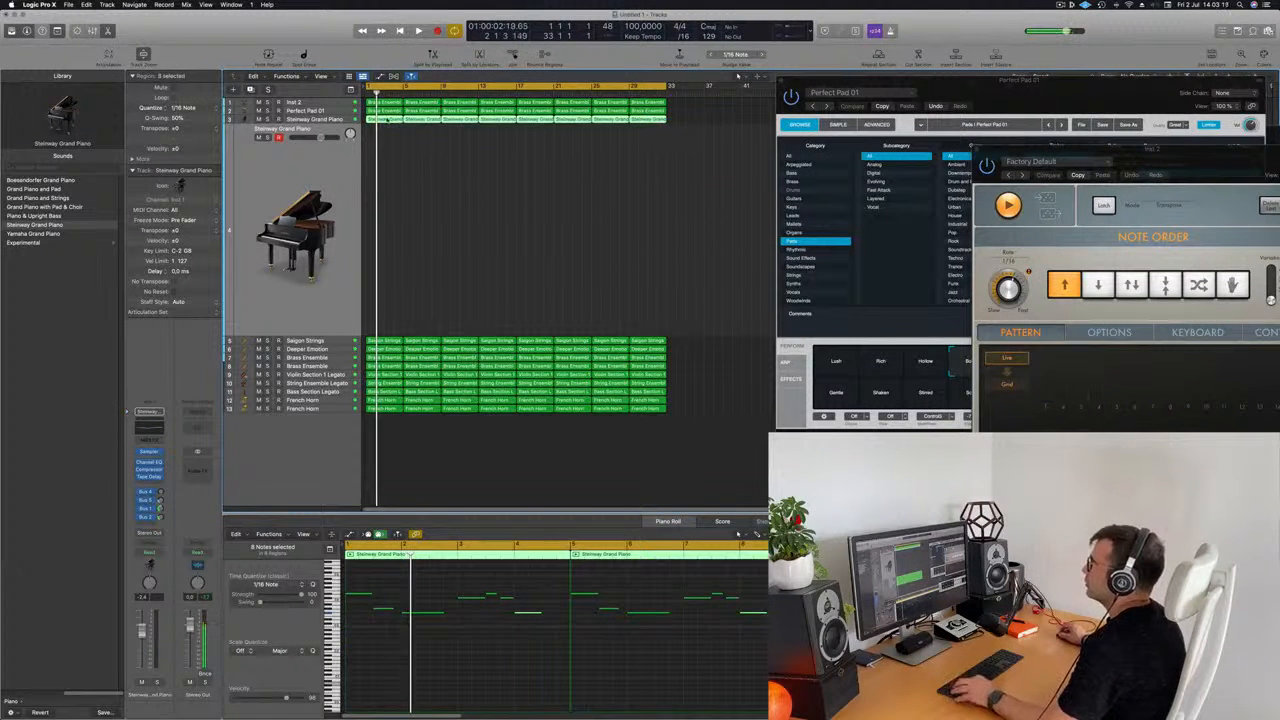
{"action": "left_click_drag", "start_coordinate": [383, 124], "coordinate": [383, 160]}
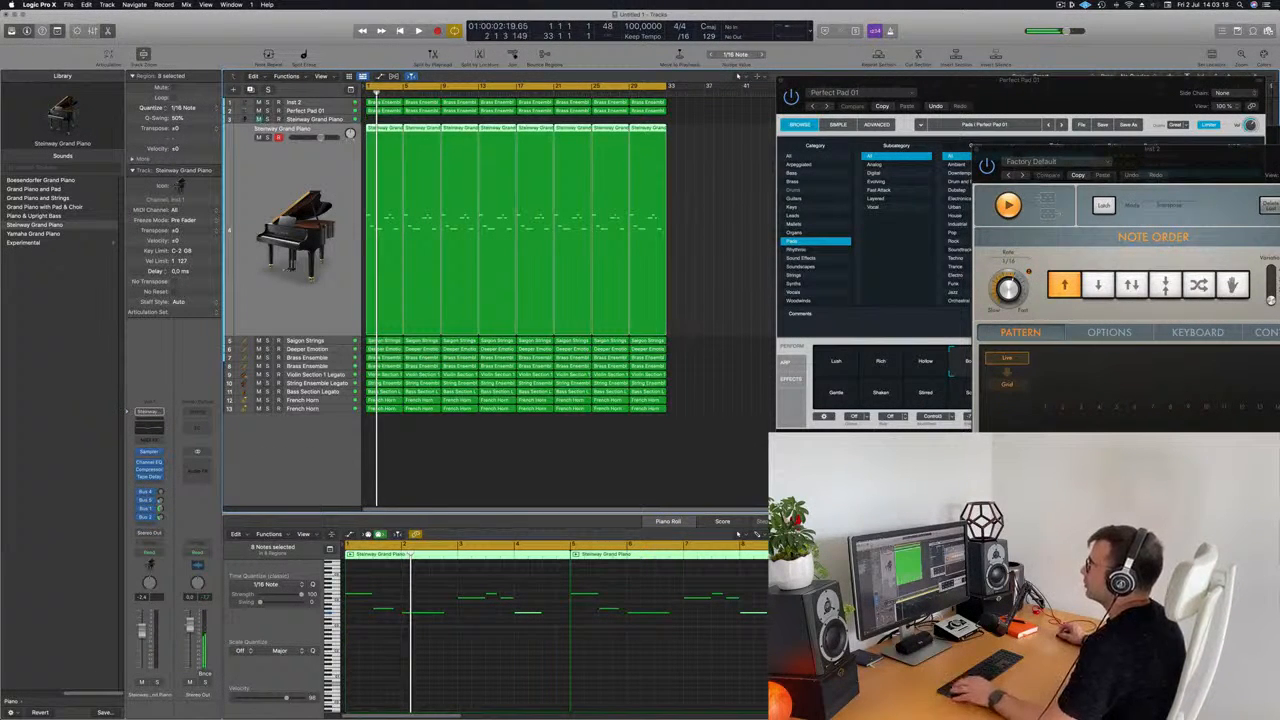
{"action": "left_click", "coordinate": [258, 119]}
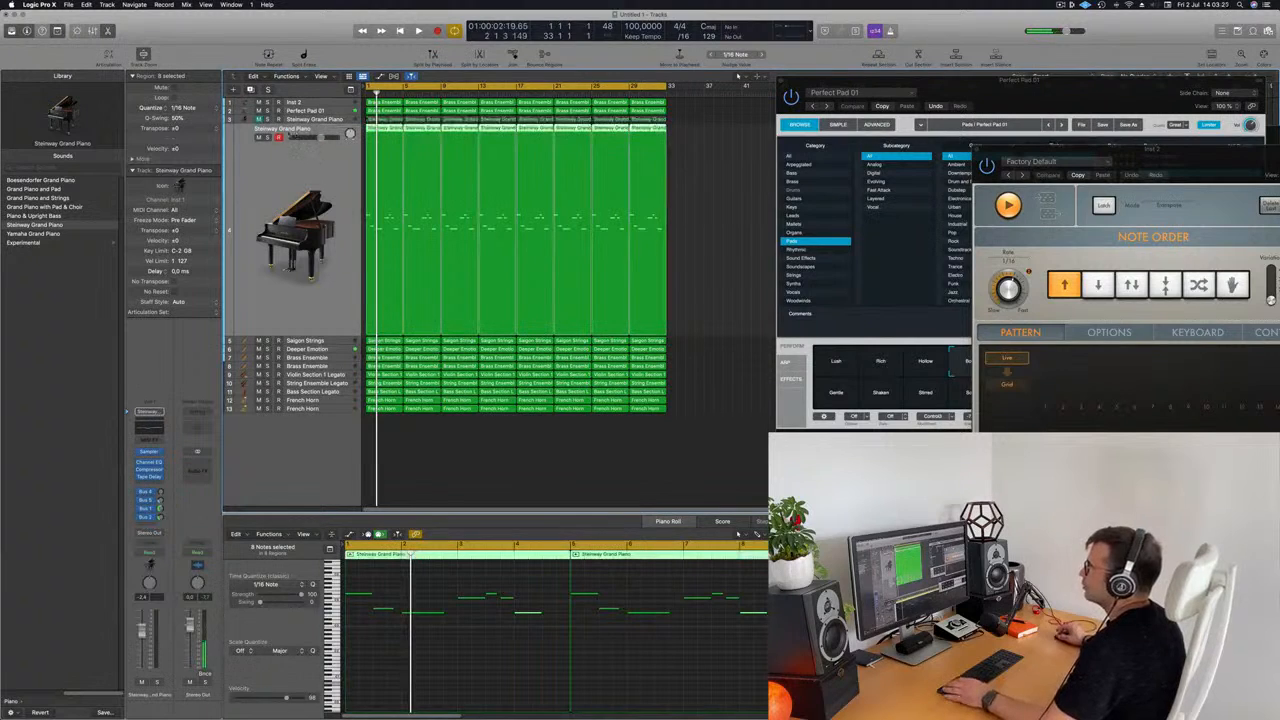
Load the 16mm Dream Sequence patch from the Plucked synthesizer sounds onto the duplicated piano track and play it back
{"action": "key", "text": "space"}
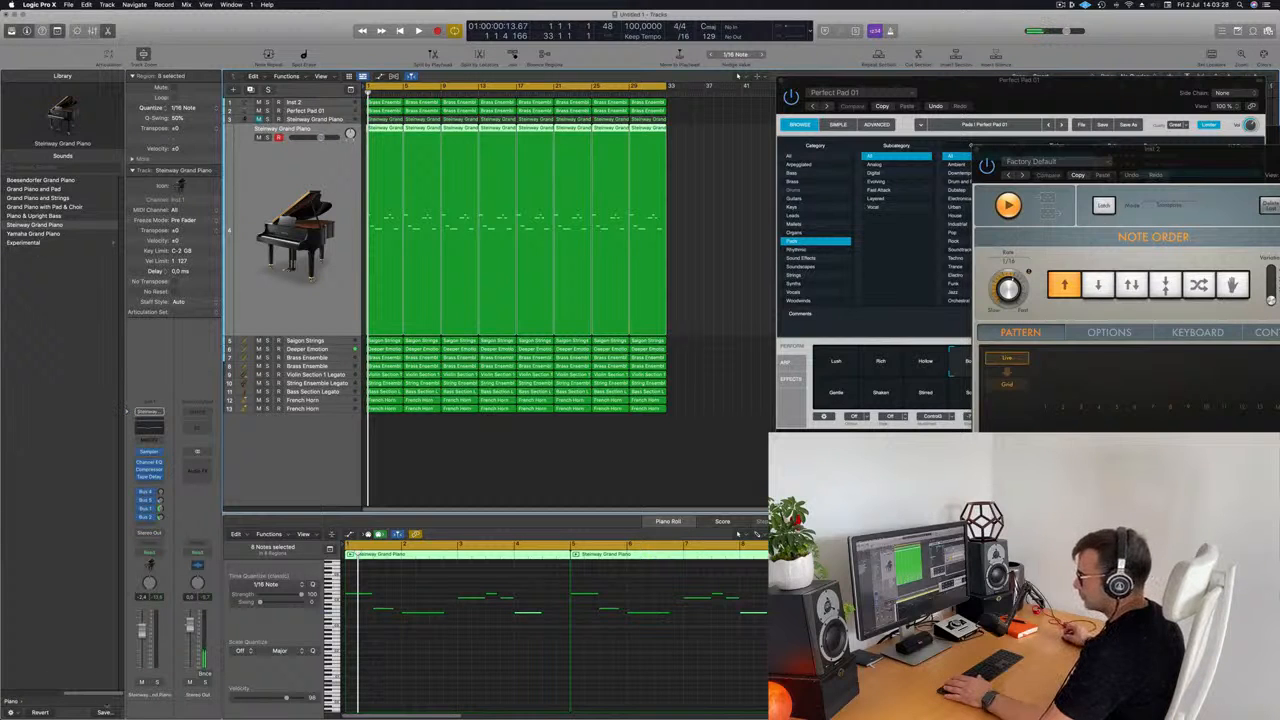
{"action": "left_click_drag", "start_coordinate": [62, 693], "coordinate": [12, 695]}
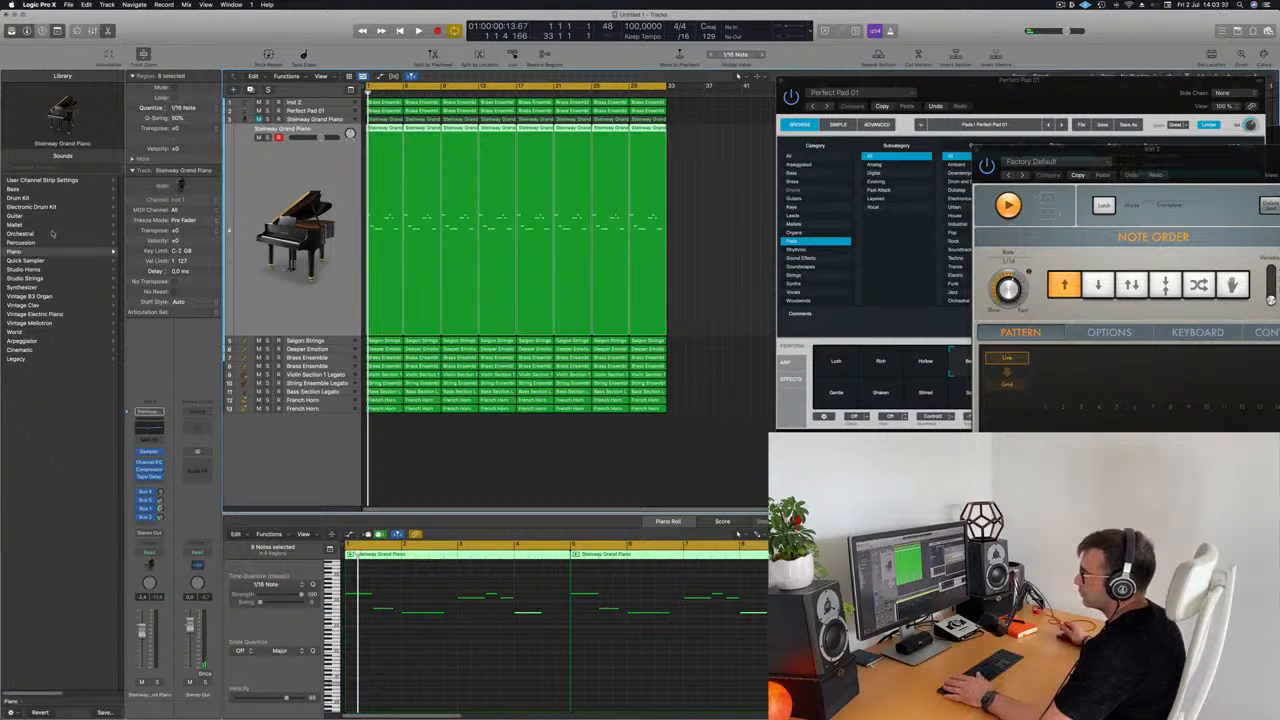
{"action": "left_click", "coordinate": [26, 288]}
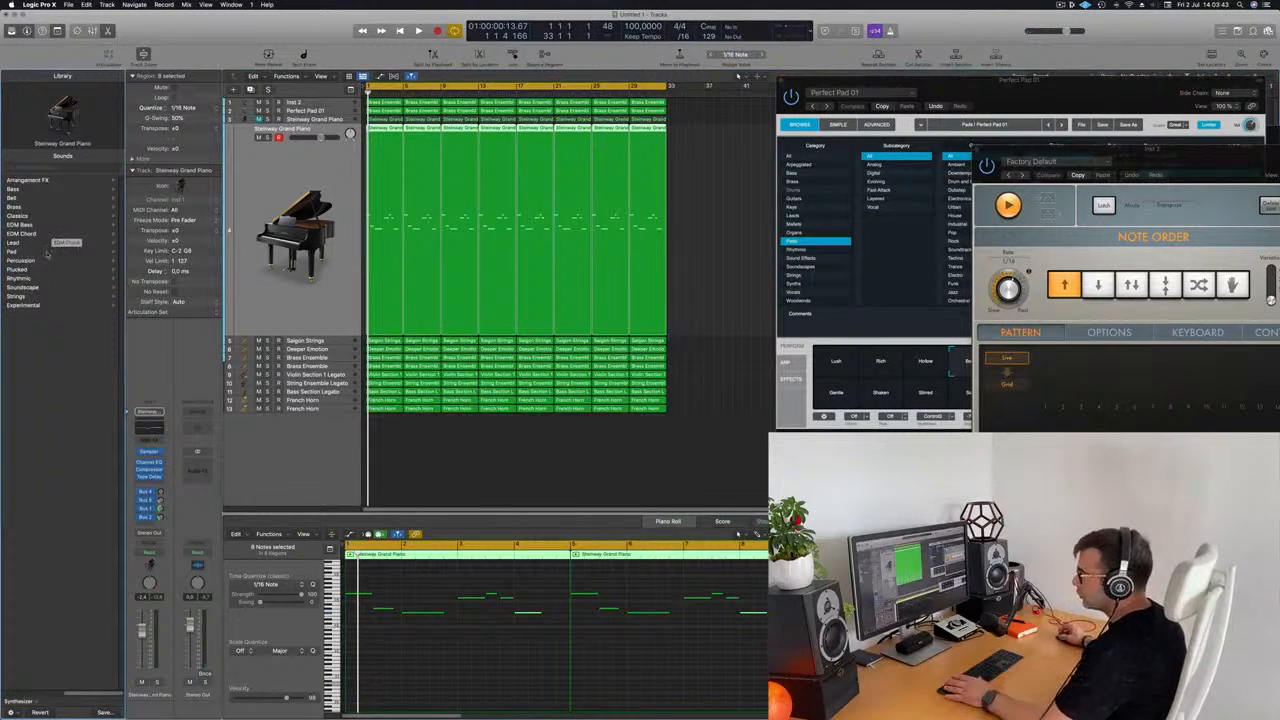
{"action": "left_click", "coordinate": [30, 269]}
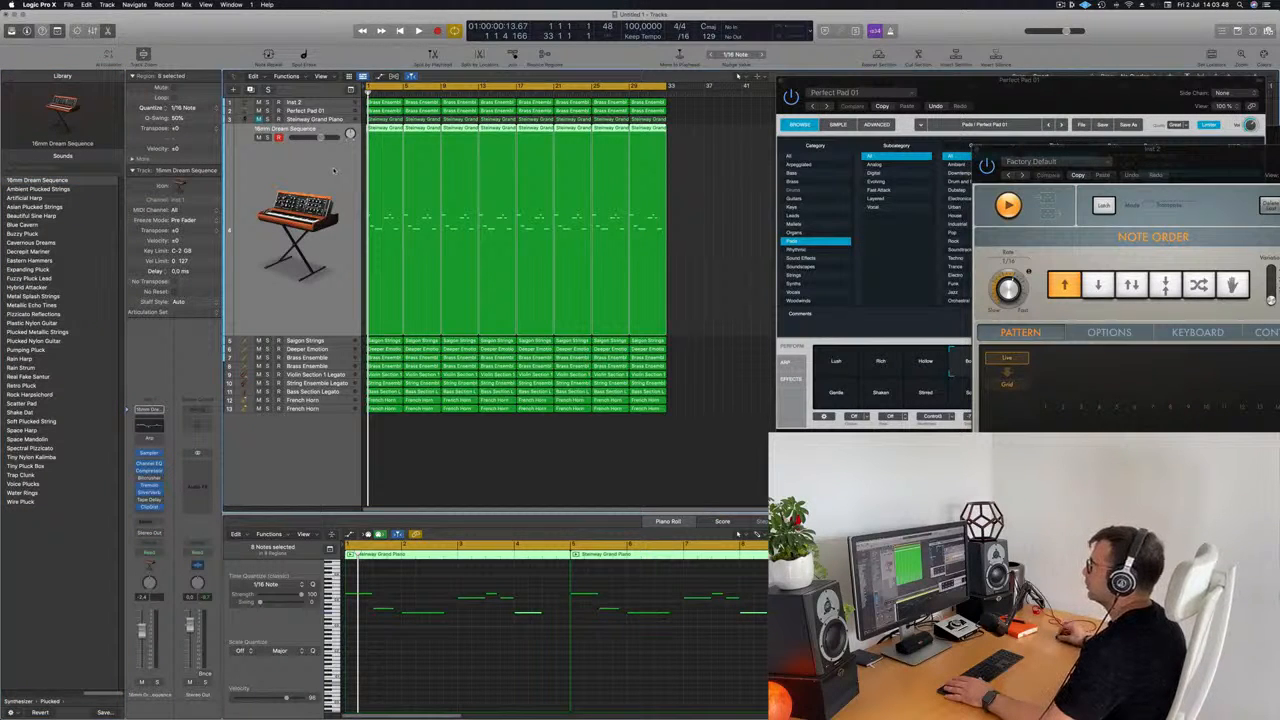
{"action": "key", "text": "space"}
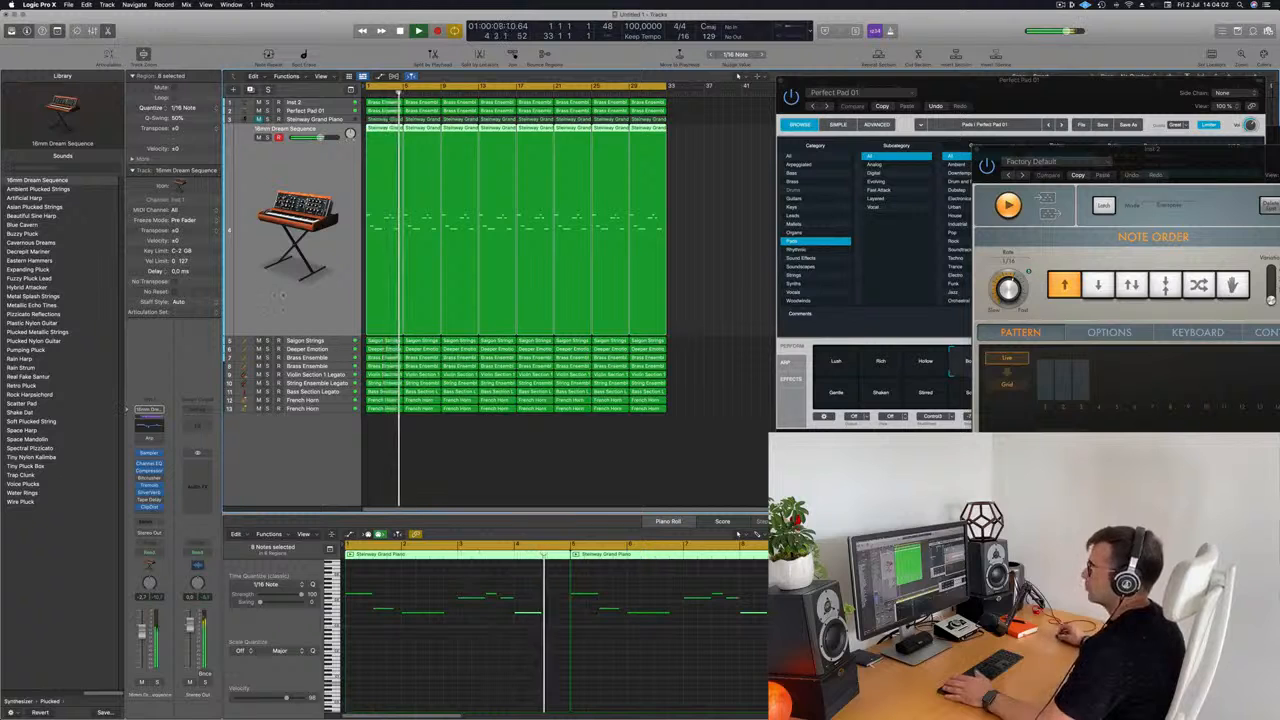
Add sends to Bus 1 and Bus 2 on the 16mm Dream Sequence track
{"action": "left_click", "coordinate": [140, 521]}
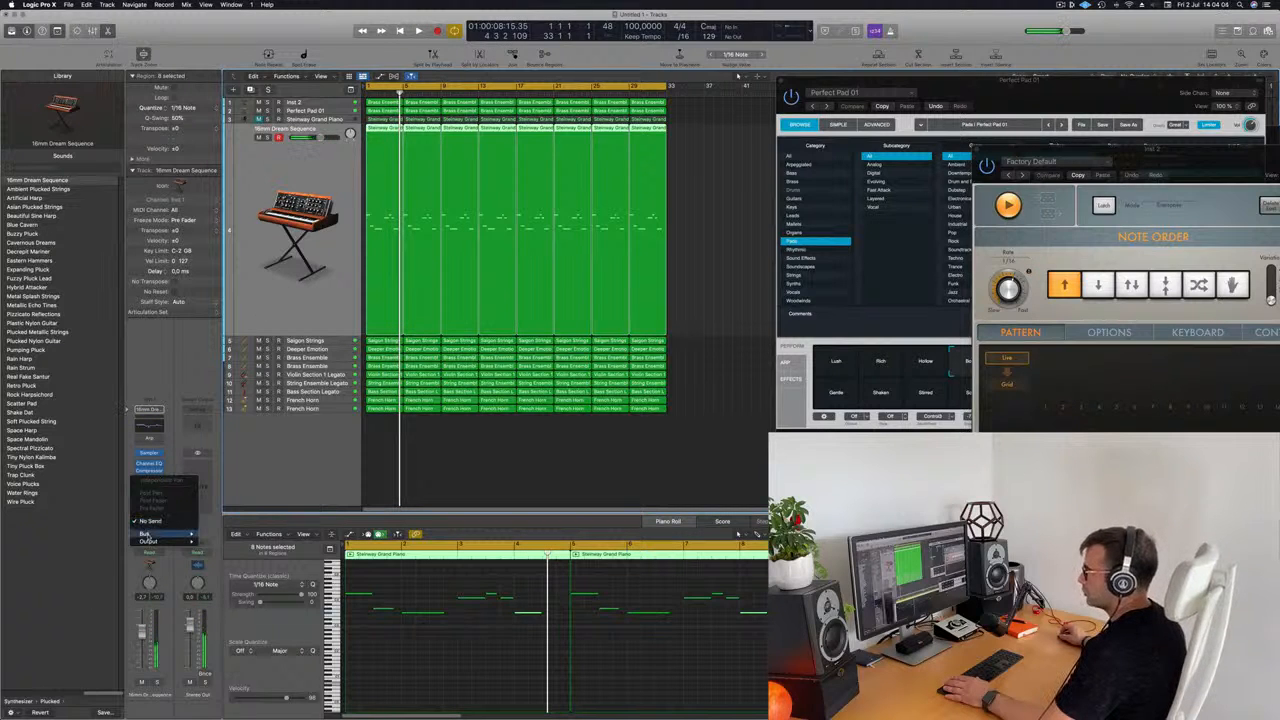
{"action": "mouse_move", "coordinate": [147, 535]}
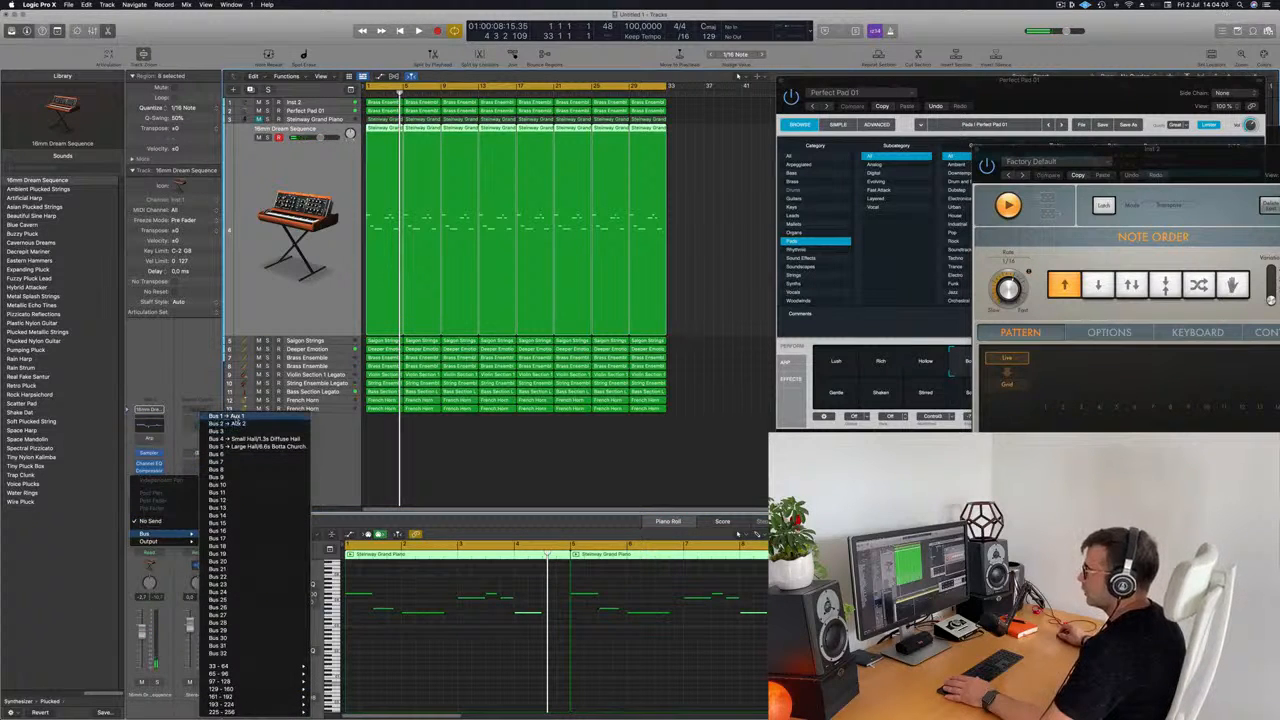
{"action": "left_click", "coordinate": [228, 416]}
{"action": "key", "text": "Return"}
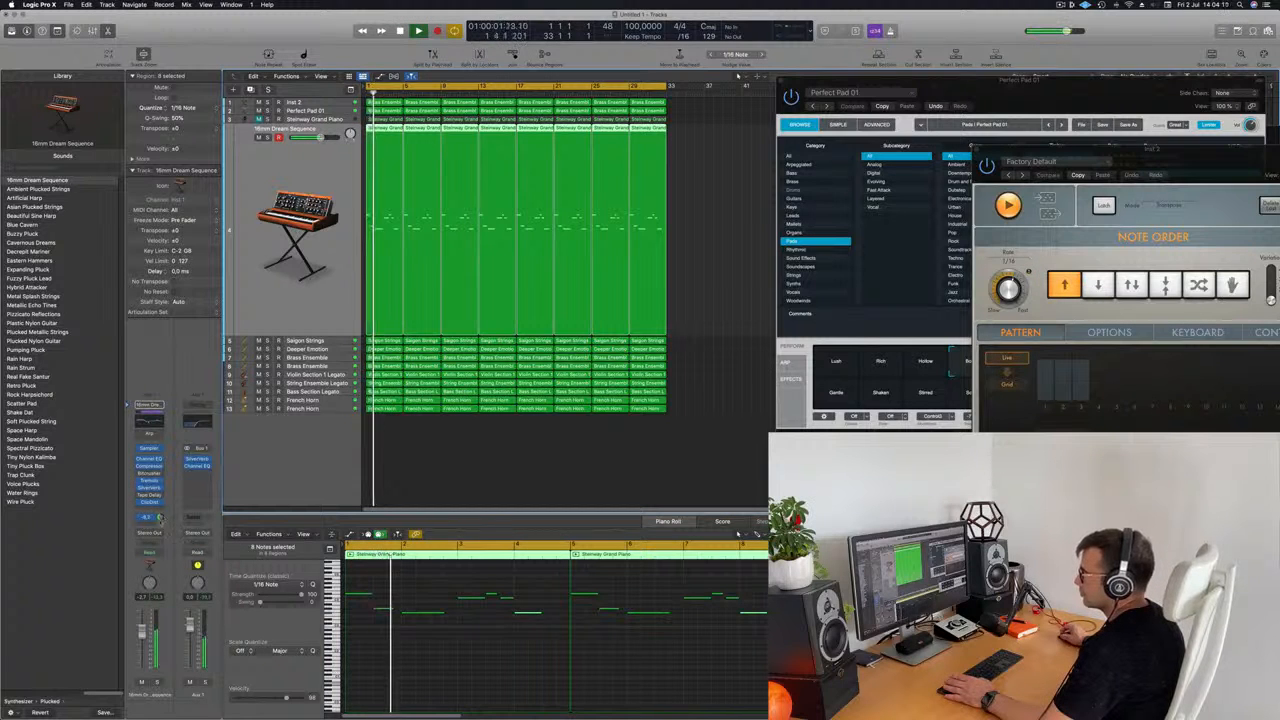
{"action": "left_click", "coordinate": [160, 517]}
{"action": "mouse_move", "coordinate": [150, 536]}
{"action": "left_click", "coordinate": [266, 425]}
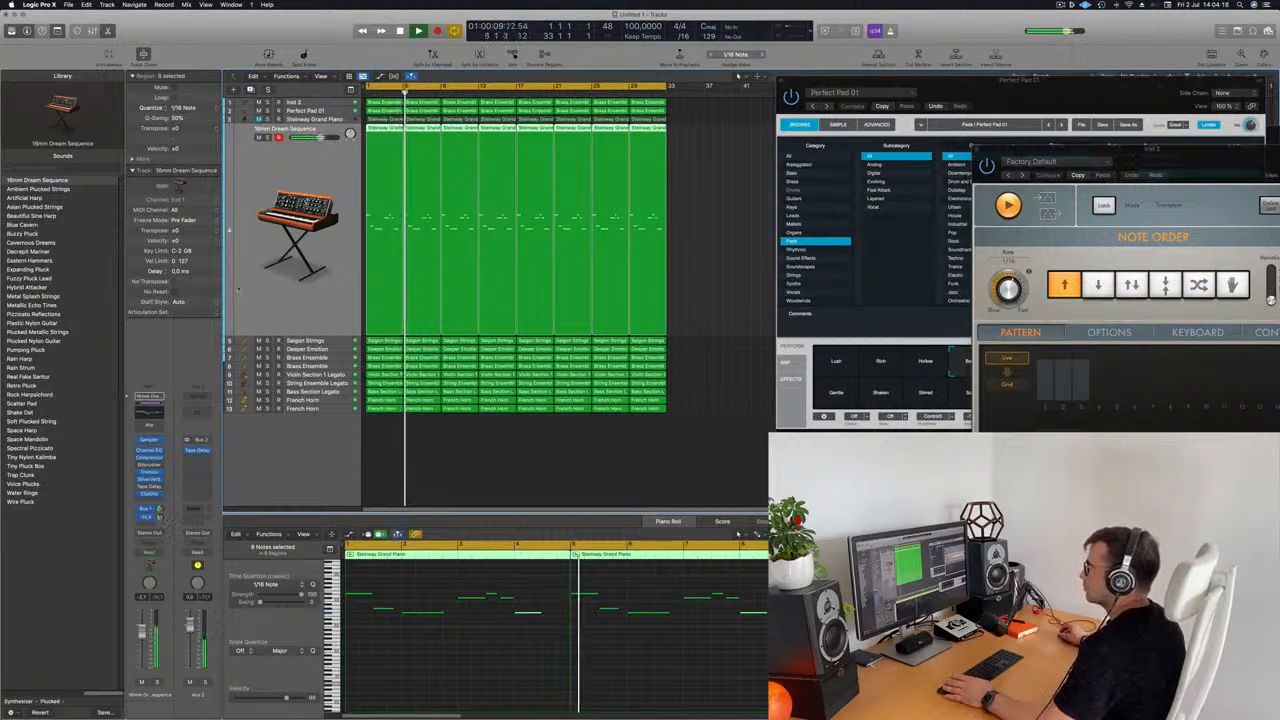
Audition the 16mm Dream Sequence track in solo and try the Ambient Plucked Strings and Artificial Harp patches in its place
{"action": "key", "text": "Return"}
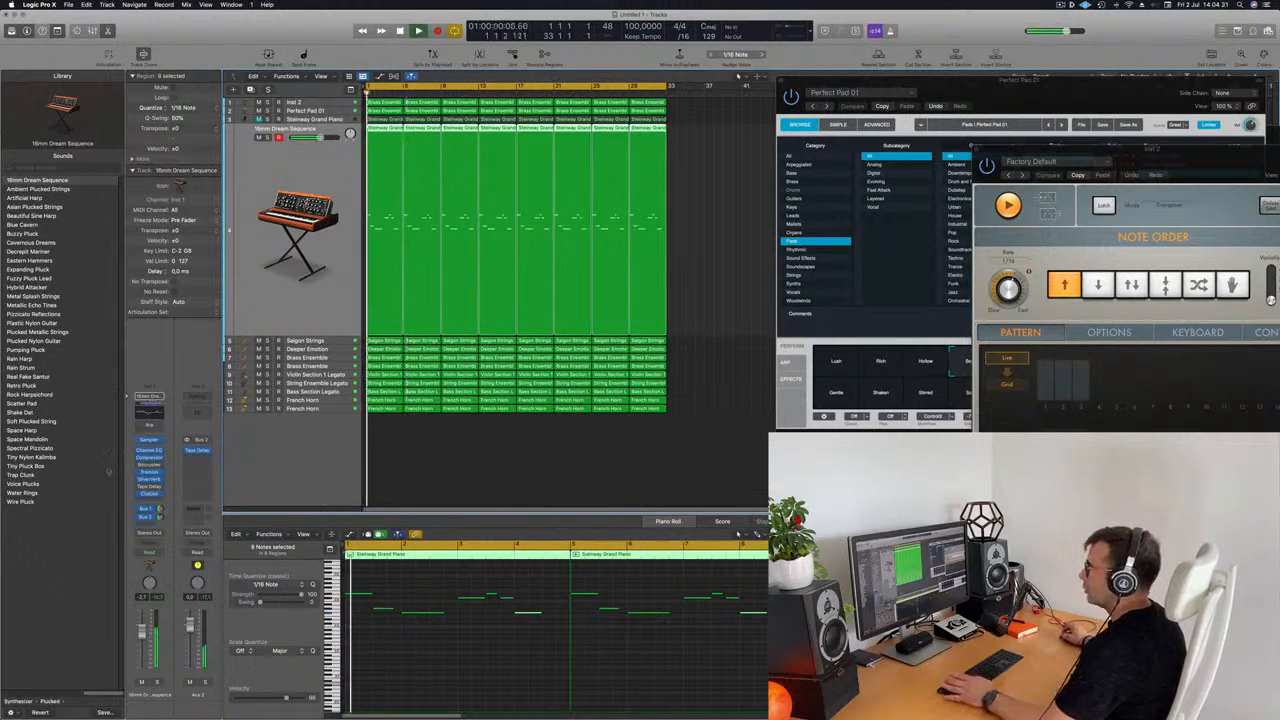
{"action": "key", "text": "s"}
{"action": "left_click", "coordinate": [157, 683]}
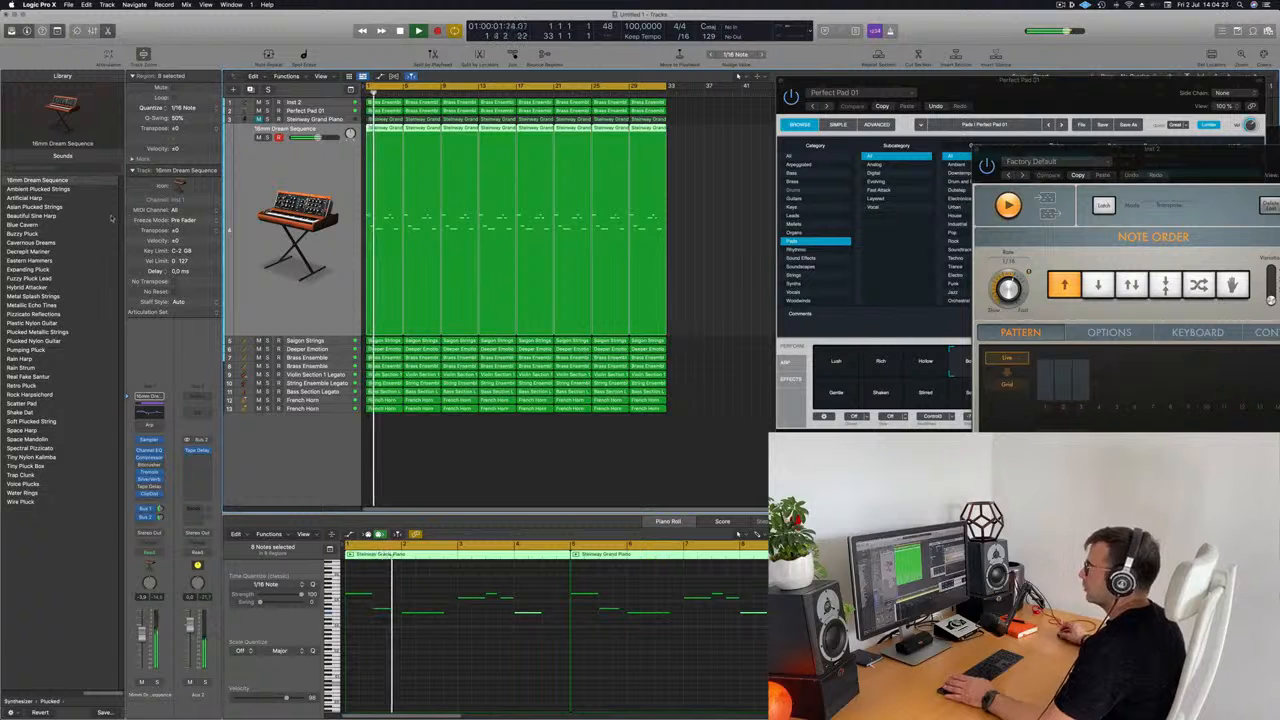
{"action": "left_click", "coordinate": [40, 189]}
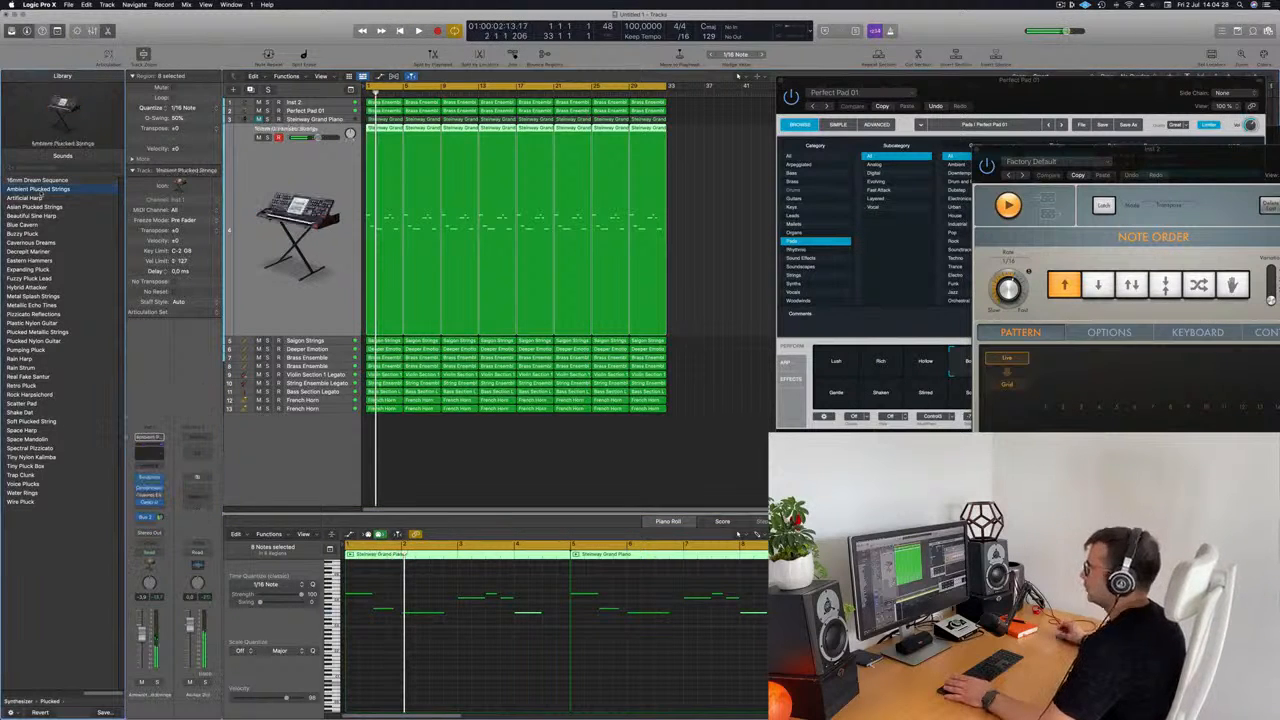
{"action": "key", "text": "space"}
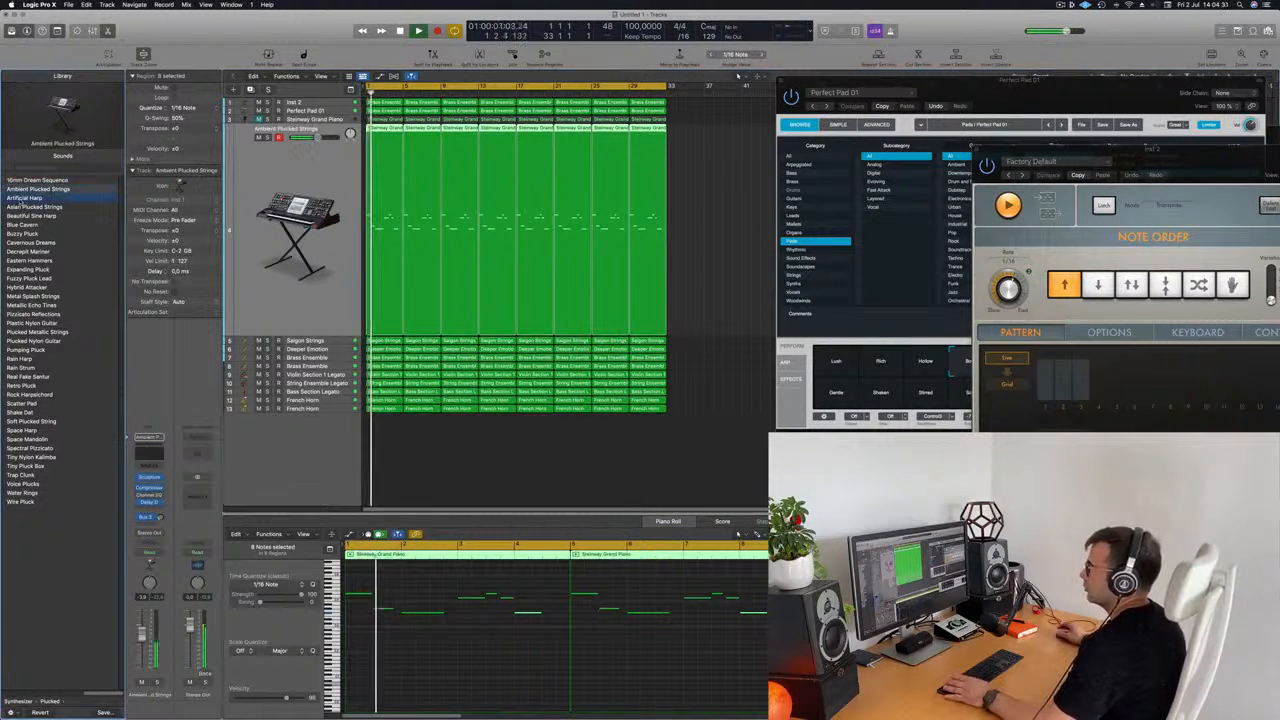
{"action": "left_click", "coordinate": [22, 197]}
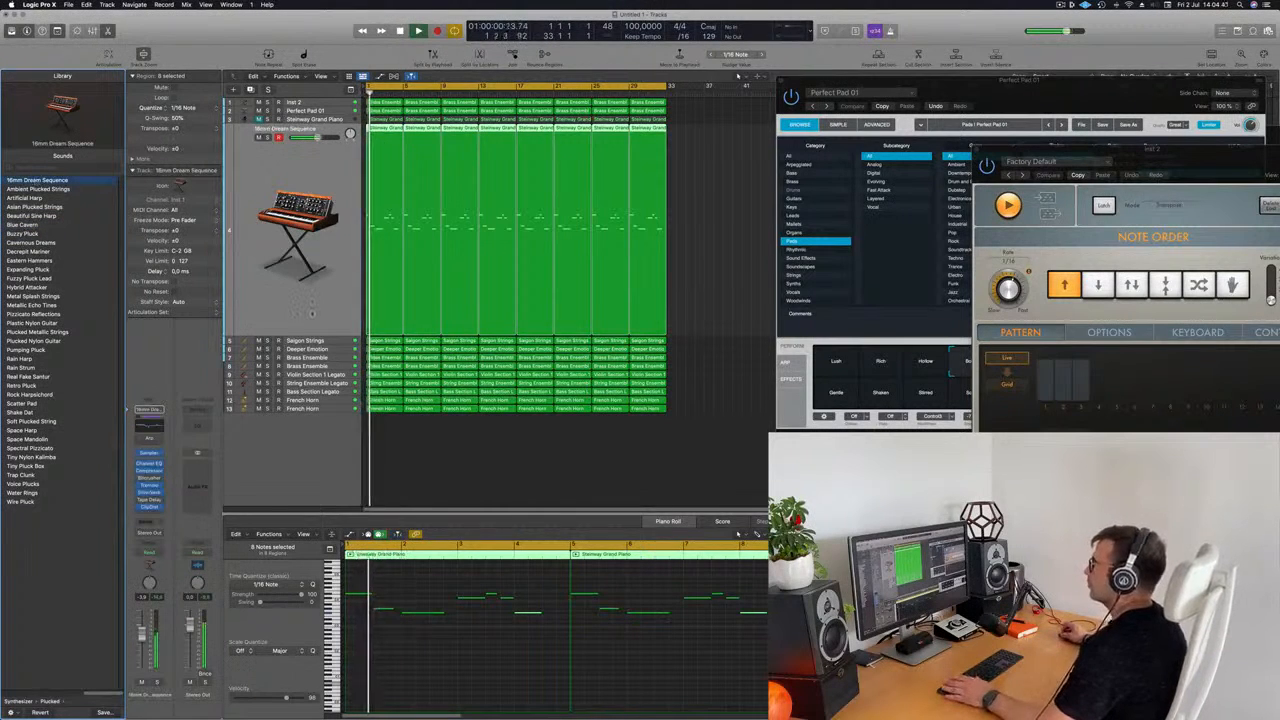
Unmute the original Steinway Grand Piano track and replay it from the start layered with the 16mm Dream Sequence track
{"action": "scroll", "coordinate": [518, 487], "scroll_direction": "down", "scroll_amount": 3}
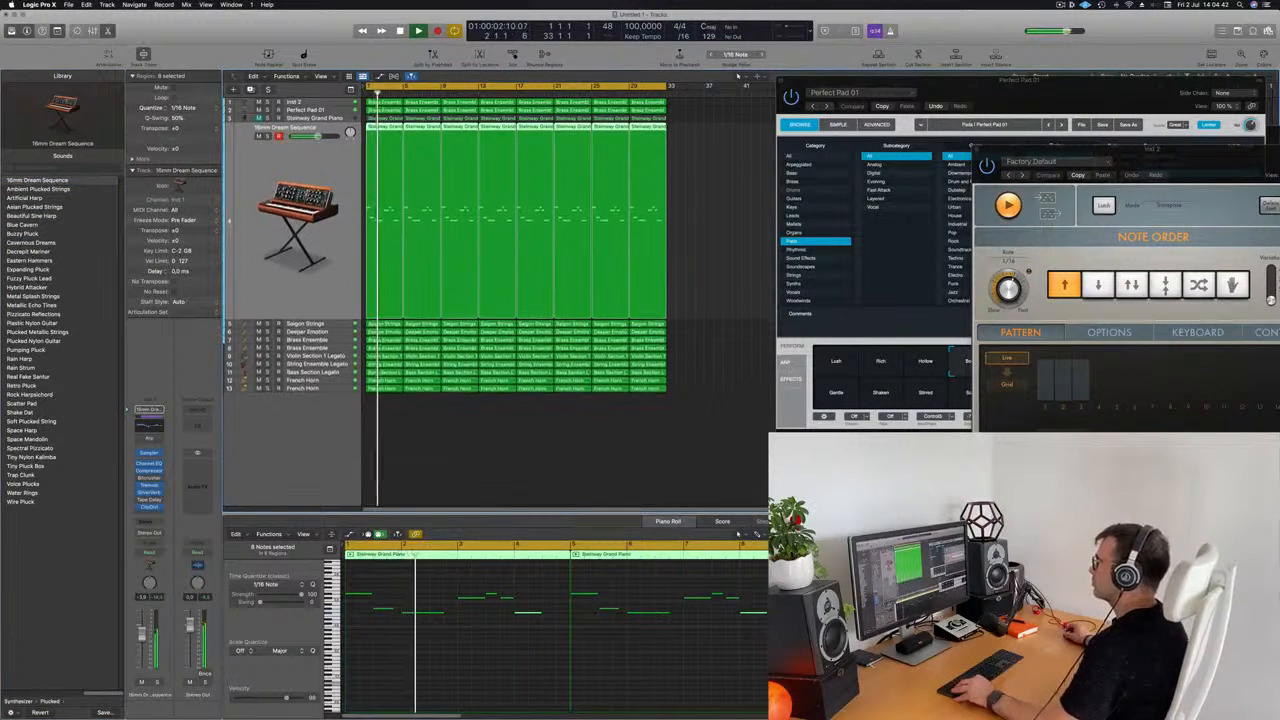
{"action": "scroll", "coordinate": [518, 487], "scroll_direction": "up", "scroll_amount": 3}
{"action": "scroll", "coordinate": [518, 487], "scroll_direction": "down", "scroll_amount": 1}
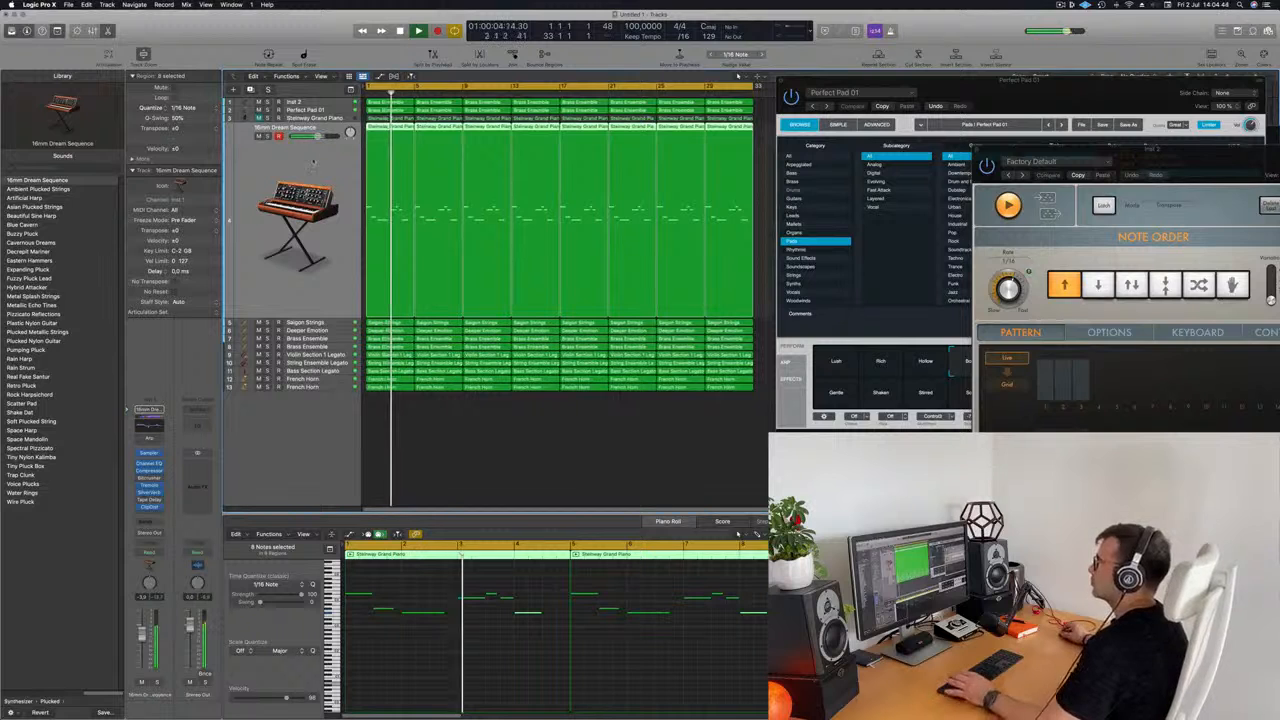
{"action": "left_click", "coordinate": [306, 119]}
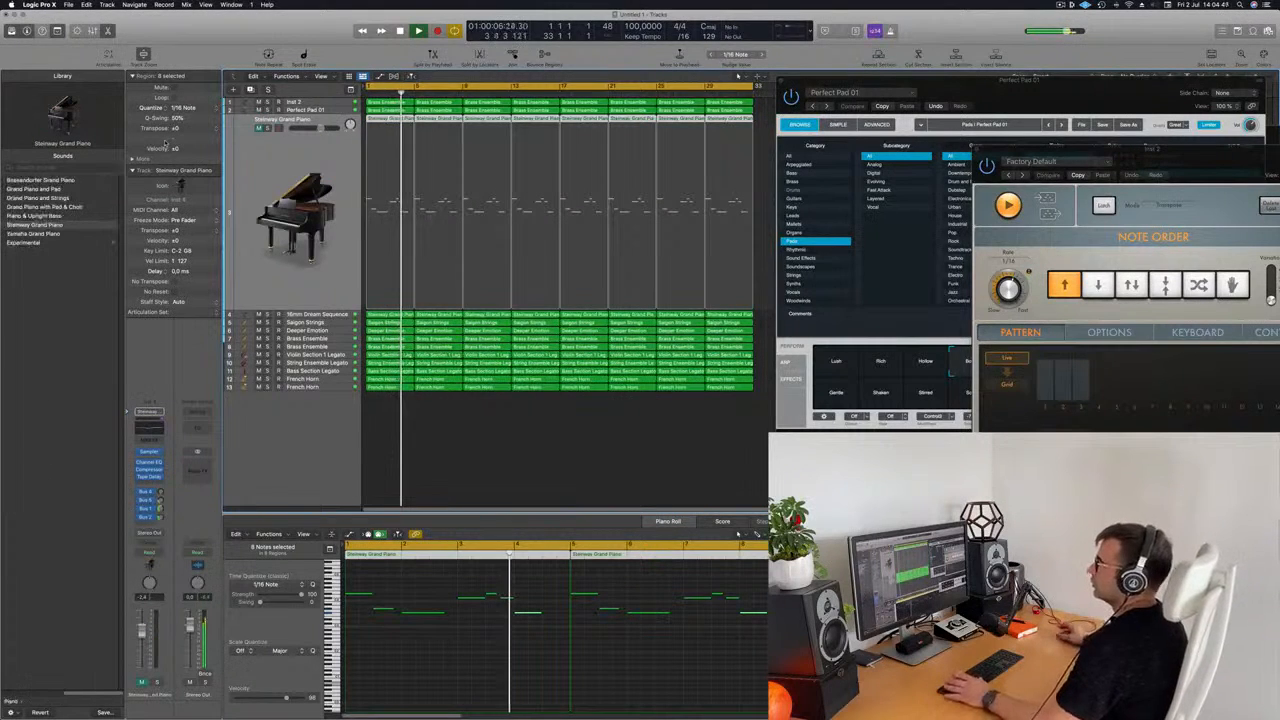
{"action": "left_click", "coordinate": [260, 128]}
{"action": "key", "text": "Return"}
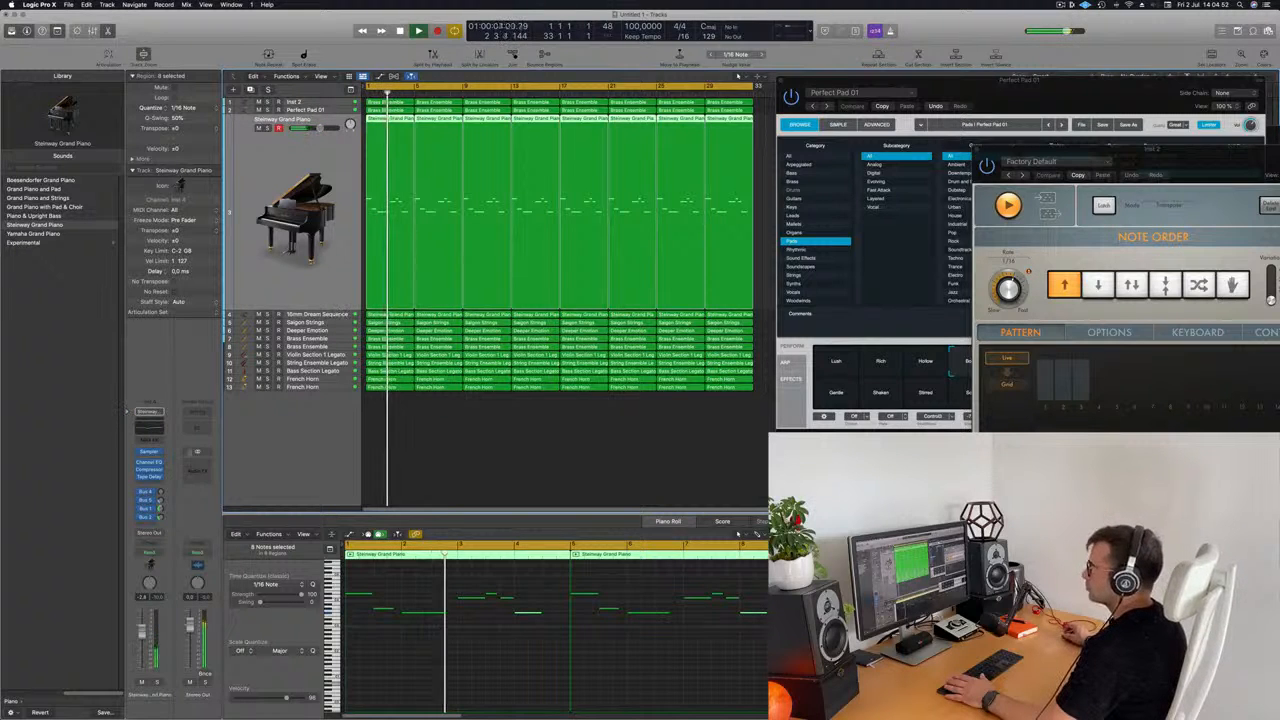
{"action": "key", "text": "Down"}
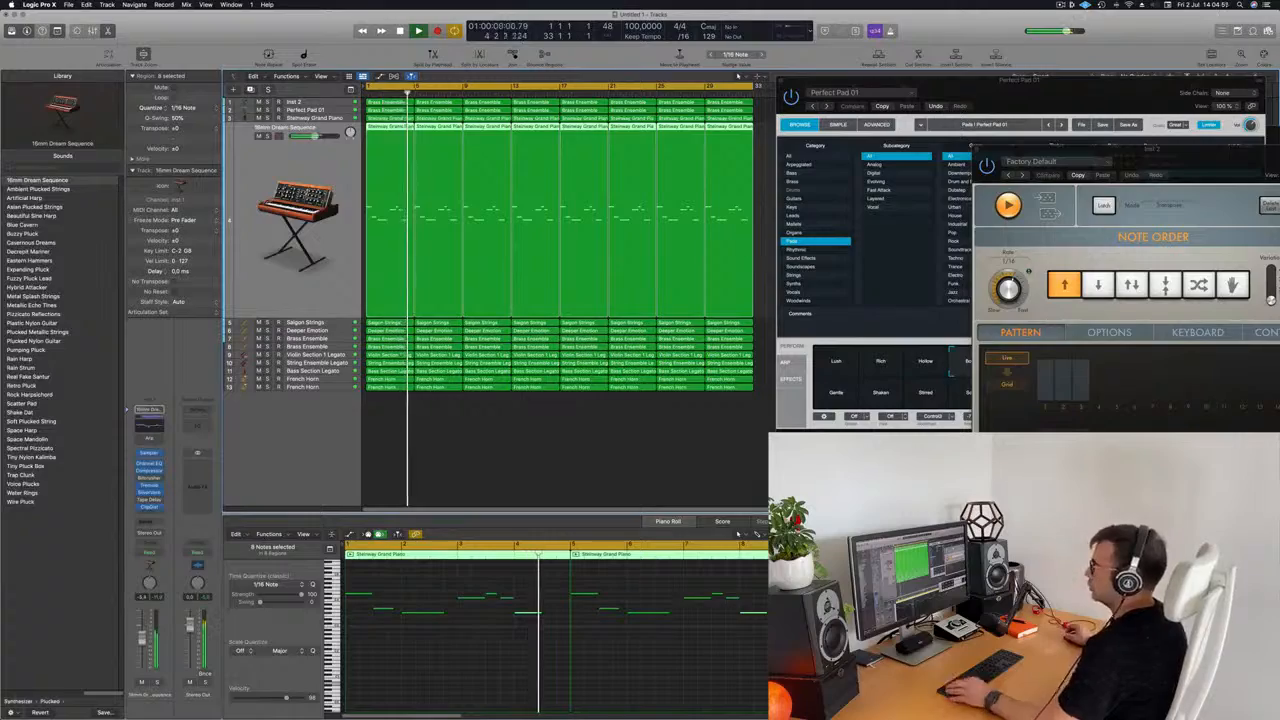
{"action": "key", "text": "super+Left"}
{"action": "key", "text": "super+Left"}
{"action": "key", "text": "super+Right"}
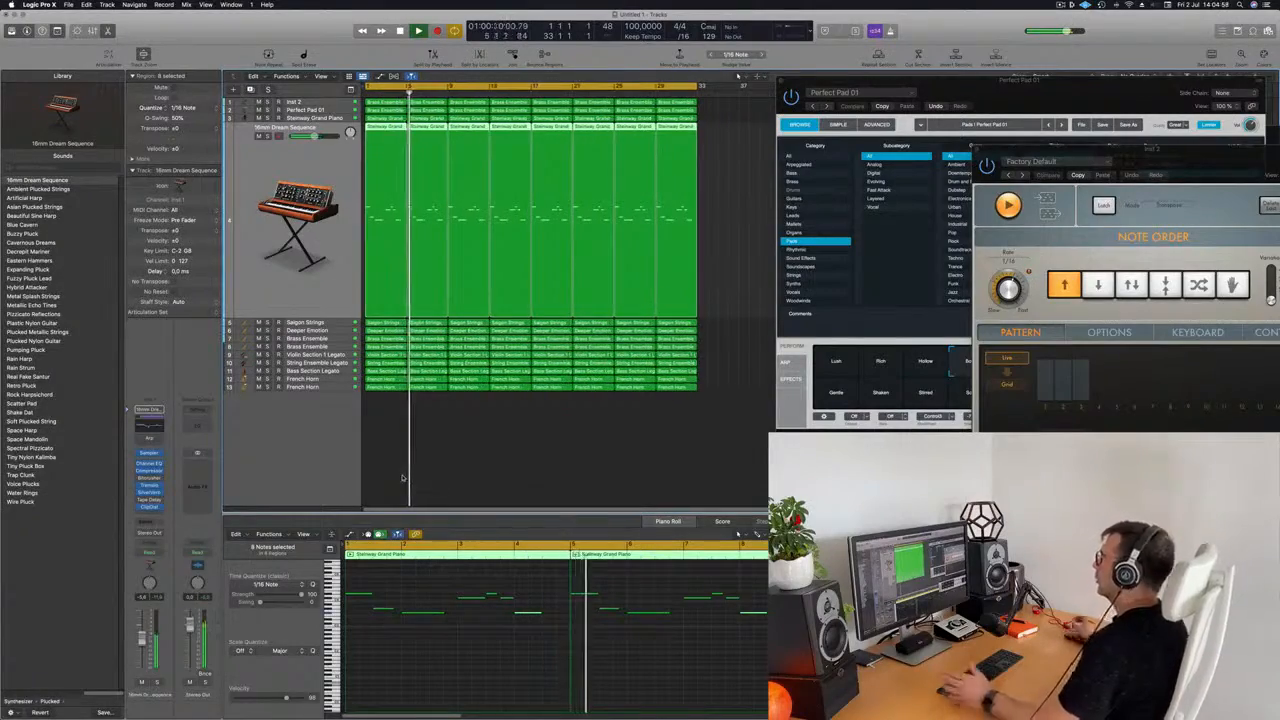